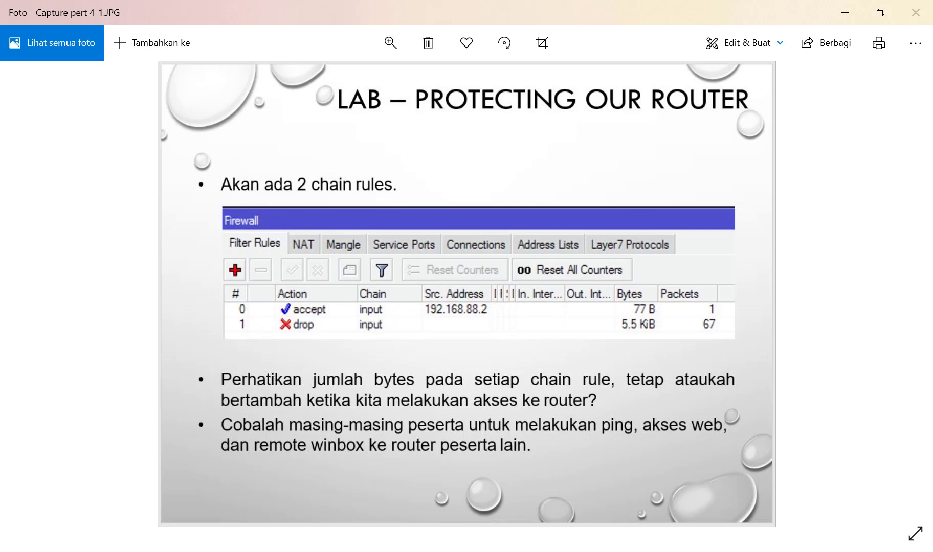
Step: Switch from the lab slide to WinBox and connect to the saved router 192.168.1.1
left_click(0, 151)
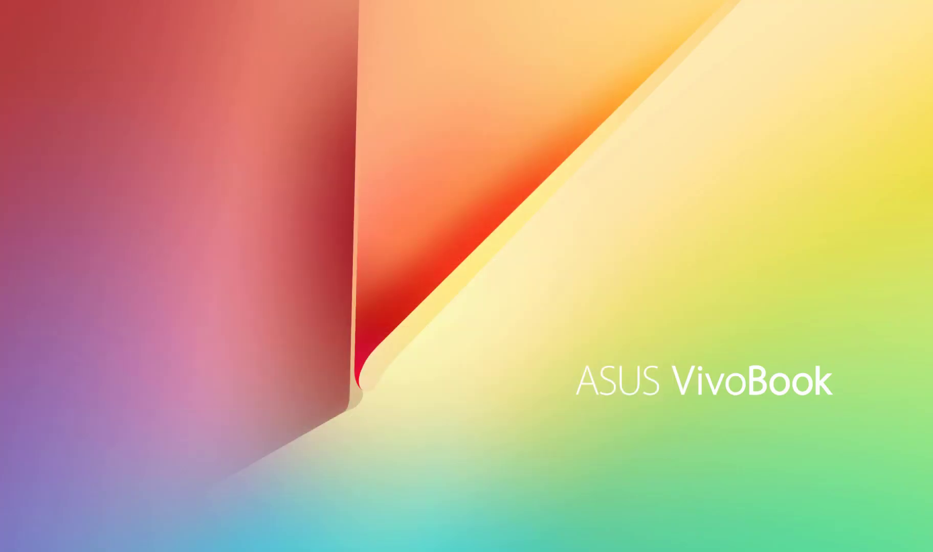
right_click(2, 231)
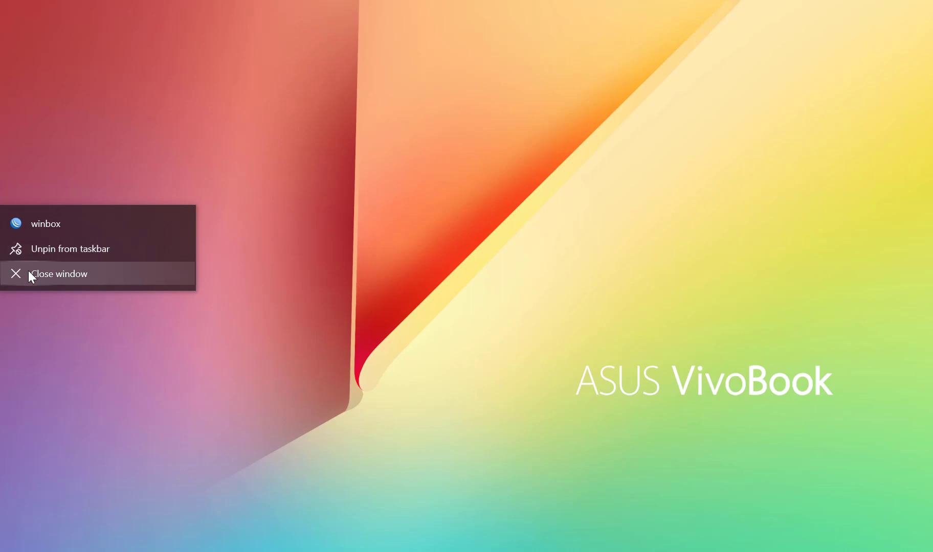
left_click(29, 272)
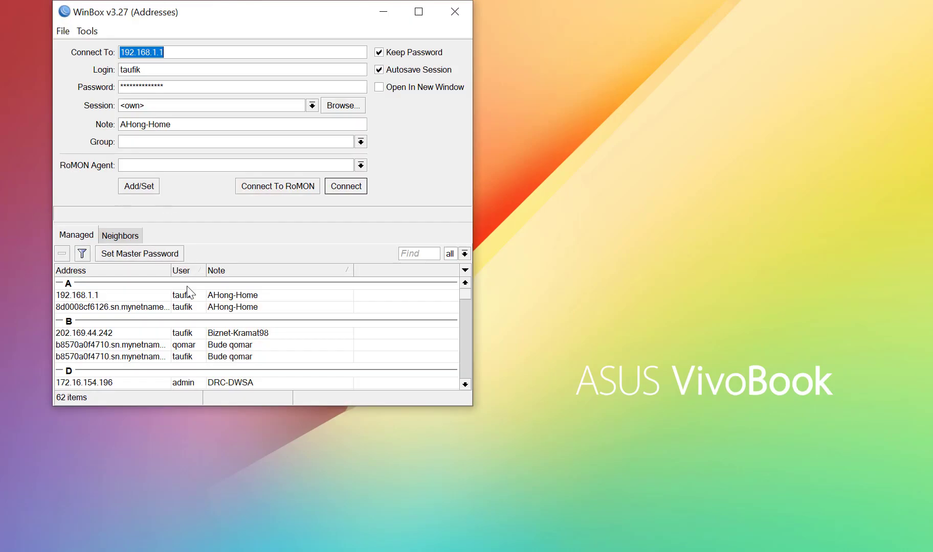
left_click(186, 296)
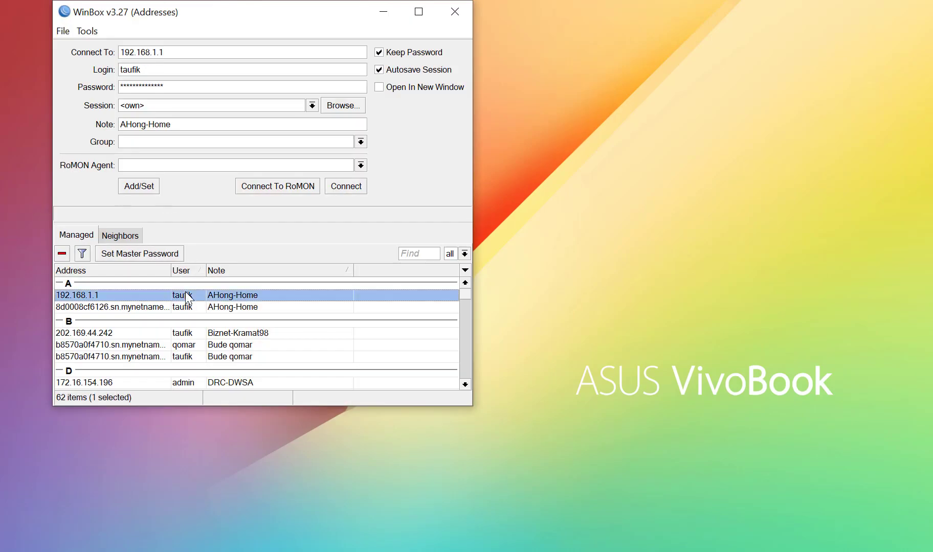
left_click_drag(183, 407, 192, 339)
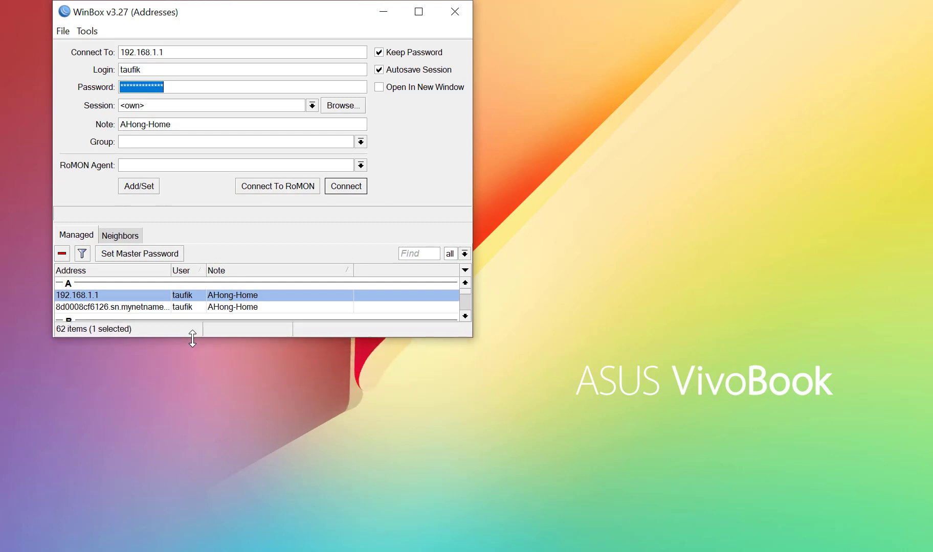
double_click(158, 297)
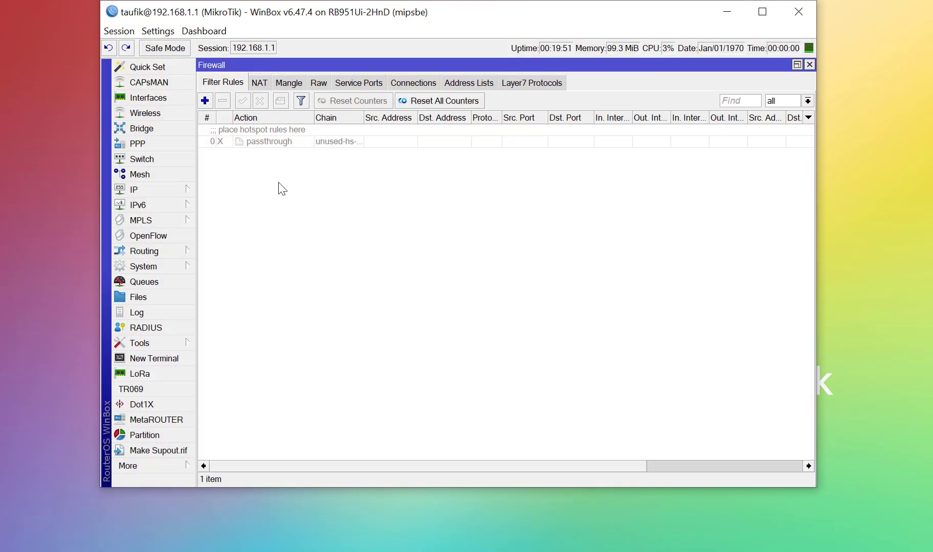
Step: Maximize the router's session window and leave the existing passthrough filter rule unselected
left_click(252, 142)
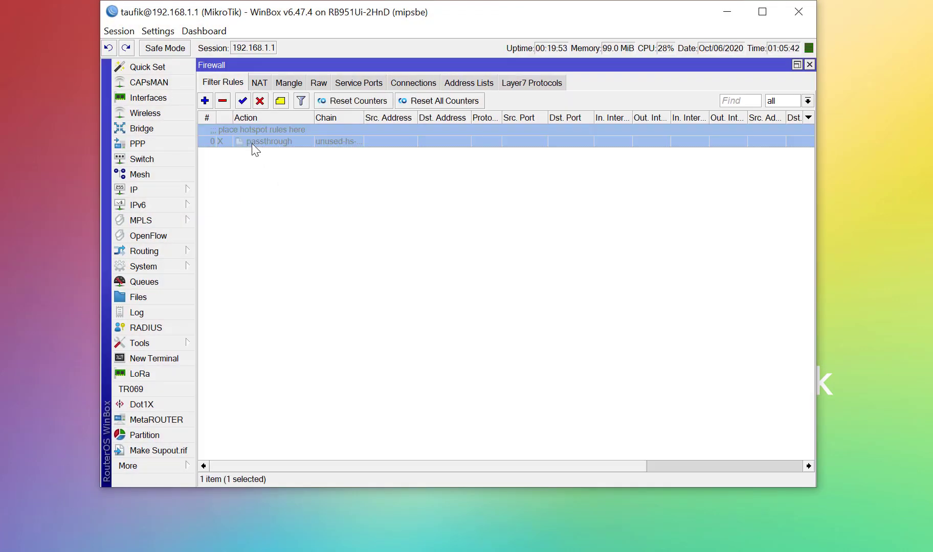
double_click(502, 14)
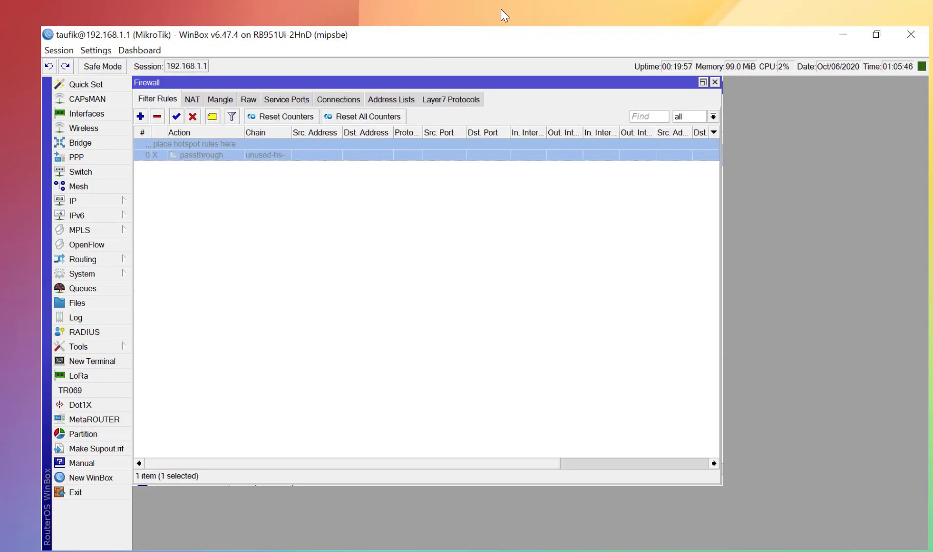
left_click(310, 205)
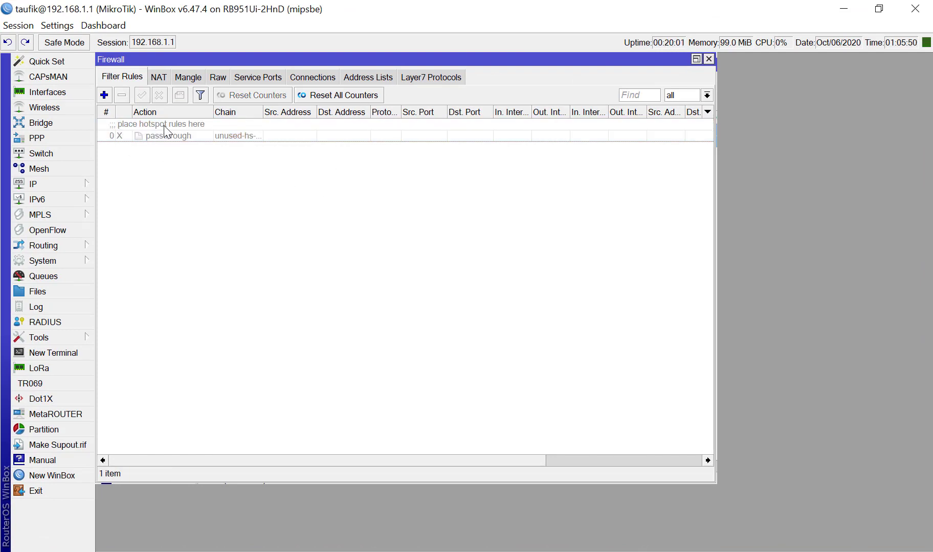
Step: Start a new firewall filter rule with the chain set to input and enable its source address condition
left_click(104, 95)
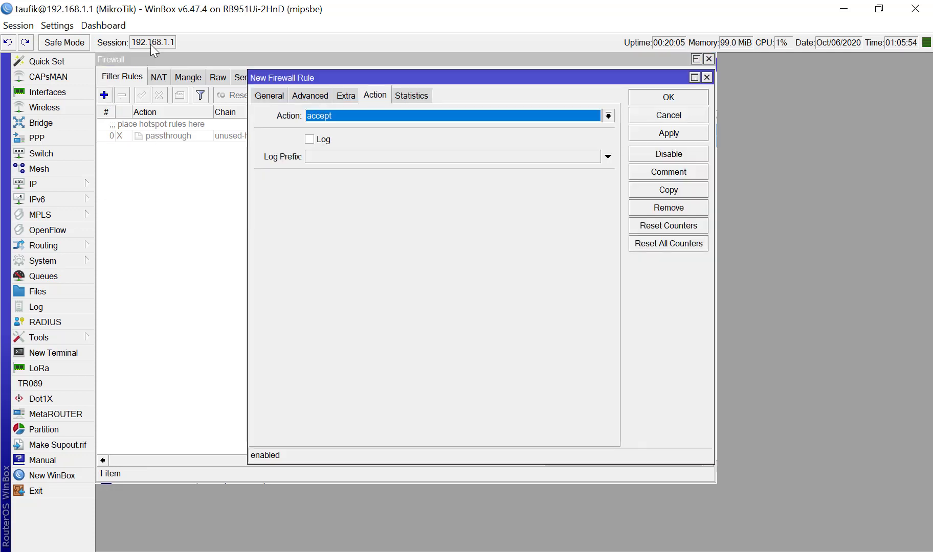
left_click(269, 96)
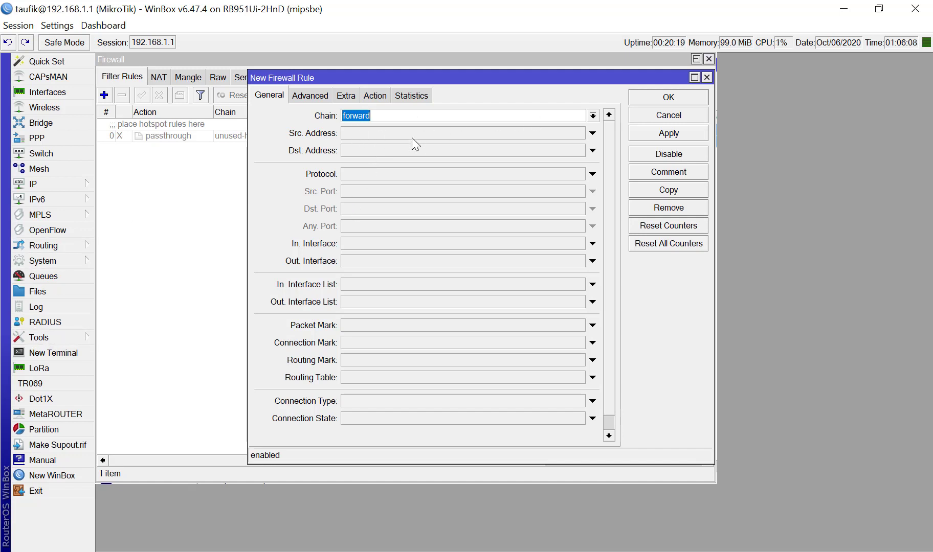
left_click_drag(453, 77, 514, 93)
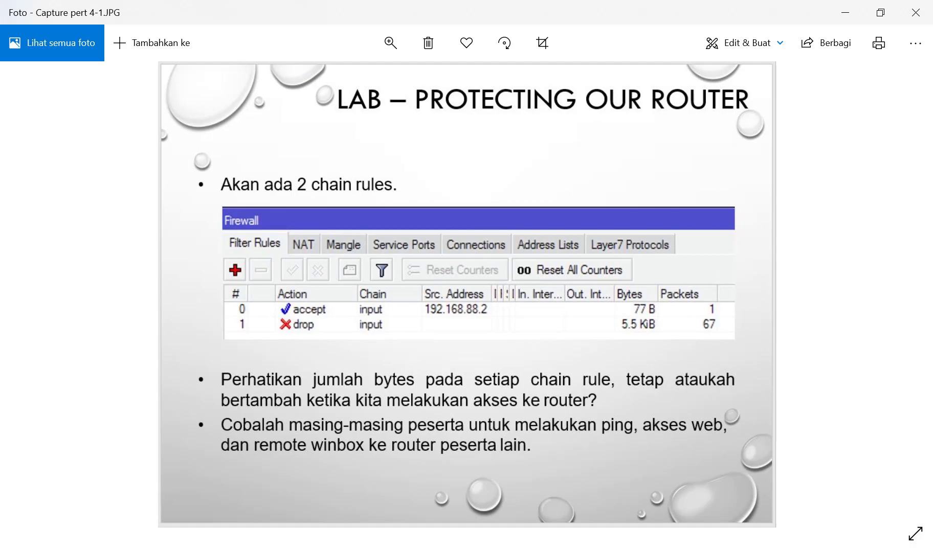
key("alt+F4")
left_click(655, 132)
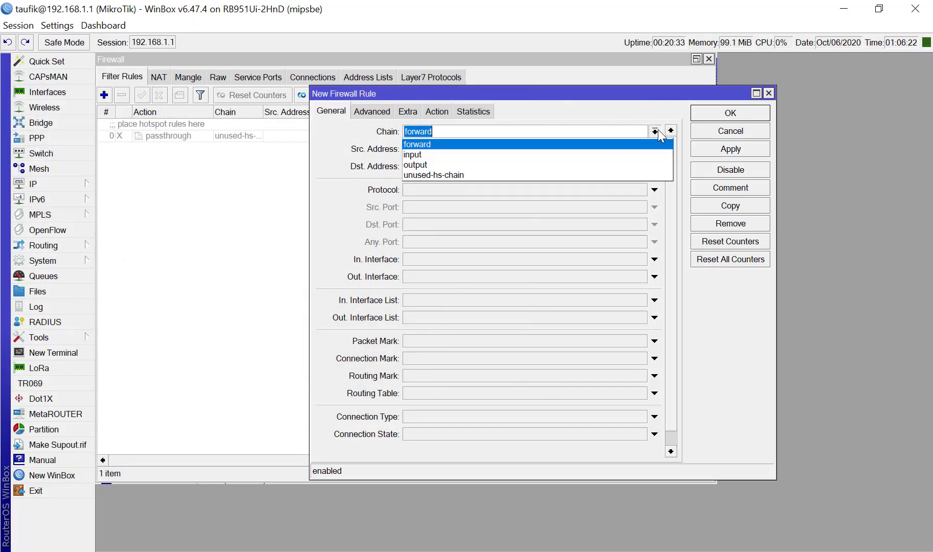
left_click(596, 153)
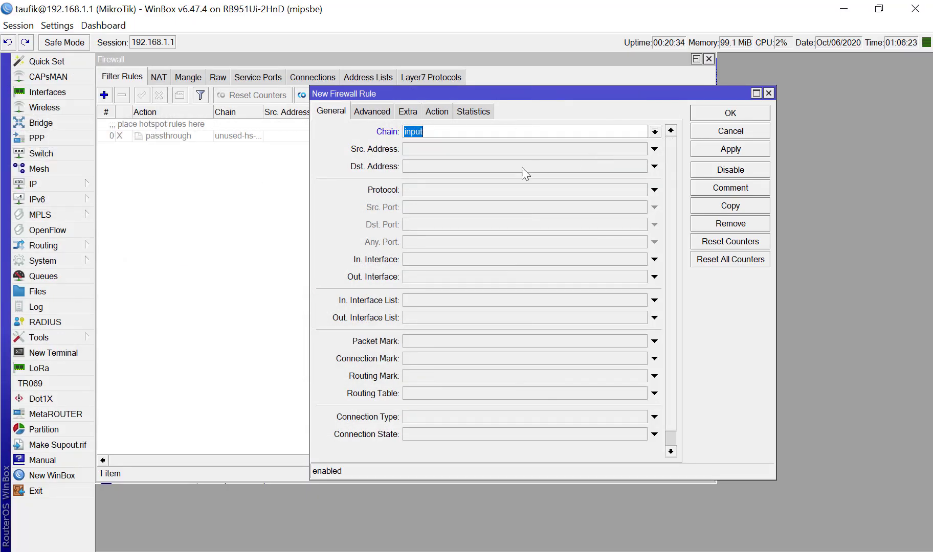
left_click(431, 151)
Step: Copy the address 192.168.1.14 from the DHCP server lease of host TKR-A412FL, leaving the lease unchanged
left_click(79, 184)
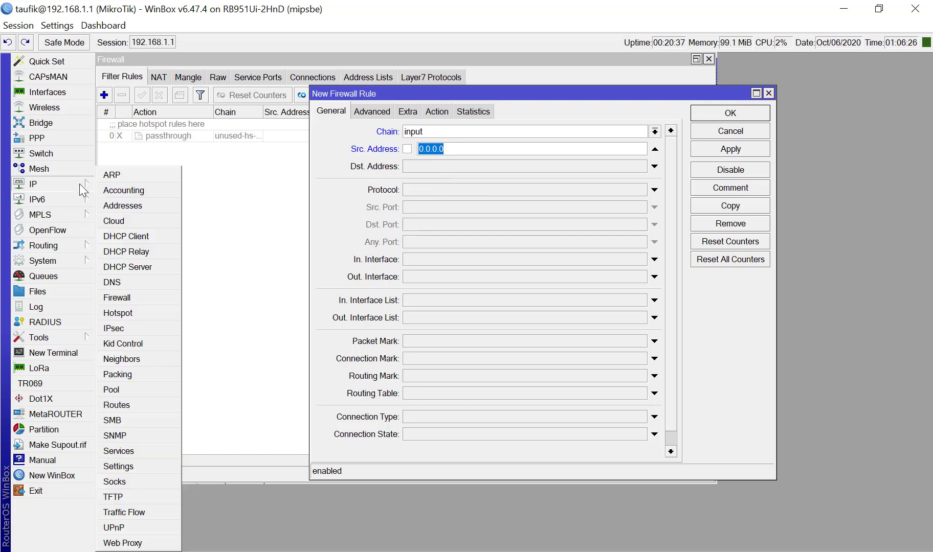
left_click(128, 267)
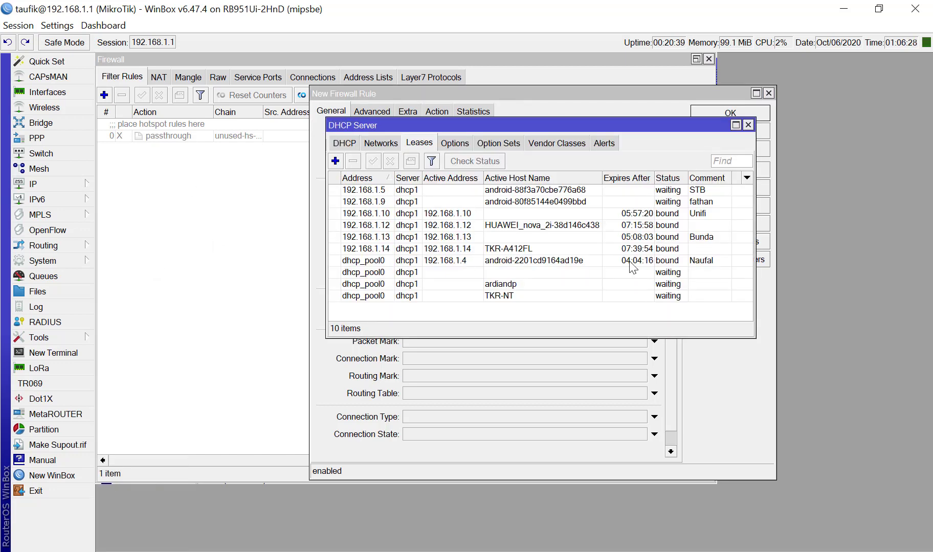
left_click(716, 260)
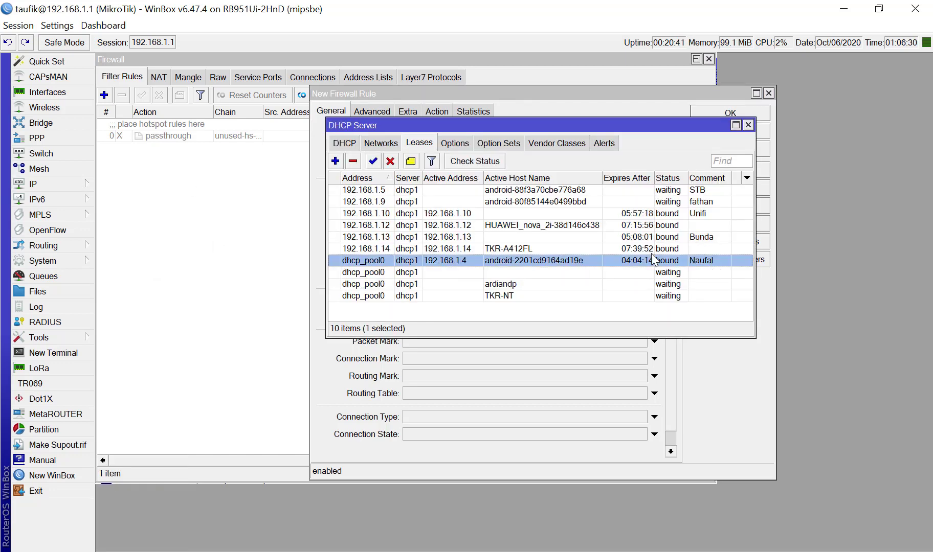
left_click(507, 248)
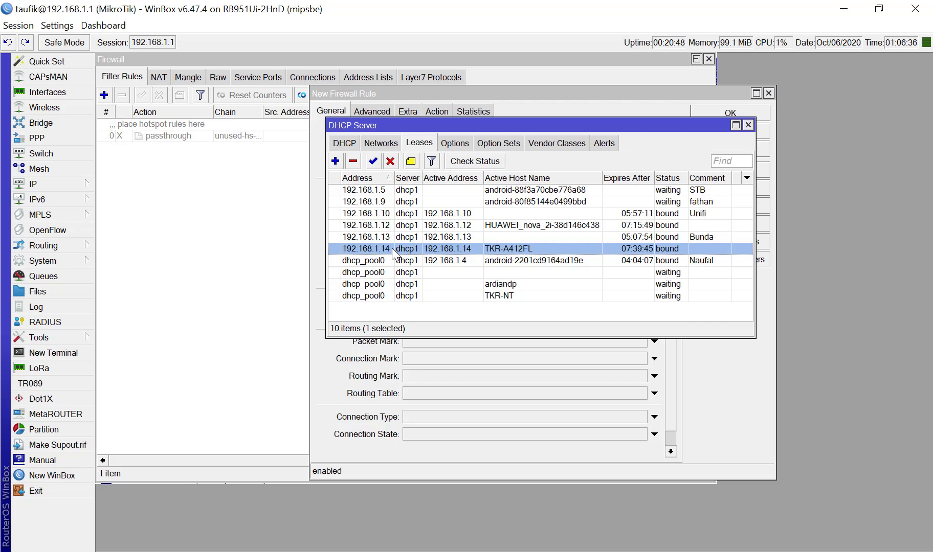
double_click(392, 247)
right_click(358, 113)
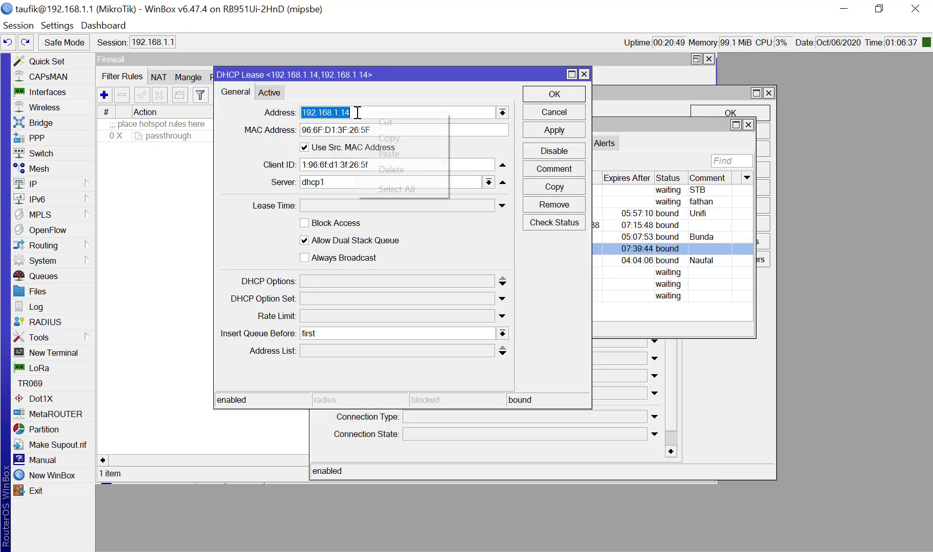
left_click(389, 138)
left_click(552, 110)
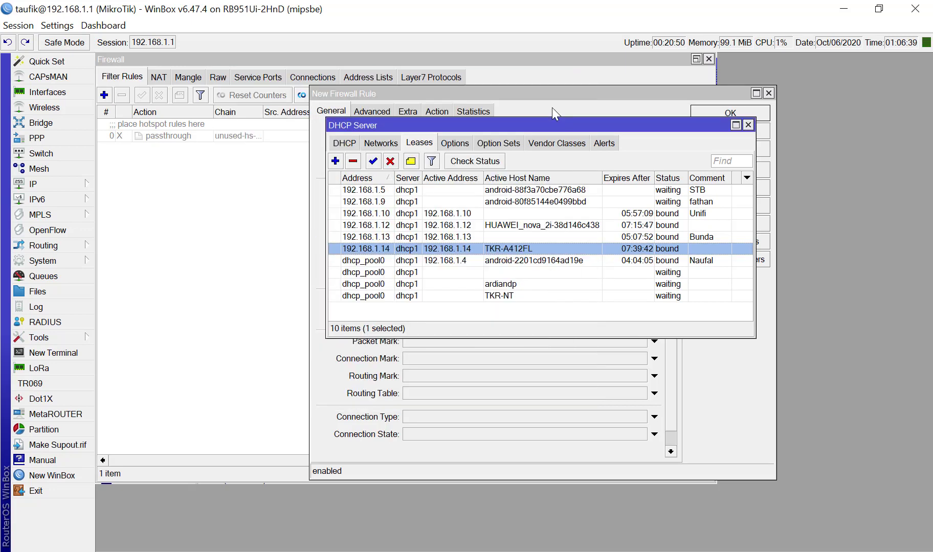
left_click(747, 124)
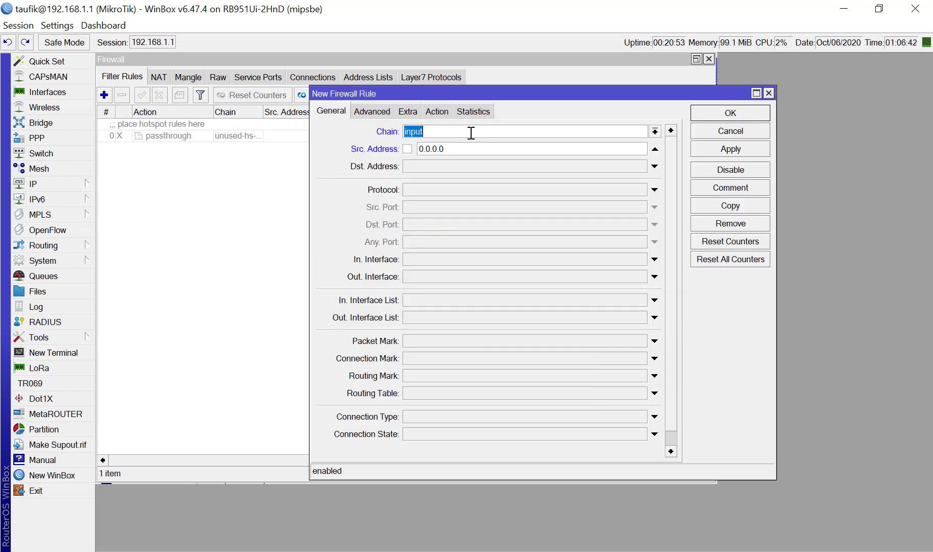
Step: Paste 192.168.1.14 as the source address of the new firewall rule
left_click(475, 148)
right_click(474, 148)
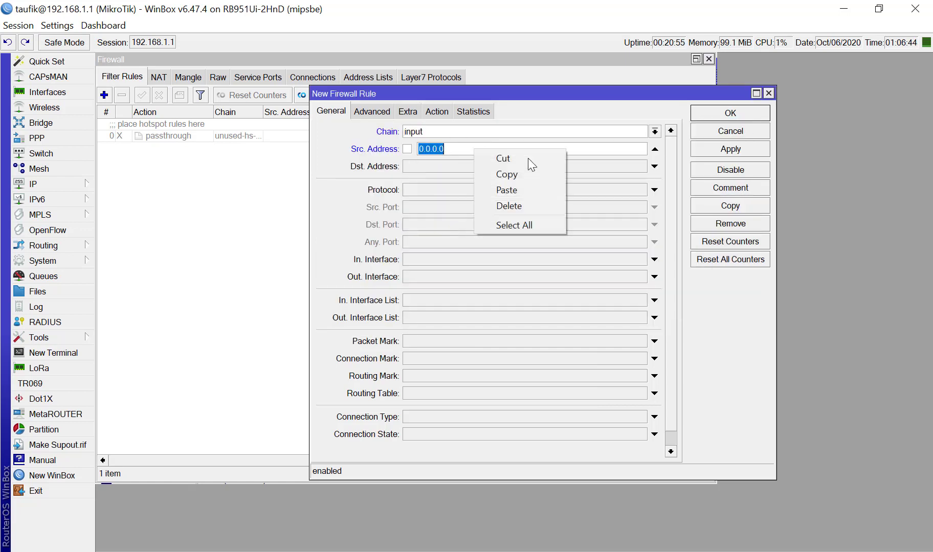
left_click(535, 187)
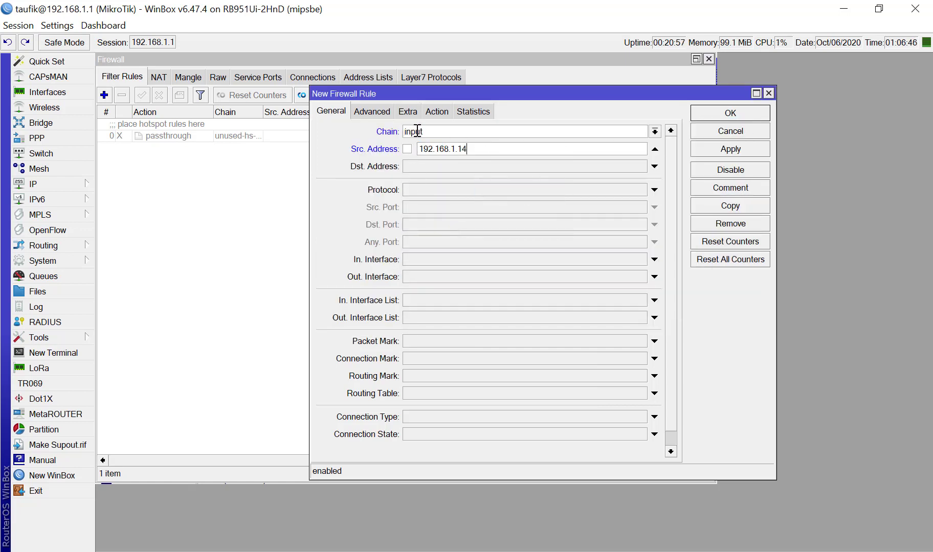
Step: Set the rule's action to accept, review its general settings, and save the rule
left_click(437, 112)
left_click(440, 129)
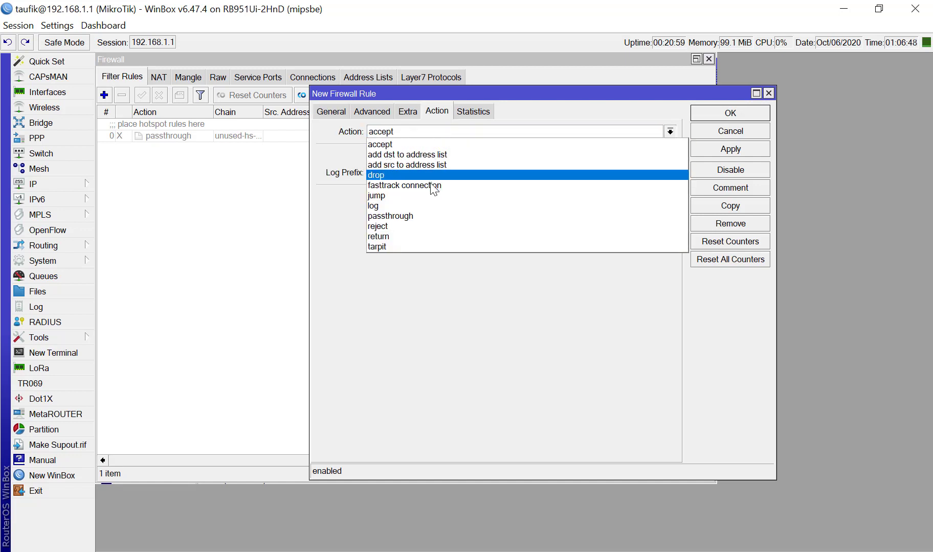
left_click(425, 144)
left_click(332, 112)
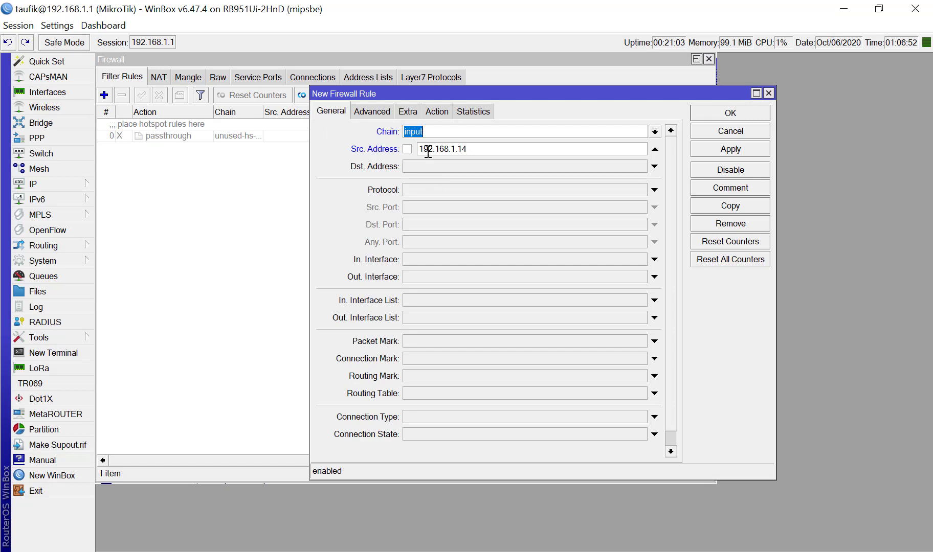
left_click(443, 111)
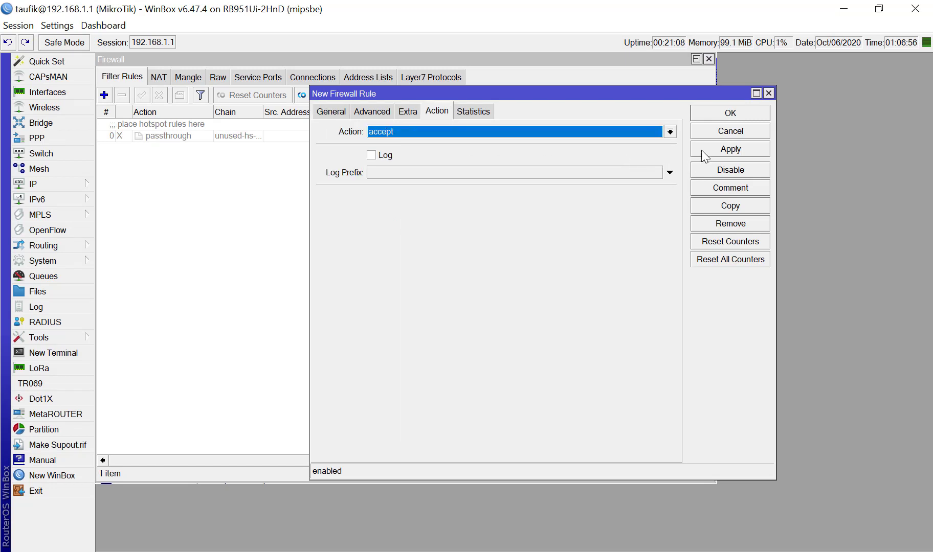
left_click(720, 149)
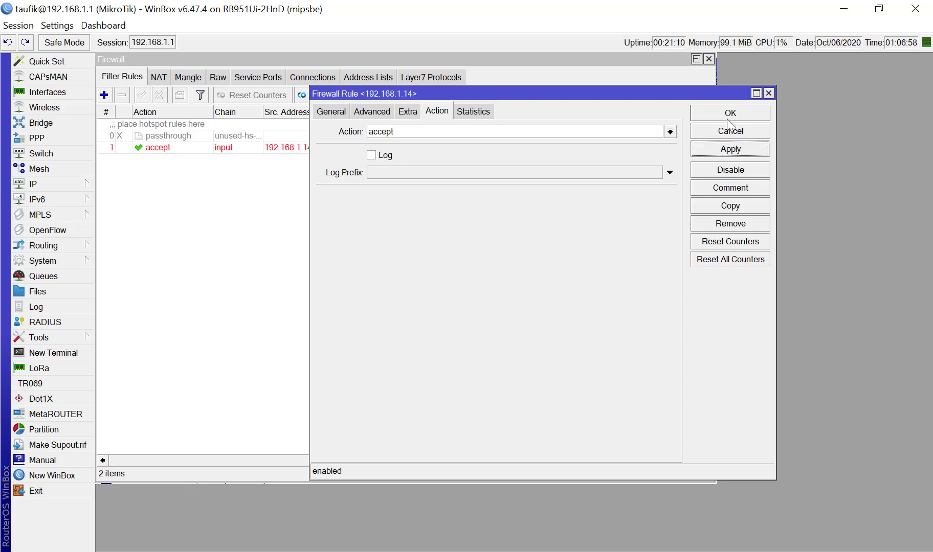
left_click(729, 115)
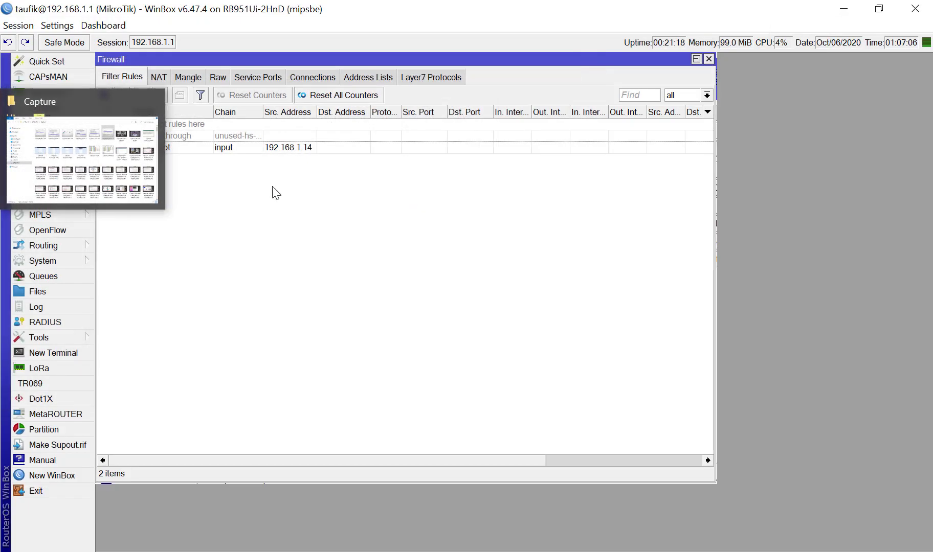
Step: Start a second firewall filter rule with the action set to drop
left_click(104, 95)
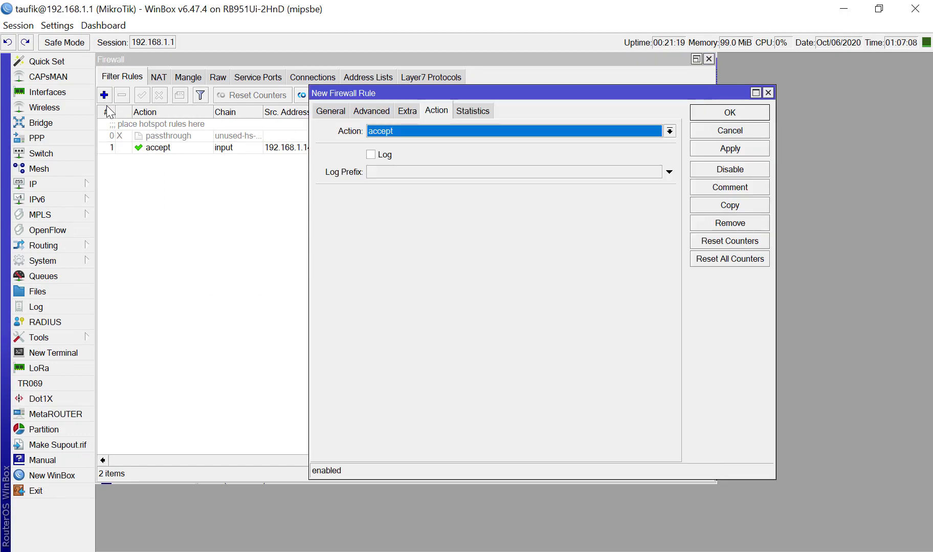
left_click(407, 132)
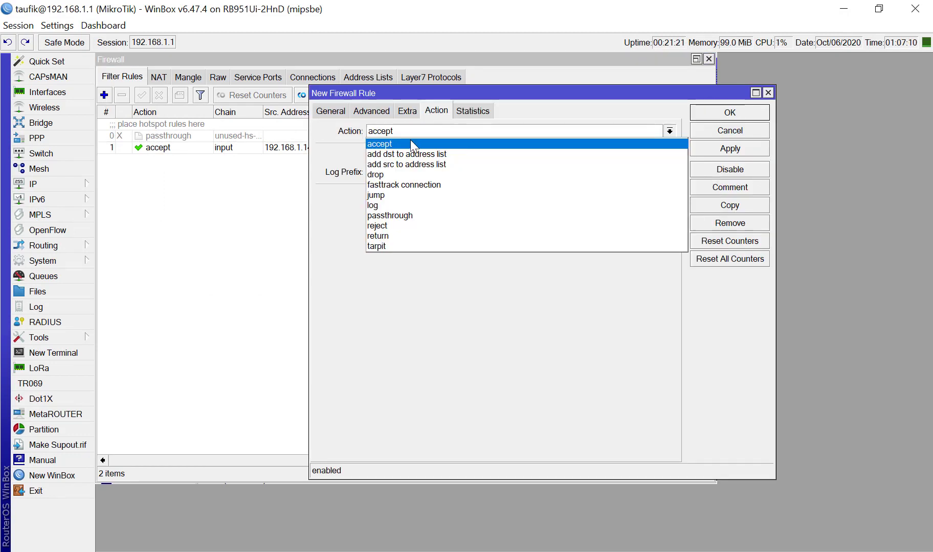
left_click(385, 172)
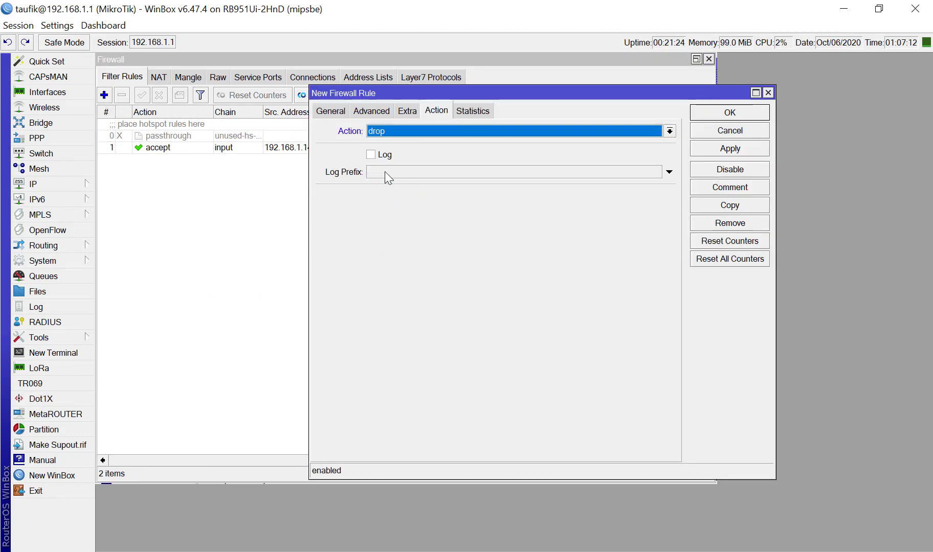
Step: Set the drop rule's chain to input and compare the setup with the lab slide
left_click(402, 112)
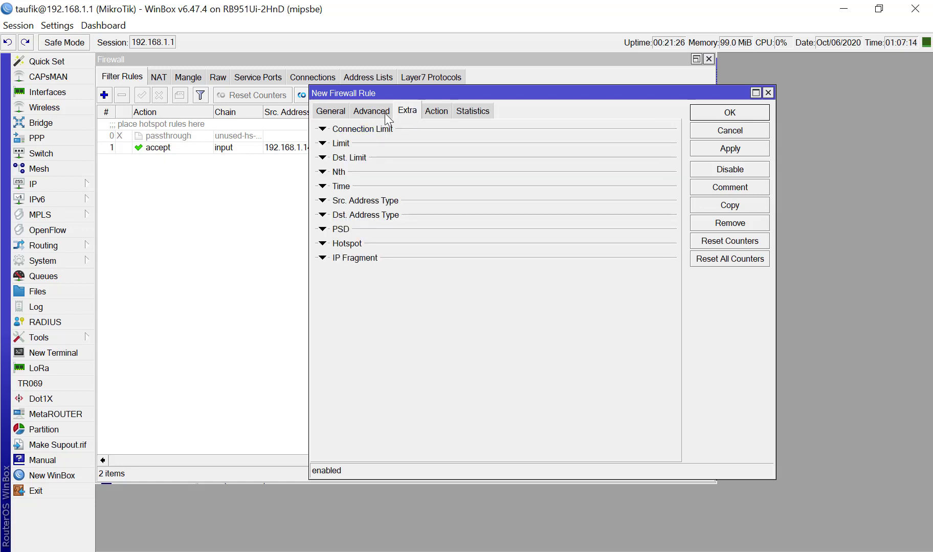
left_click(373, 112)
left_click(332, 112)
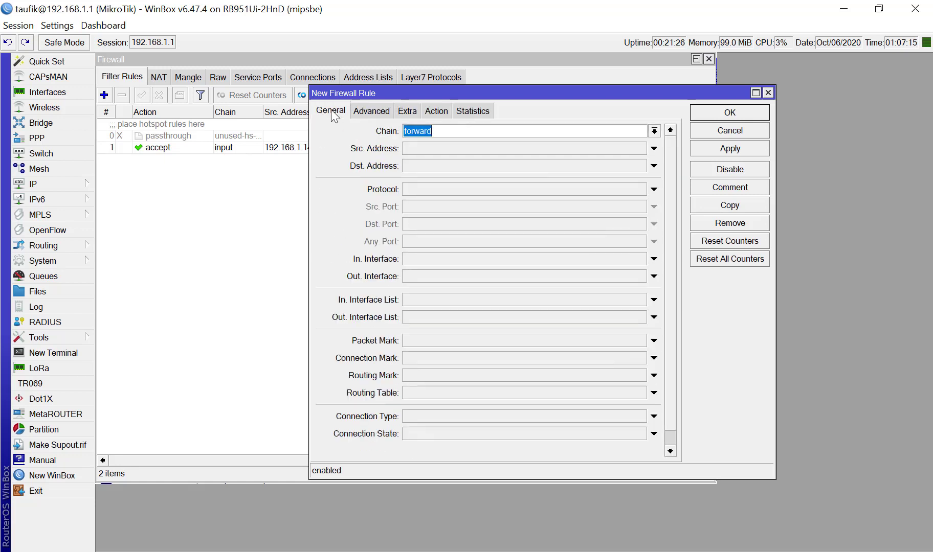
left_click(654, 131)
left_click(612, 153)
left_click(0, 394)
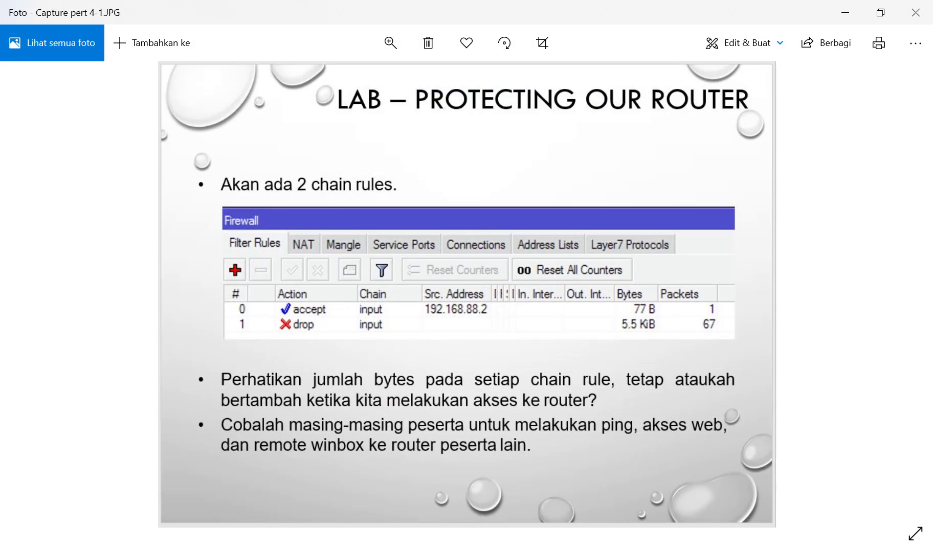
left_click(0, 154)
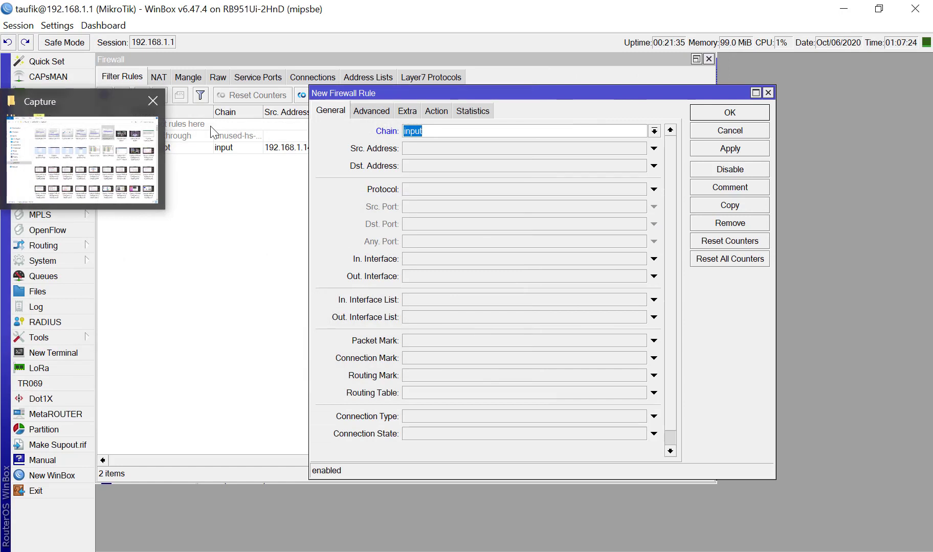
Step: Save the input-chain drop rule and compare the byte and packet counters of the accept and drop rules in the maximized firewall list
left_click(728, 112)
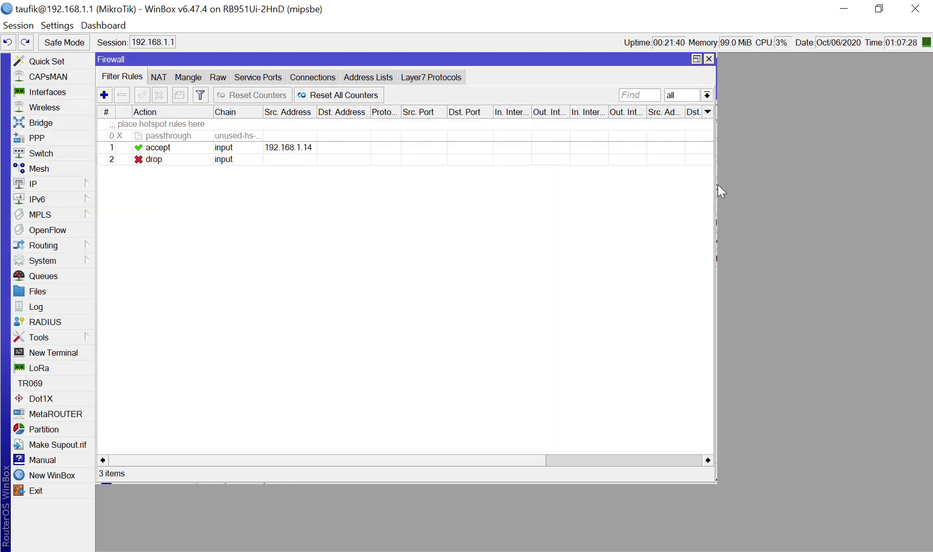
left_click(695, 59)
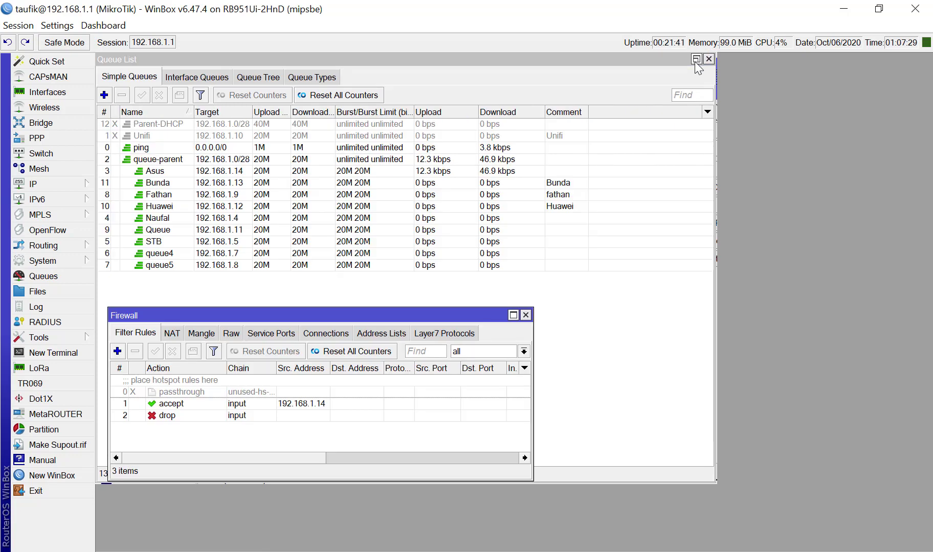
left_click(512, 316)
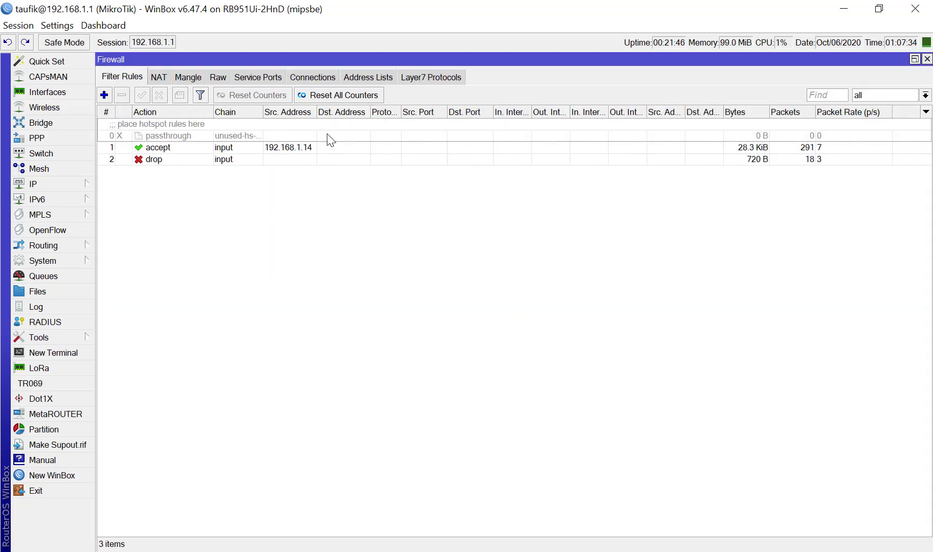
left_click(741, 158)
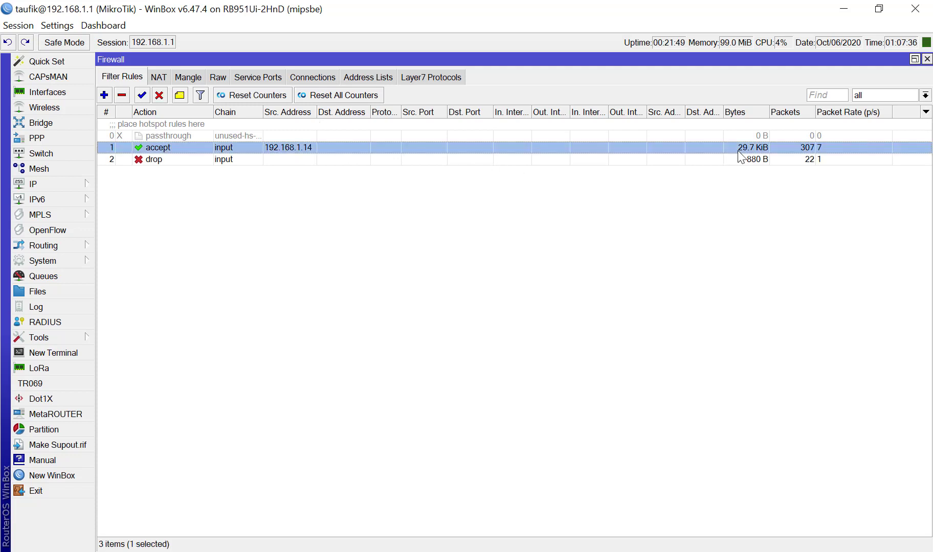
left_click(276, 150)
left_click(272, 159)
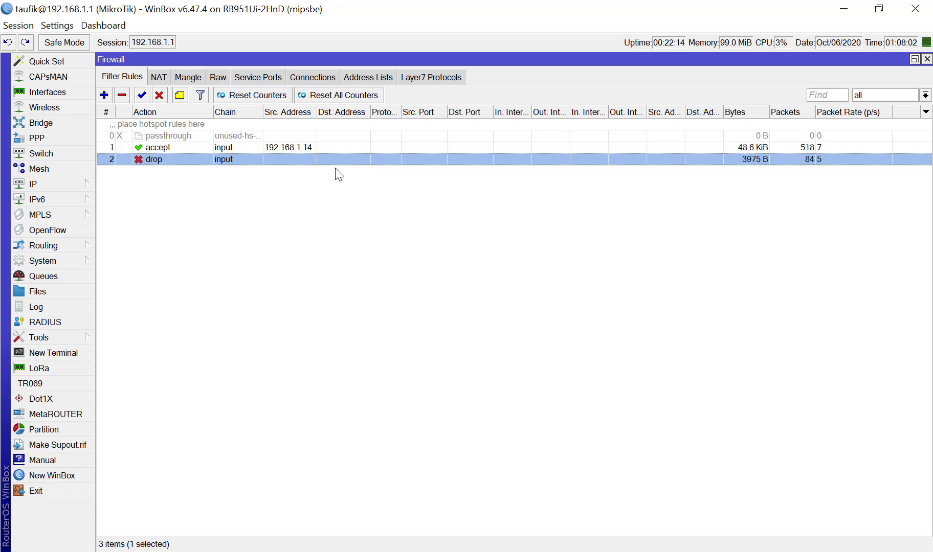
left_click(335, 207)
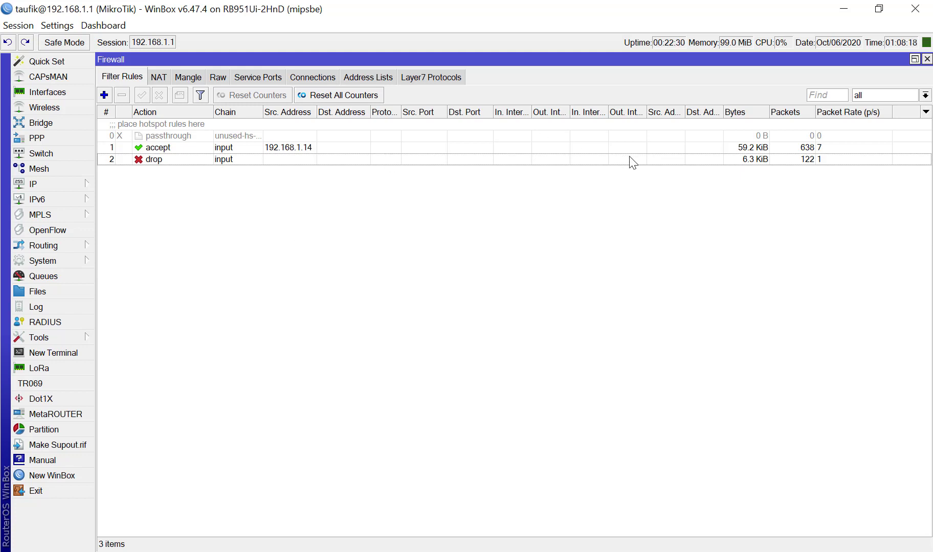
Step: Disable the input accept and drop rules together, and switch to the lab slide on firewall rules for connection state
left_click(159, 150)
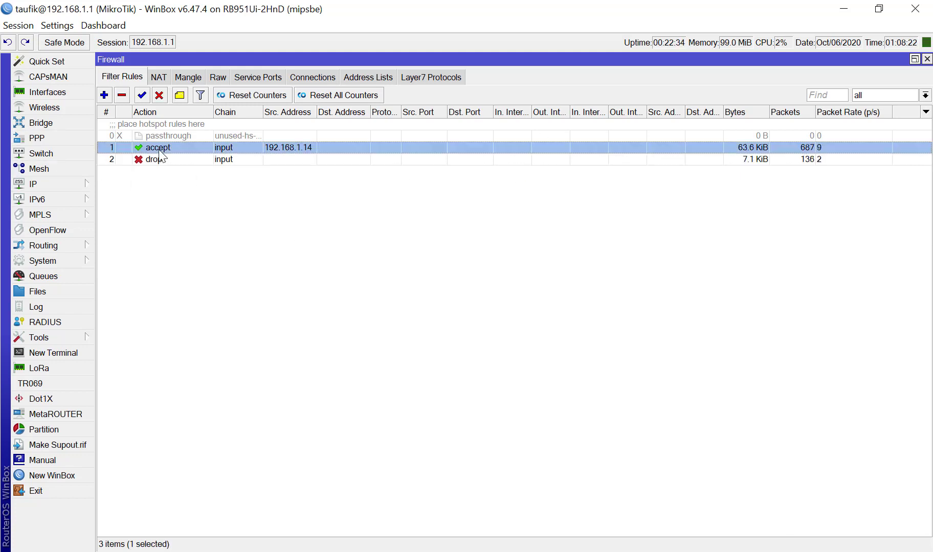
left_click(156, 163)
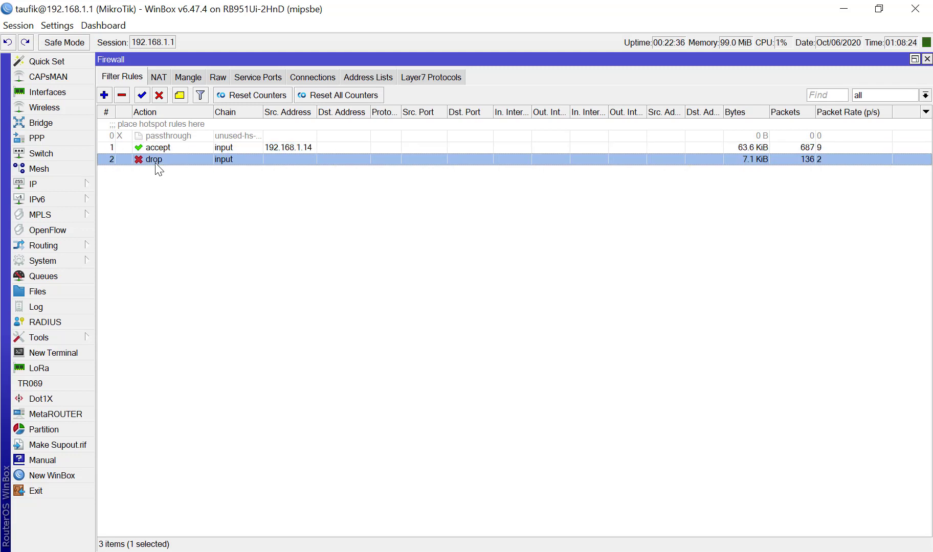
left_click(155, 152)
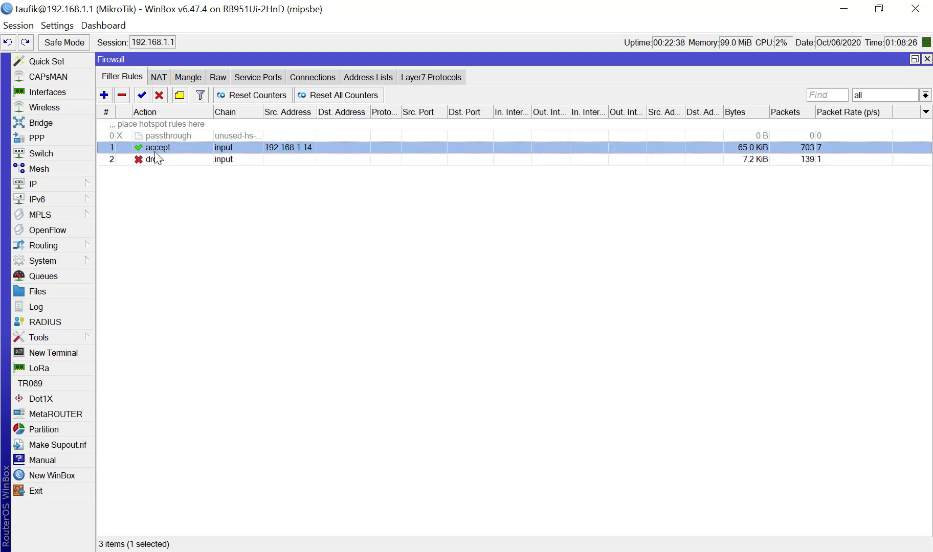
left_click(156, 159, "shift")
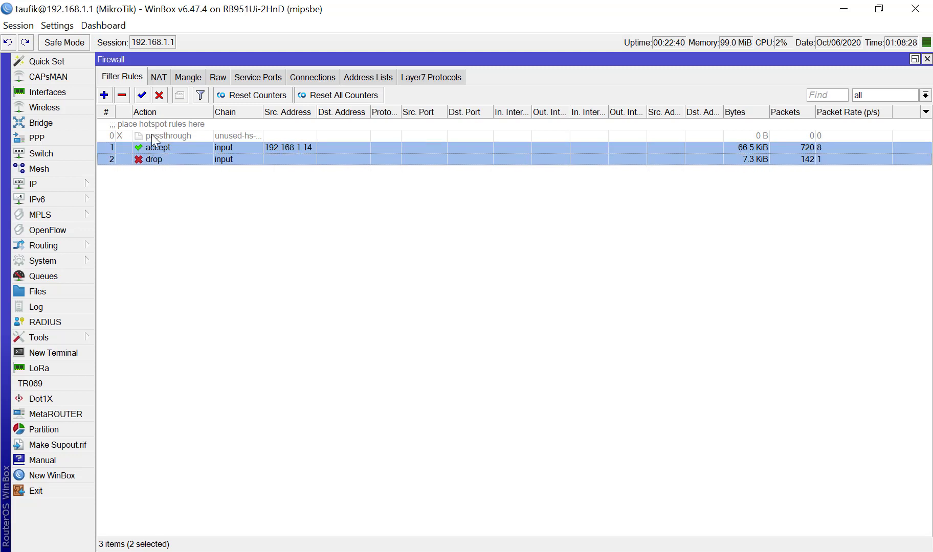
left_click(159, 95)
left_click(163, 235)
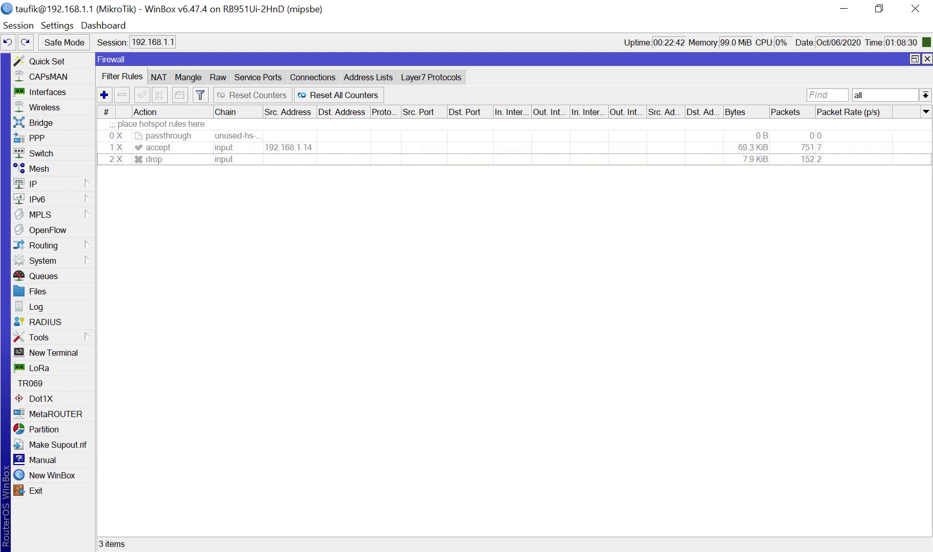
key("alt+Tab")
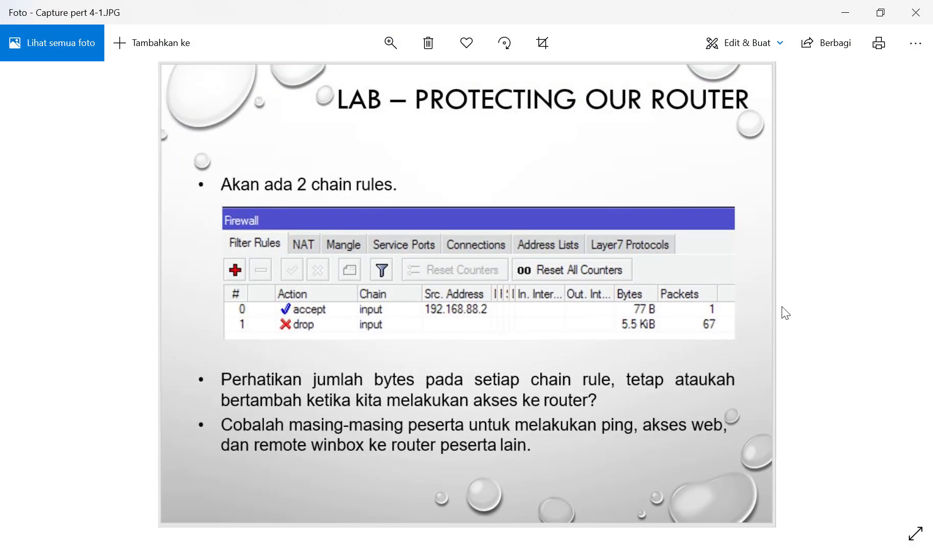
key("Right")
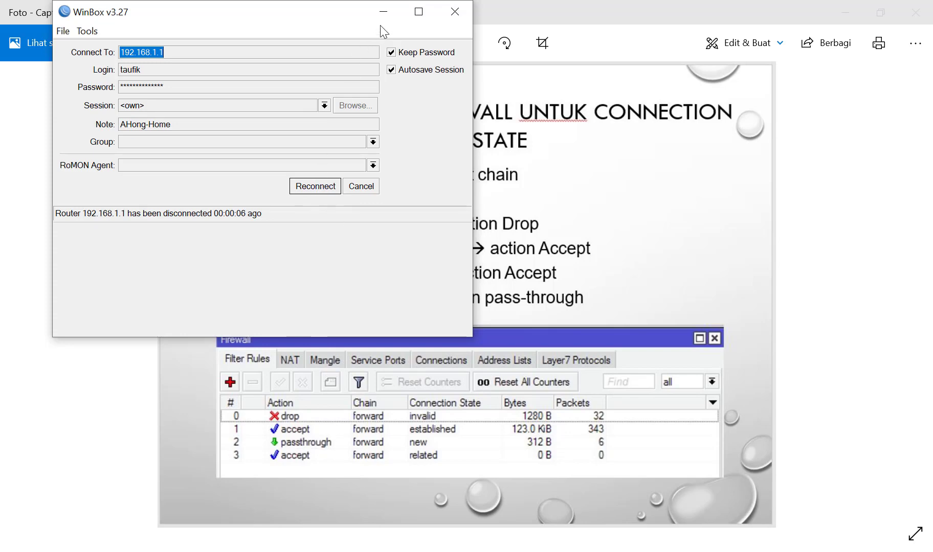
Step: Try to reconnect to the router through its IP address 192.168.1.1
left_click(326, 189)
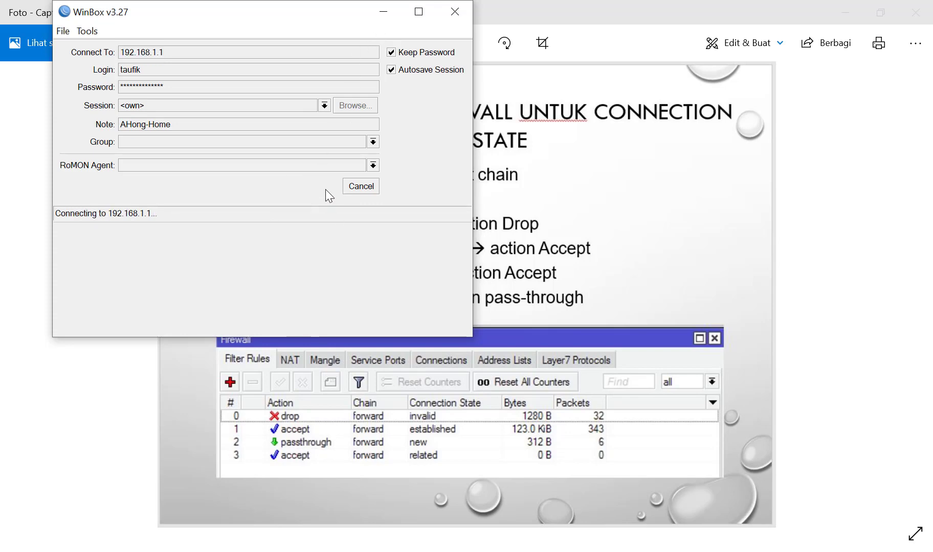
left_click(373, 188)
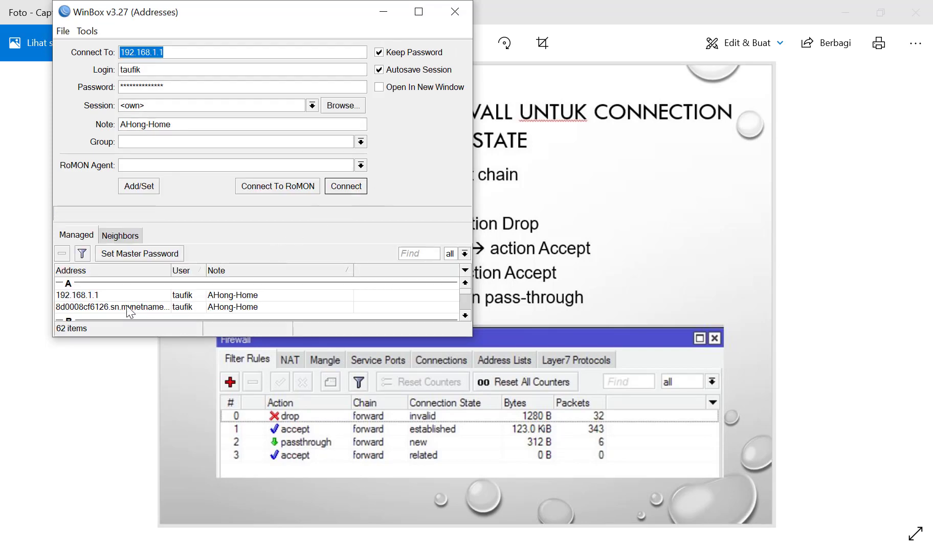
double_click(114, 295)
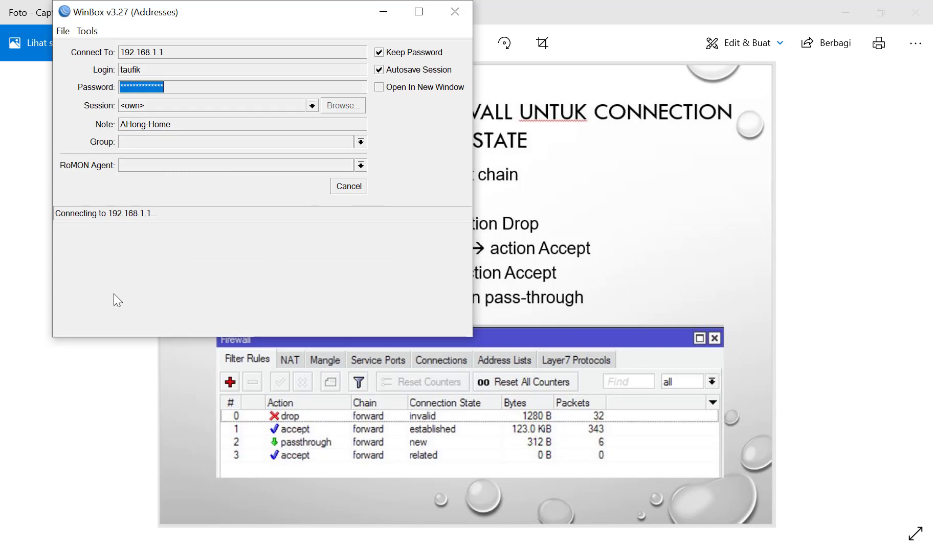
left_click(349, 188)
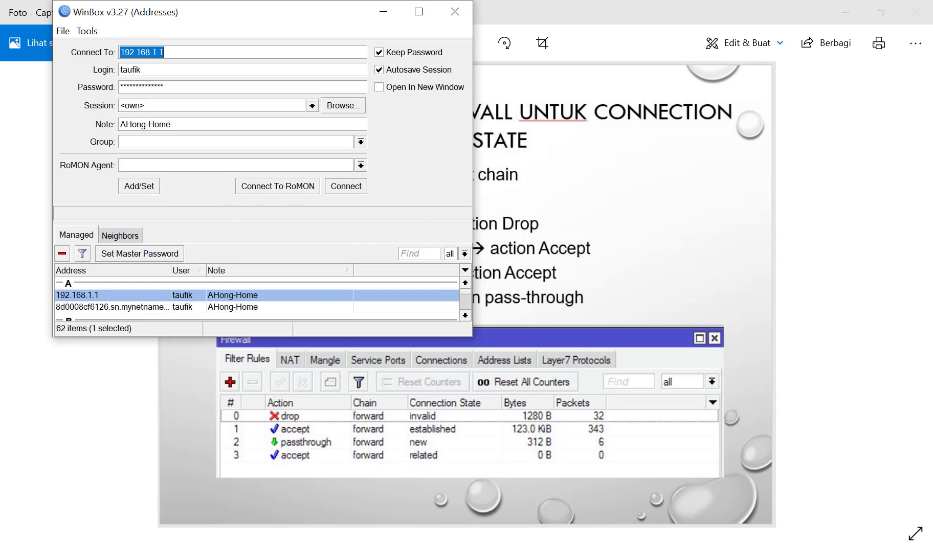
Step: Connect to the discovered neighbor router by its MAC address CC:2D:E0:7F:69:21
left_click(117, 239)
left_click(98, 294)
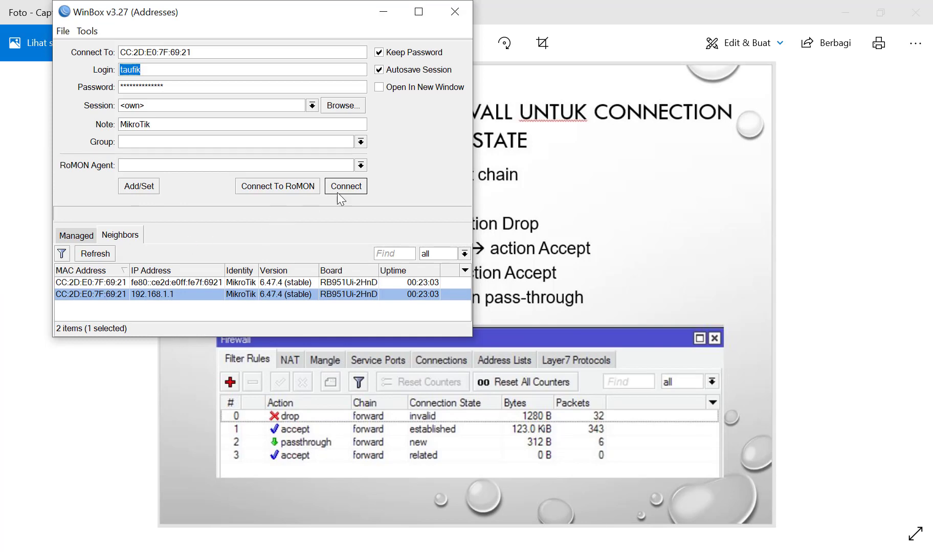
left_click(354, 188)
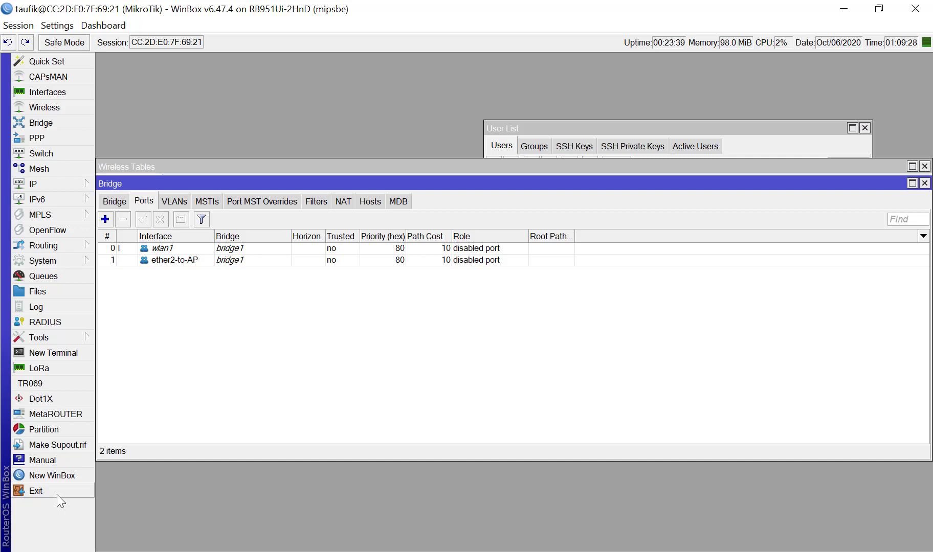
Step: Inspect the router's IP neighbor list, including the ether2-to-AP entry for 192.168.1.14, and close it
left_click(72, 185)
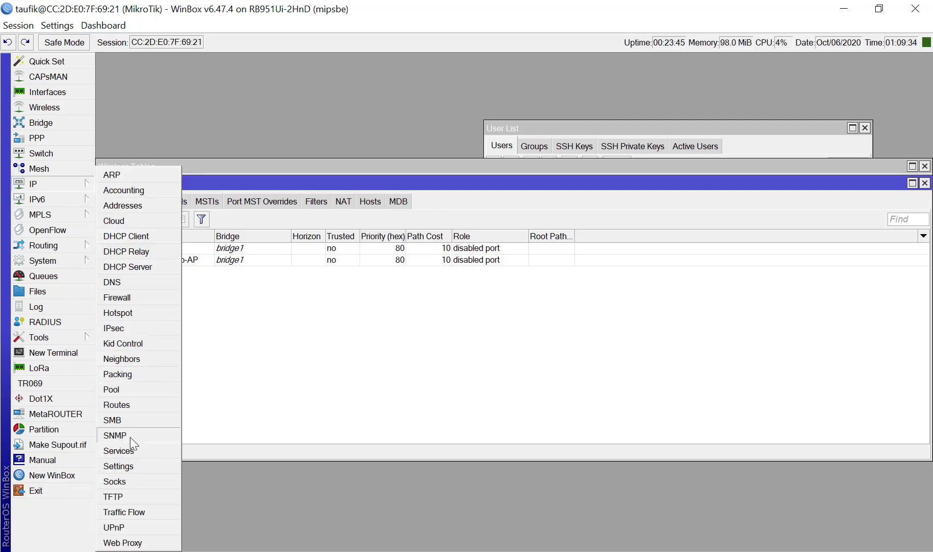
left_click(127, 361)
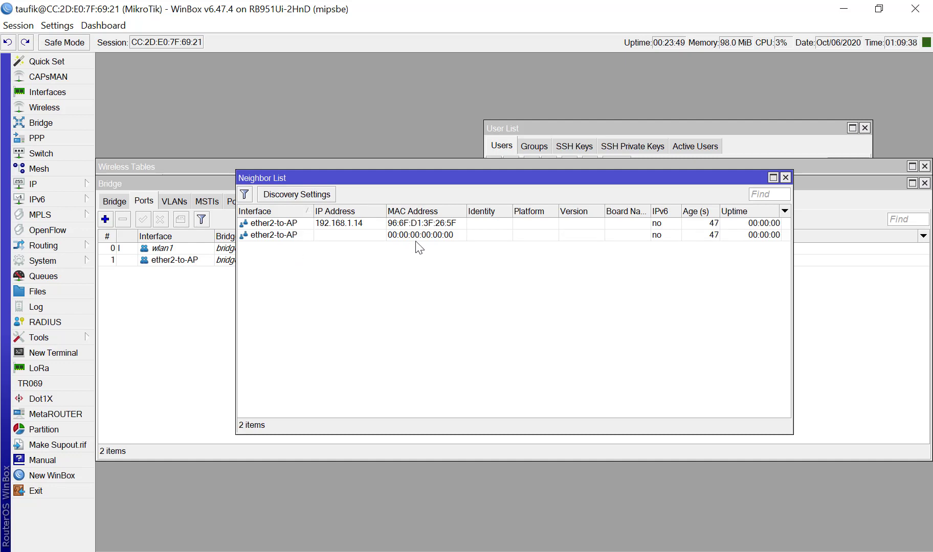
left_click(290, 224)
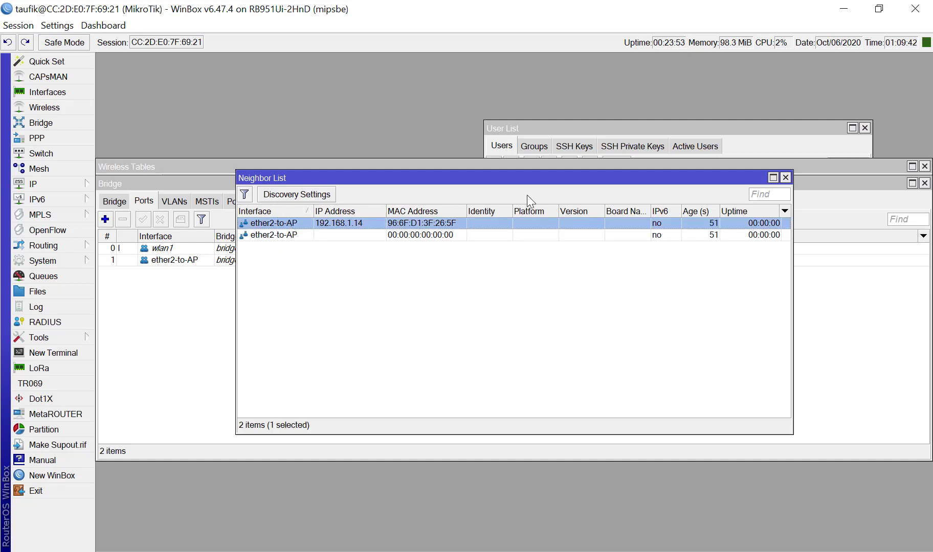
left_click(785, 179)
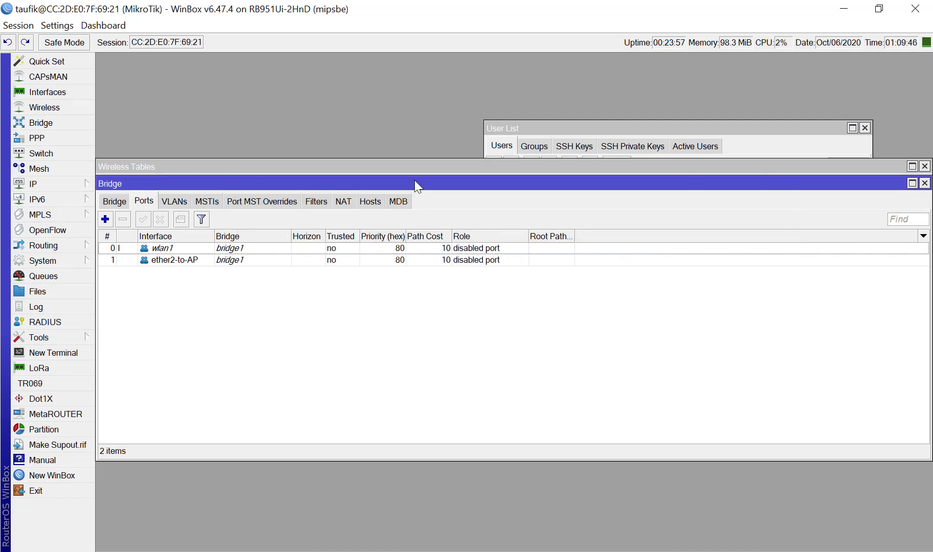
Step: Clear the workspace by closing the Bridge, Wireless Tables, DHCP Server, User List and Terminal windows
left_click(924, 183)
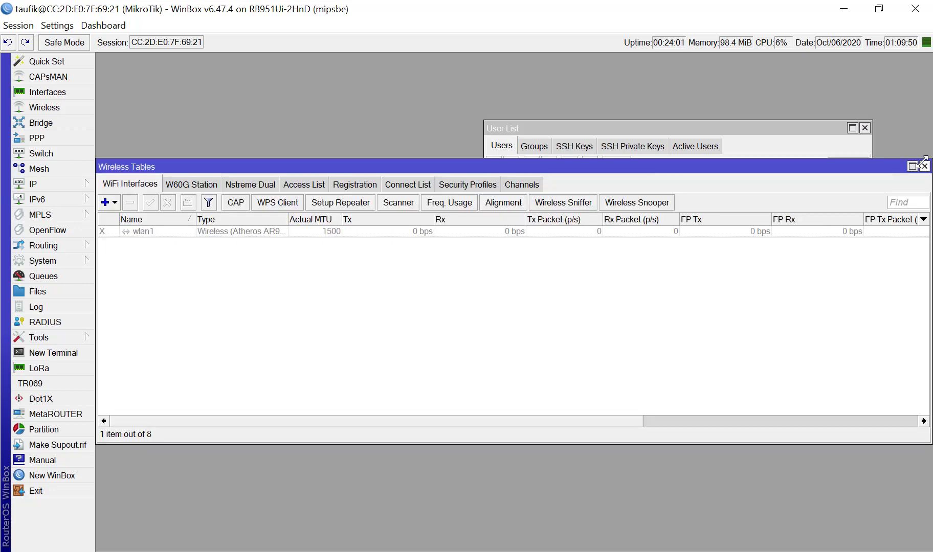
left_click(924, 166)
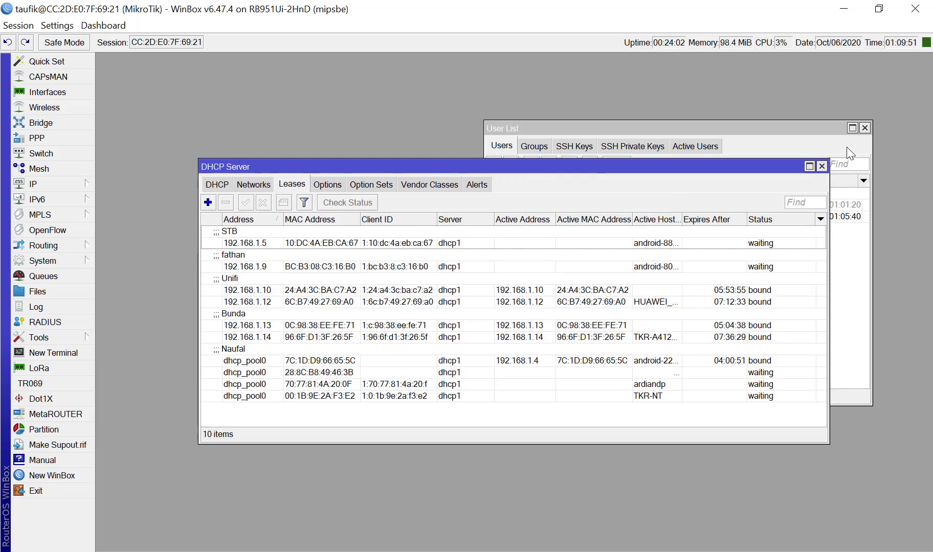
left_click(822, 166)
left_click(864, 127)
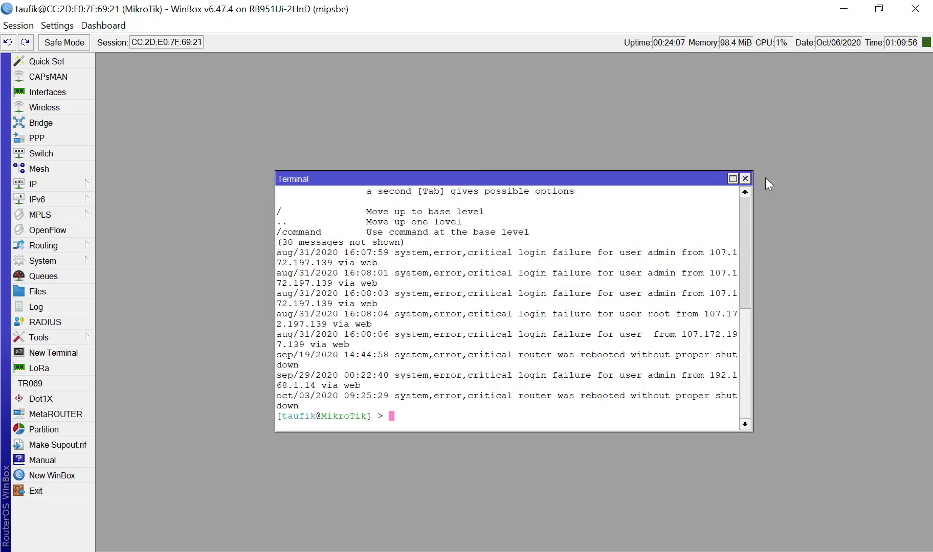
left_click(747, 178)
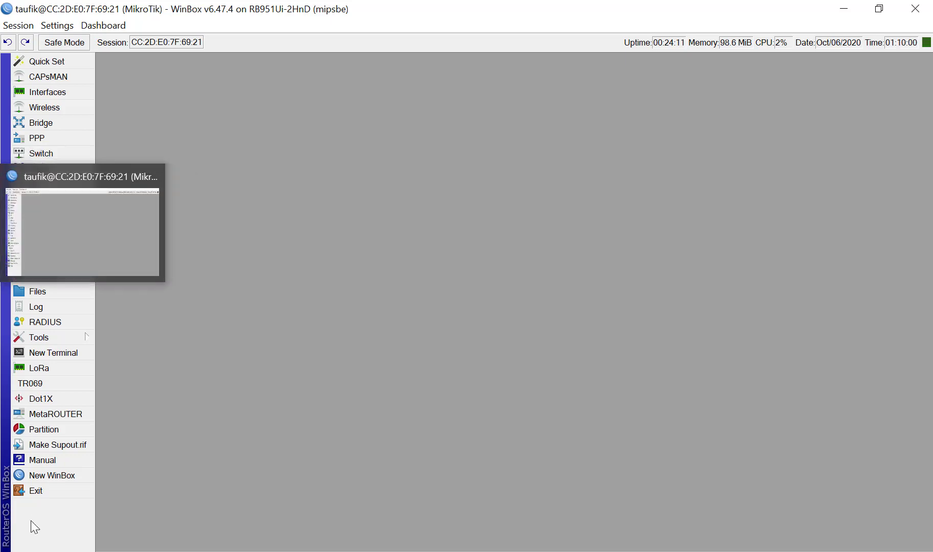
Step: Exit the current router session and reconnect by MAC address CC:2D:E0:7F:69:21 from the refreshed neighbor list
left_click(35, 493)
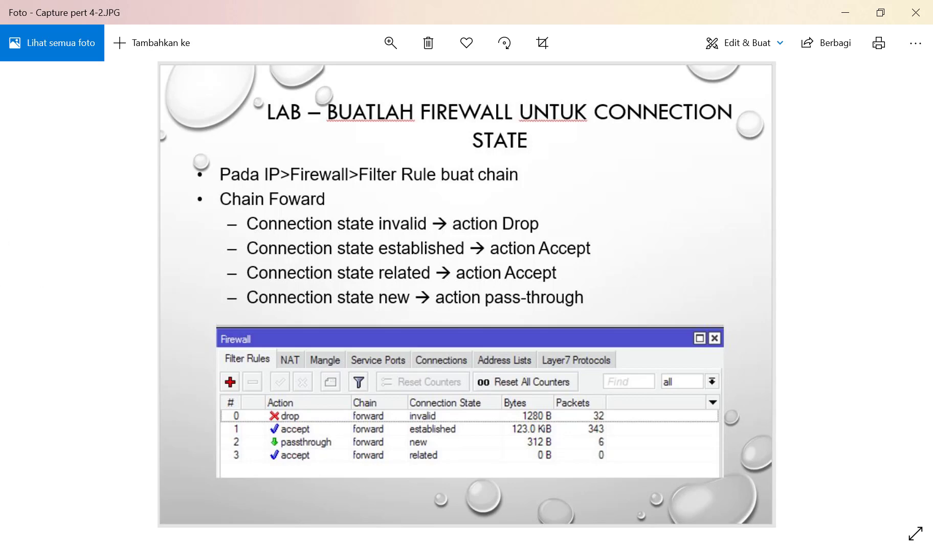
key("alt+Tab")
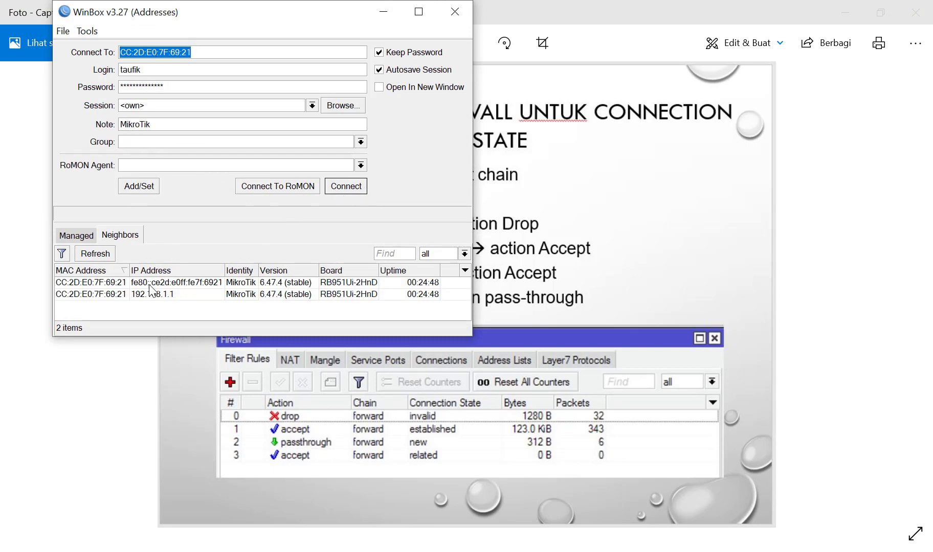
left_click(98, 254)
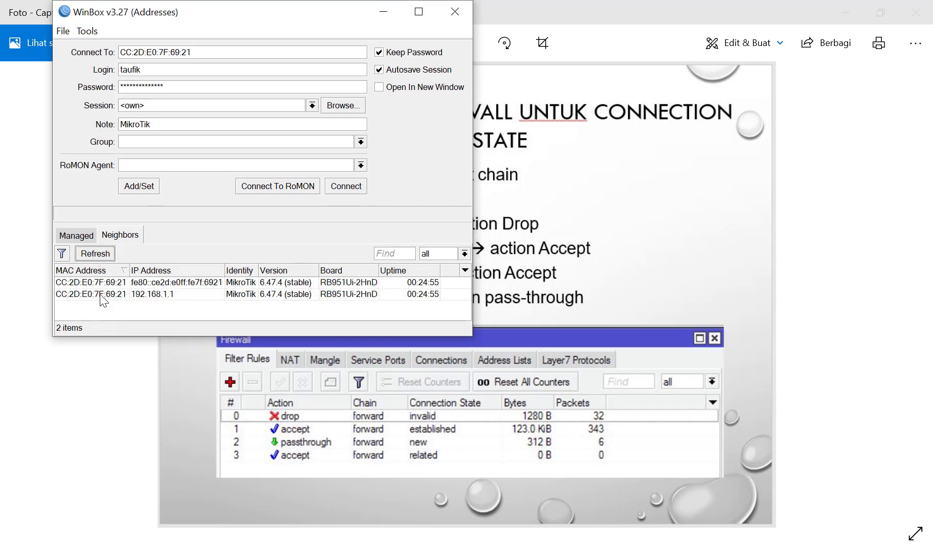
left_click(100, 294)
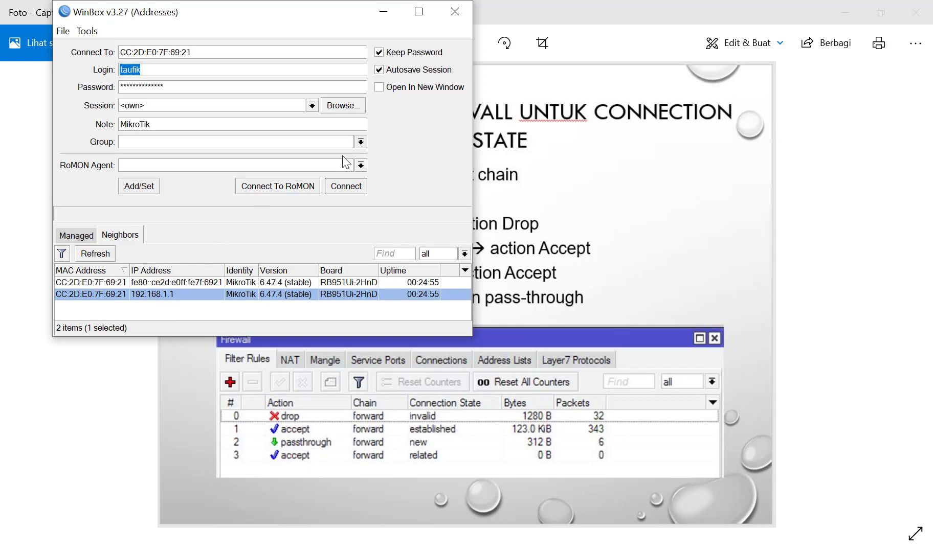
left_click(353, 188)
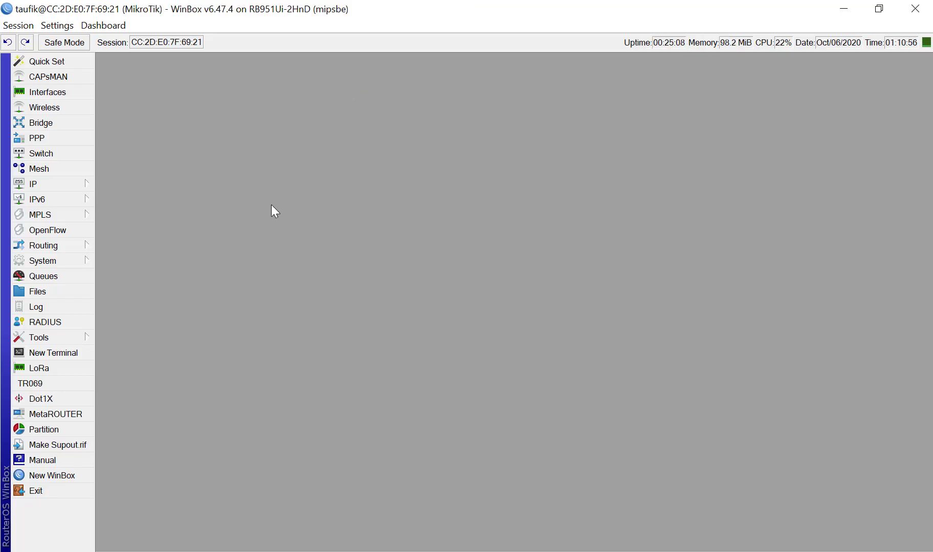
Step: Open the IP firewall's filter rules, select the input drop rule, and maximize the Firewall window
left_click(69, 186)
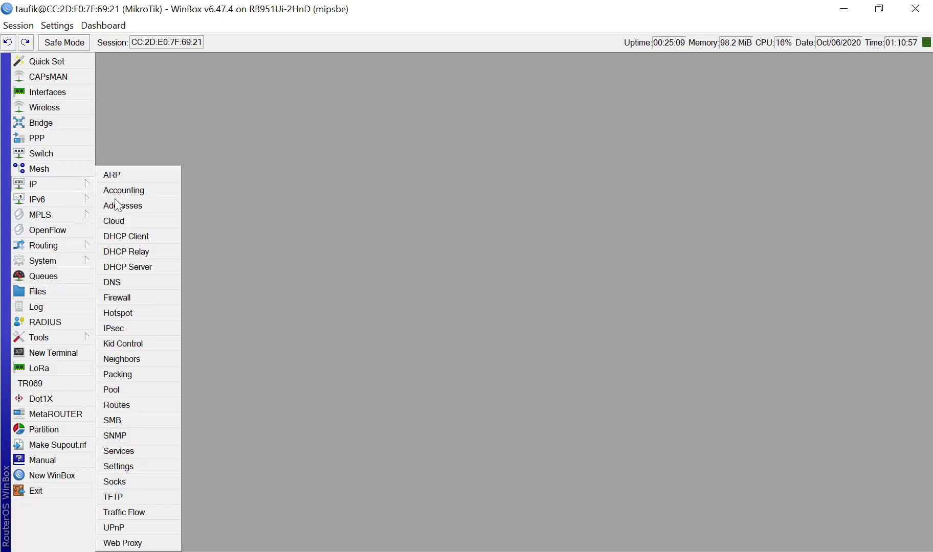
left_click(120, 298)
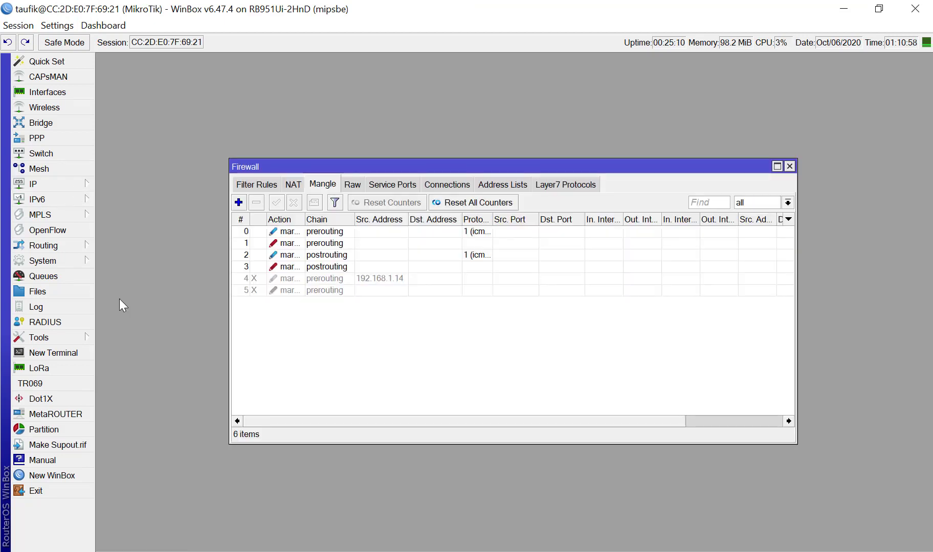
left_click(260, 186)
left_click(322, 269)
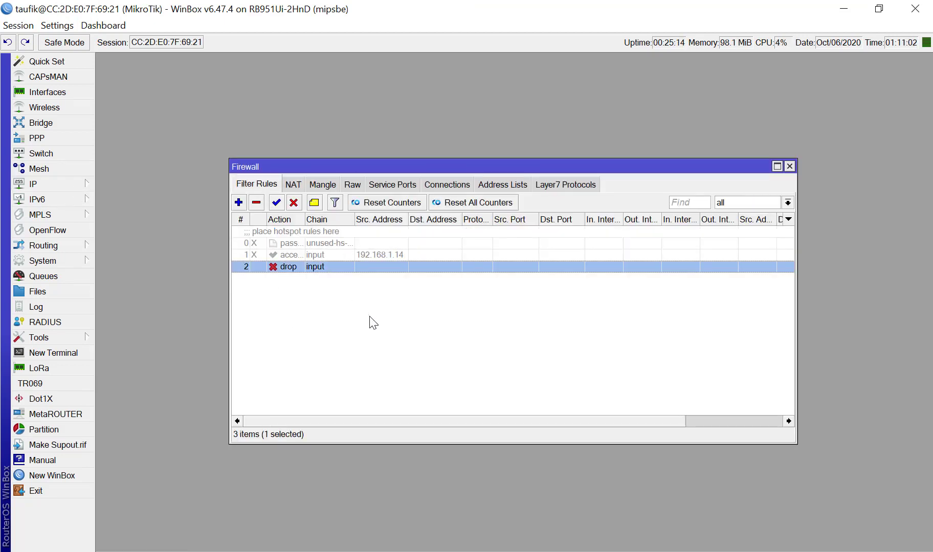
double_click(434, 165)
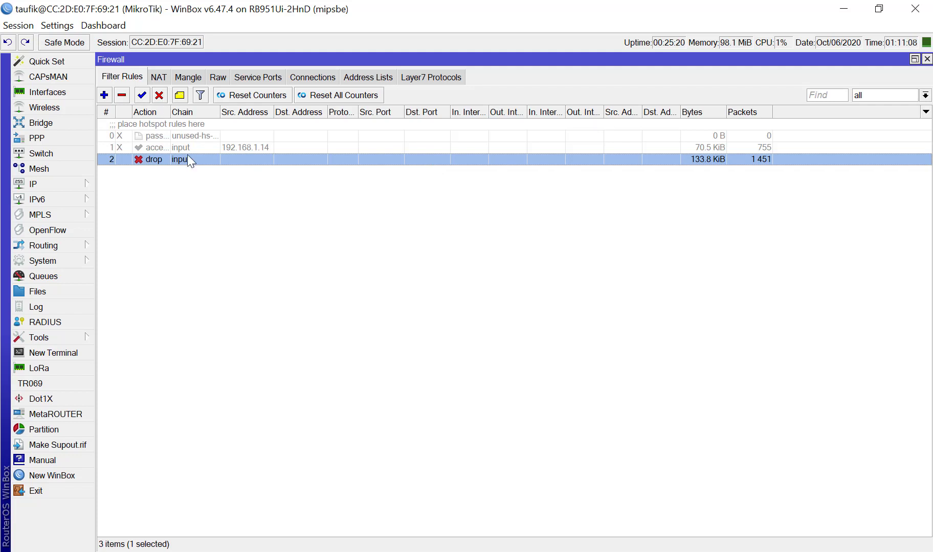
Step: Disable the input-chain drop rule in the filter rules
left_click(200, 150)
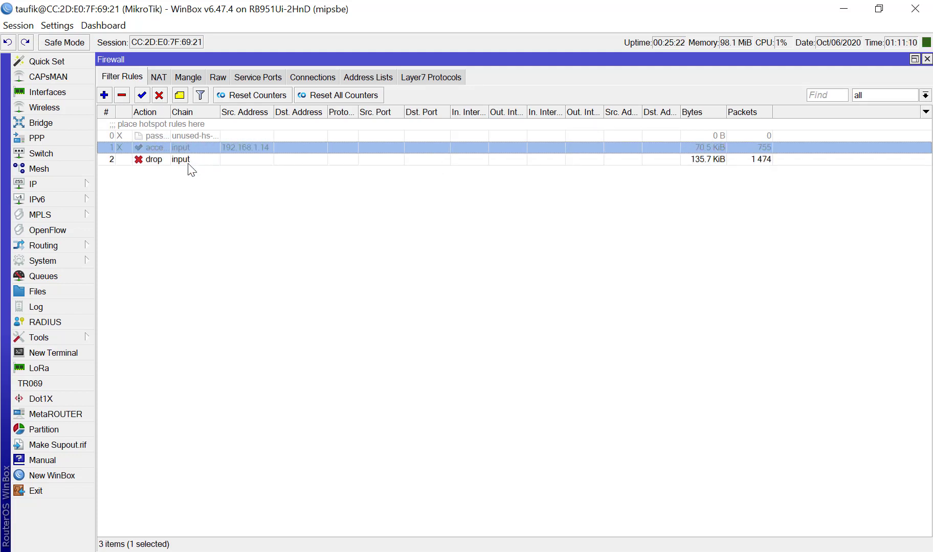
left_click(188, 162)
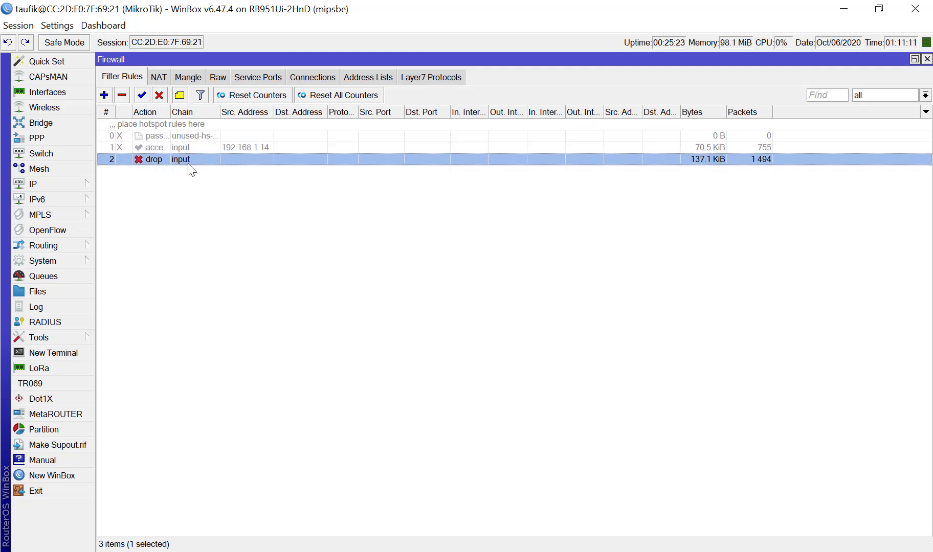
left_click(159, 96)
left_click(231, 205)
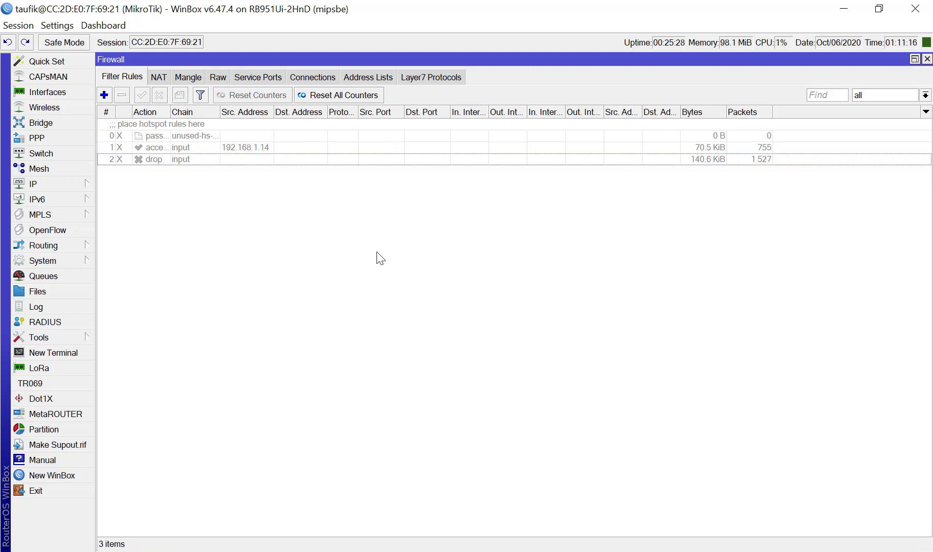
Step: Exit the MAC-address session and reconnect to the router through the managed entry 192.168.1.1
left_click(26, 491)
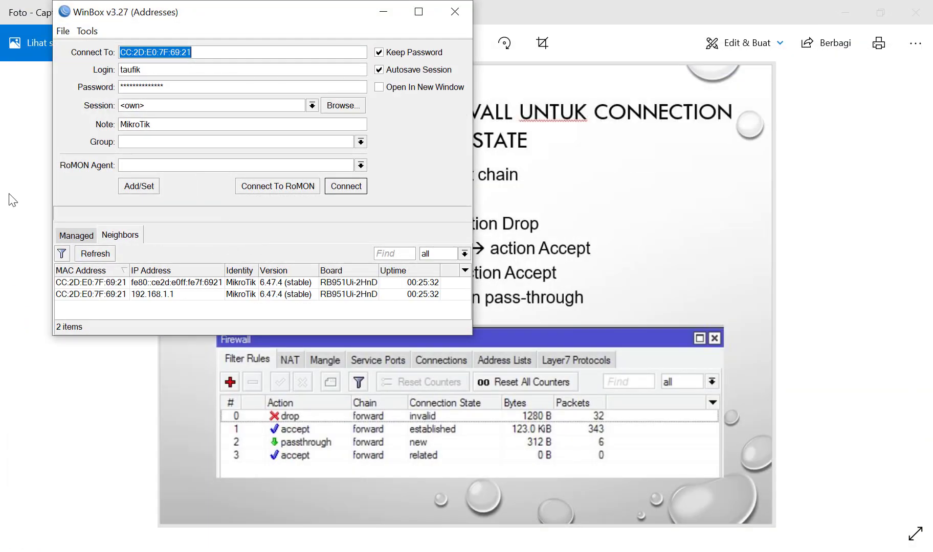
left_click(86, 238)
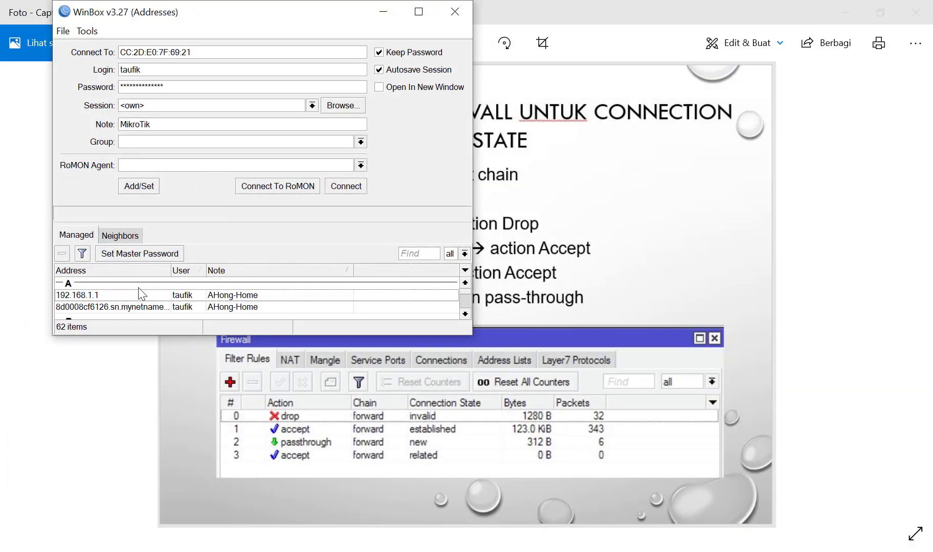
double_click(102, 296)
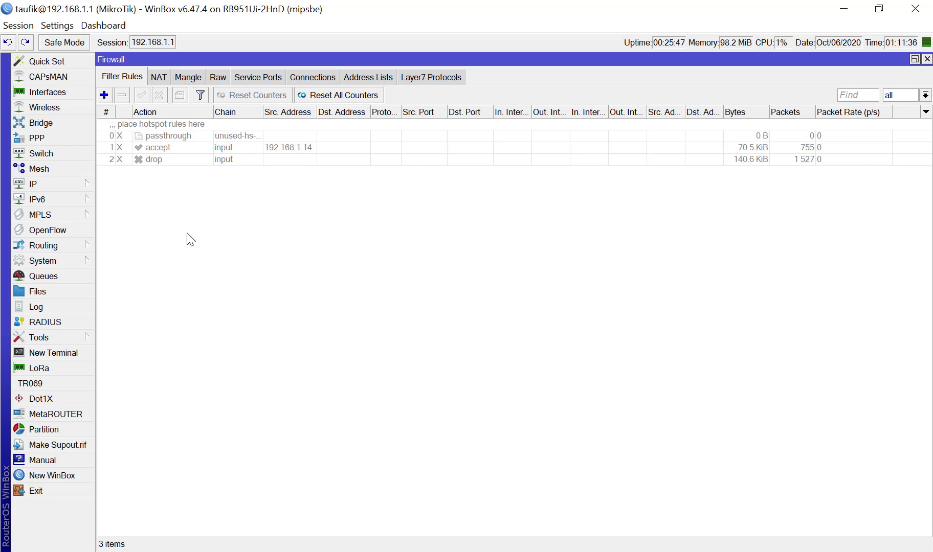
Step: Add a forward-chain filter rule that matches connection state invalid with action drop, and save it
left_click(103, 96)
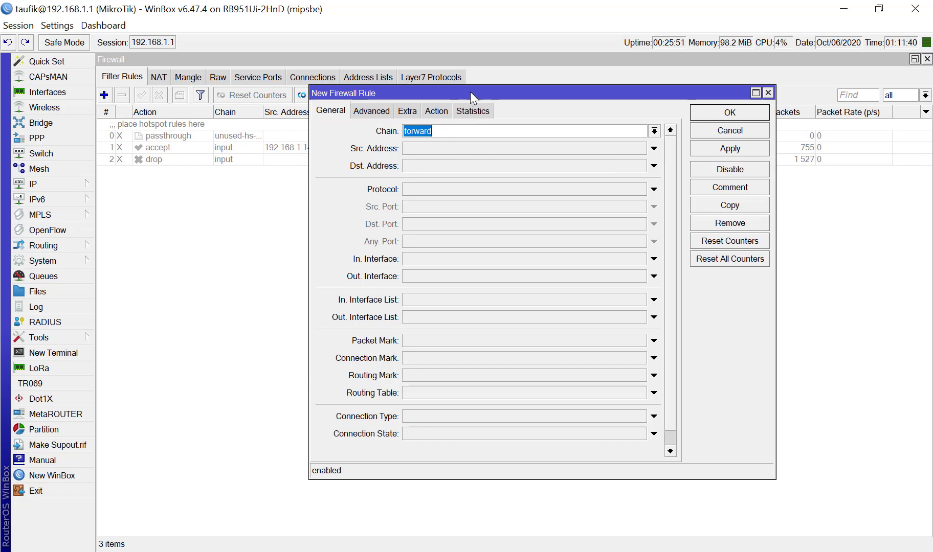
left_click_drag(470, 92, 448, 127)
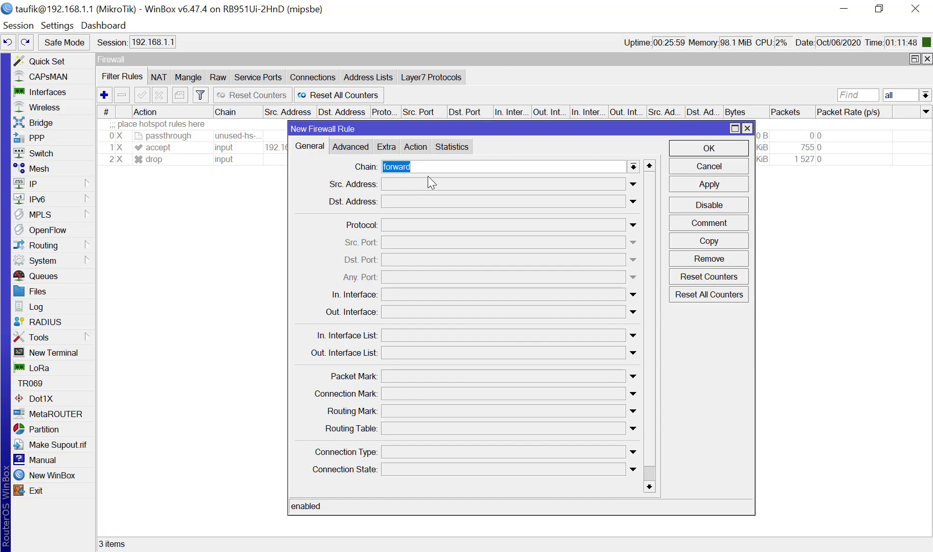
left_click(551, 471)
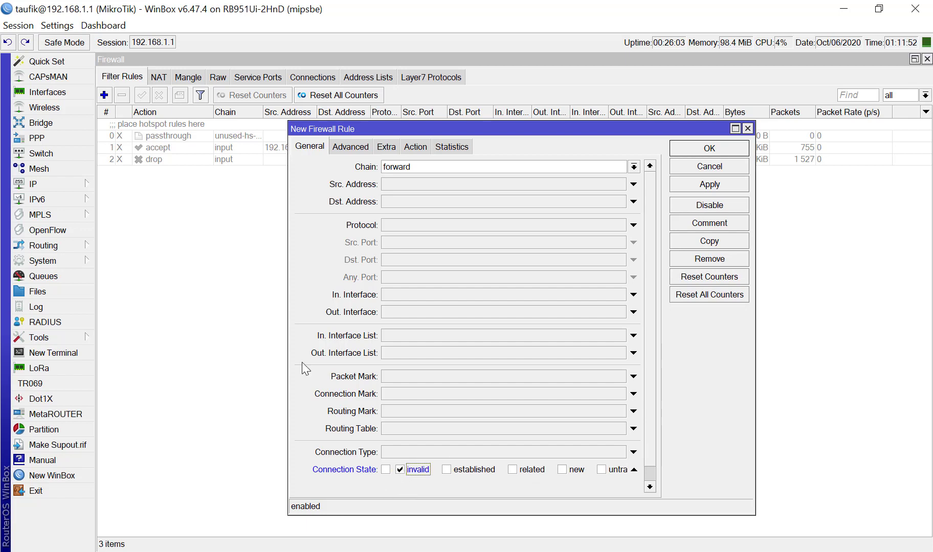
left_click(425, 151)
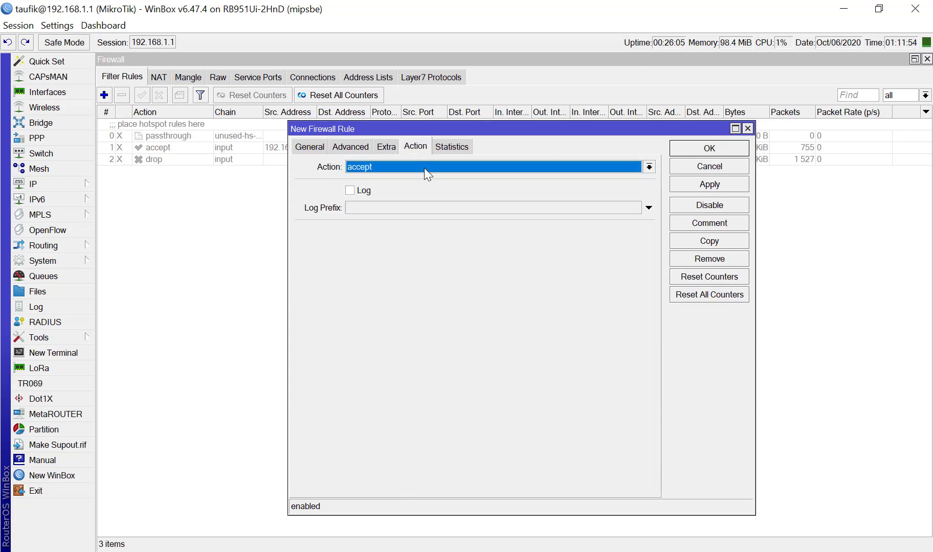
left_click(424, 166)
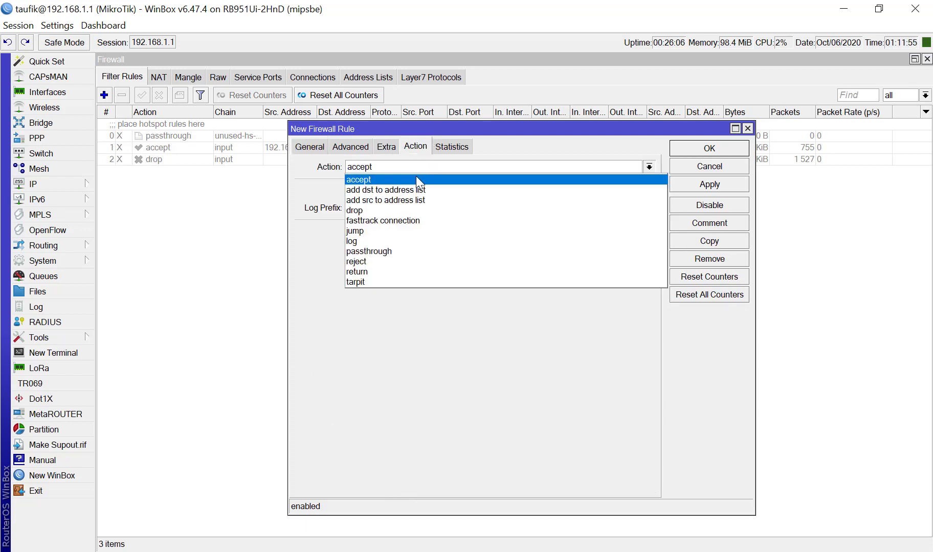
left_click(395, 210)
left_click(701, 184)
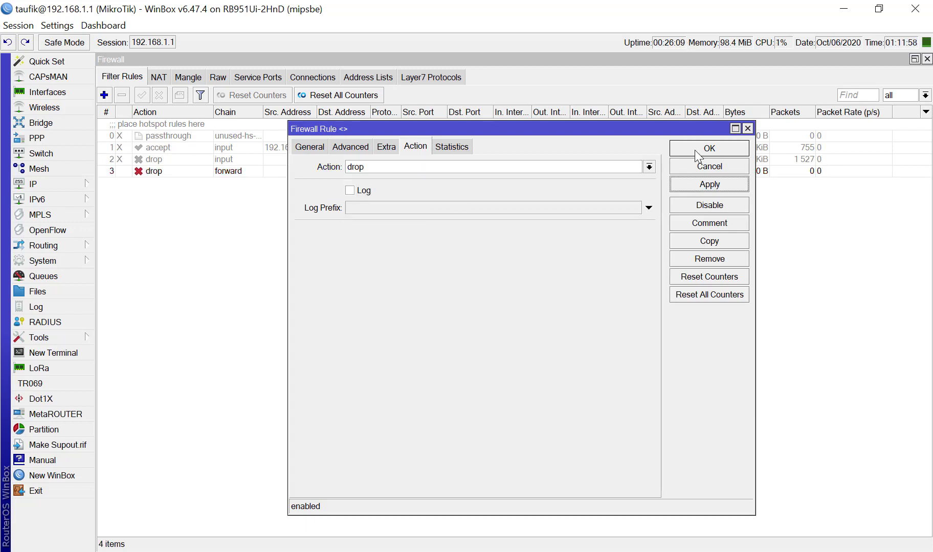
left_click(696, 150)
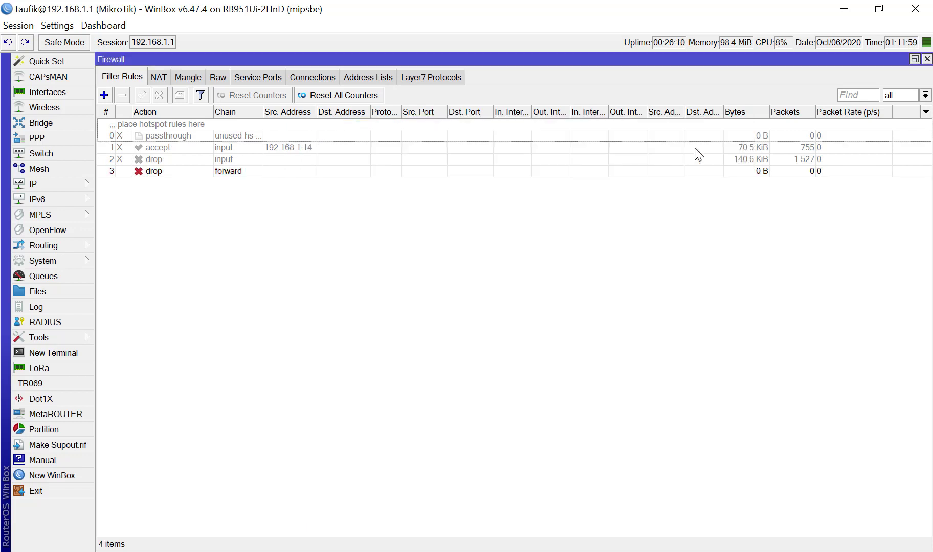
left_click(721, 171)
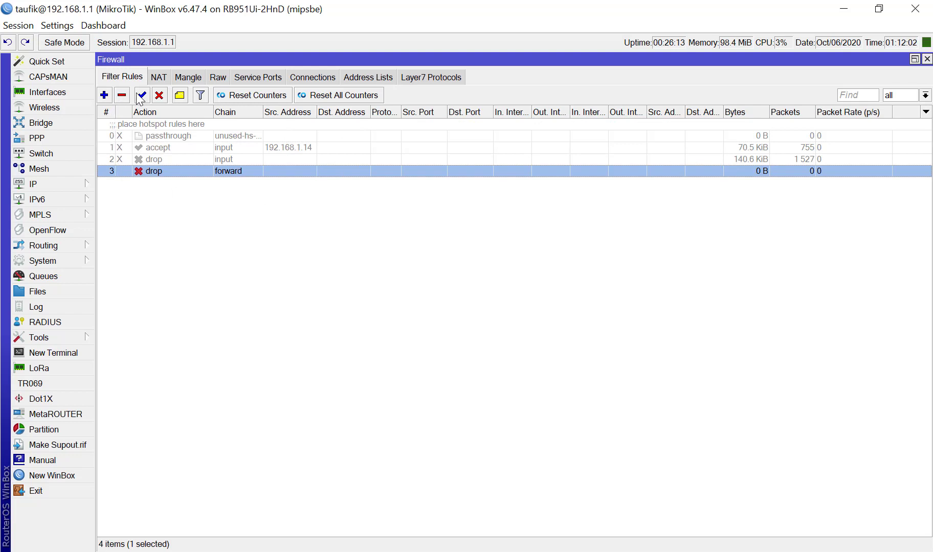
Step: Start another filter rule and consult the connection-state lab slide in Photos for its settings, returning to WinBox
left_click(104, 95)
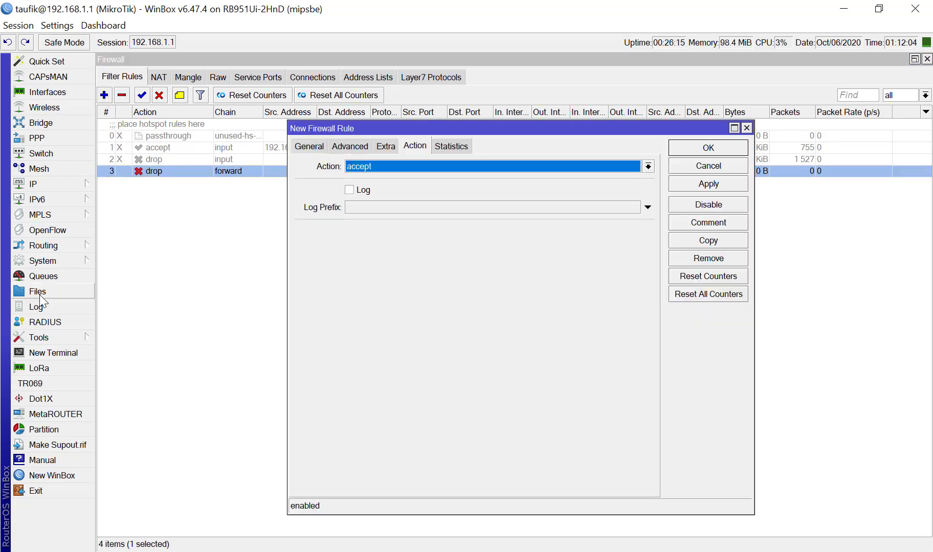
left_click(1, 386)
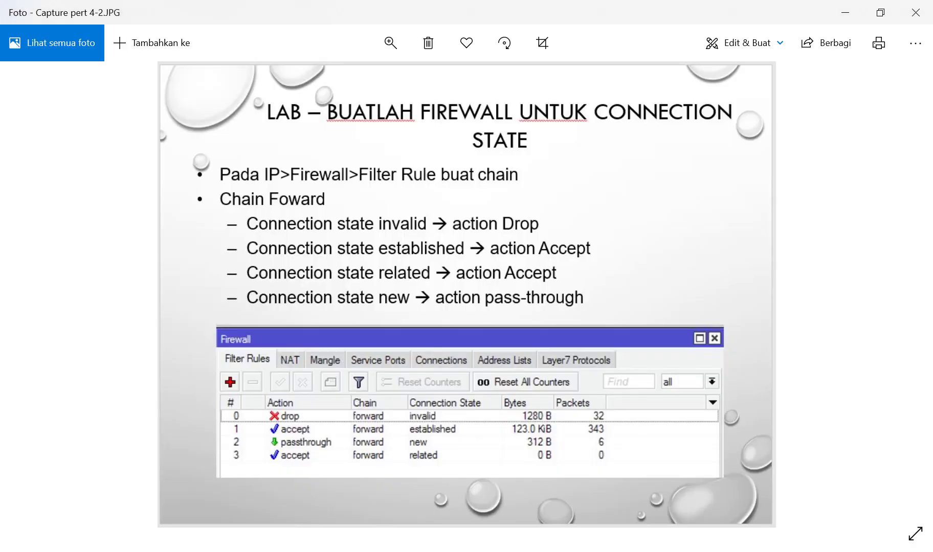
left_click(1, 386)
left_click(1, 148)
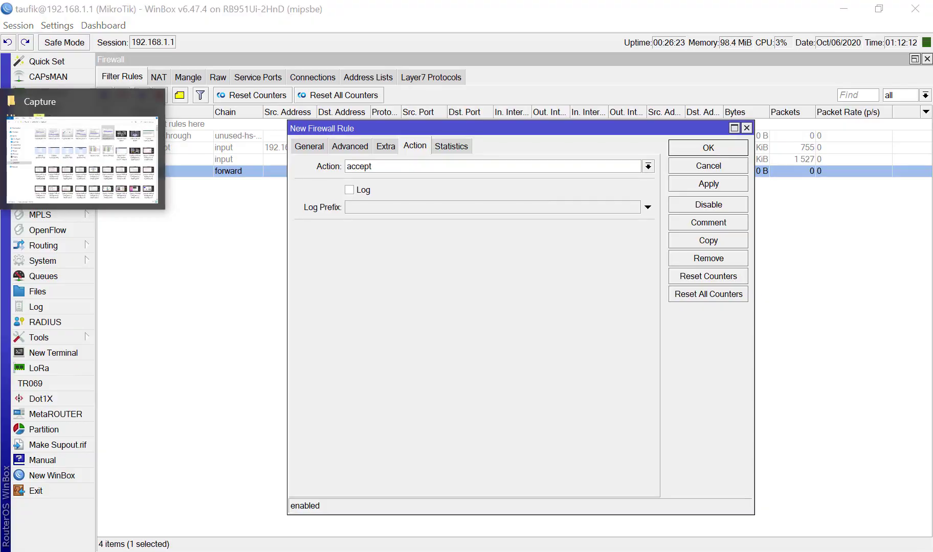
left_click(1, 148)
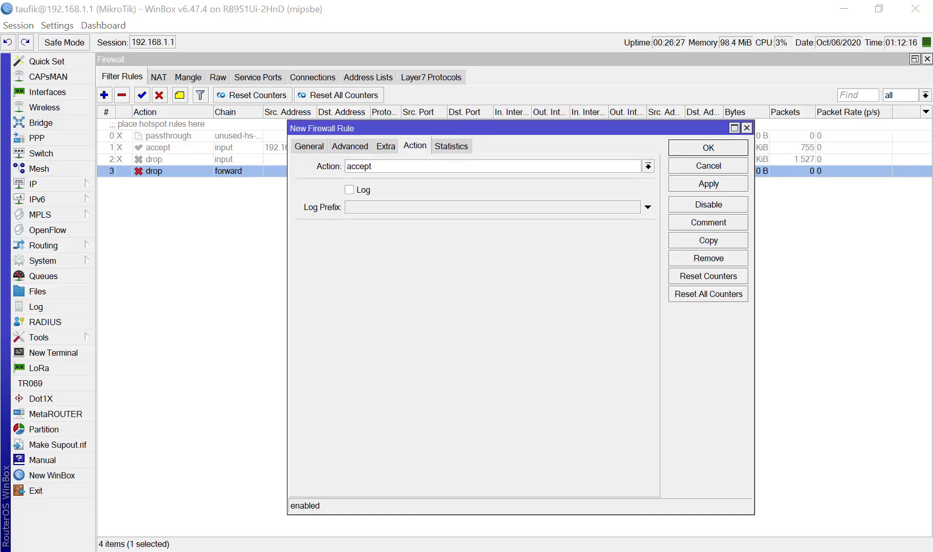
key("alt+Tab")
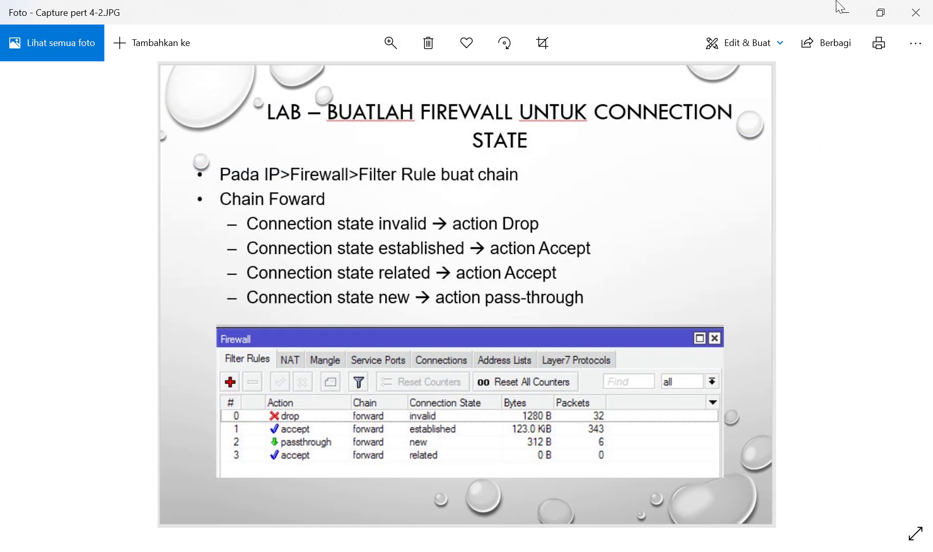
left_click(845, 13)
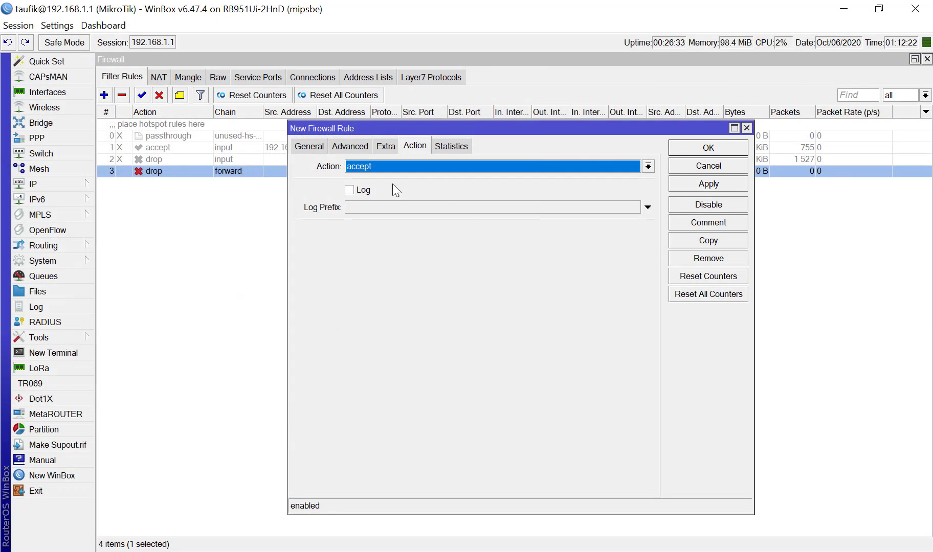
Step: Set the new forward-chain accept rule to match connection state established, and save it
left_click(297, 144)
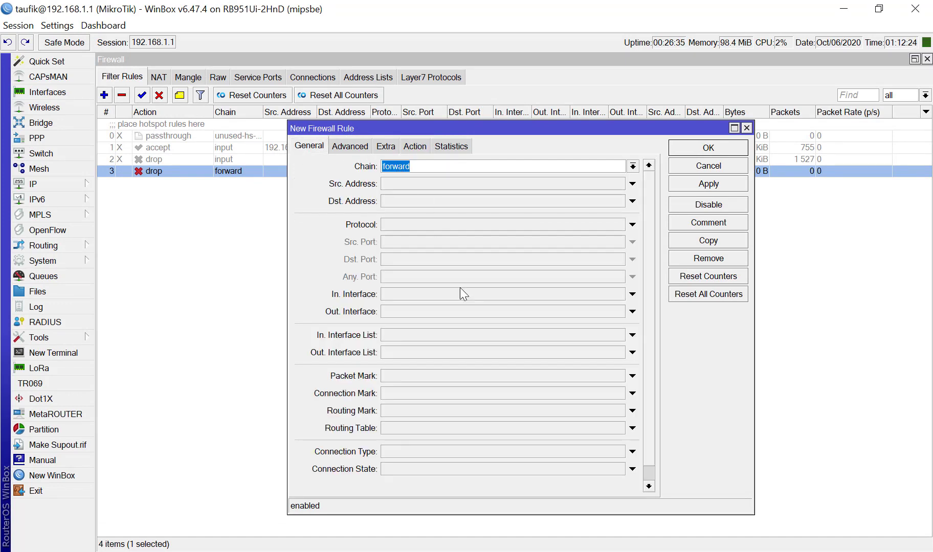
scroll(651, 408, "down", 1)
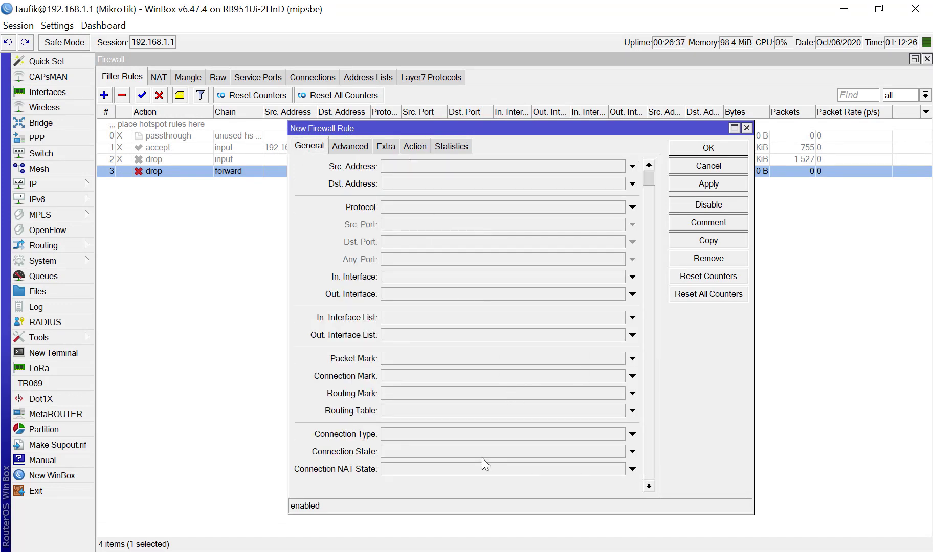
left_click(420, 468)
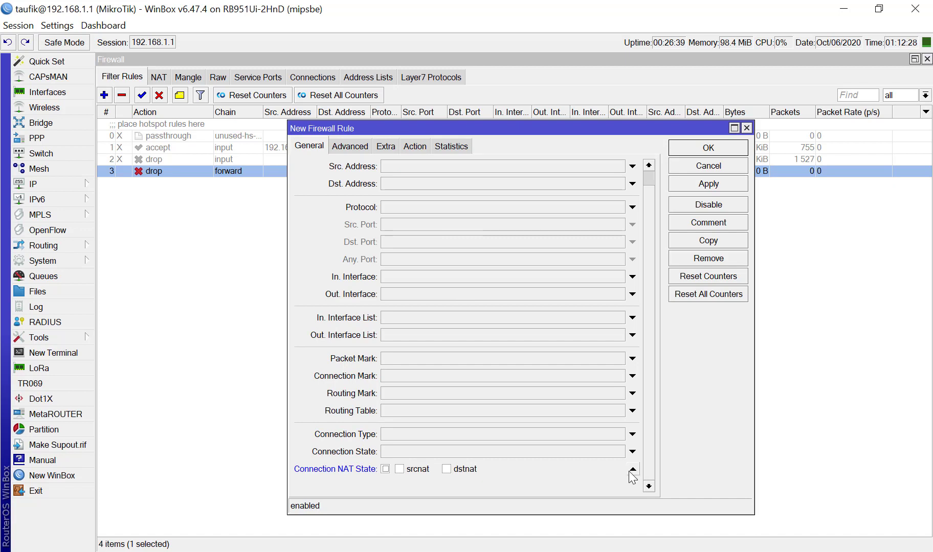
left_click(632, 469)
left_click(476, 451)
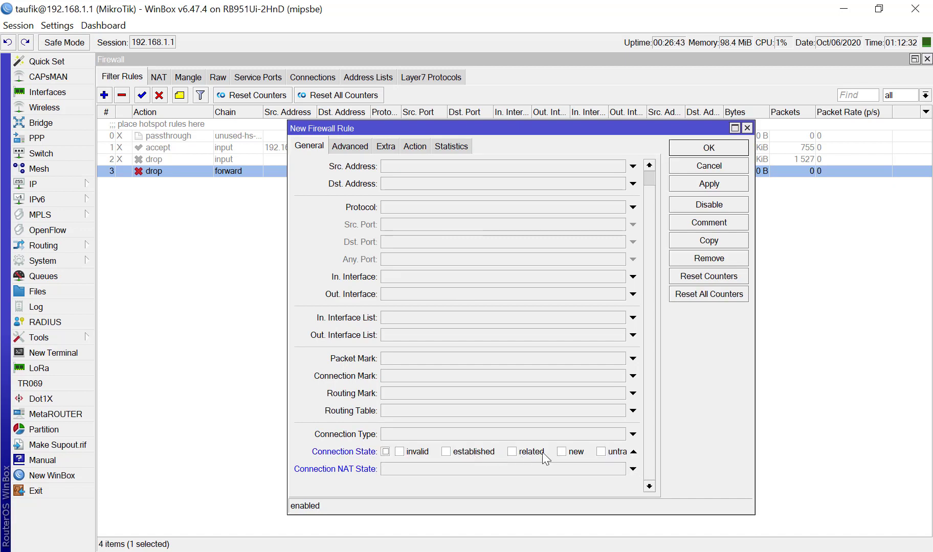
left_click(477, 452)
left_click(697, 183)
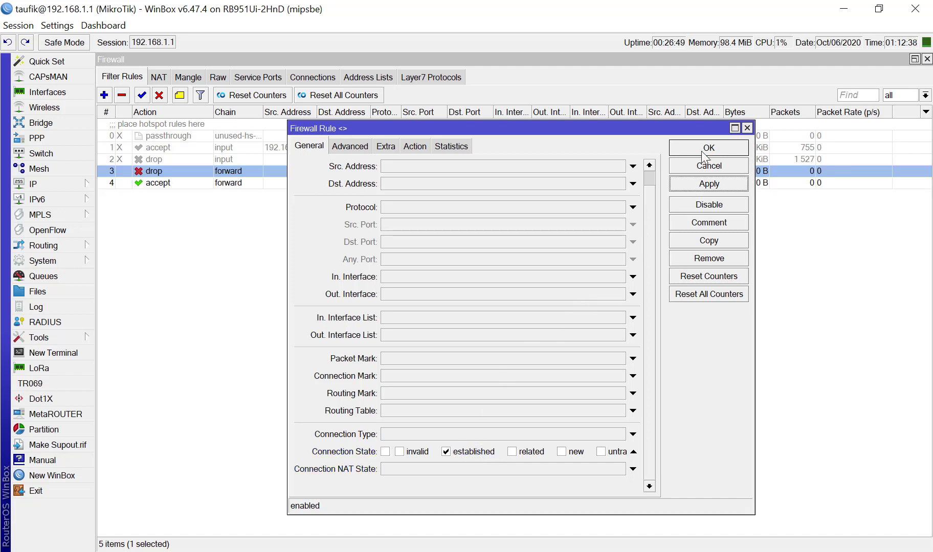
left_click(704, 148)
left_click(415, 277)
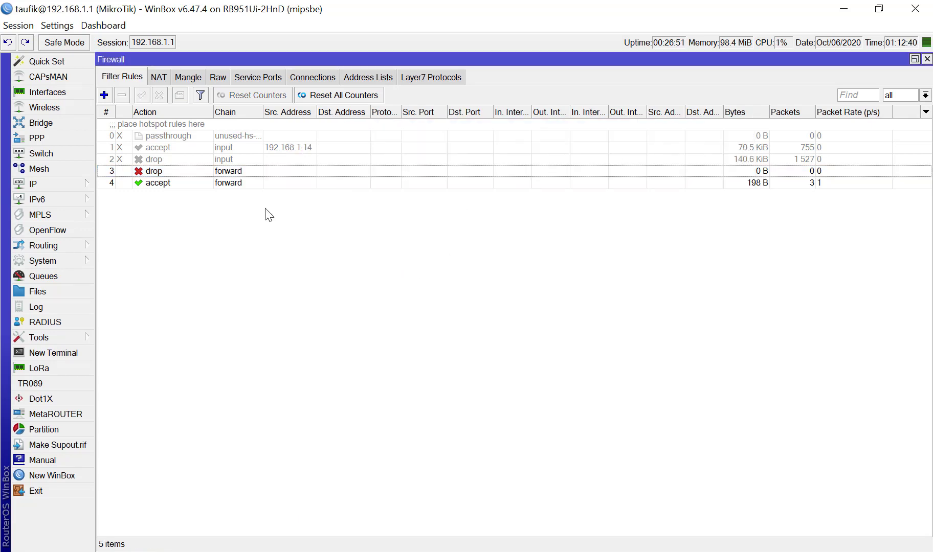
Step: Show the Connection State column in the filter rules list
right_click(259, 184)
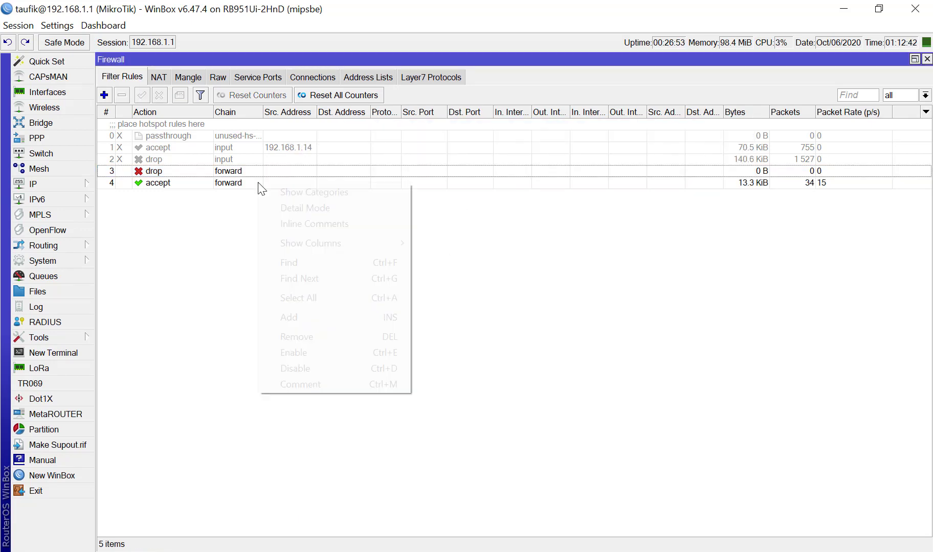
mouse_move(321, 243)
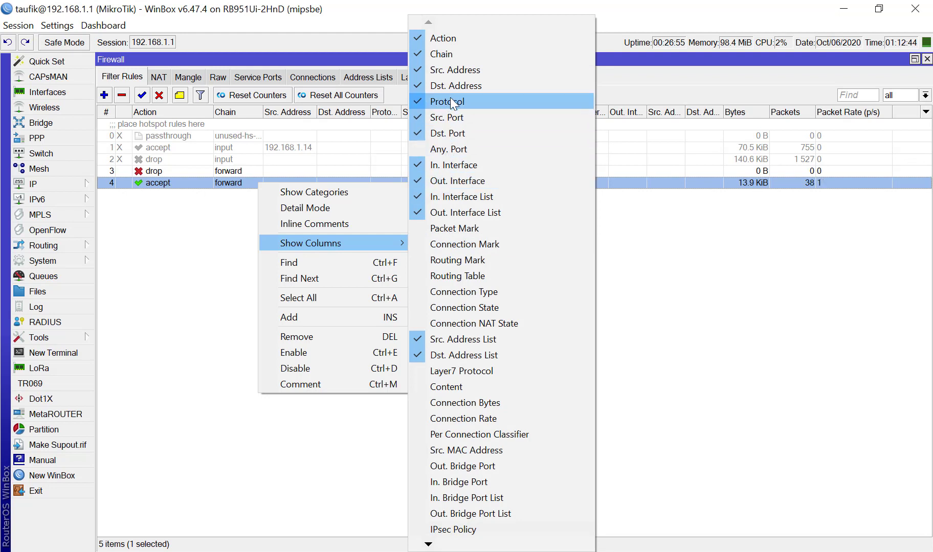
left_click(457, 307)
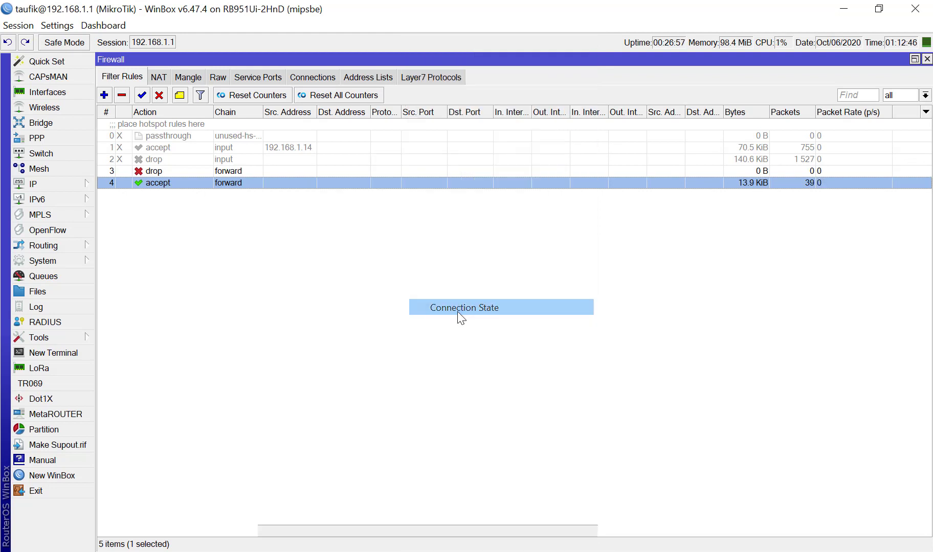
left_click(463, 259)
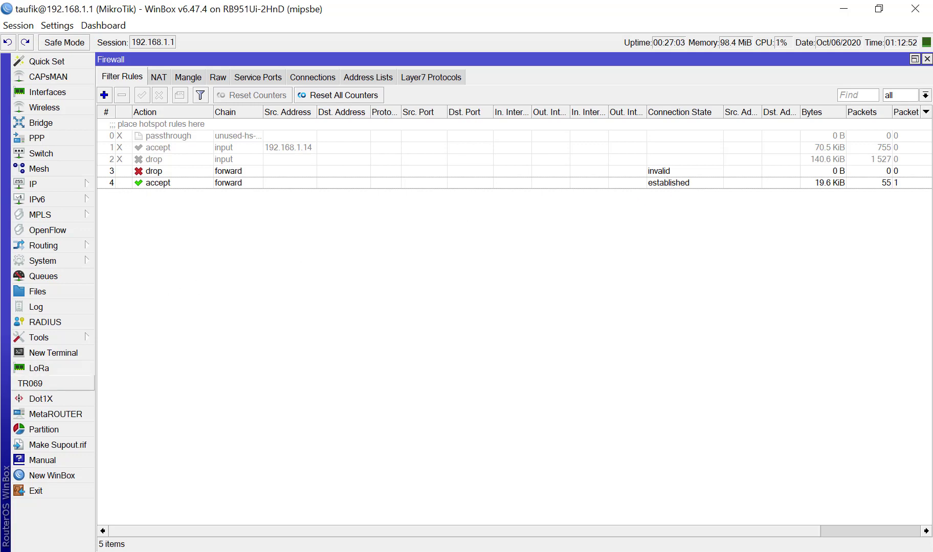
Step: Following the lab slide, add a forward-chain filter rule that matches connection state new with action passthrough, and save it
key("alt+Tab")
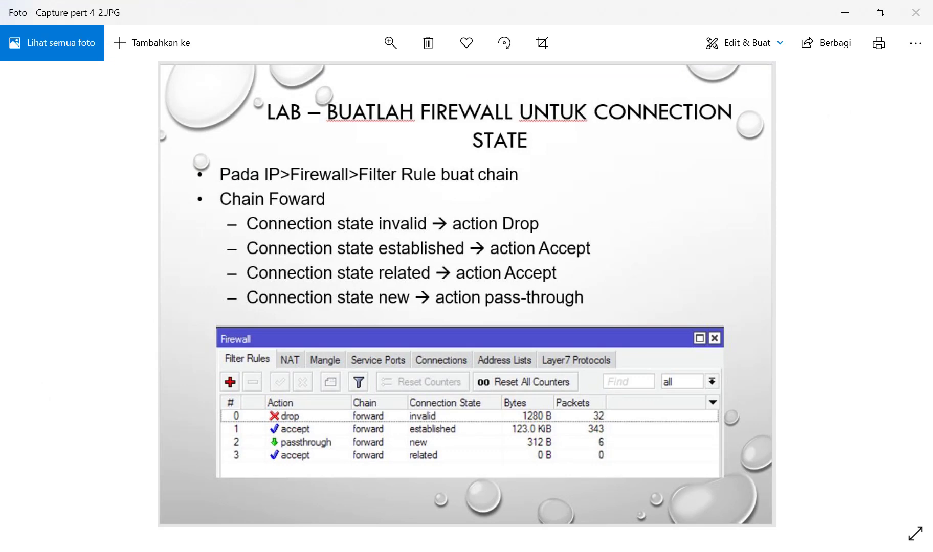
key("alt+Tab")
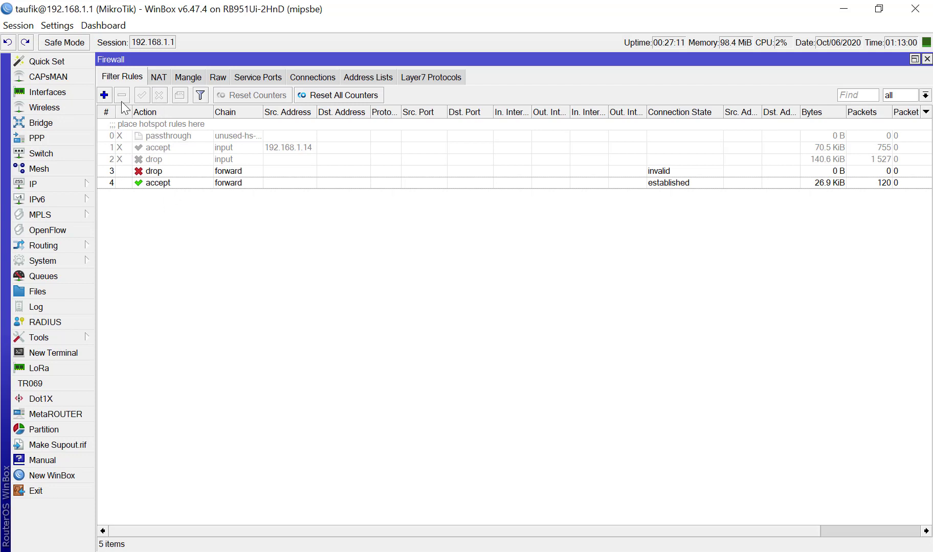
left_click(104, 95)
left_click(417, 150)
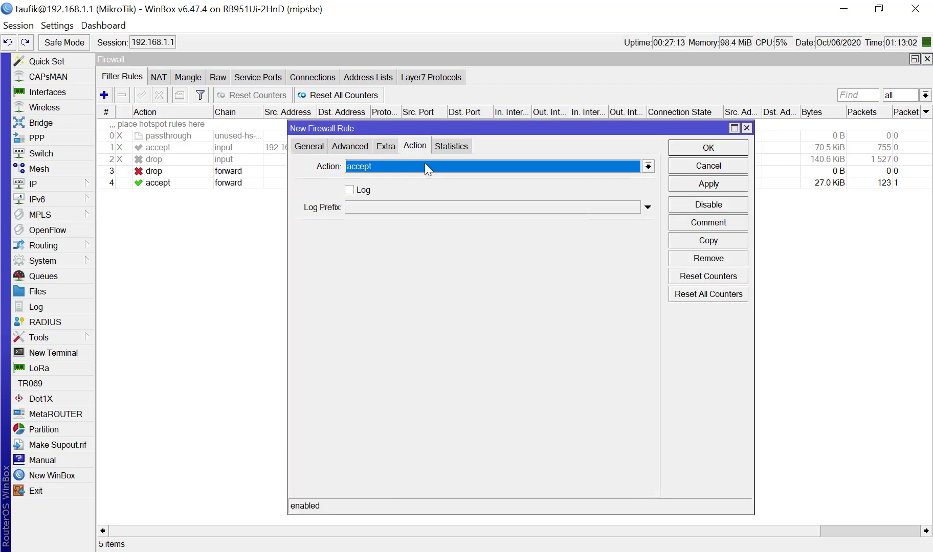
left_click(424, 163)
left_click(409, 247)
left_click(308, 148)
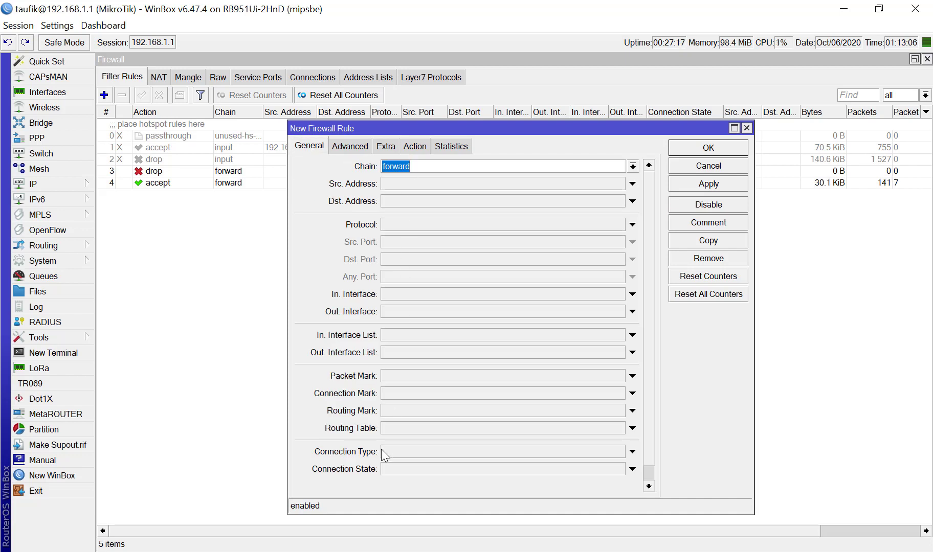
left_click(387, 469)
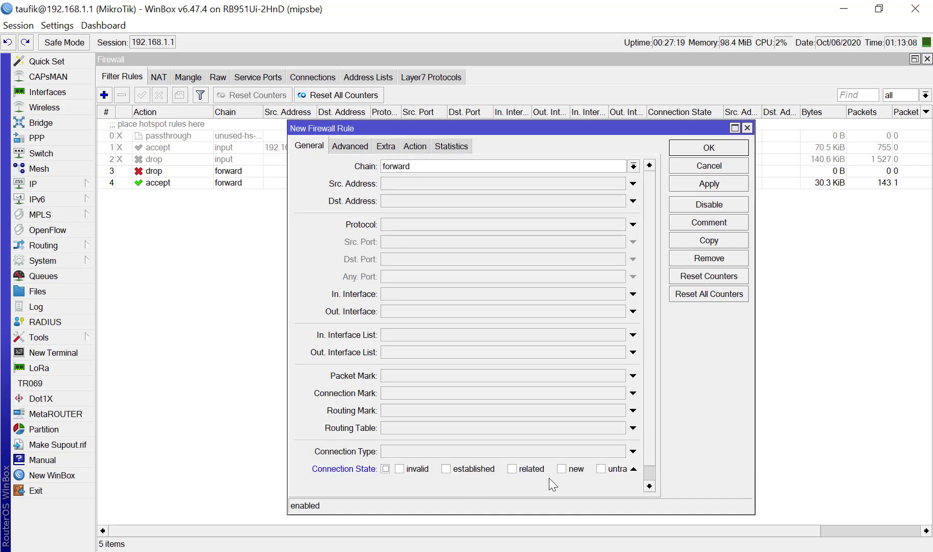
left_click(565, 471)
left_click(708, 149)
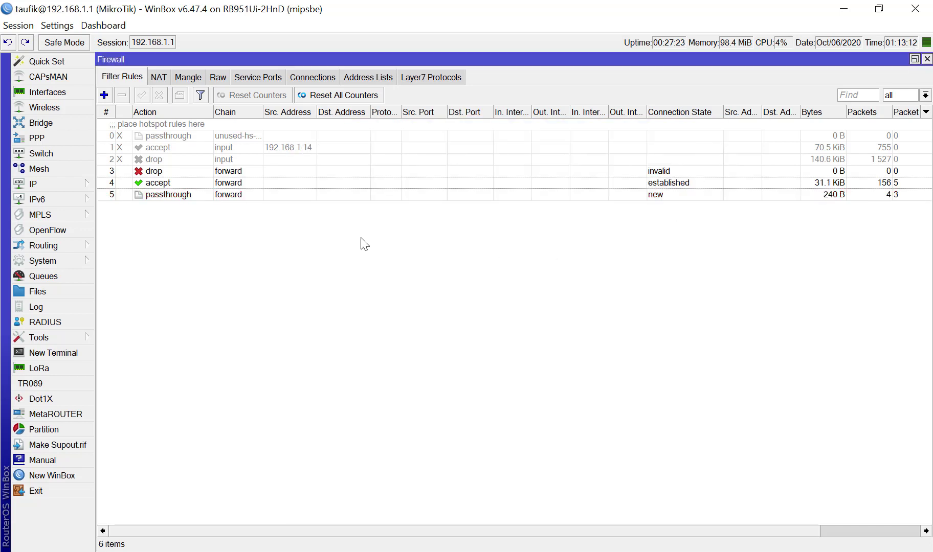
left_click(673, 195)
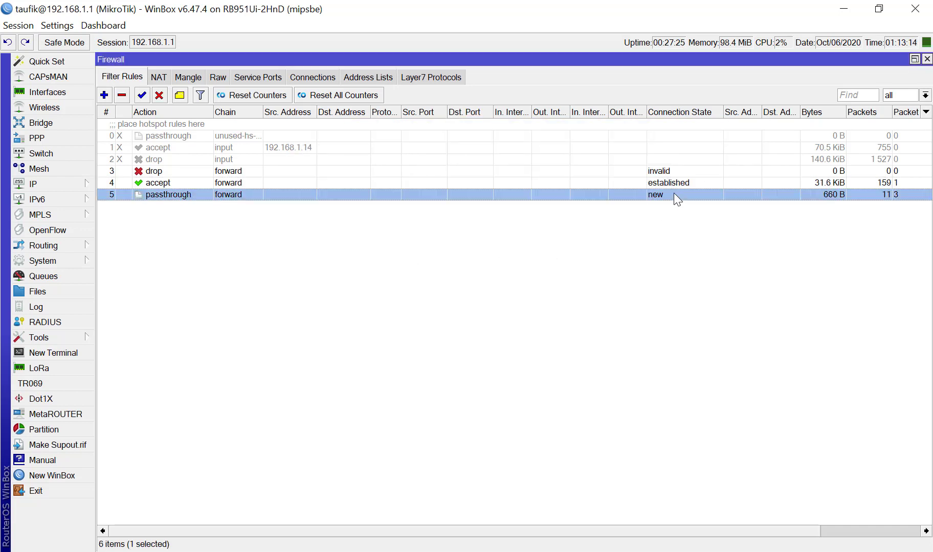
left_click(146, 276)
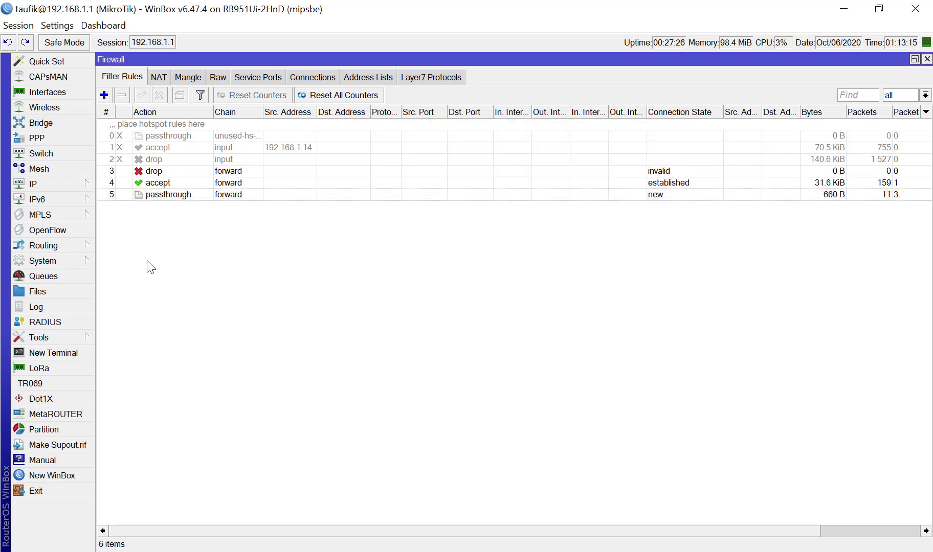
Step: Start another forward-chain filter rule, consult the lab slide in Photos, and match connection state related back in WinBox
left_click(104, 95)
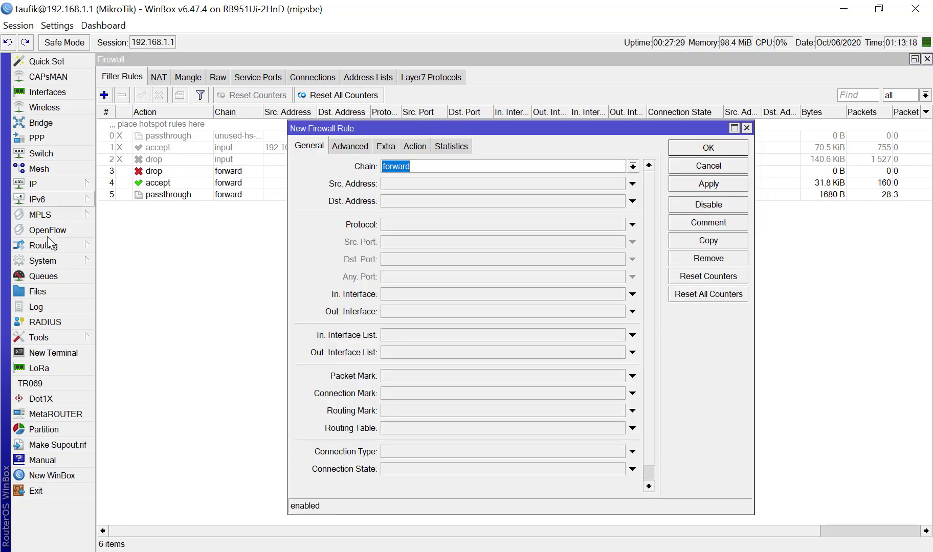
key("alt+Tab")
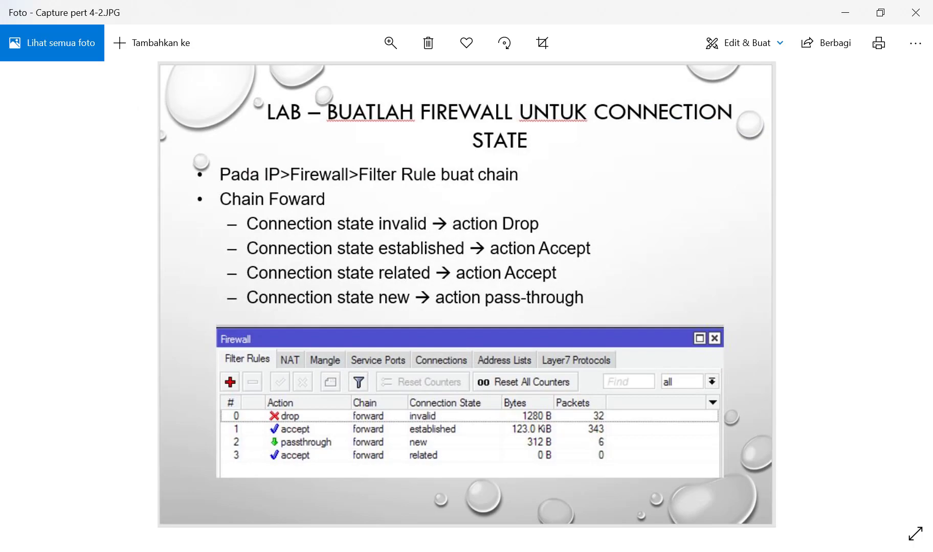
key("alt+Tab")
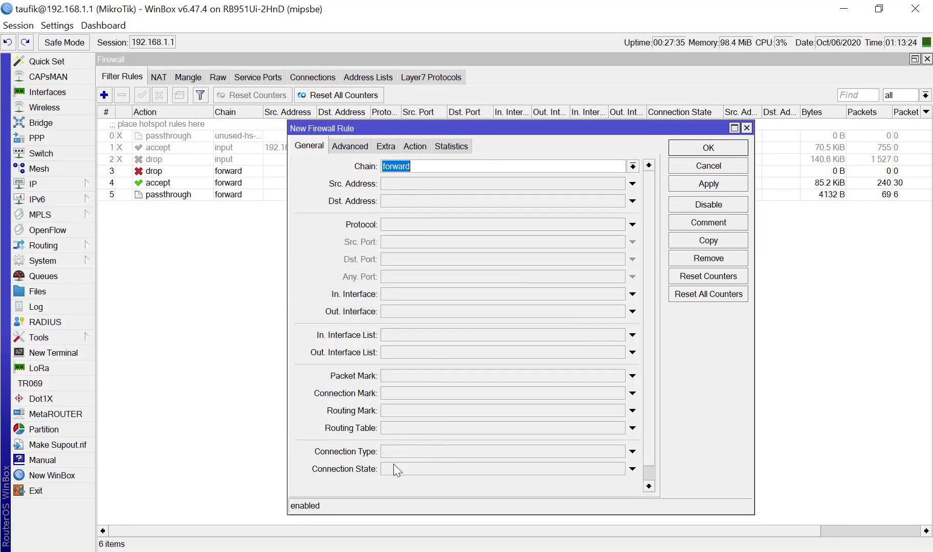
left_click(392, 468)
left_click(517, 469)
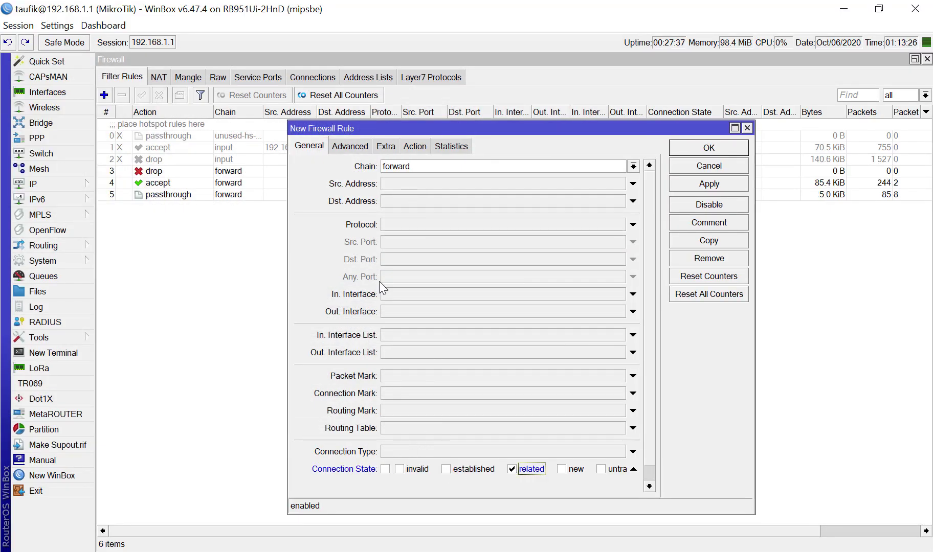
Step: Check the new rule's accept action against the lab slide in Photos and save the rule in WinBox
left_click(423, 145)
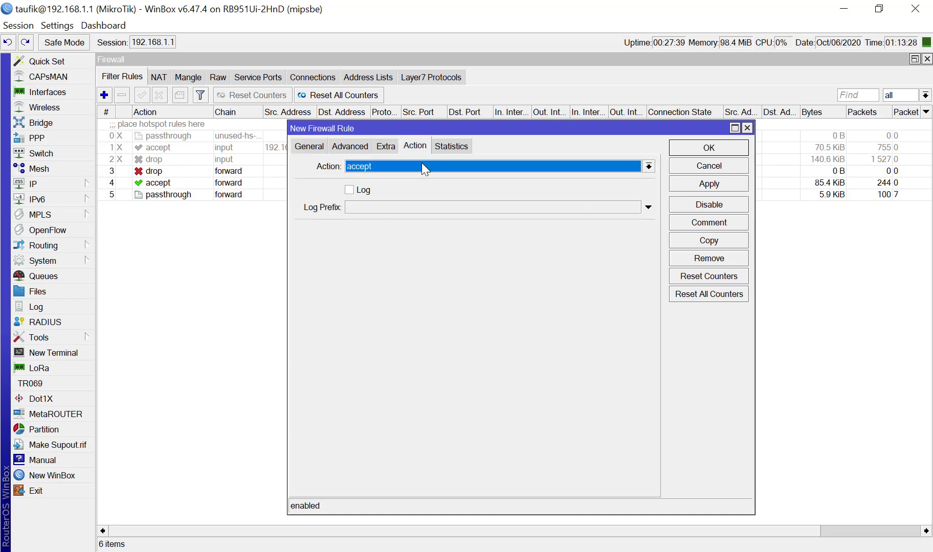
left_click(421, 163)
left_click(423, 169)
key("alt+Tab")
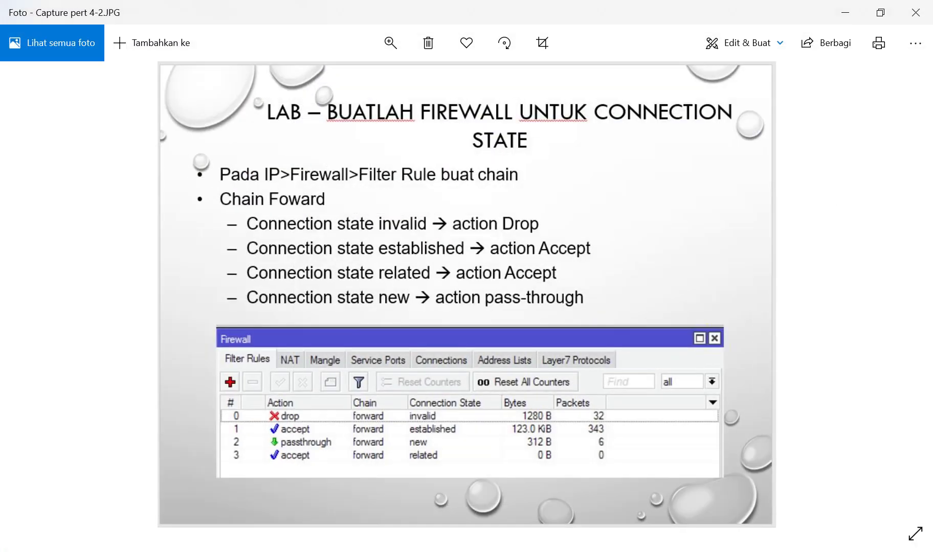
key("alt+Tab")
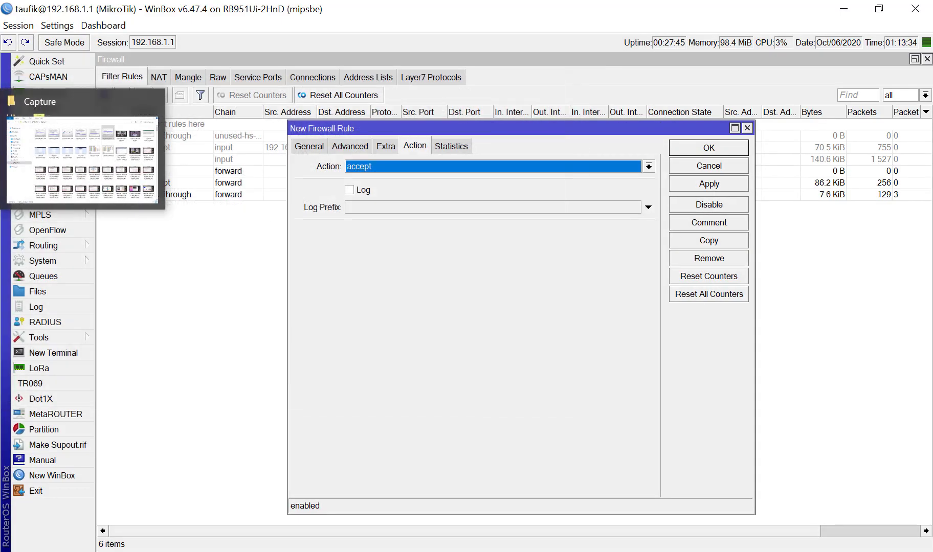
left_click(683, 147)
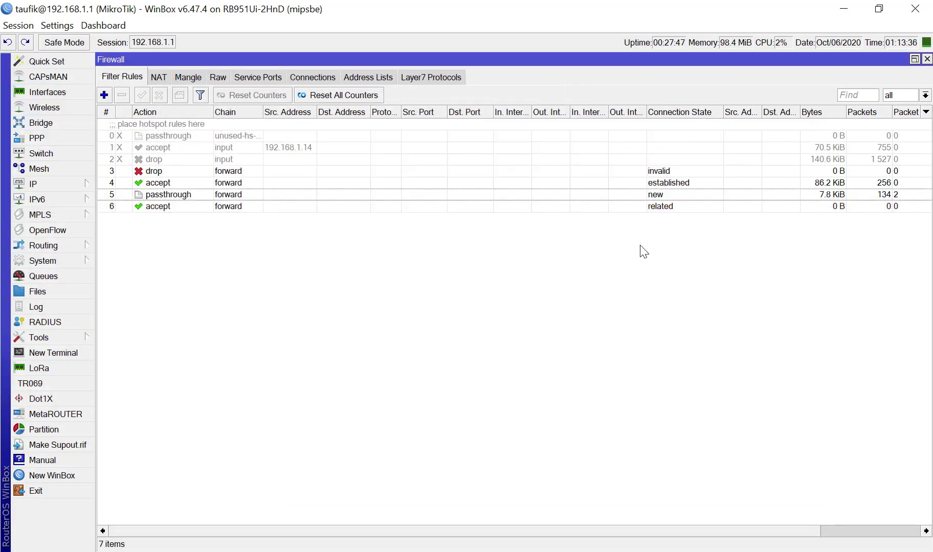
left_click(641, 209)
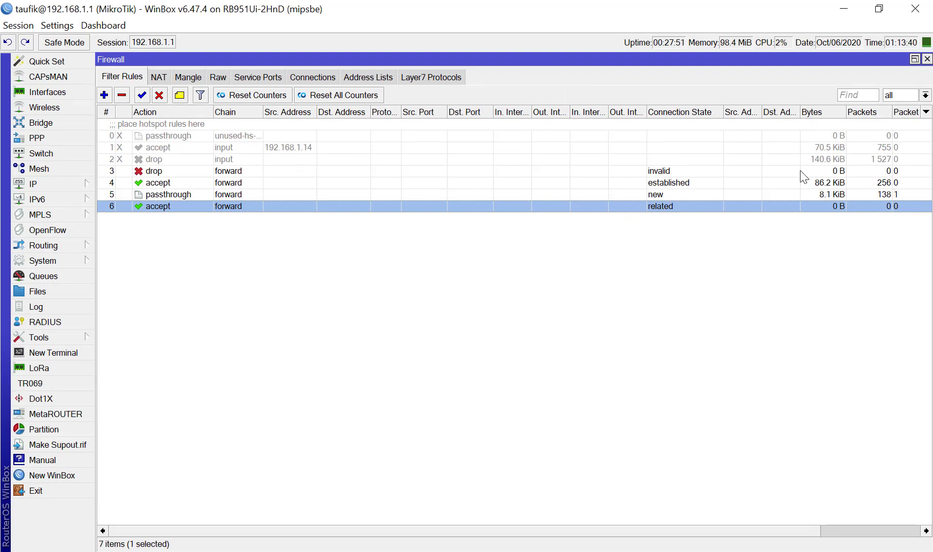
left_click(650, 263)
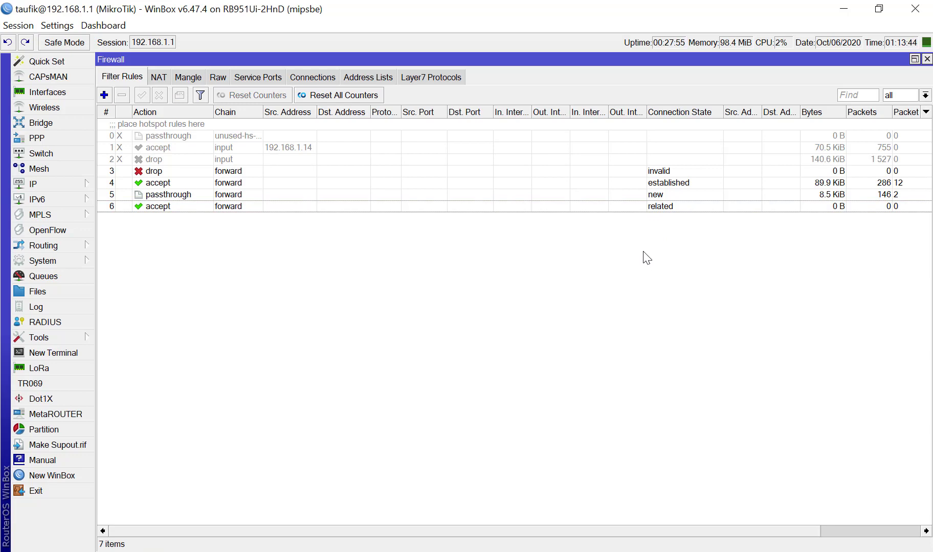
Step: Remove all tracked firewall connections and examine the entries in the connections list
left_click(312, 78)
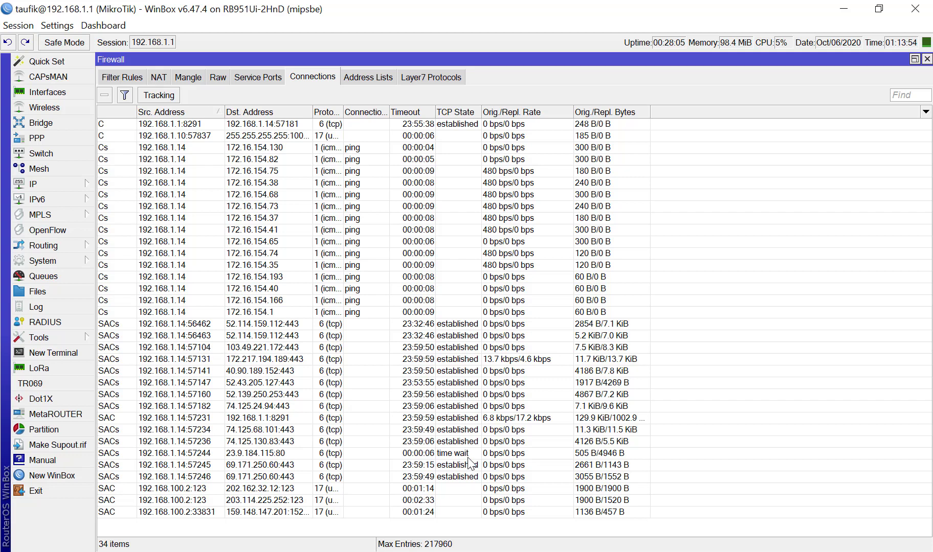
left_click(332, 348)
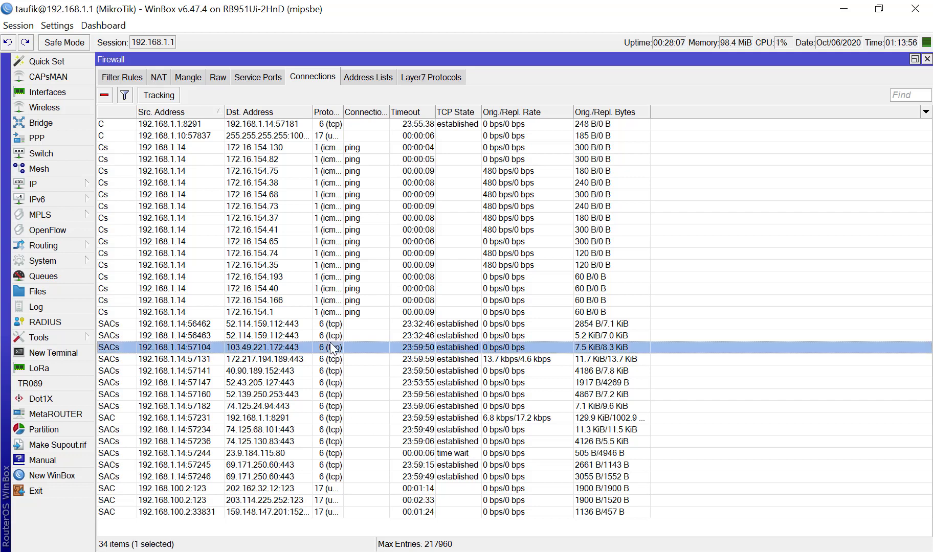
key("ctrl+a")
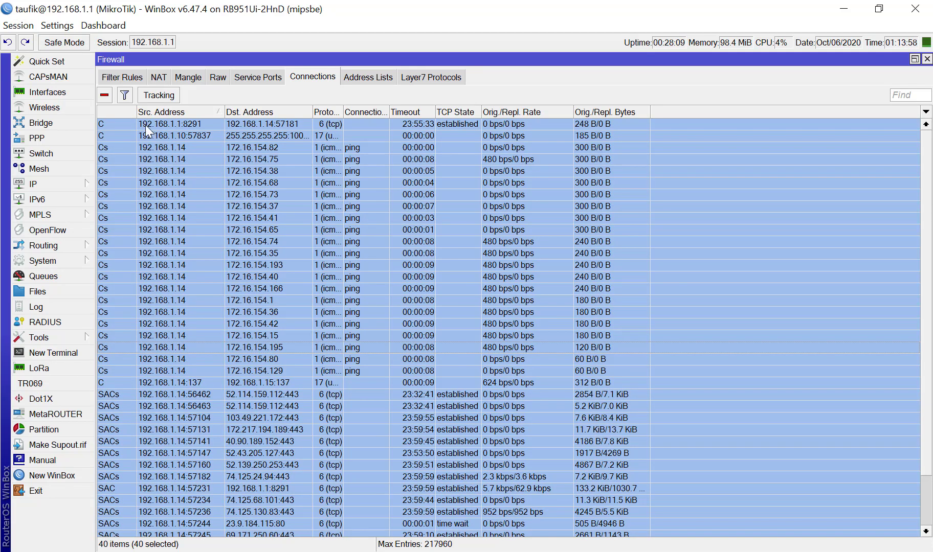
left_click(105, 95)
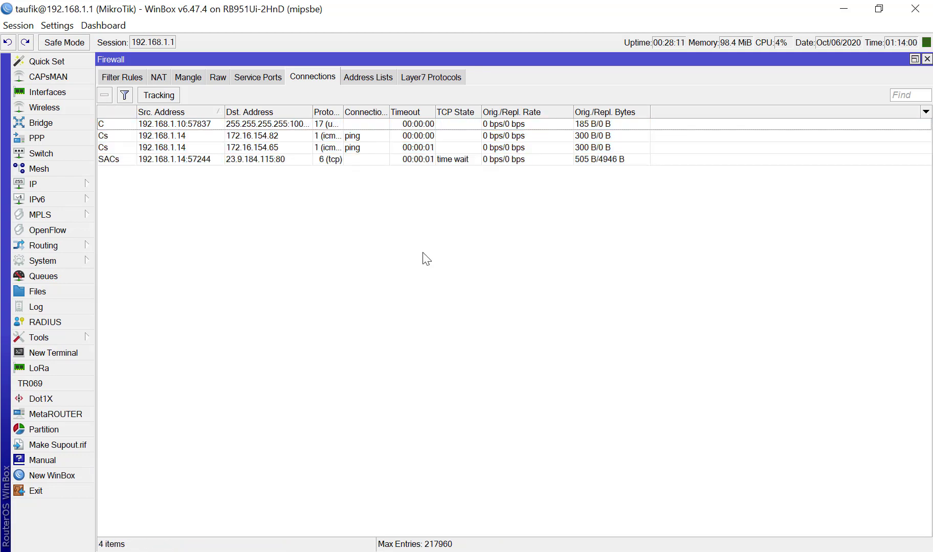
left_click(441, 219)
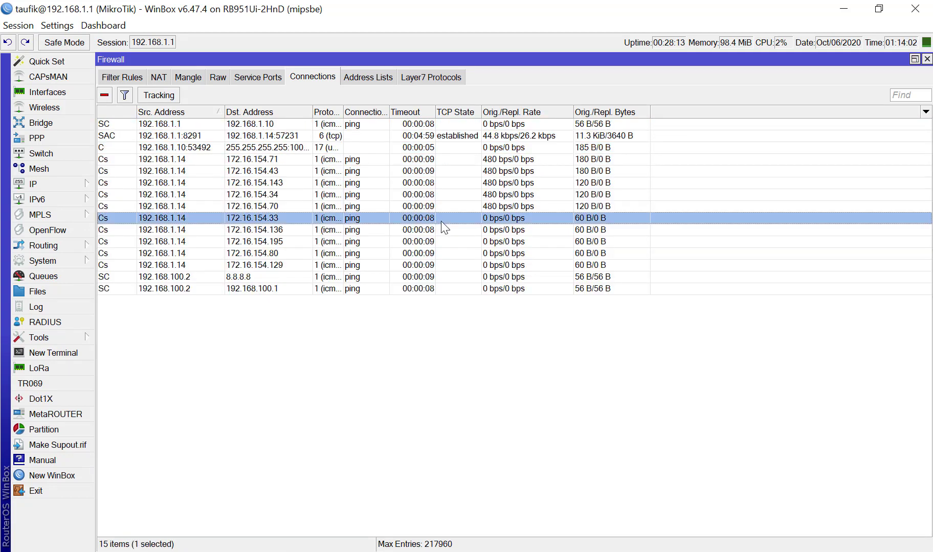
left_click(443, 186)
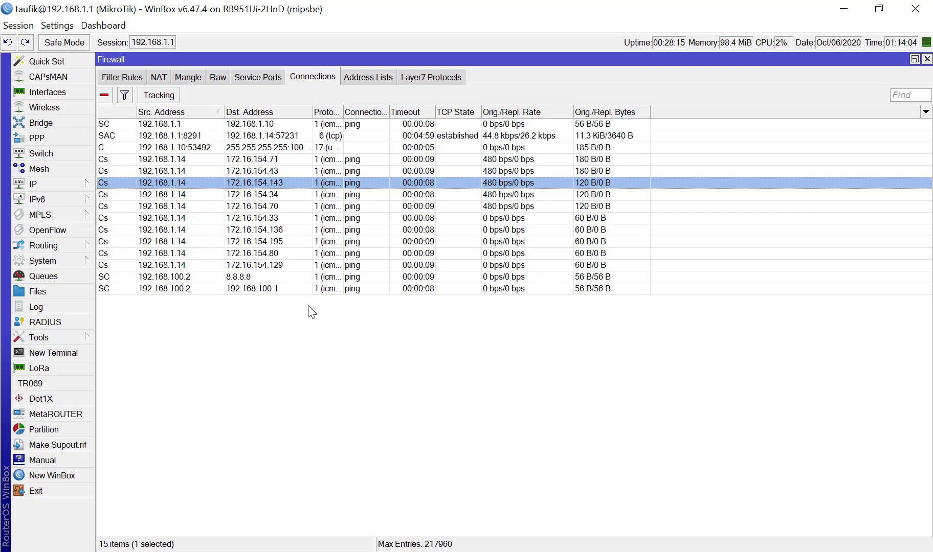
left_click(317, 319)
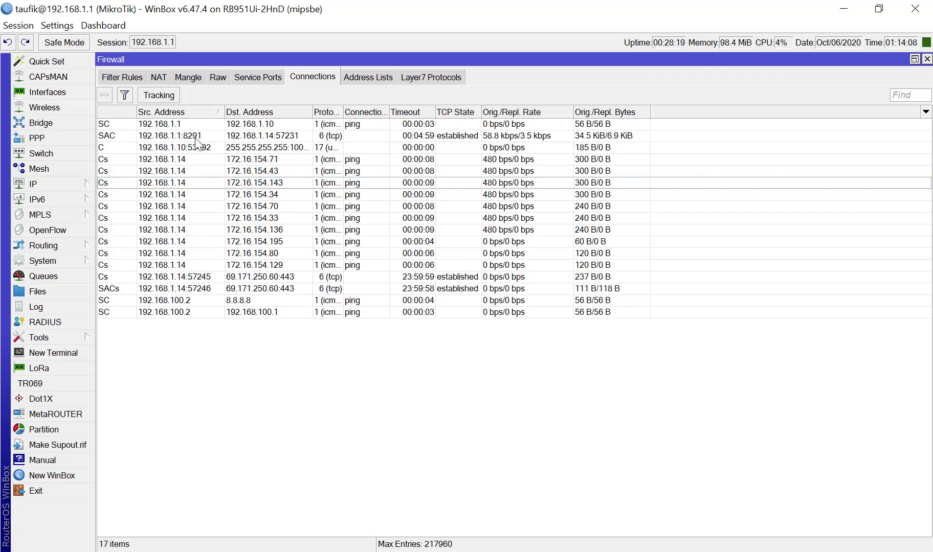
left_click(272, 140)
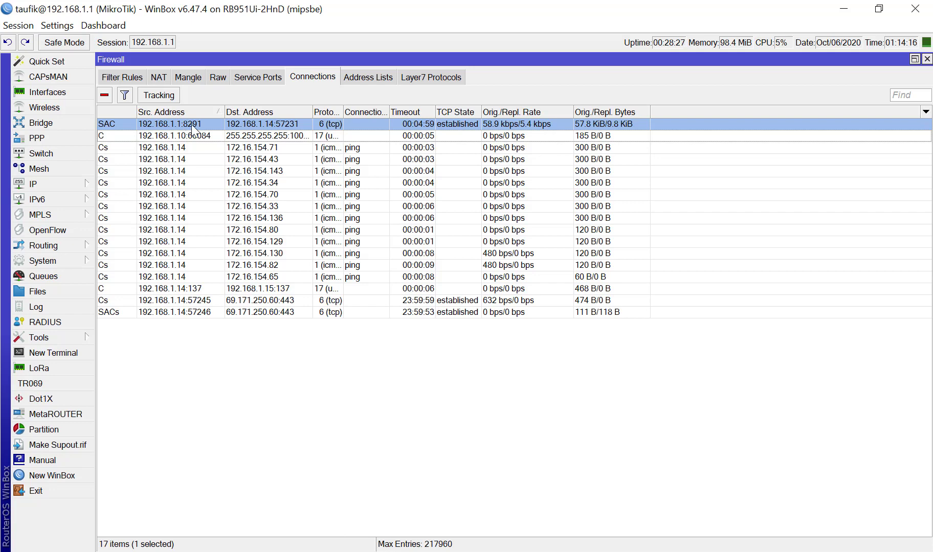
left_click(476, 326)
Step: Disable the four forward-chain filter rules for connection states invalid, established, new and related
left_click(113, 80)
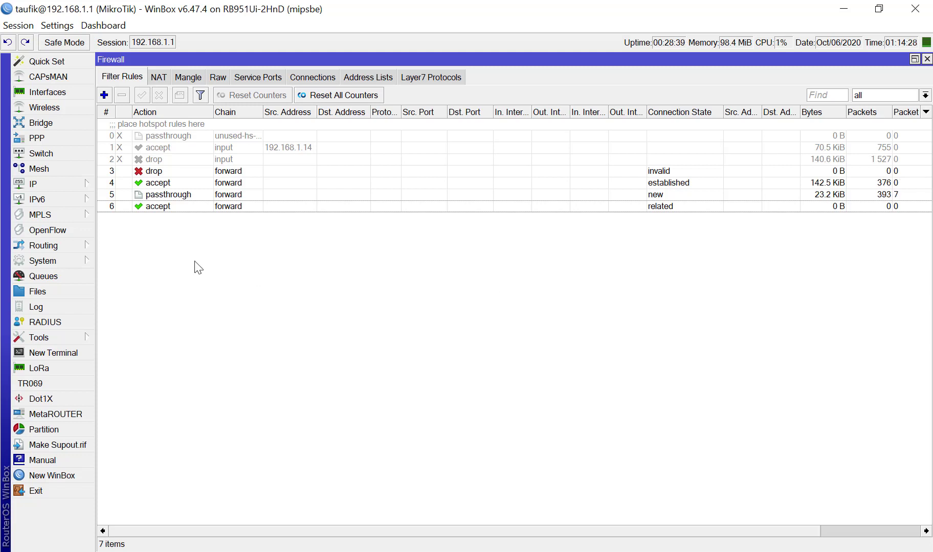
left_click(250, 171)
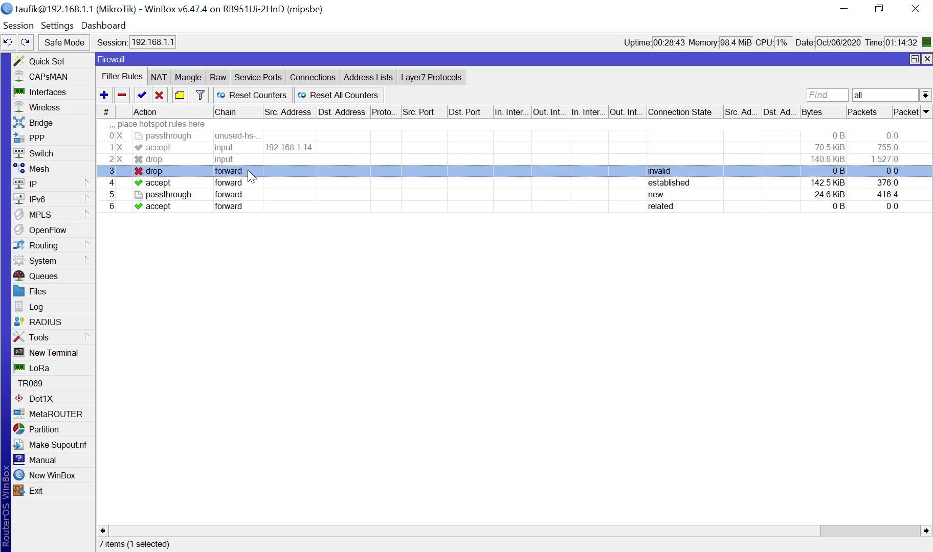
key("shift+Down")
key("shift+Down")
key("shift+Down")
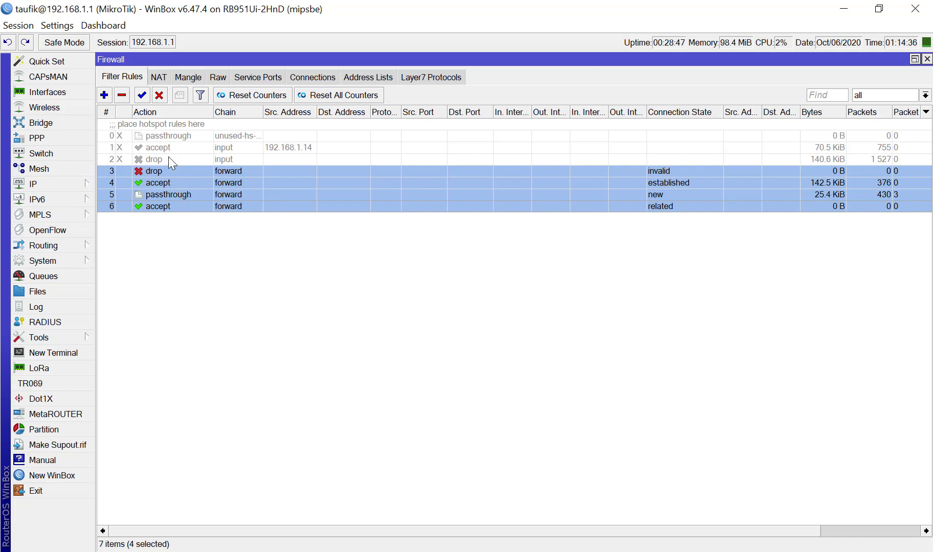
left_click(162, 95)
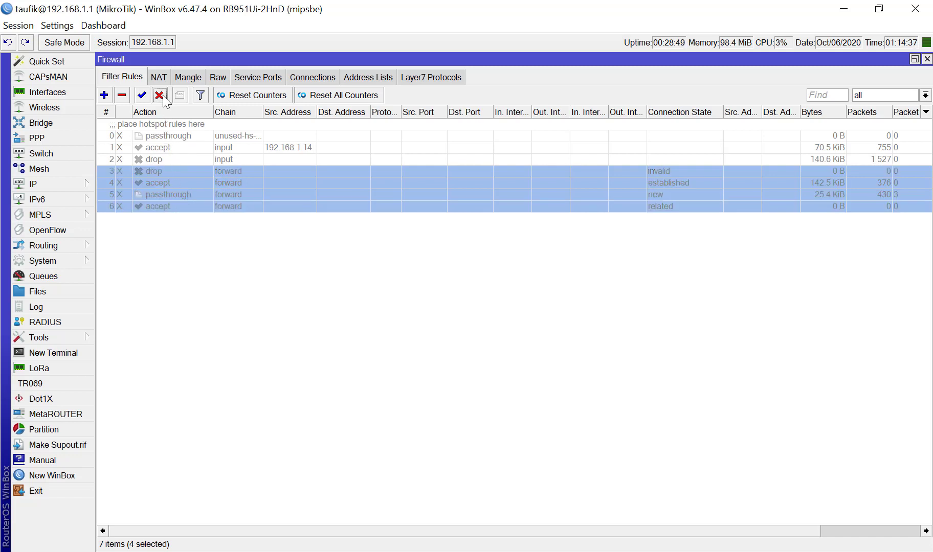
left_click(201, 261)
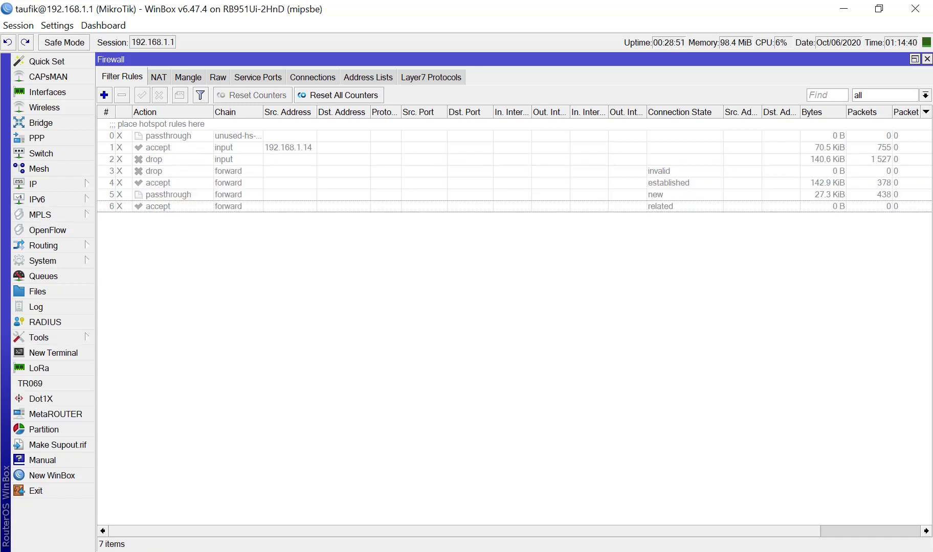
Step: Switch to the lab slides in Photos and advance past the connection-state exercise to the next slide
left_click(844, 8)
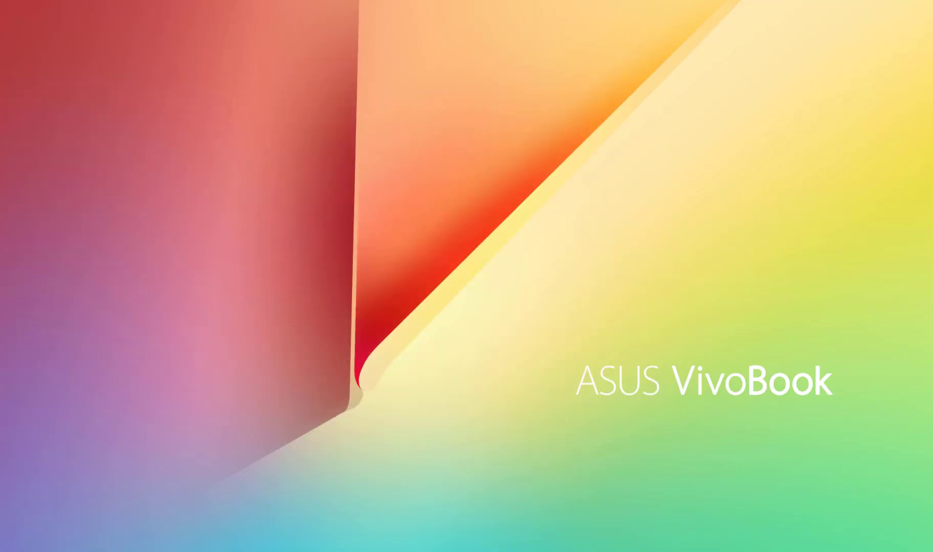
left_click(0, 149)
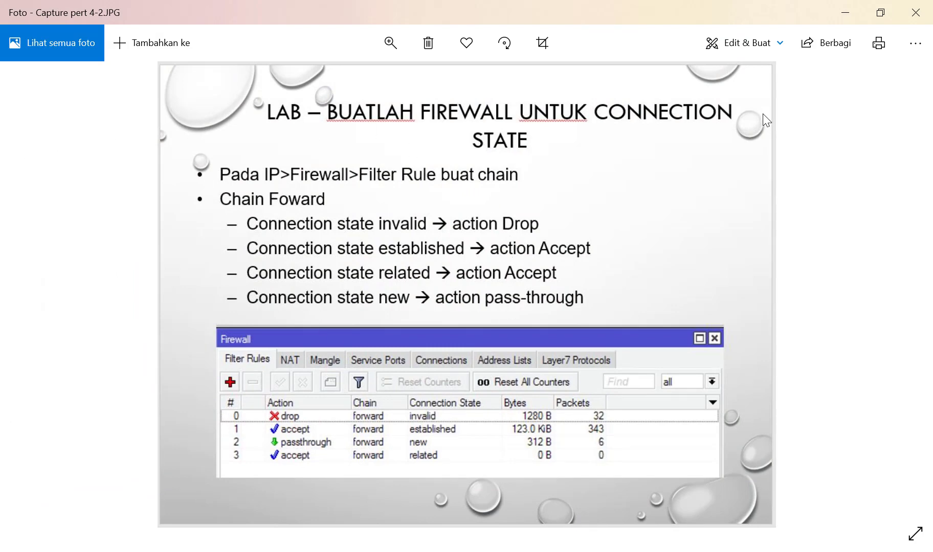
key("Right")
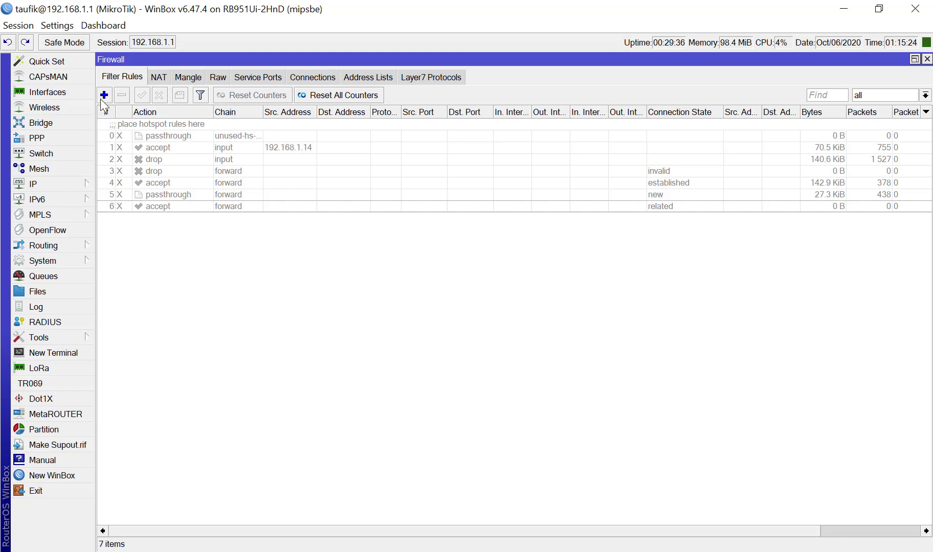
Step: Back in WinBox, start a new filter rule on the forward chain that matches protocol icmp
left_click(104, 95)
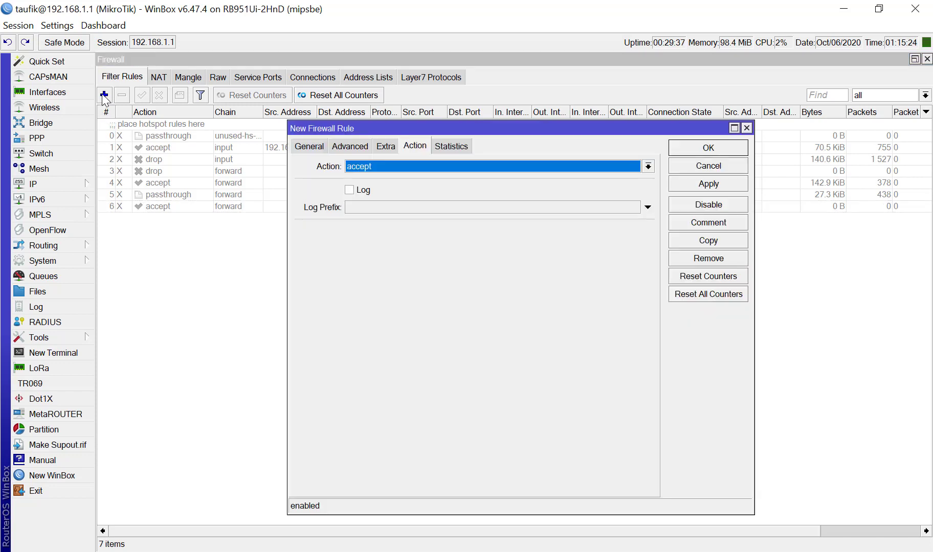
left_click(307, 146)
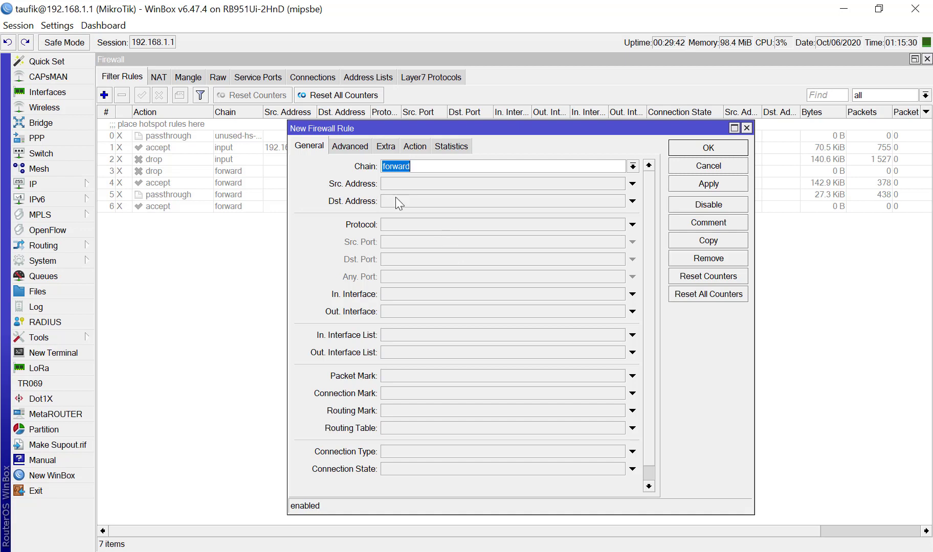
left_click(403, 224)
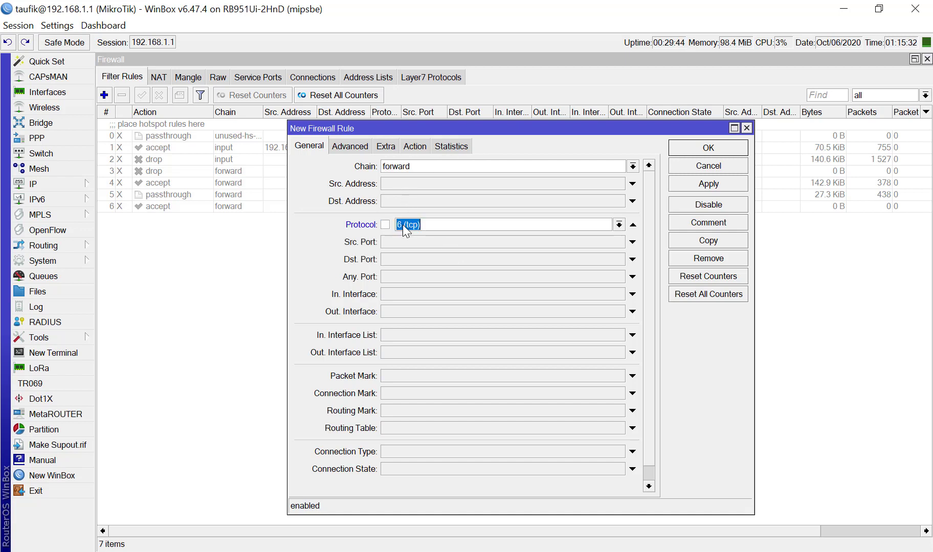
left_click(620, 225)
left_click(558, 240)
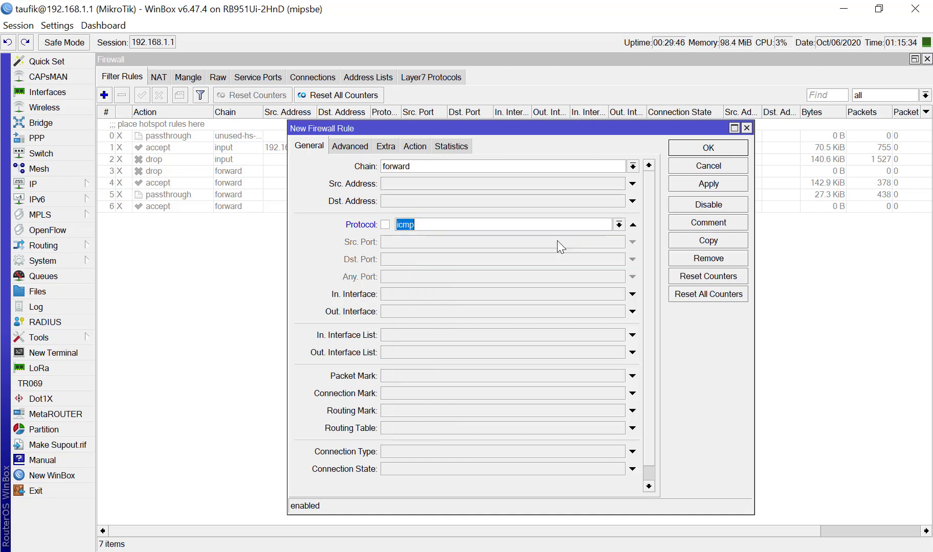
Step: Set the rule's action to add src to address list, using the address list name "tukang ping"
left_click(414, 145)
left_click(418, 166)
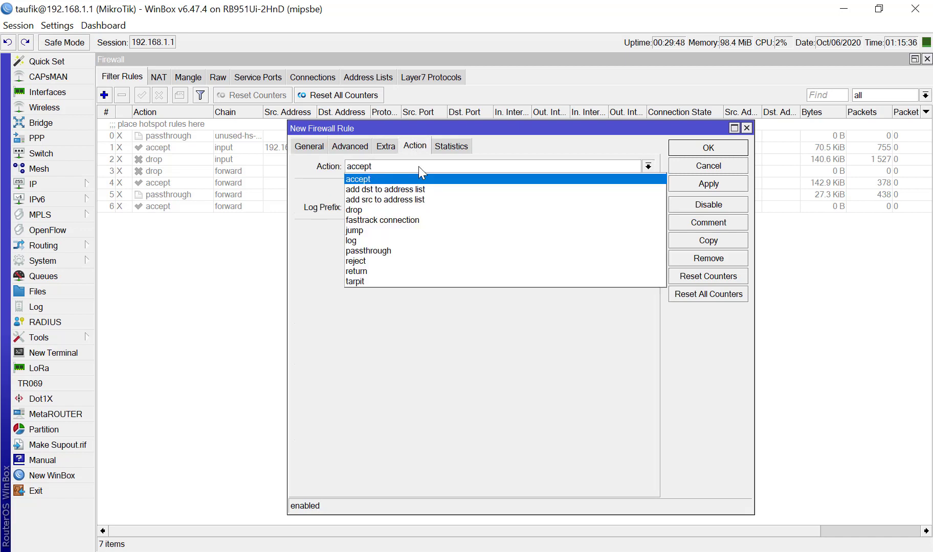
left_click(415, 199)
left_click(393, 230)
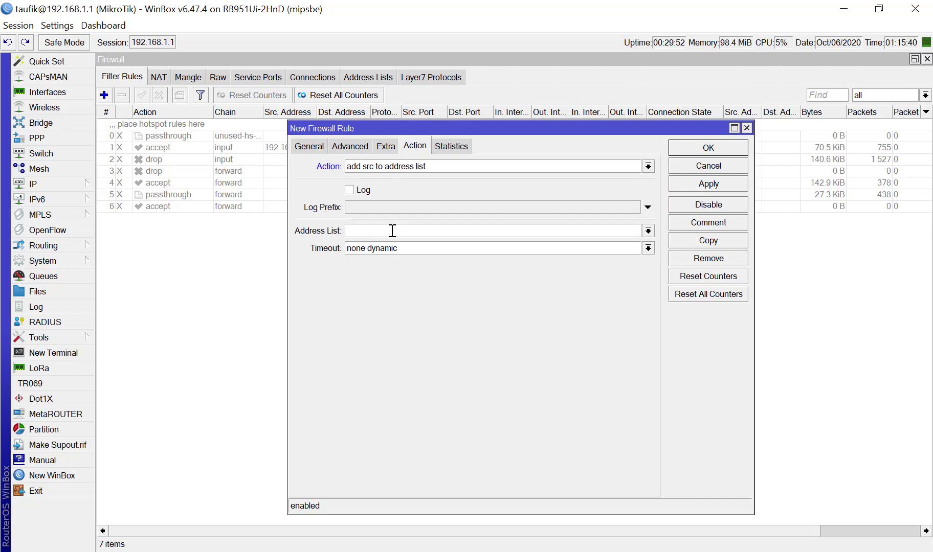
type("tukang pi")
key("BackSpace")
key("BackSpace")
key("BackSpace")
type("ping")
Step: Set the address list timeout to 00:05:00 and save the ICMP rule
left_click(646, 249)
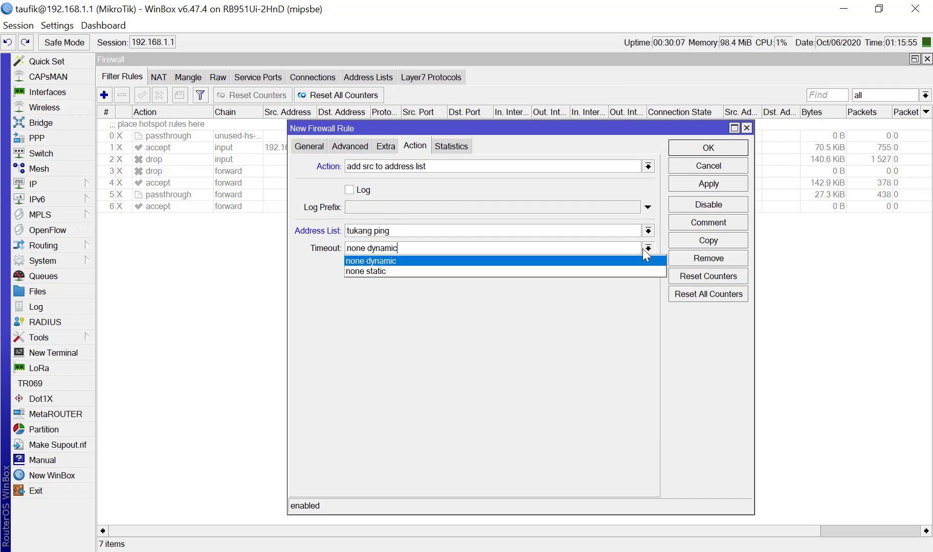
left_click(600, 270)
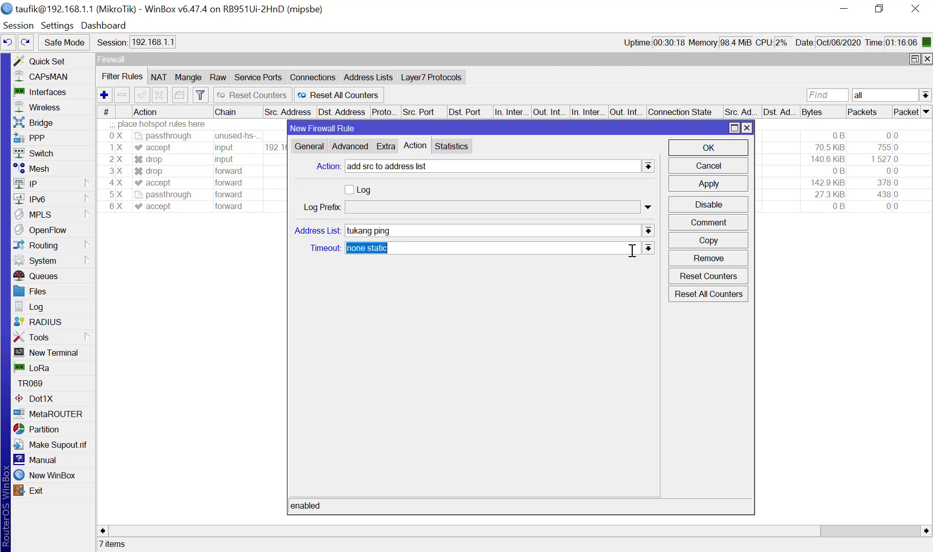
type("00")
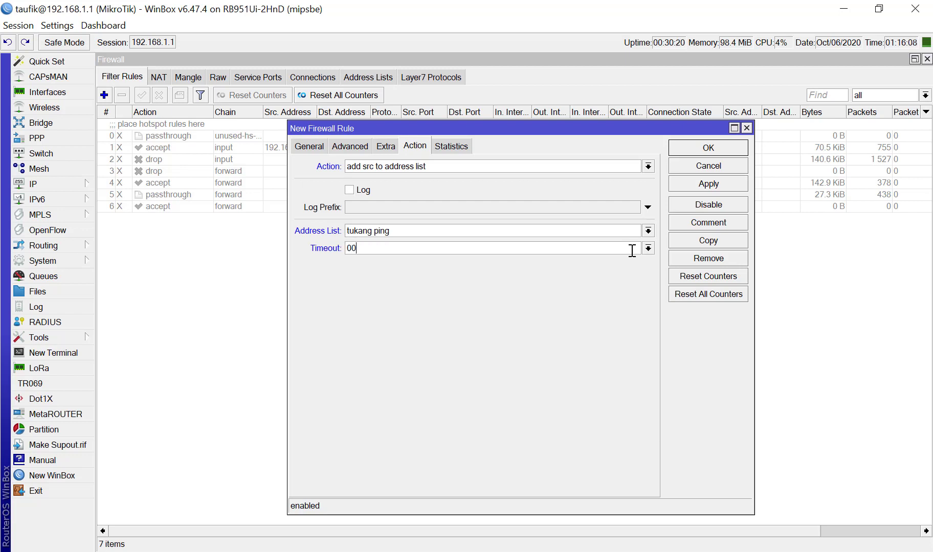
type(":5")
key("BackSpace")
type("05:00")
left_click(683, 184)
left_click(688, 149)
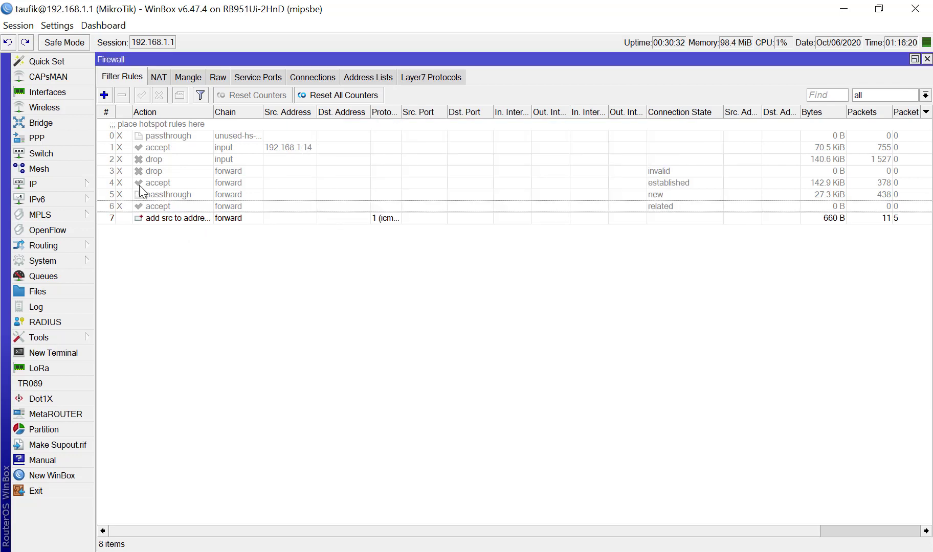
Step: Start another filter rule with action drop and source address list "tukang ping"
left_click(104, 96)
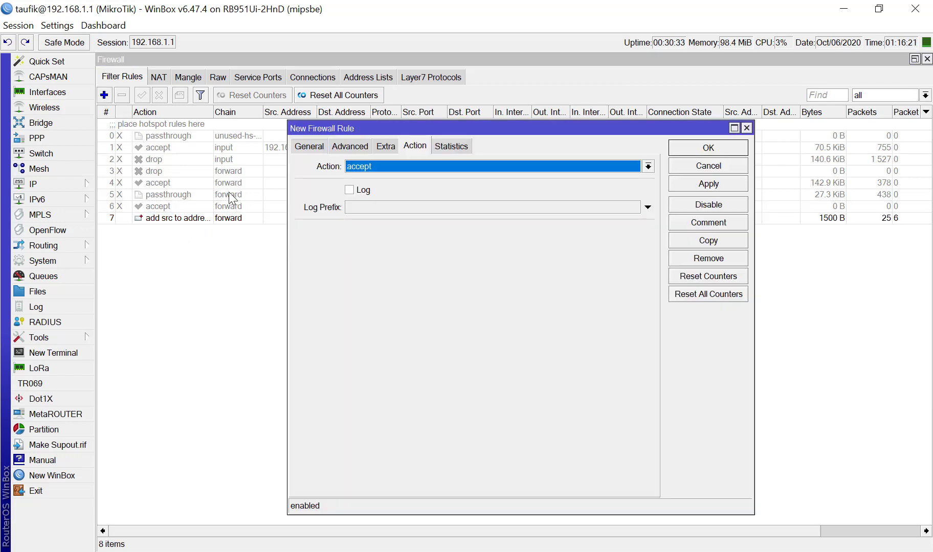
left_click(351, 164)
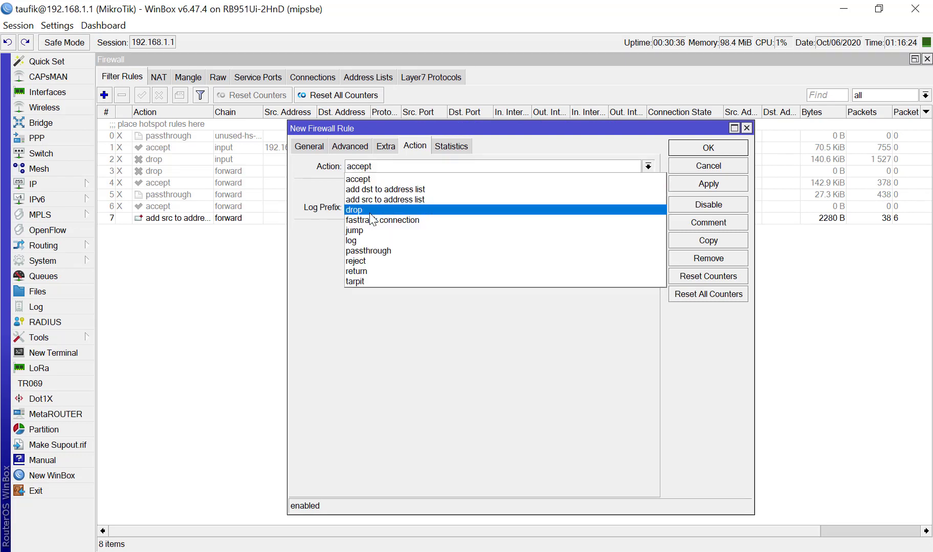
left_click(370, 212)
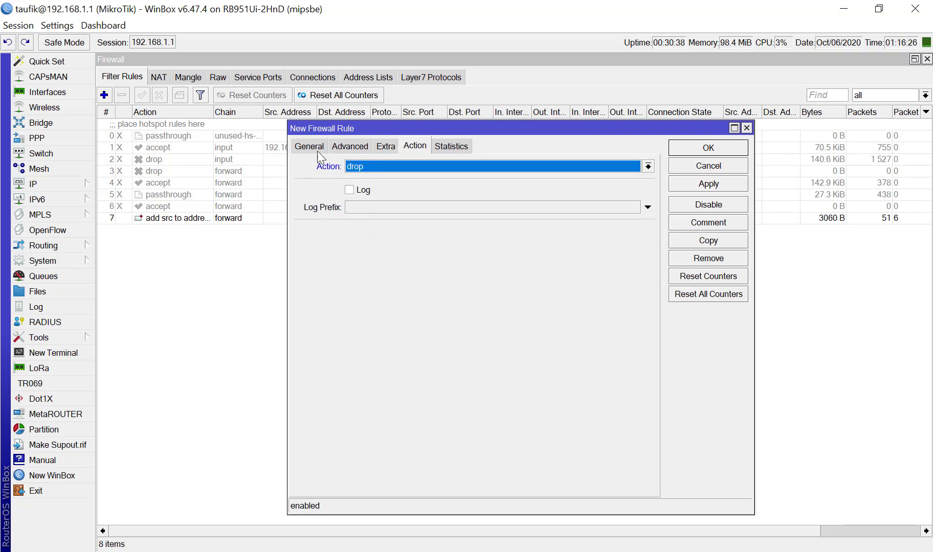
left_click(351, 146)
left_click(418, 166)
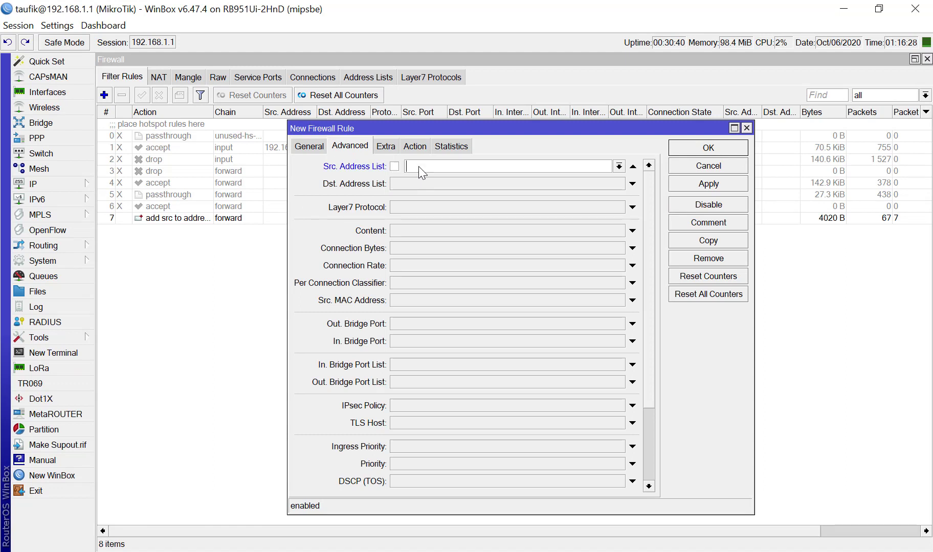
left_click(619, 166)
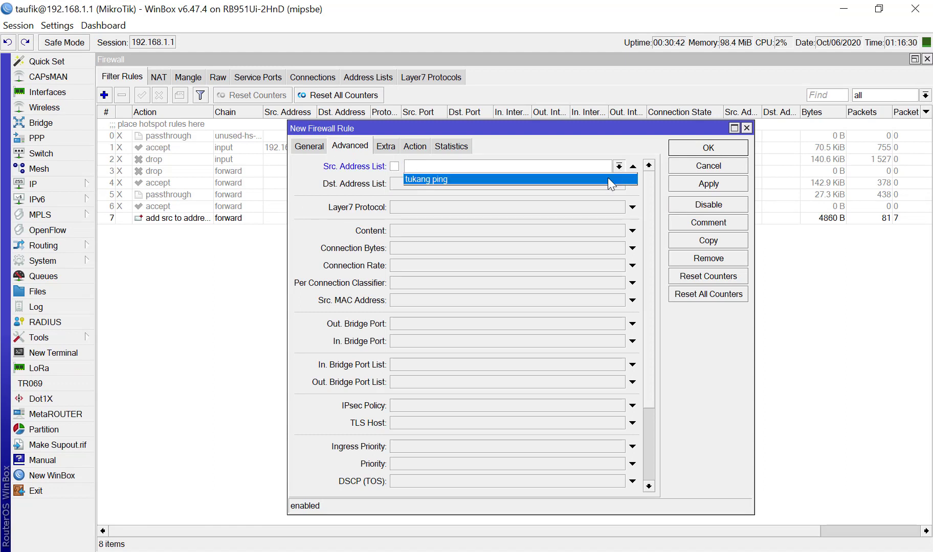
left_click(440, 178)
Step: Match protocol 6 (tcp) with destination ports 80,443 on the forward chain and save the drop rule
left_click(309, 147)
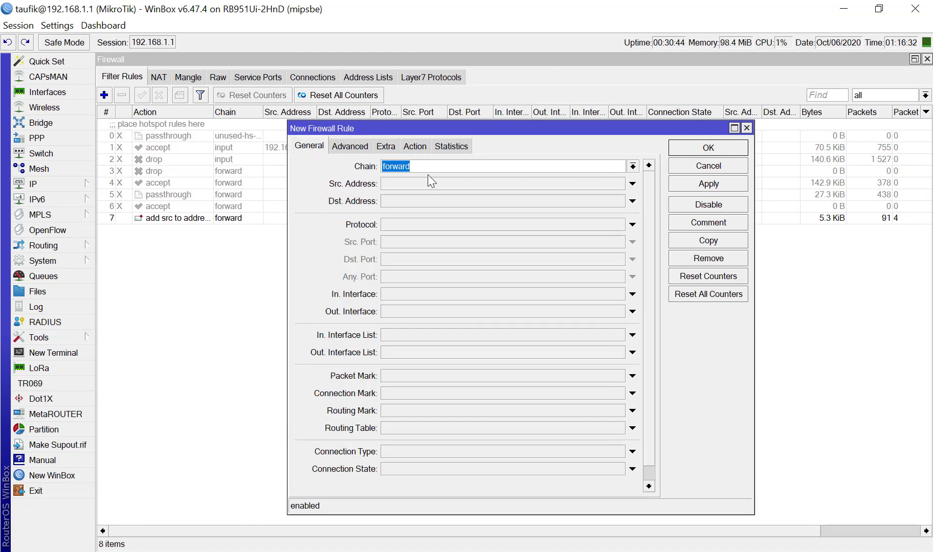
left_click(413, 224)
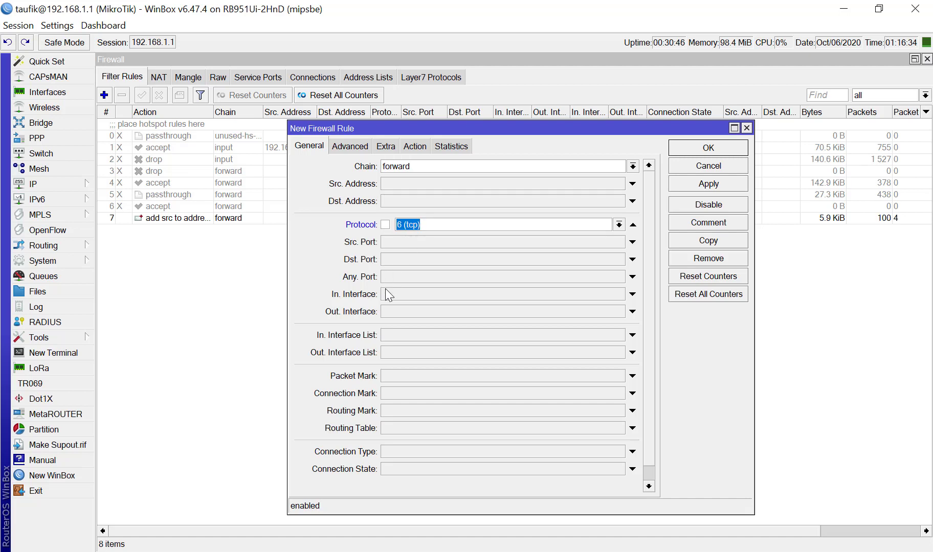
left_click(403, 260)
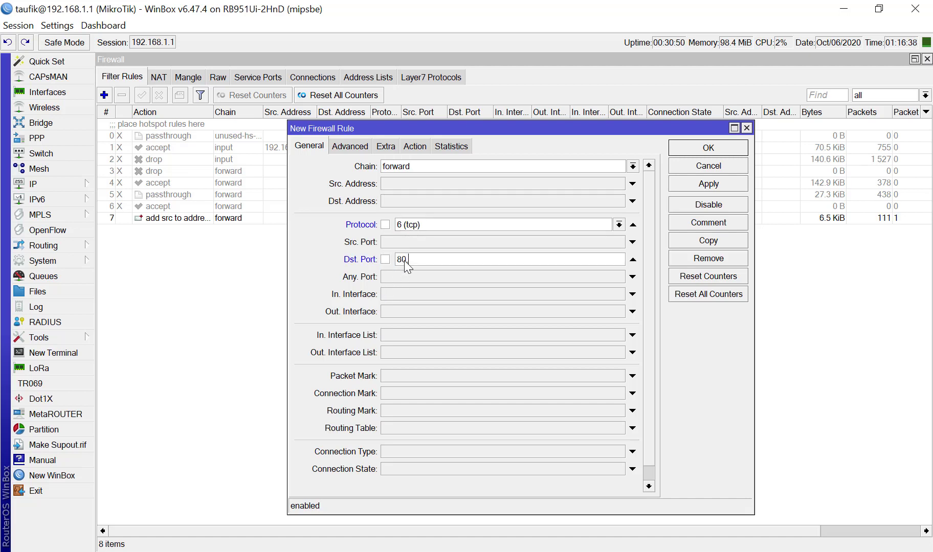
type("80,443")
left_click(683, 179)
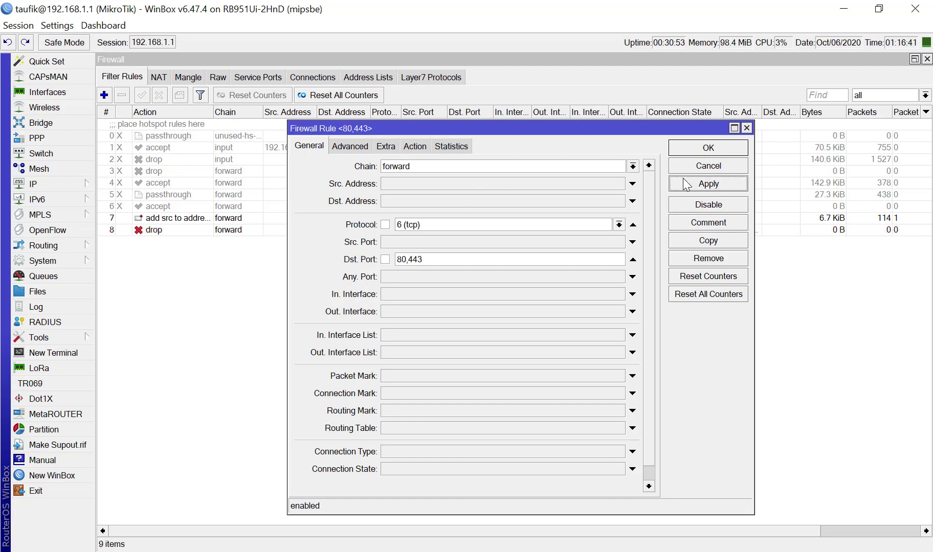
left_click(414, 147)
left_click(452, 147)
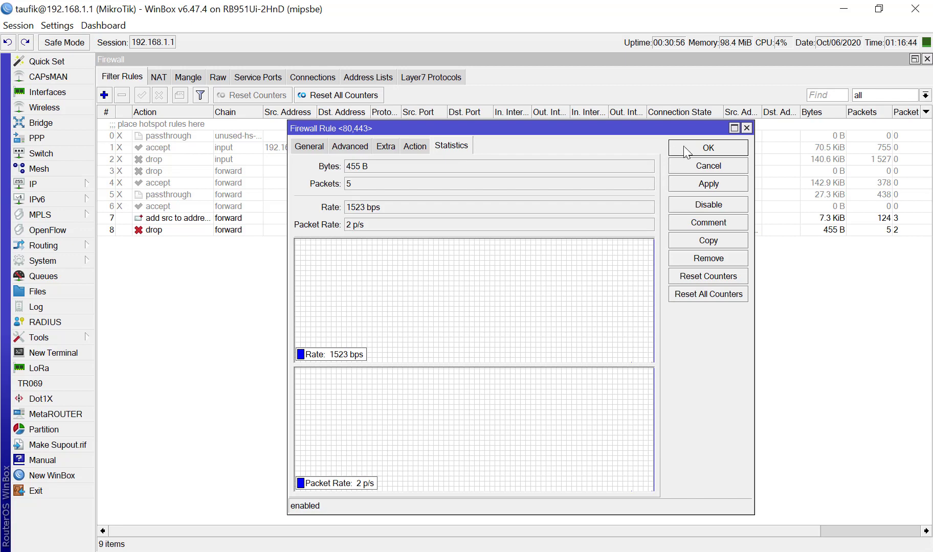
left_click(684, 147)
Step: Check the firewall address lists for the host recorded under "tukang ping" and its timeout
left_click(392, 220)
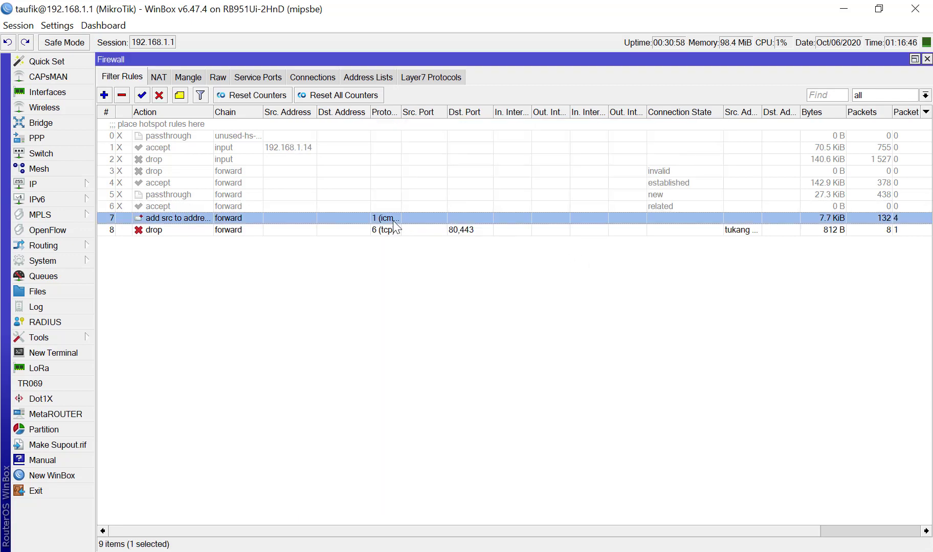
left_click(374, 79)
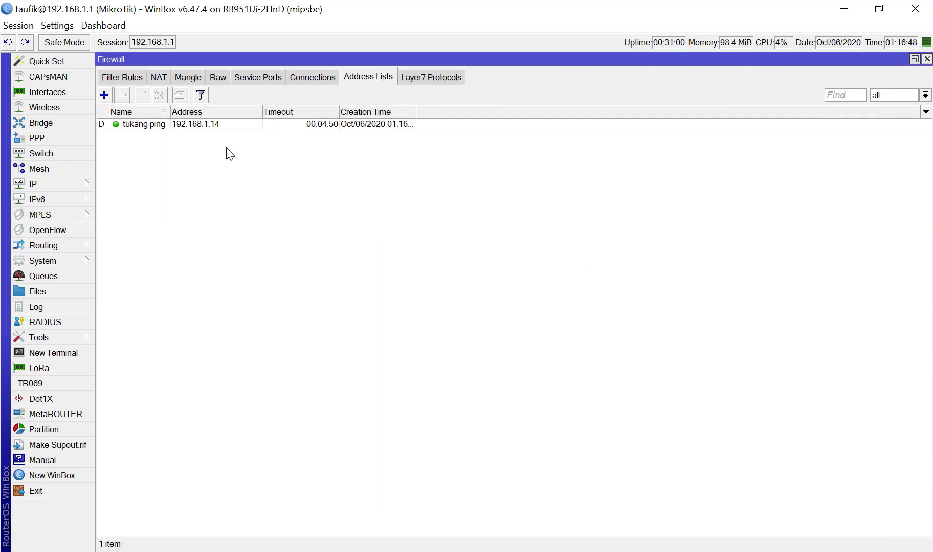
left_click(216, 128)
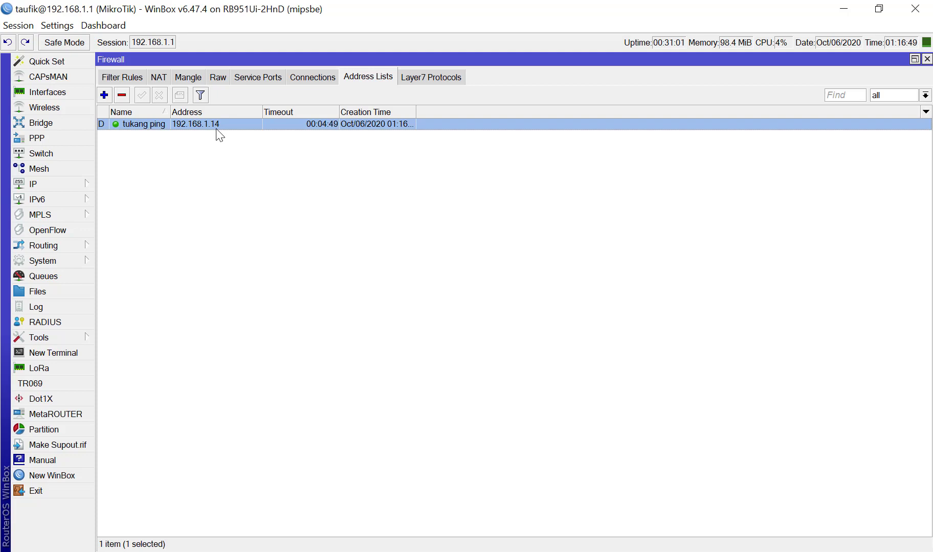
left_click(217, 173)
Step: Switch to the Command Prompt, review the earlier ping output, and put its window away
key("alt+Tab")
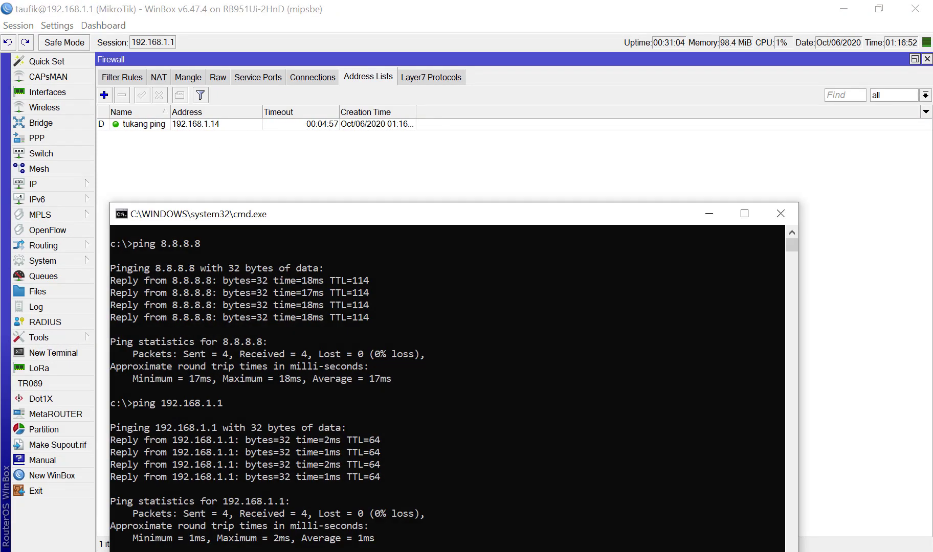
left_click_drag(261, 219, 261, 123)
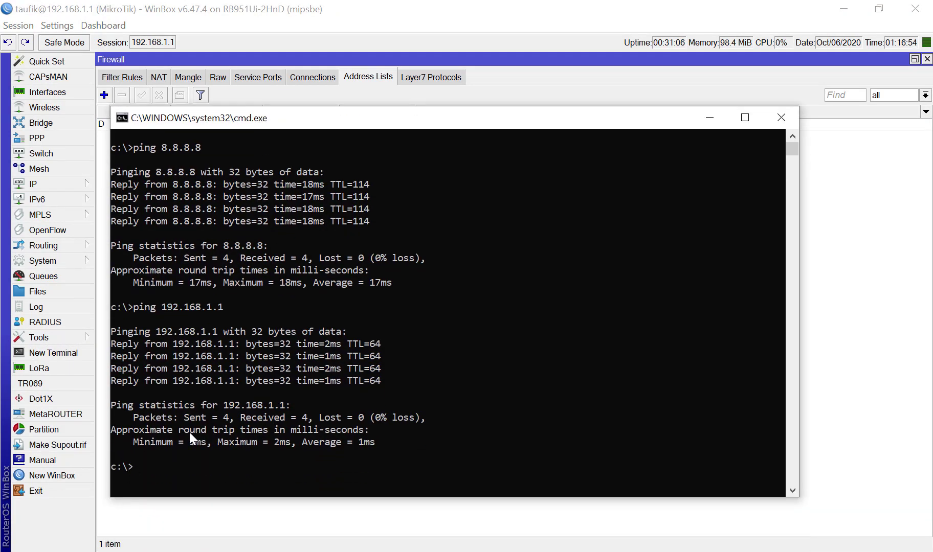
left_click(710, 118)
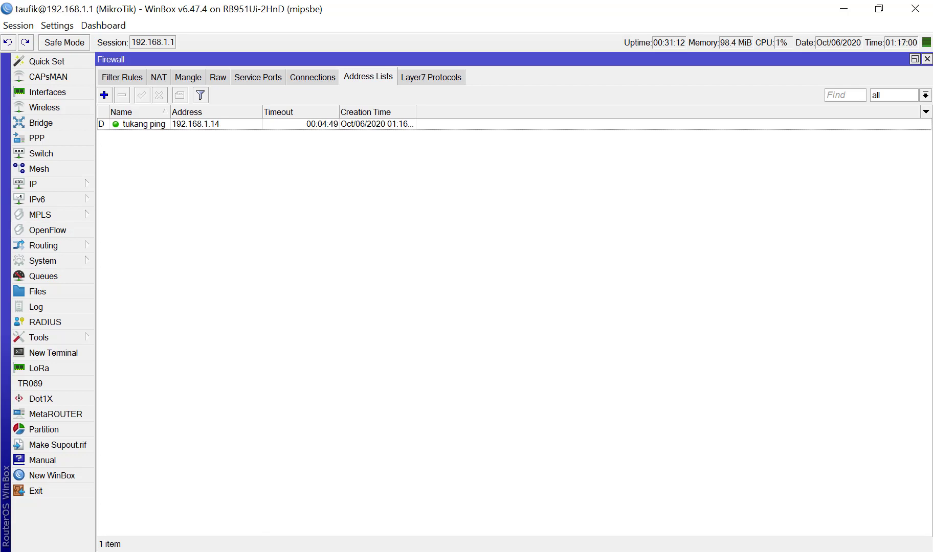
Step: Switch to Firefox, replace the detik.com tab with a new one, and load google.com to test the block
left_click(51, 227)
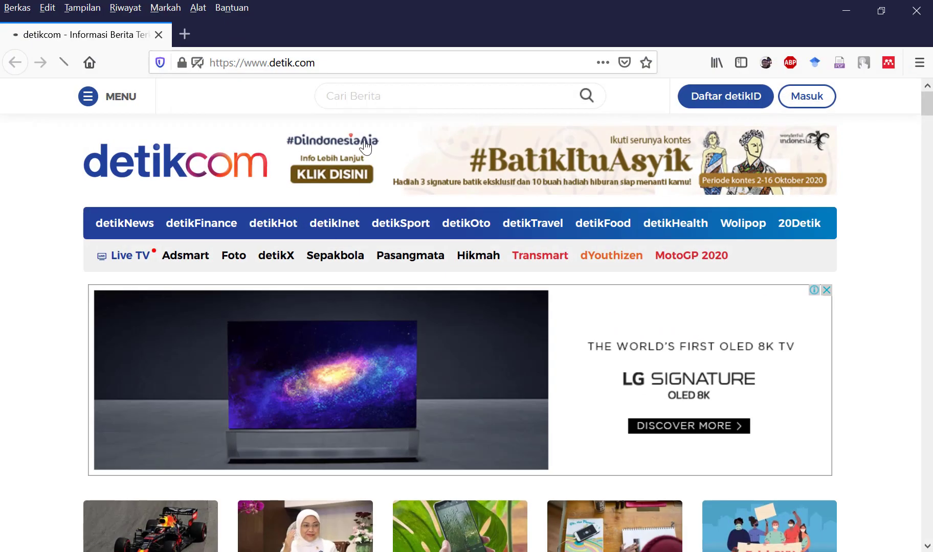
left_click(183, 35)
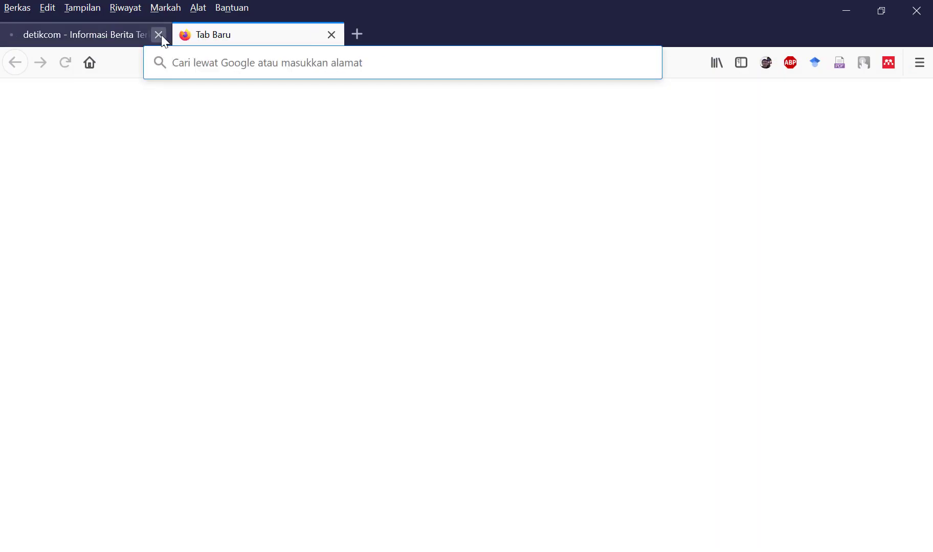
left_click(159, 35)
left_click(225, 64)
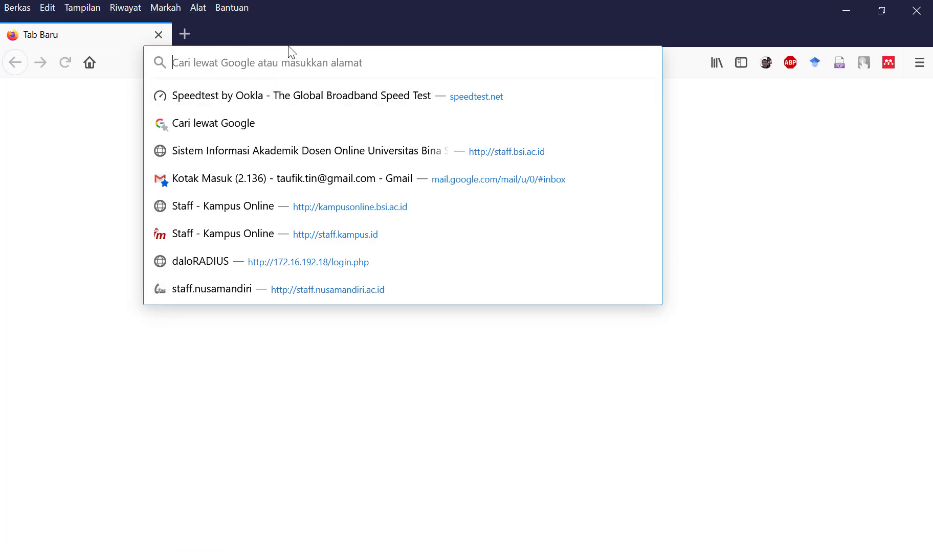
type("google.com")
key("Return")
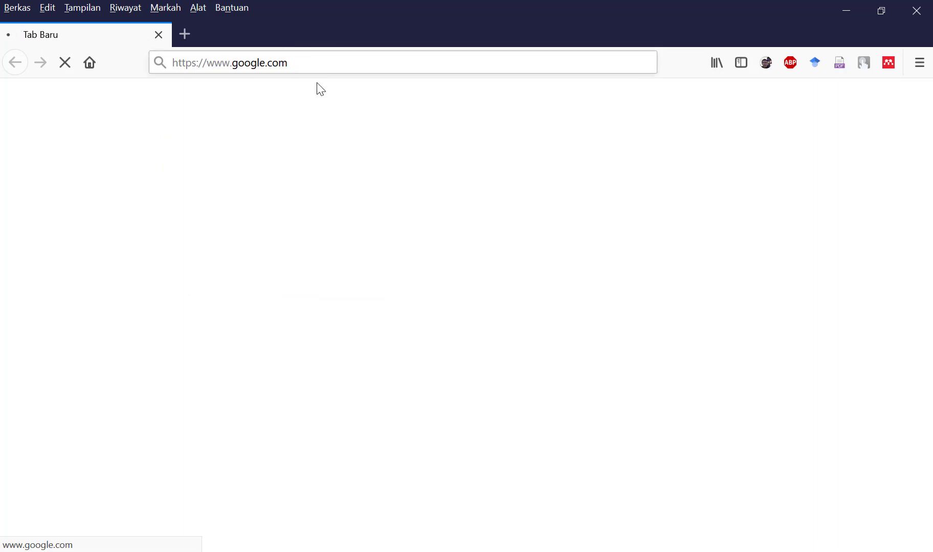
Step: Load bsi.ac.id in a new browser tab as a second test of the web block
left_click(185, 34)
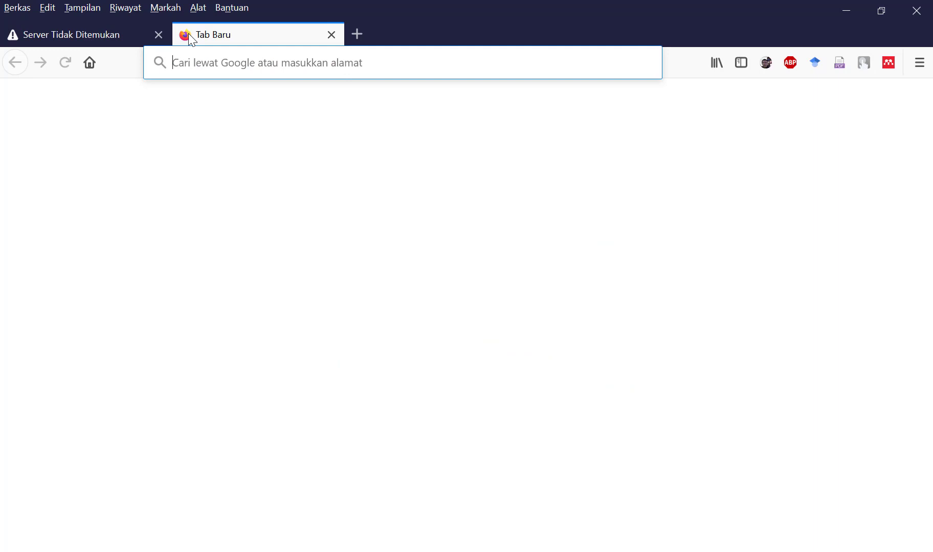
type("bsi.ac.id")
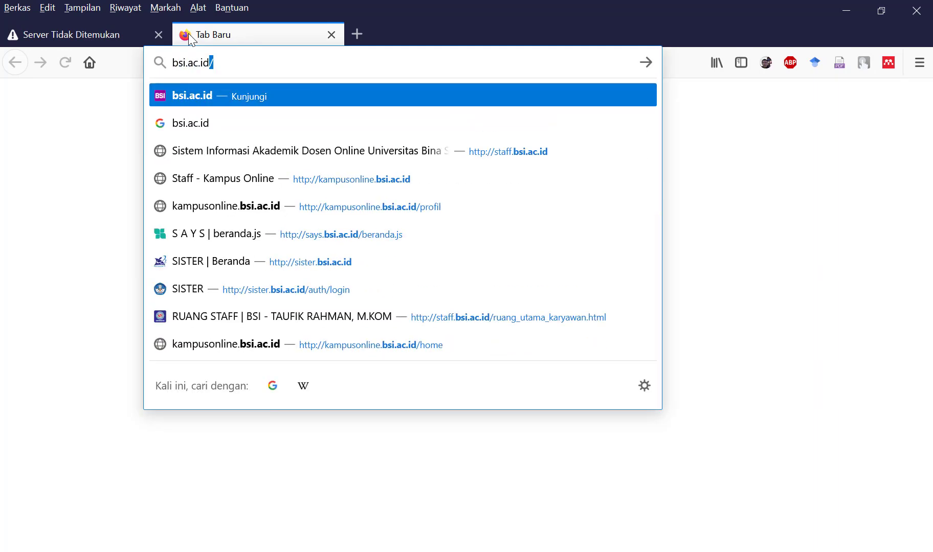
key("Return")
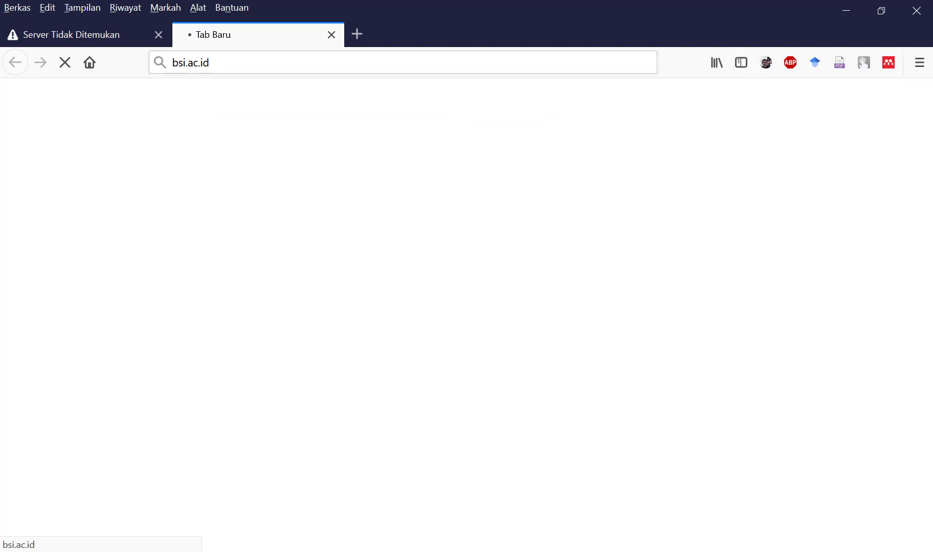
Step: Switch to WinBox and examine the byte and packet counters of the icmp address-list rule and the tcp drop rule
left_click(1, 223)
left_click(128, 76)
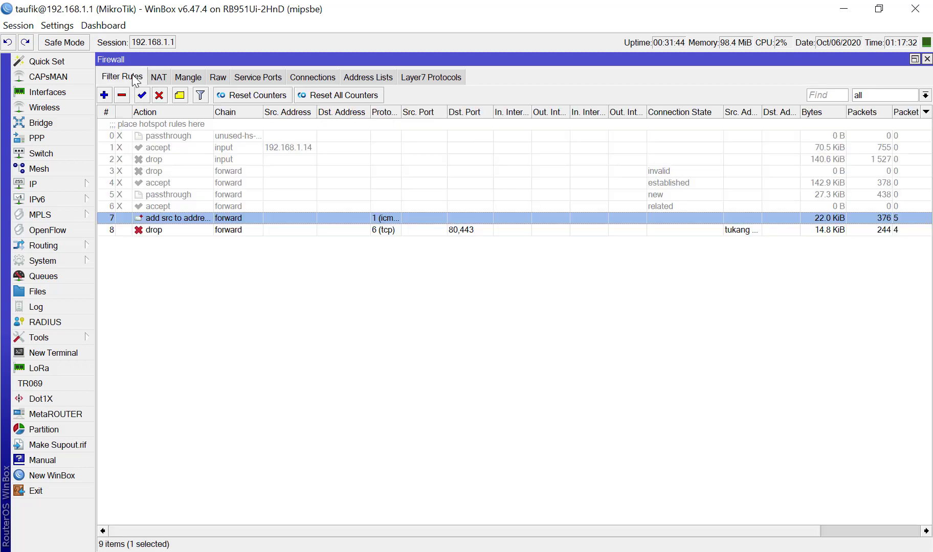
left_click(787, 267)
left_click(817, 219)
left_click(820, 230)
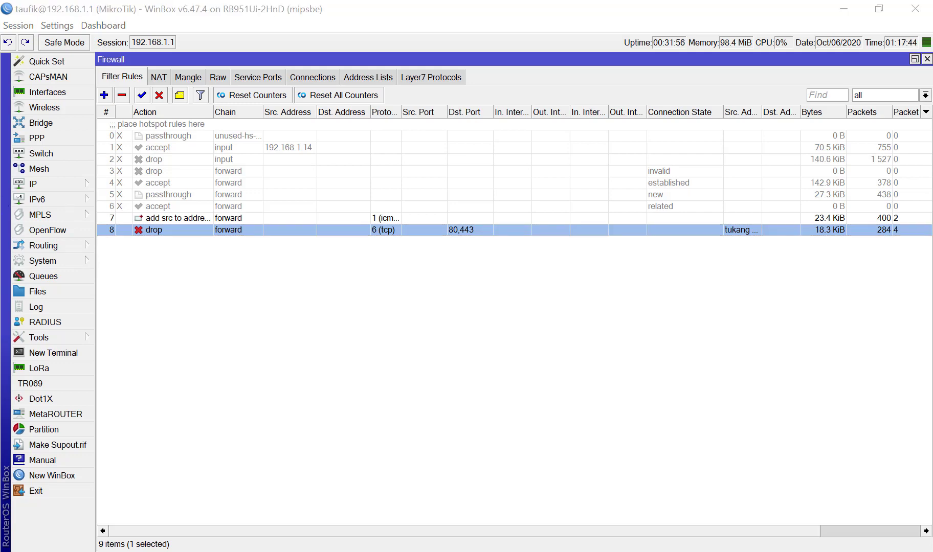
Step: Switch to Photos, review the "Lab - Address List" slide, then put it away and return to the firewall filter rules
key("alt+Tab")
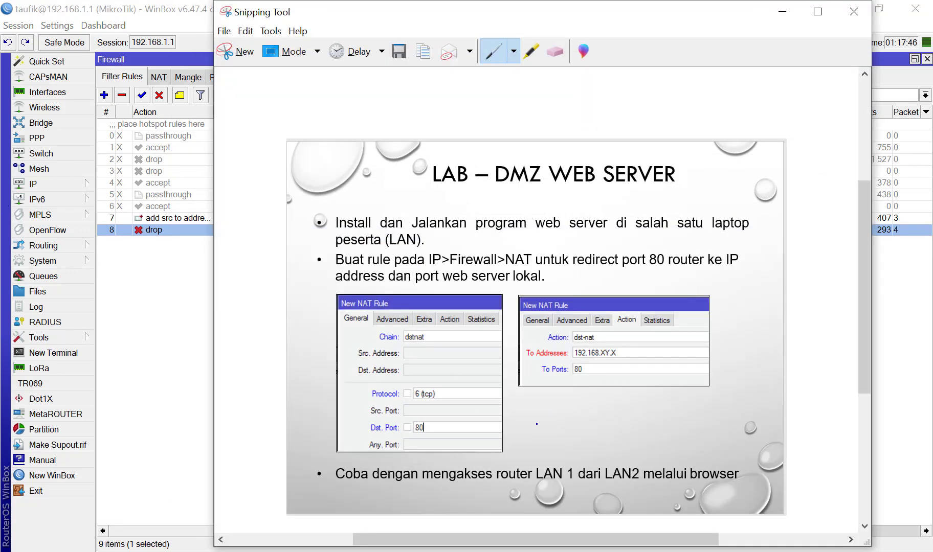
key("alt+Tab")
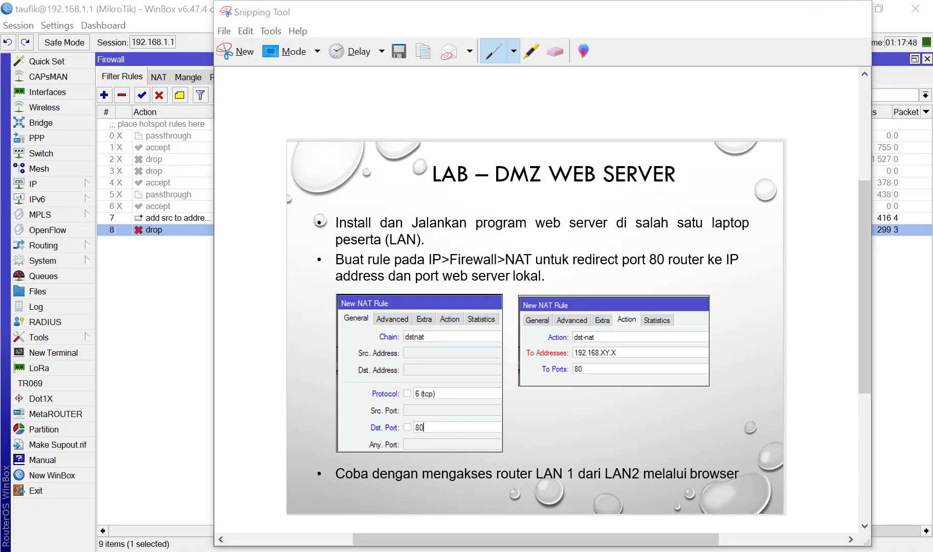
key("alt+Tab")
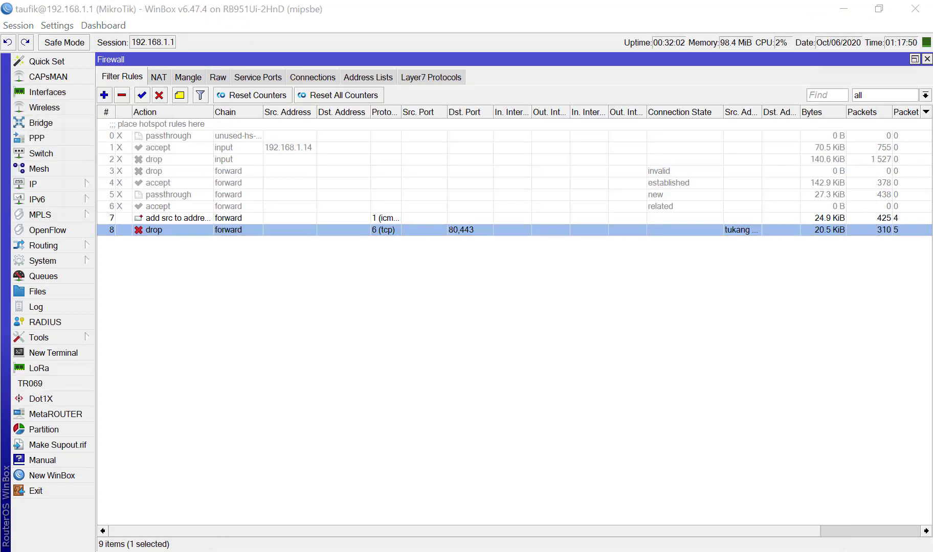
key("alt+Tab")
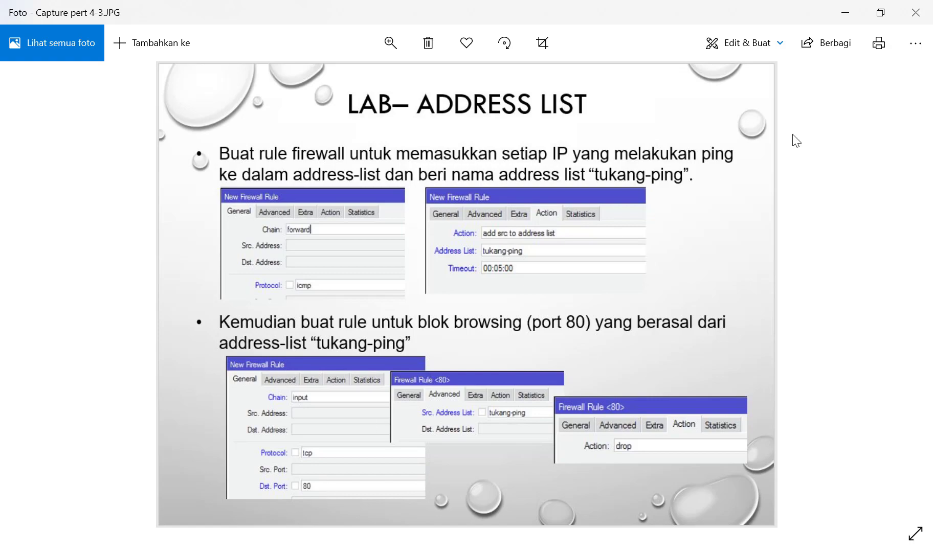
left_click(847, 10)
left_click(407, 376)
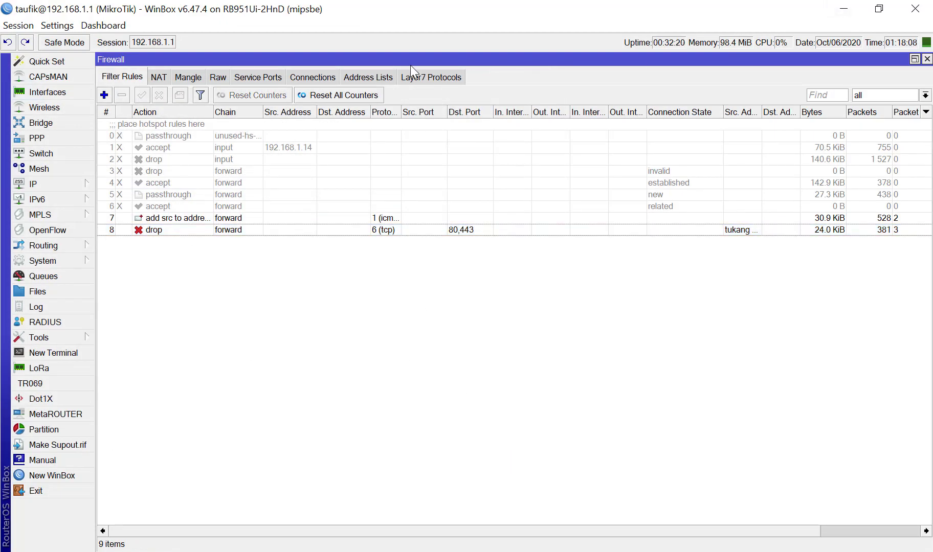
Step: Widen the Creation Time column in the firewall address lists to check the "tukang ping" entry, and close the Command Prompt
left_click(380, 72)
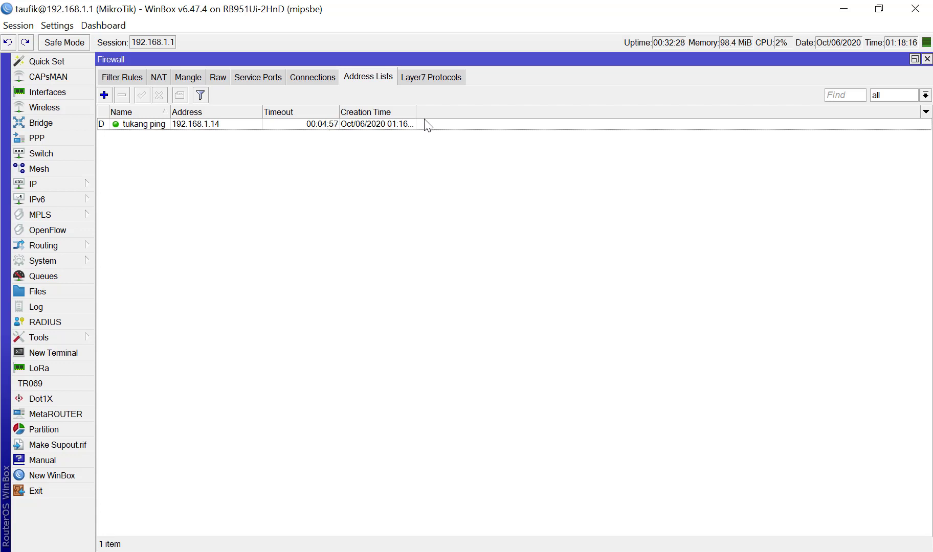
left_click_drag(416, 112, 435, 113)
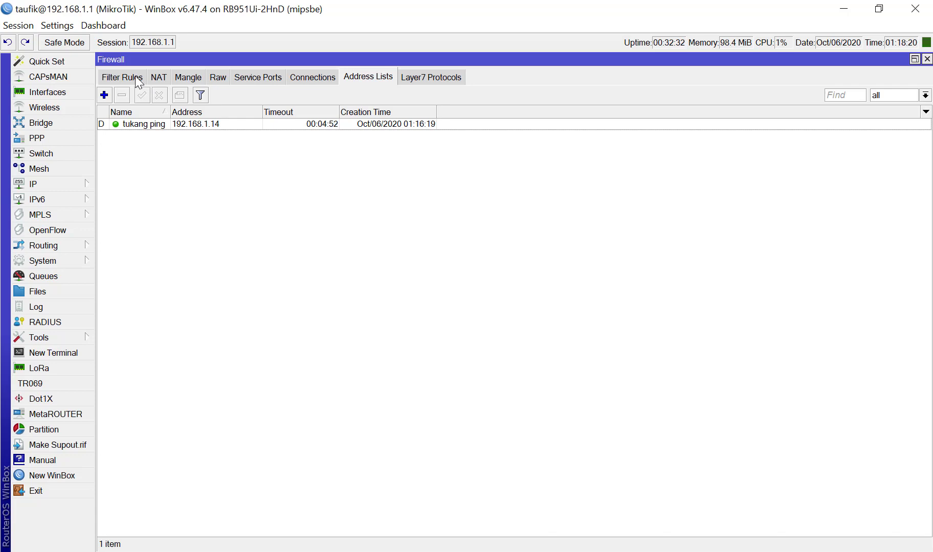
key("alt+Tab")
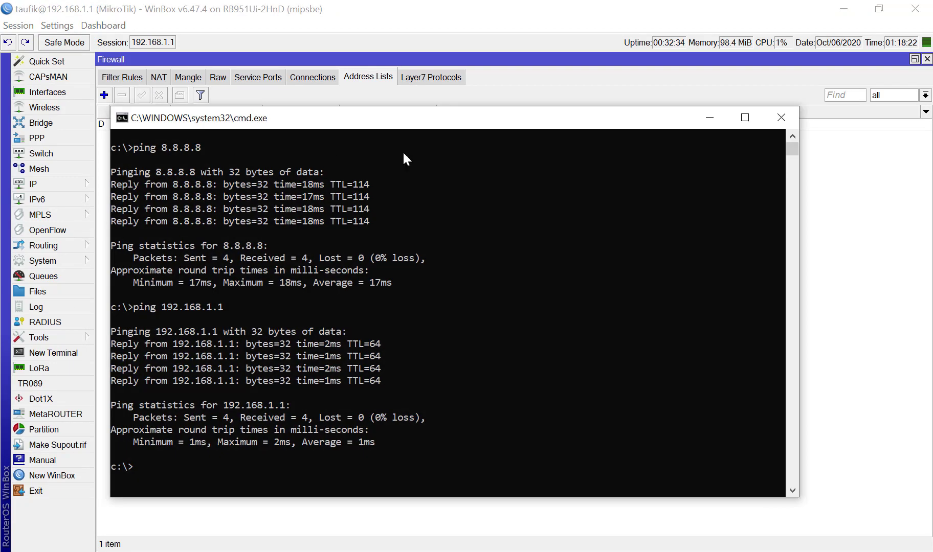
left_click(771, 119)
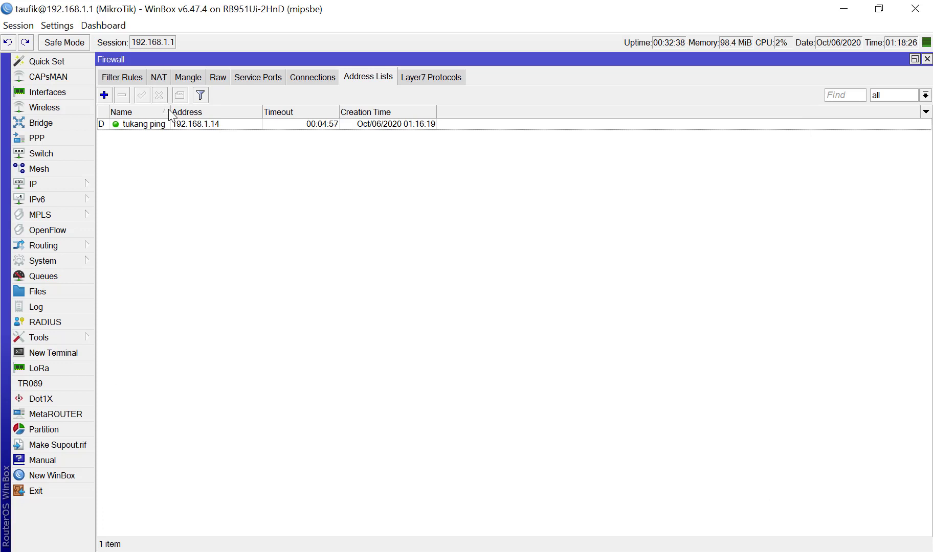
left_click(126, 78)
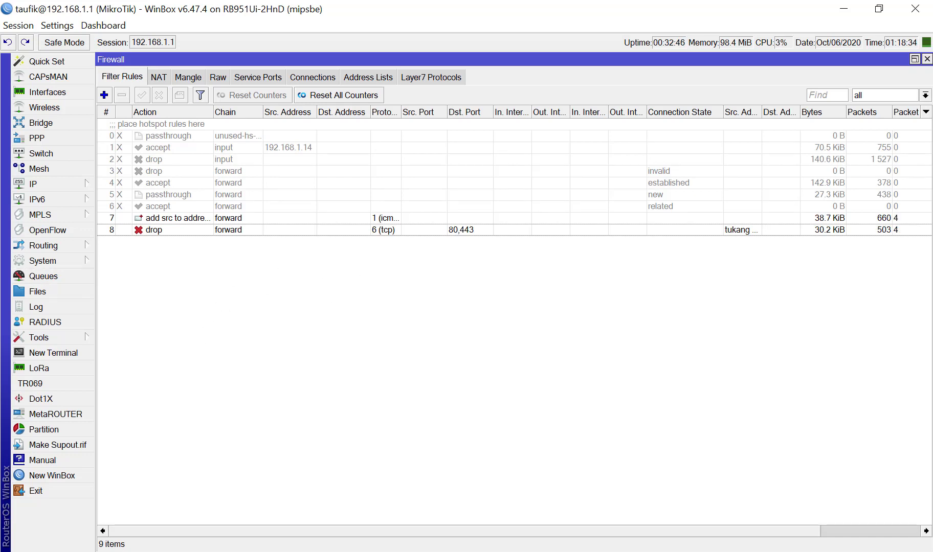
Step: Switch to Photos, advance to the "Lab - Block Website" slide, read the task, and return to WinBox
key("alt+Tab")
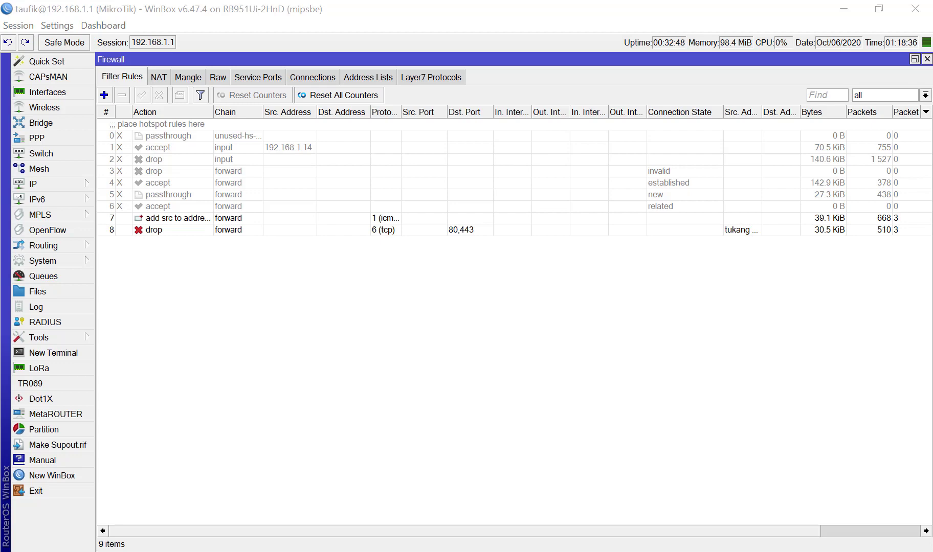
key("alt+Tab")
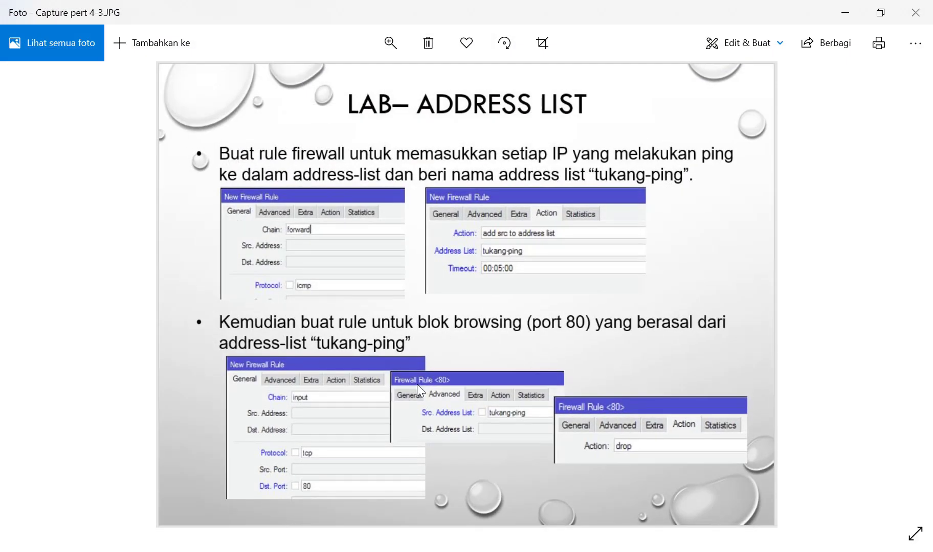
key("Right")
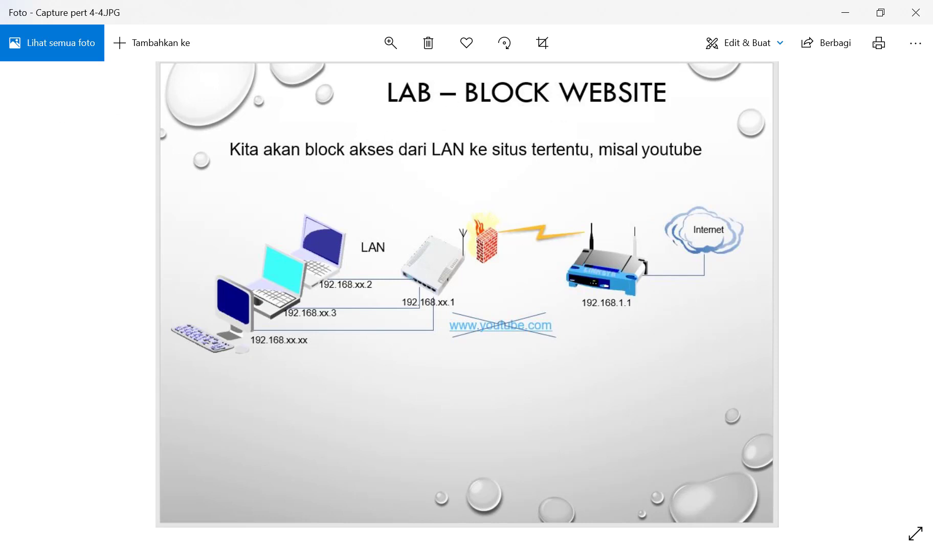
mouse_move(0, 112)
key("alt+Tab")
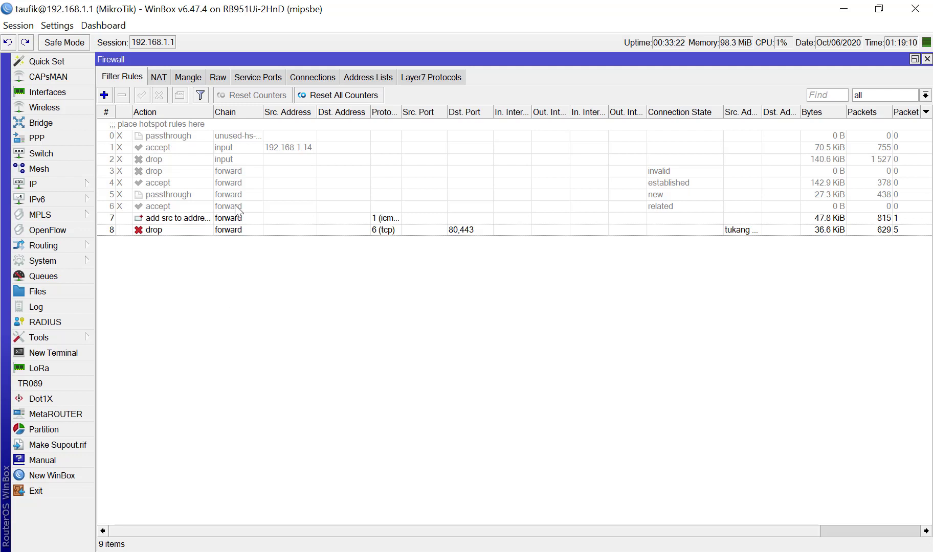
Step: Check the "tukang ping" entry's timeout, then disable the icmp add-src-to-address-list rule and the tcp 80,443 drop rule together
left_click(384, 76)
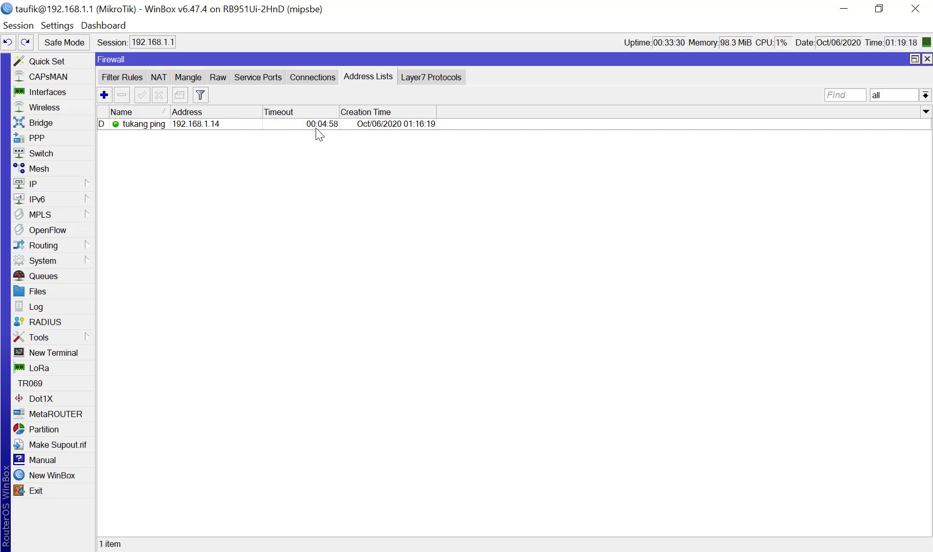
left_click(123, 78)
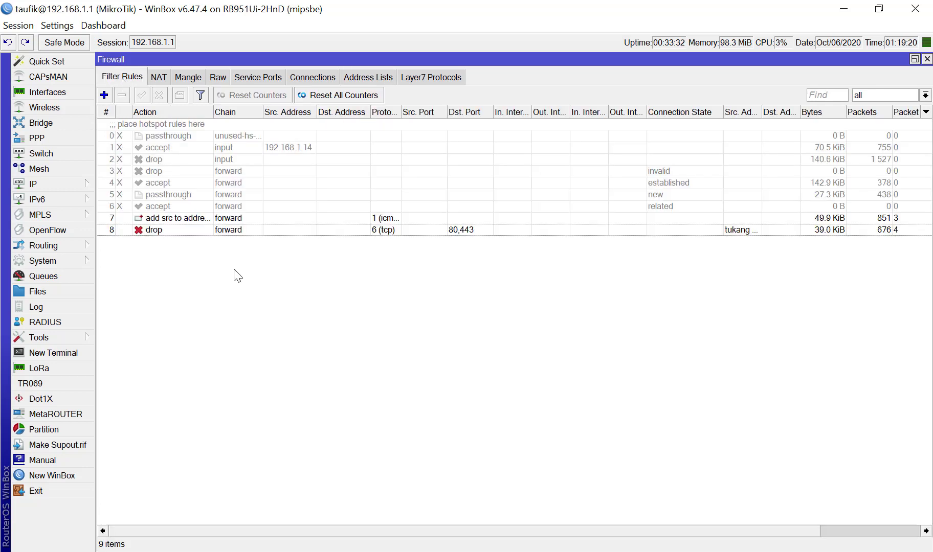
left_click(204, 219)
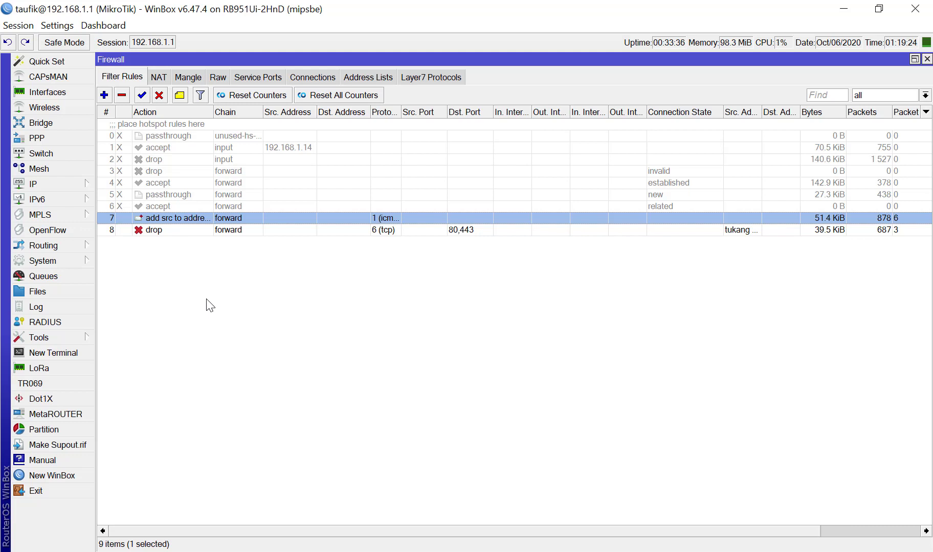
key("shift+Down")
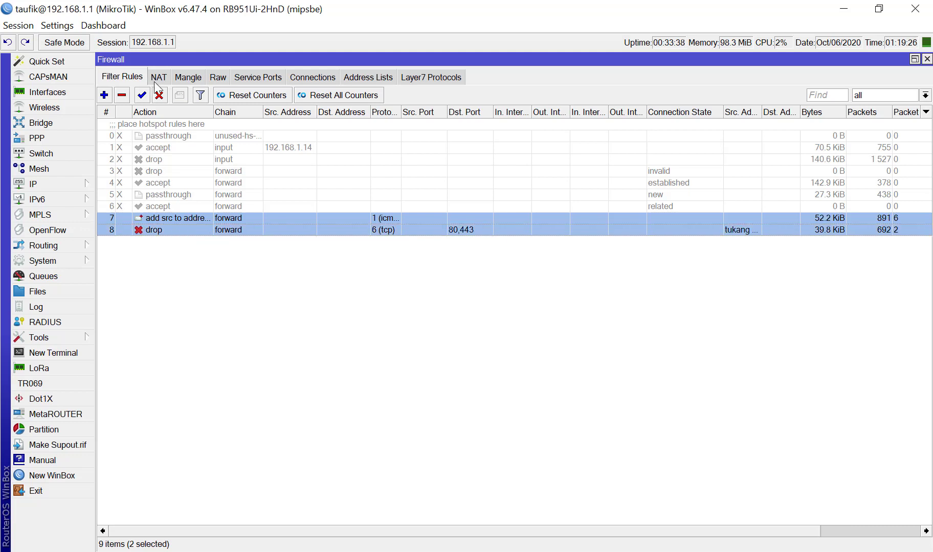
left_click(156, 91)
left_click(209, 294)
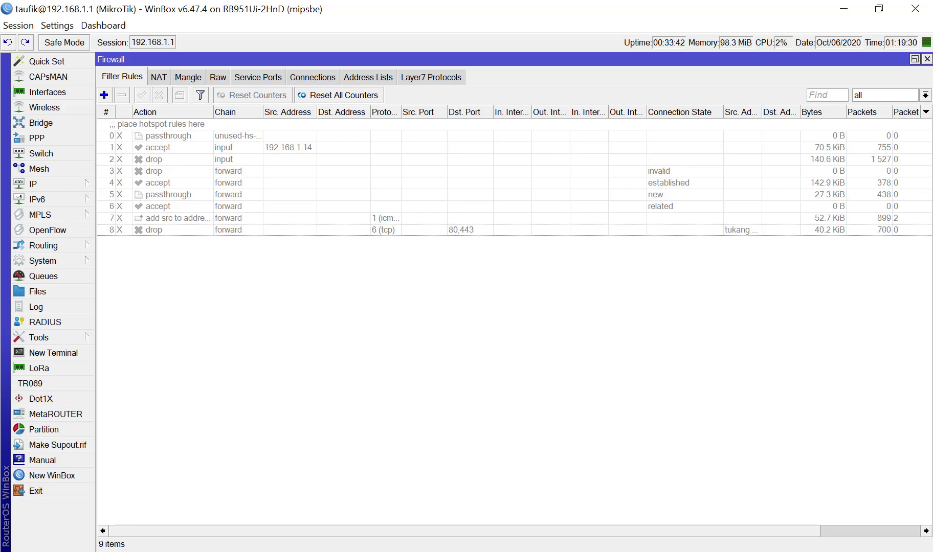
Step: Switch to Firefox and reload bsi.ac.id to test web access with the rules disabled
left_click(103, 241)
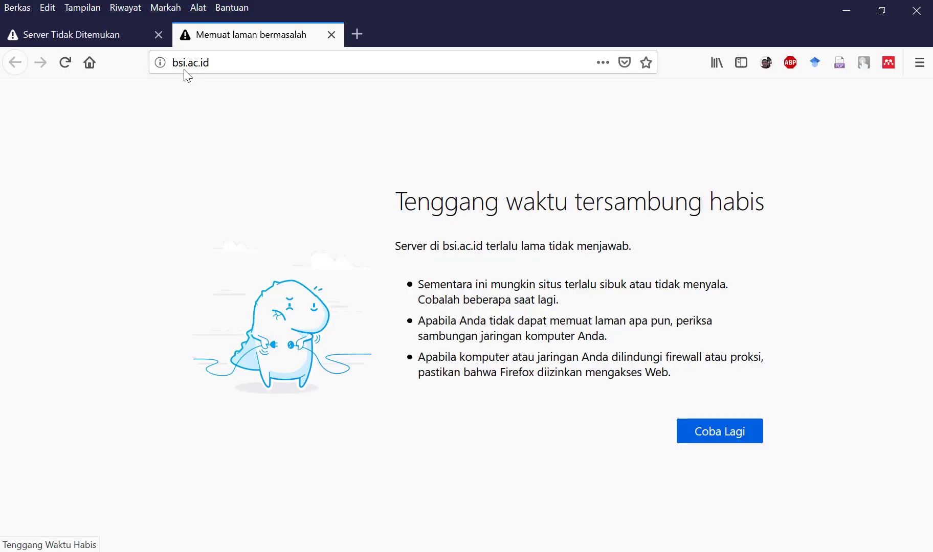
left_click(243, 69)
key("Return")
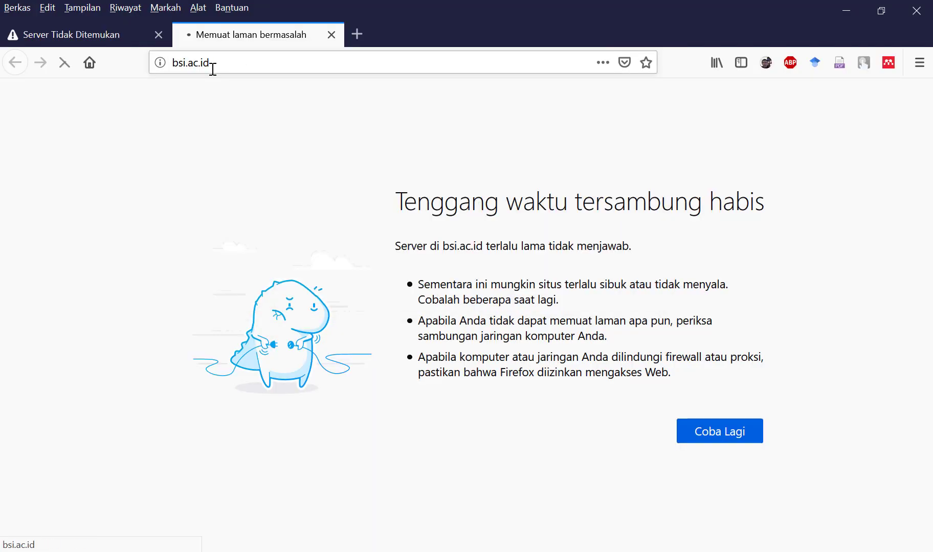
Step: Load youtube.com in the same tab, reload it, and look through its home page
left_click(218, 62)
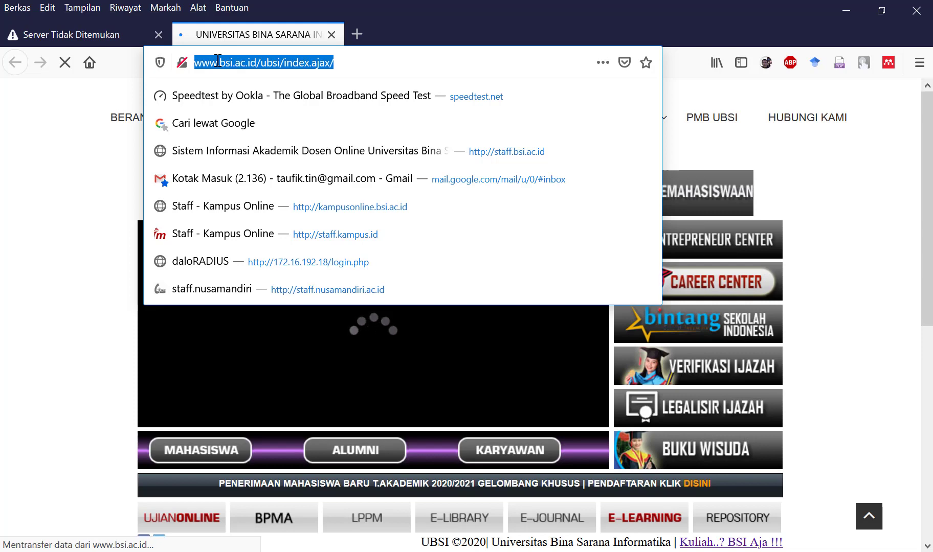
type("youtube.com")
key("Return")
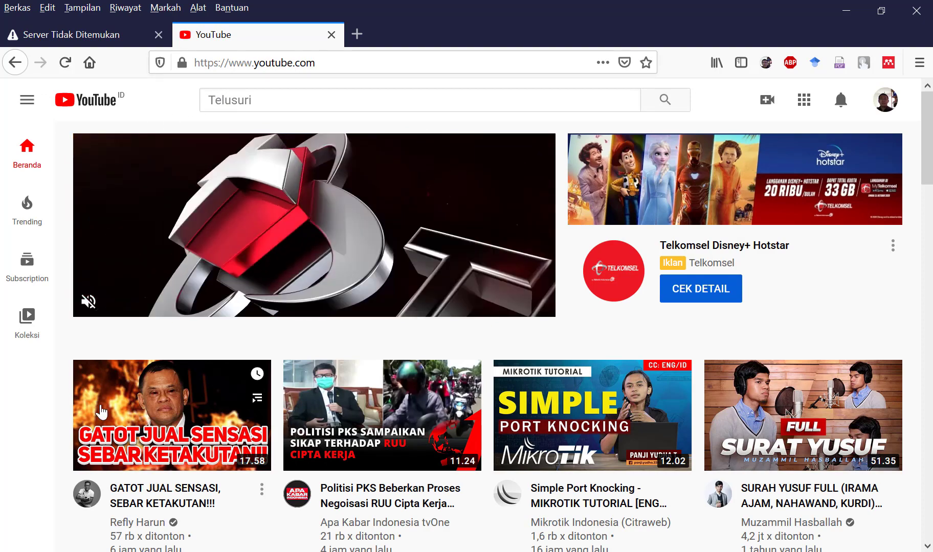
left_click(331, 62)
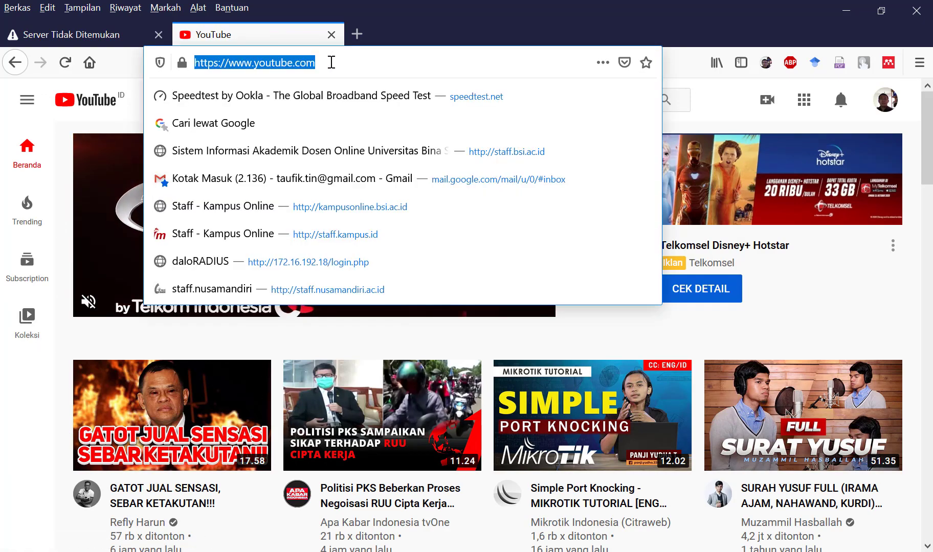
key("Return")
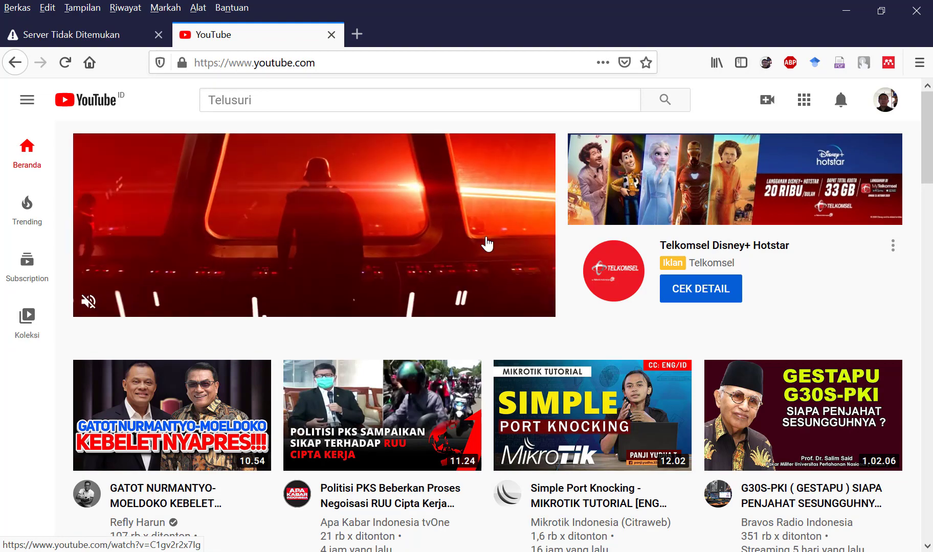
scroll(410, 288, "down", 3)
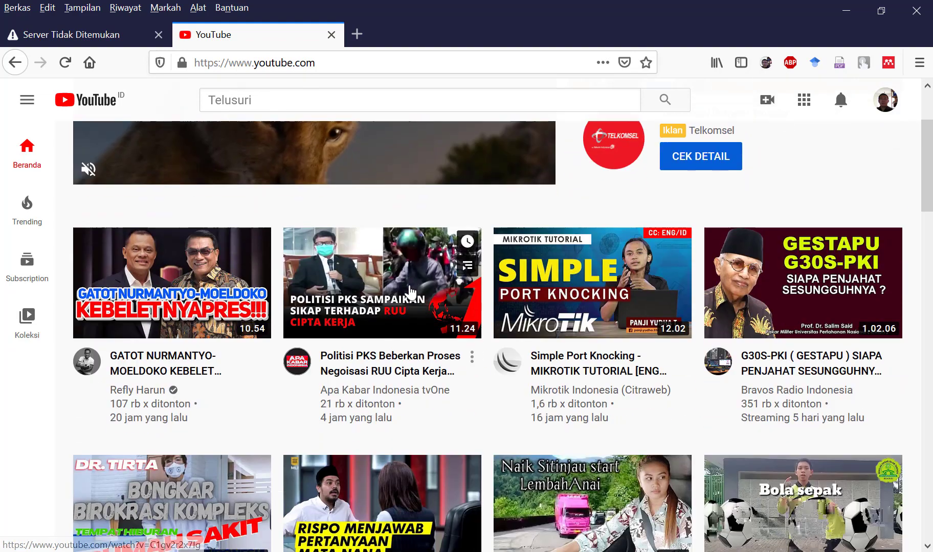
scroll(411, 292, "down", 5)
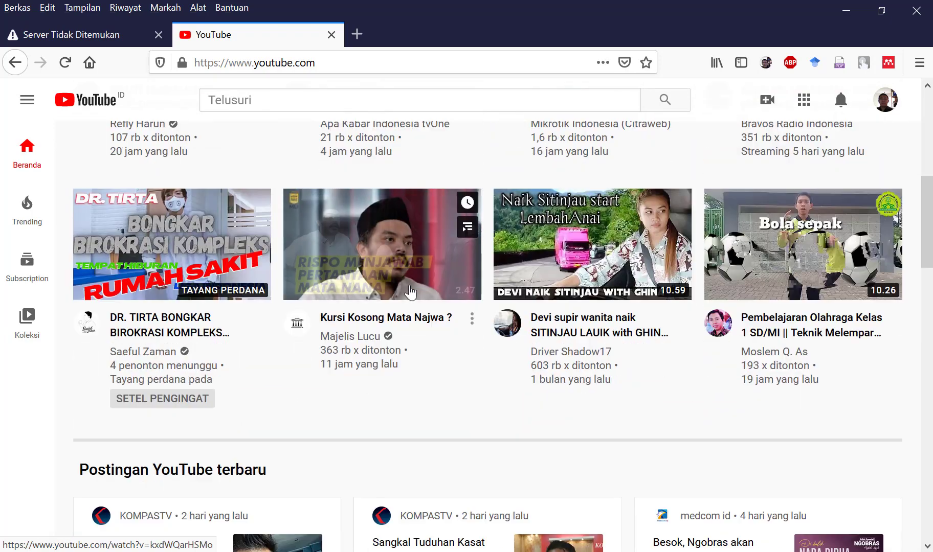
scroll(410, 292, "down", 6)
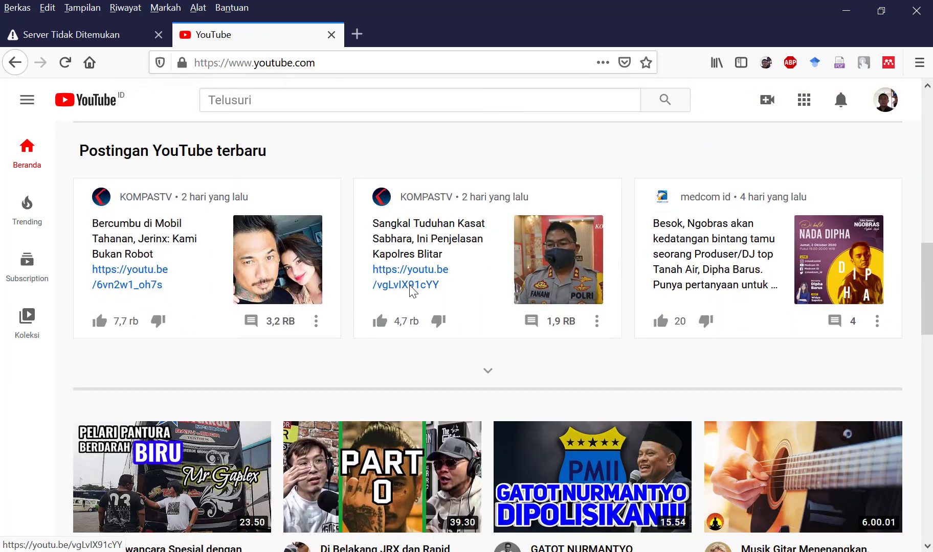
scroll(413, 290, "up", 10)
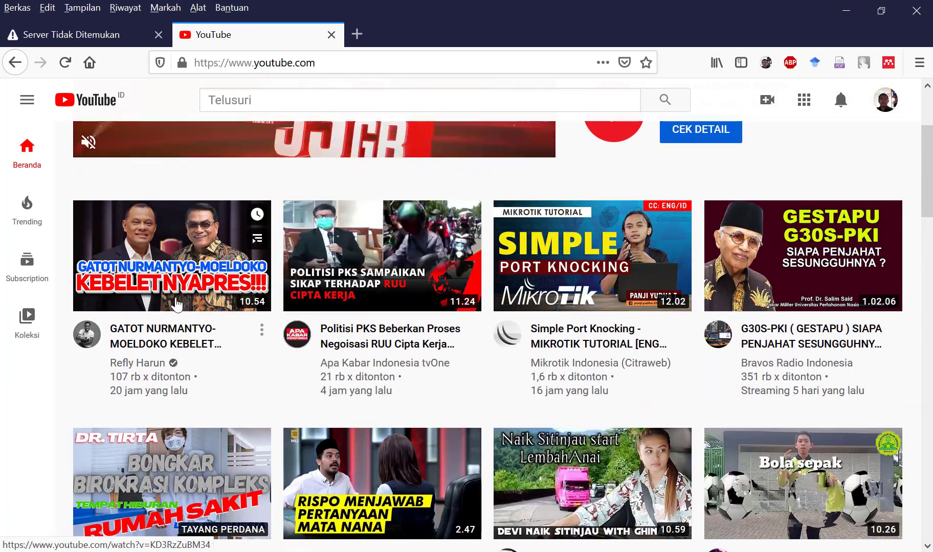
scroll(158, 261, "down", 1)
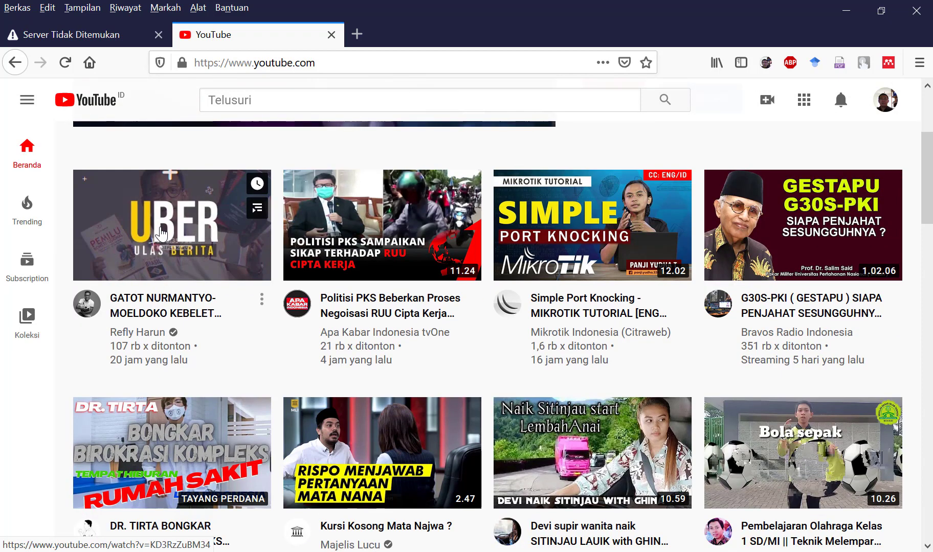
Step: Play the first recommended YouTube video and look through its comments, close the YouTube tab, and return to WinBox
left_click(160, 233)
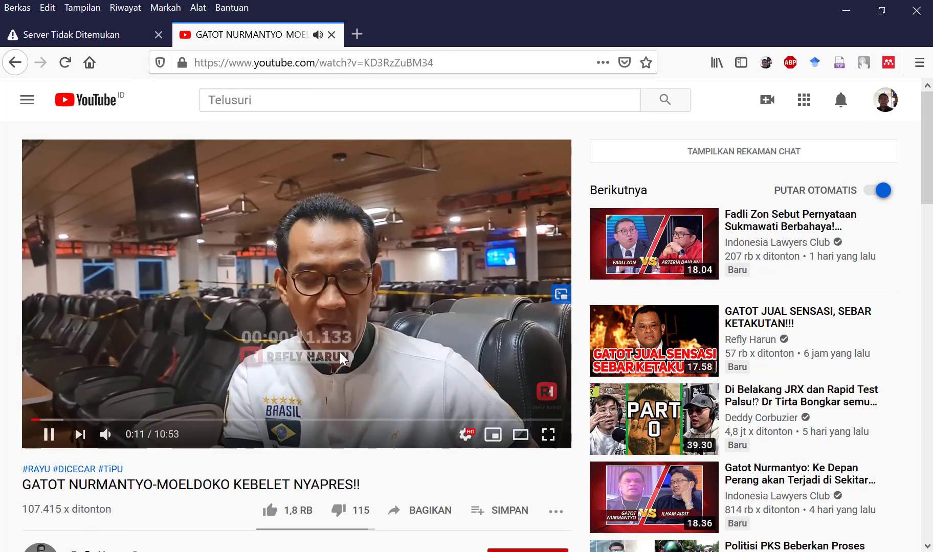
scroll(341, 359, "down", 10)
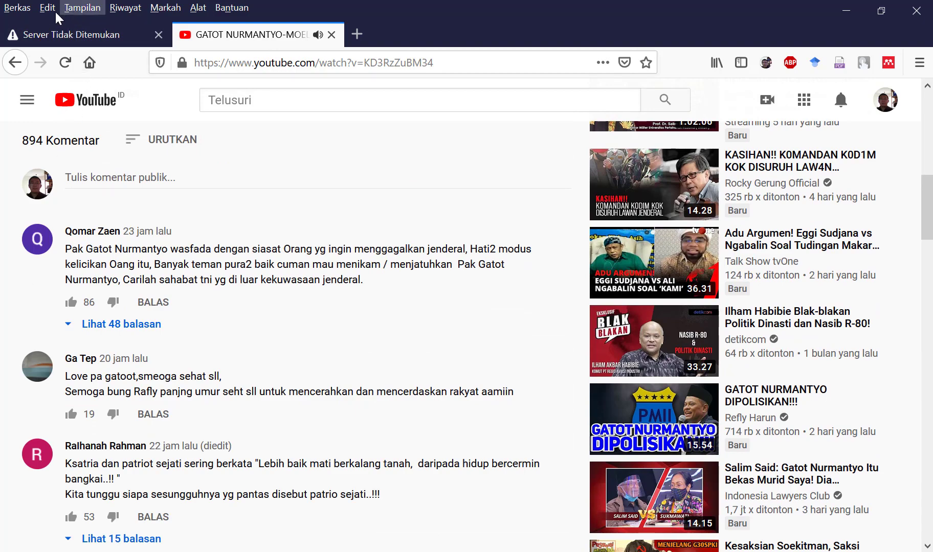
scroll(363, 333, "up", 2)
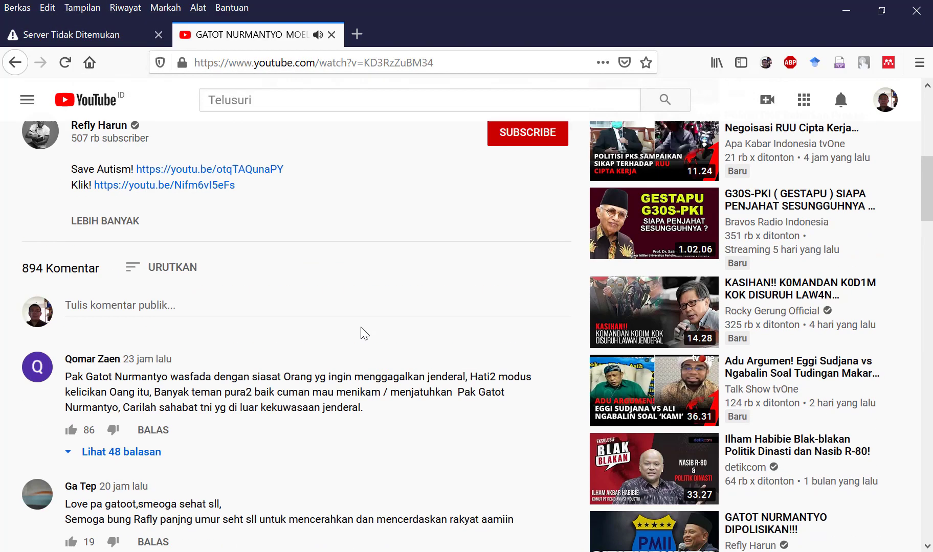
scroll(363, 333, "up", 8)
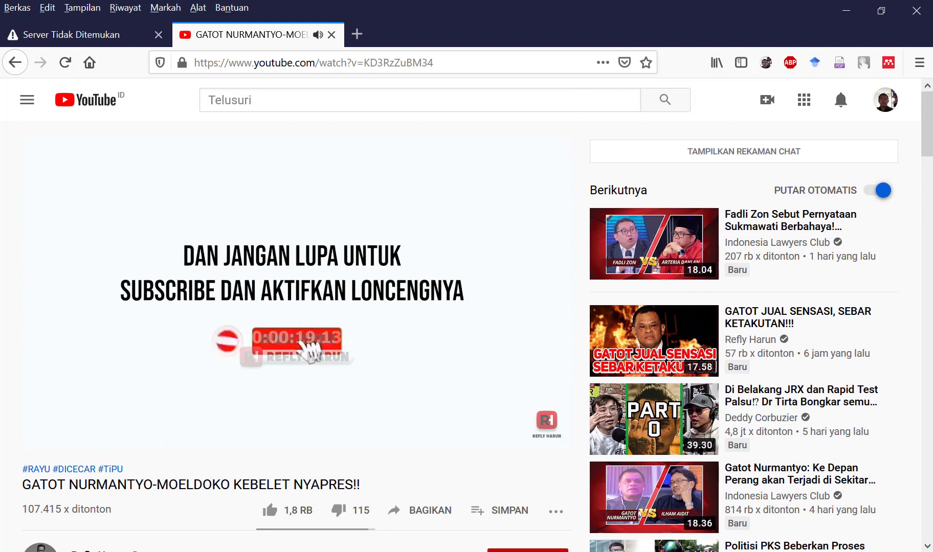
left_click(97, 102)
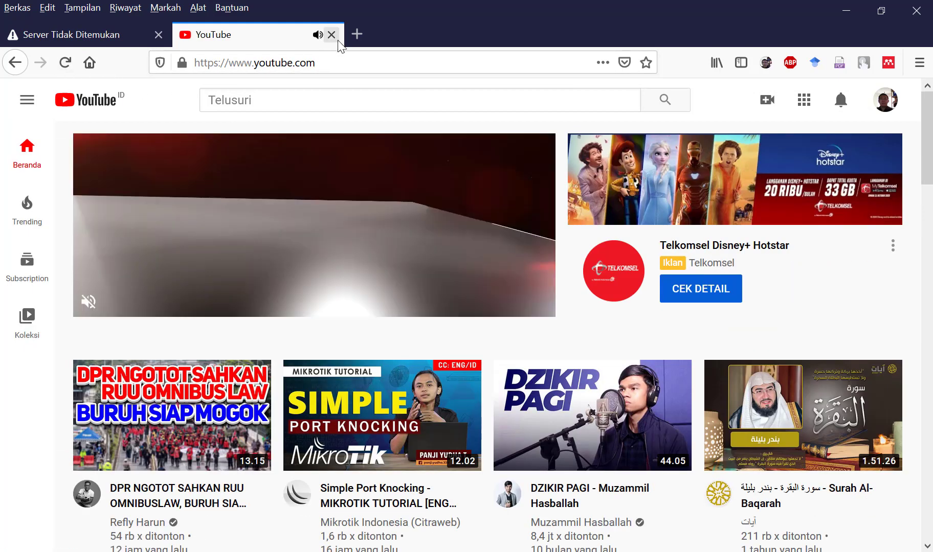
left_click(332, 35)
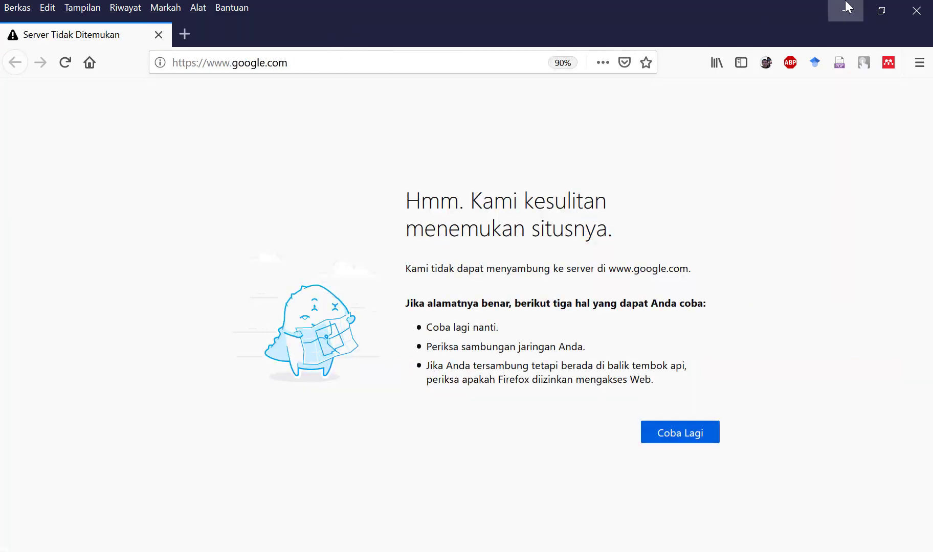
left_click(845, 9)
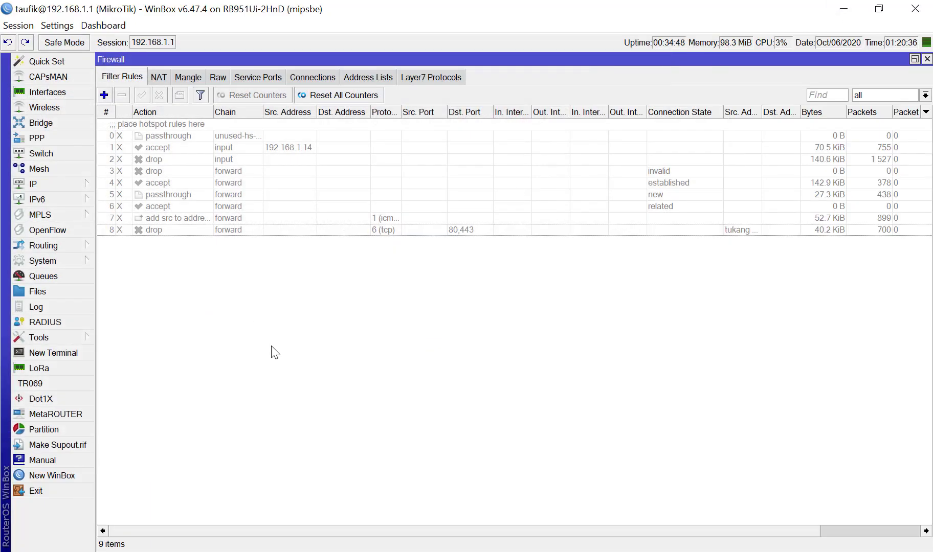
Step: Start a new firewall filter rule on the forward chain with protocol 6 (tcp) and action drop
left_click(104, 94)
left_click(306, 146)
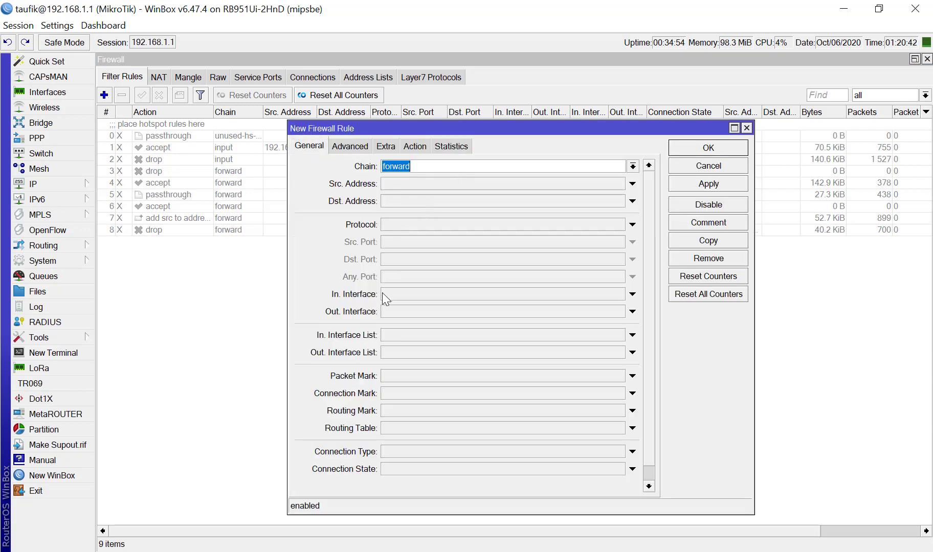
left_click(408, 220)
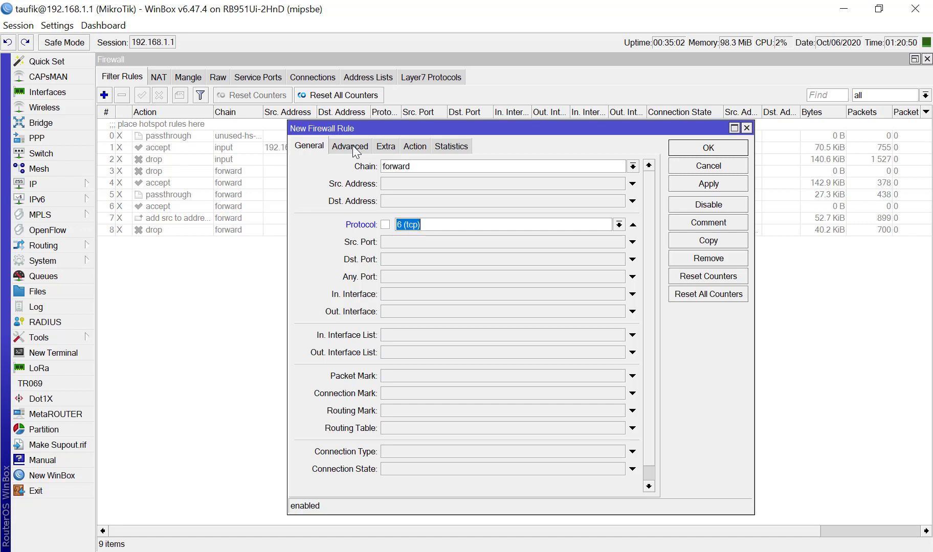
left_click(412, 146)
left_click(422, 163)
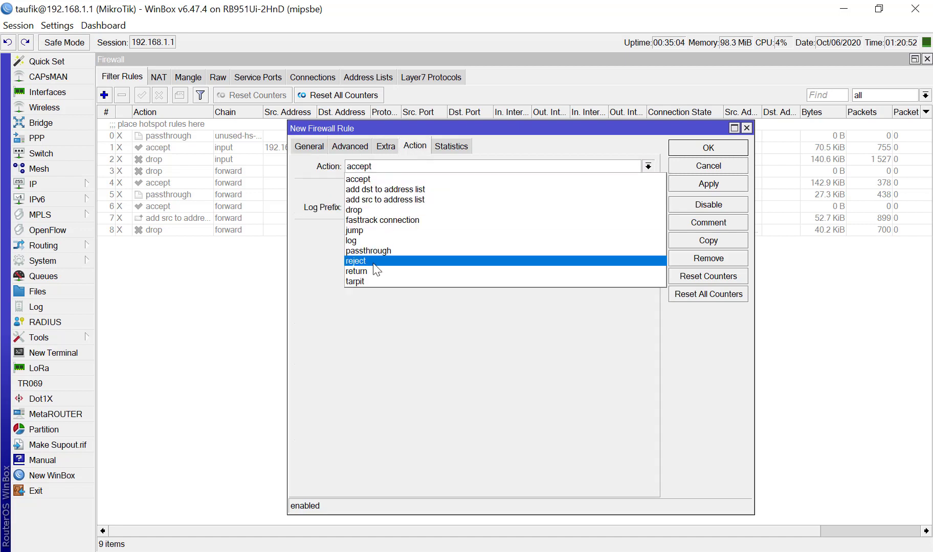
left_click(373, 209)
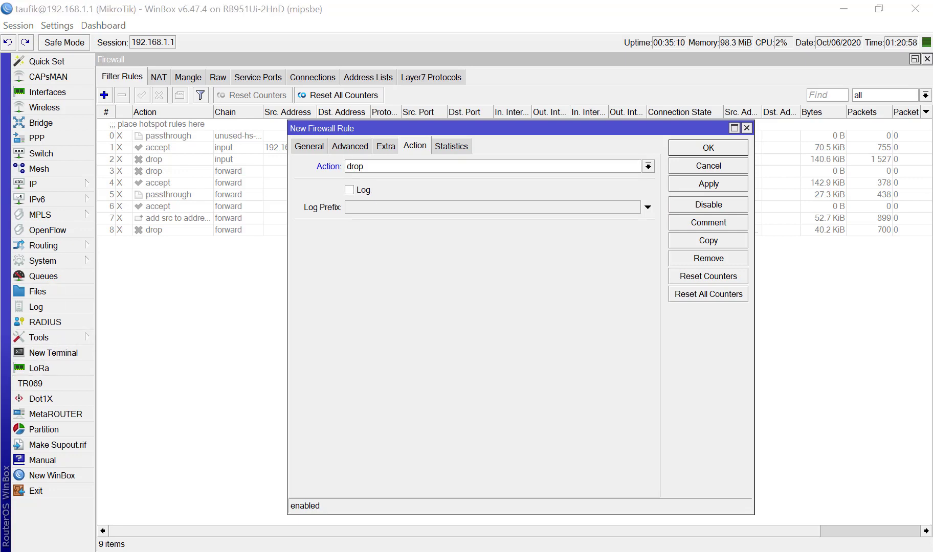
Step: Switch to Photos to check the next slide on blocking a site by address list, and return to WinBox
key("alt+Tab")
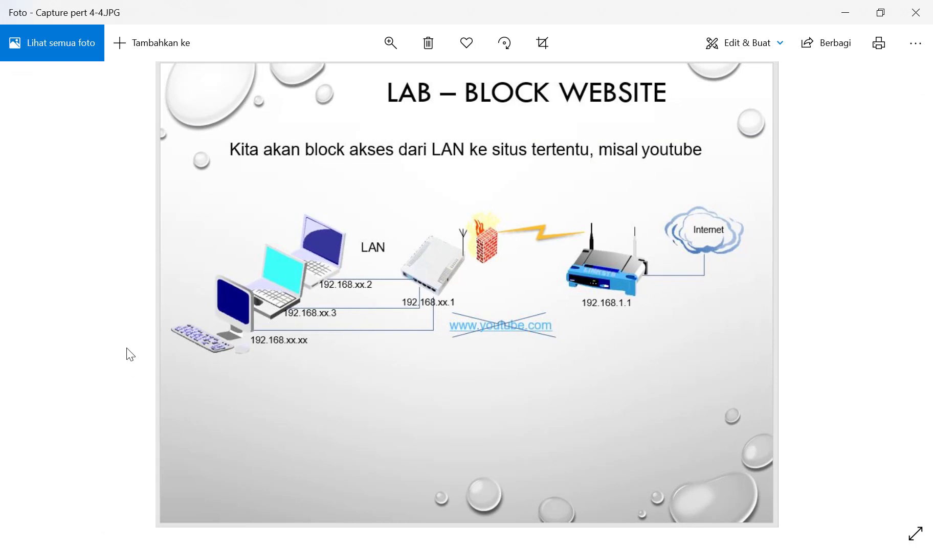
key("Right")
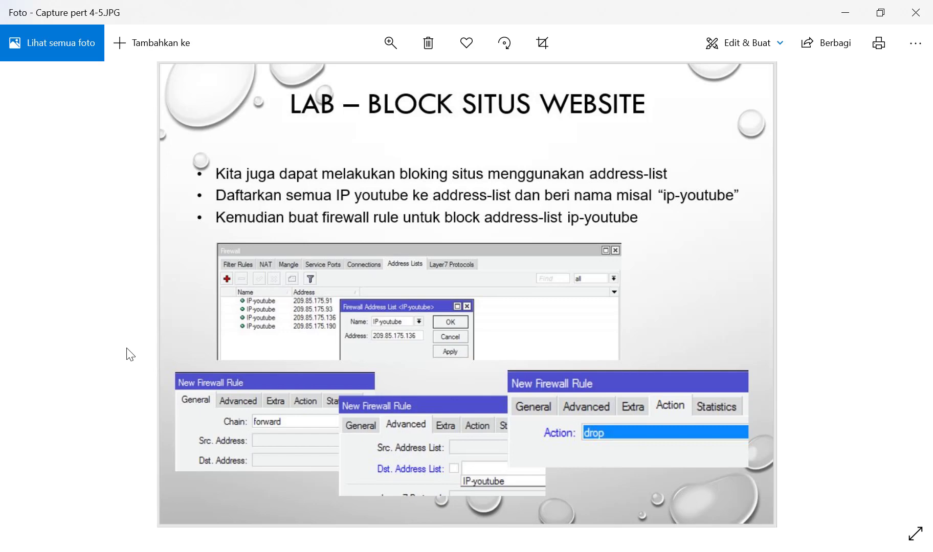
key("Left")
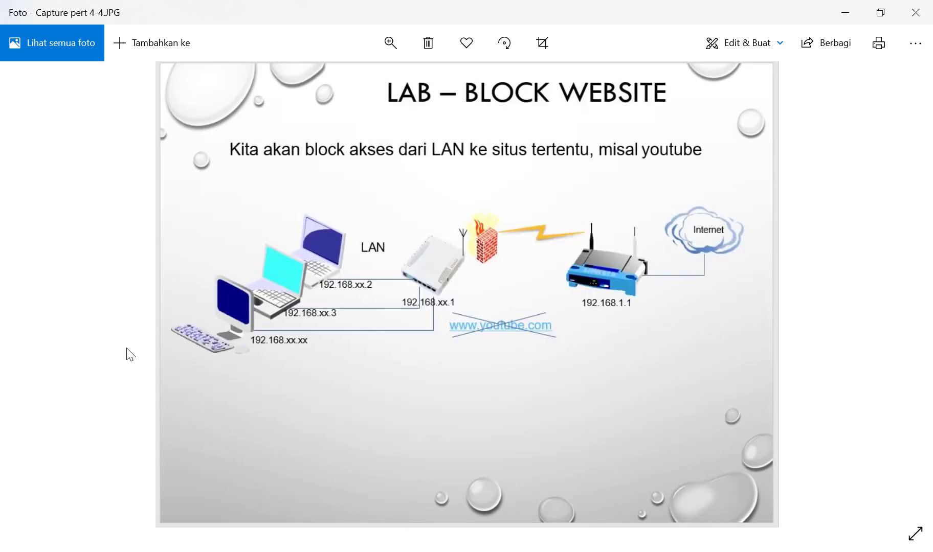
left_click(856, 14)
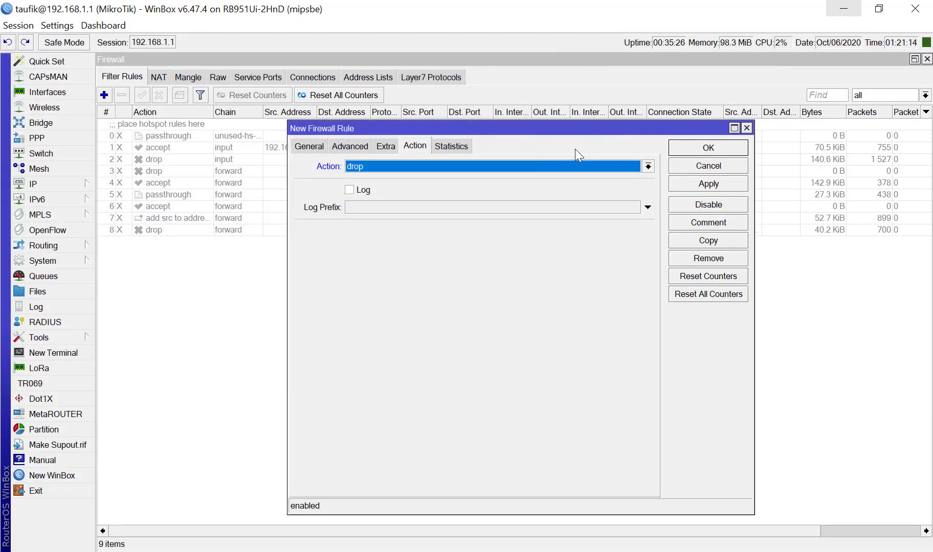
Step: Set the new rule's advanced Content match to googlevideo.com
left_click(349, 148)
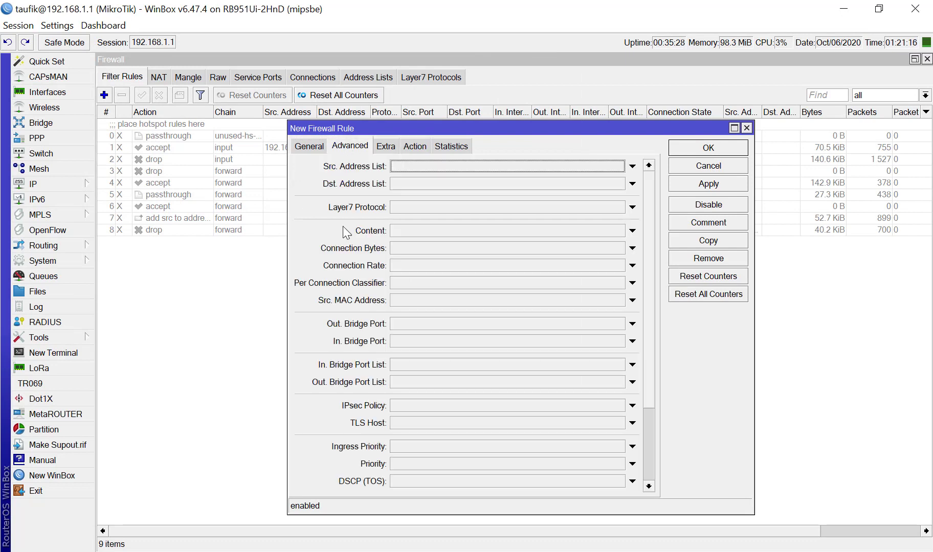
left_click(391, 232)
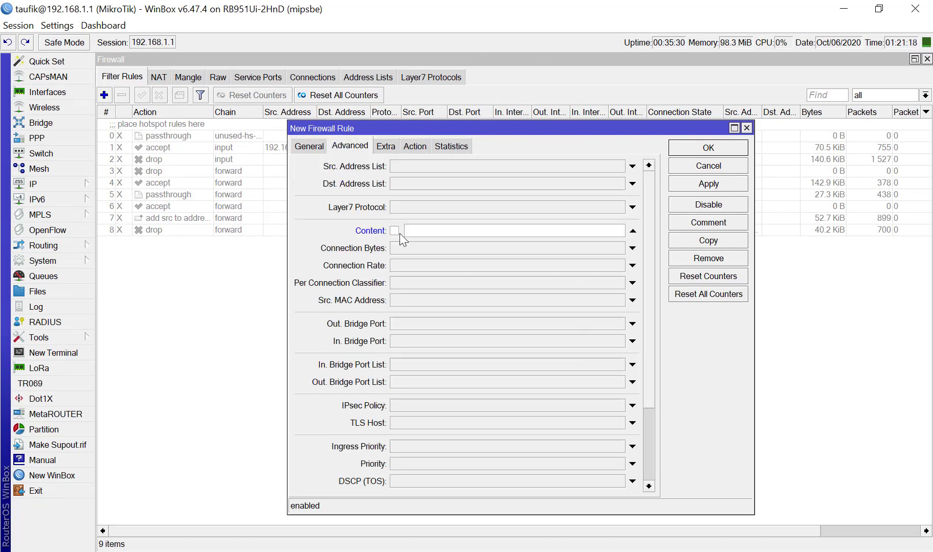
type("googlevideo.com")
left_click(307, 146)
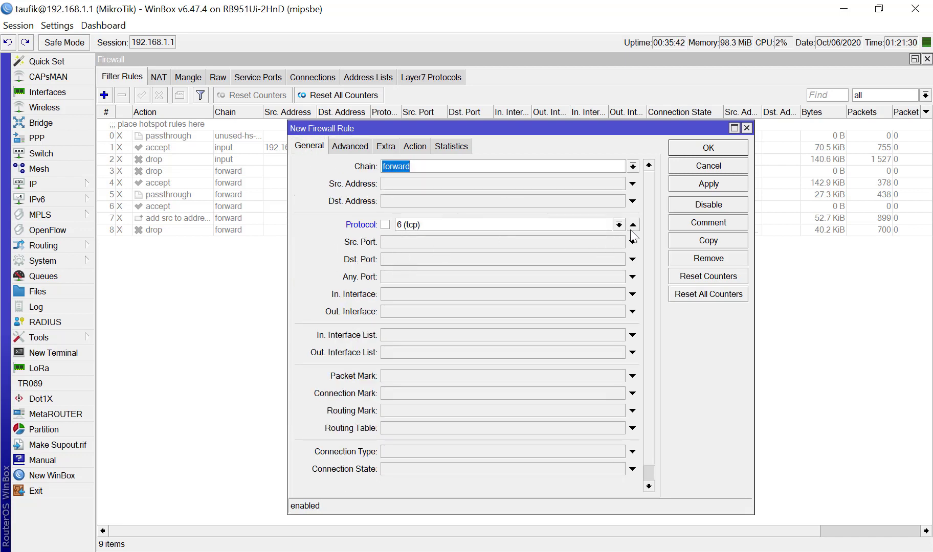
left_click(405, 296)
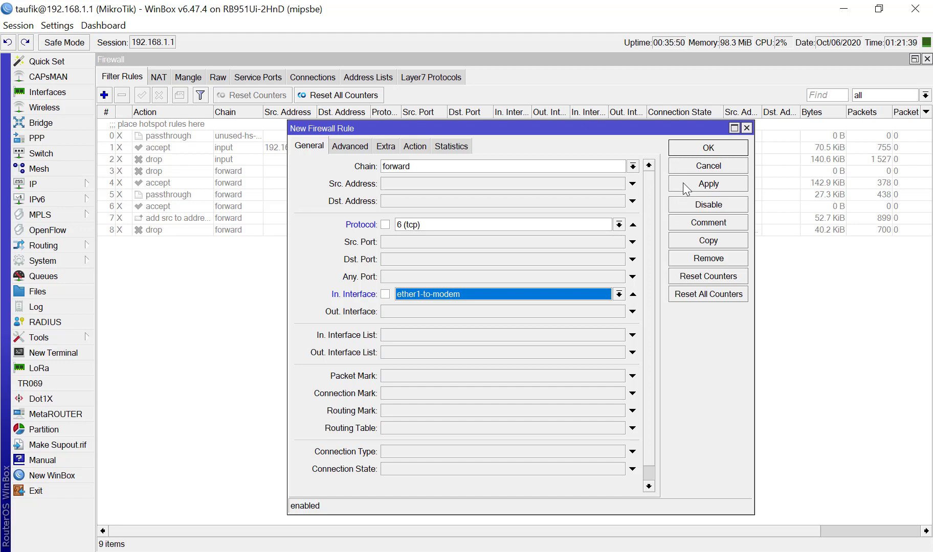
left_click(619, 295)
left_click(633, 297)
left_click(633, 296)
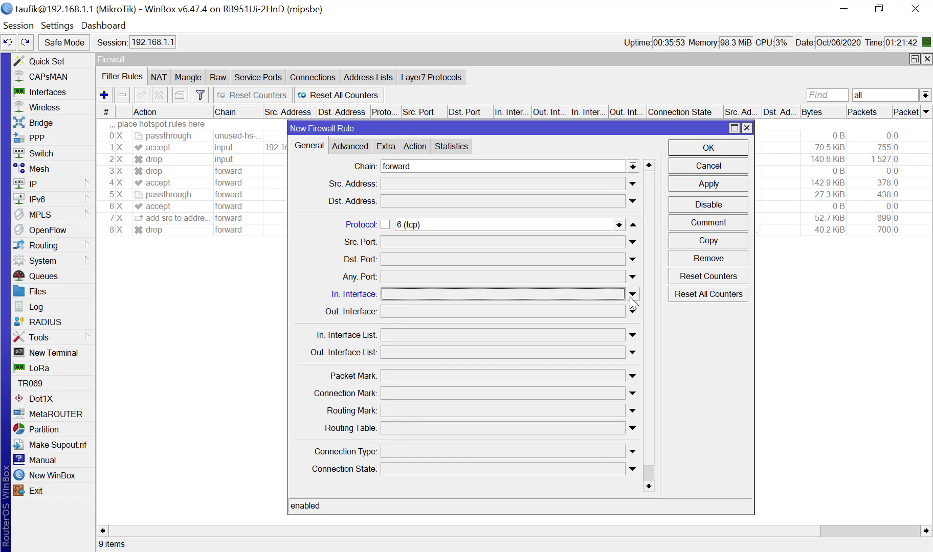
Step: Save the new tcp drop rule and reopen it to check its advanced settings and statistics
left_click(700, 184)
left_click(692, 148)
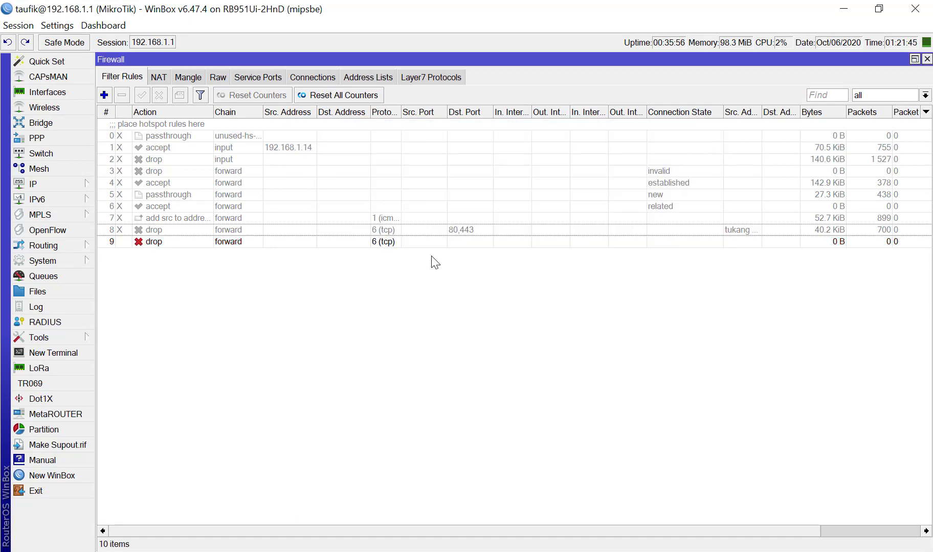
left_click(391, 242)
double_click(391, 241)
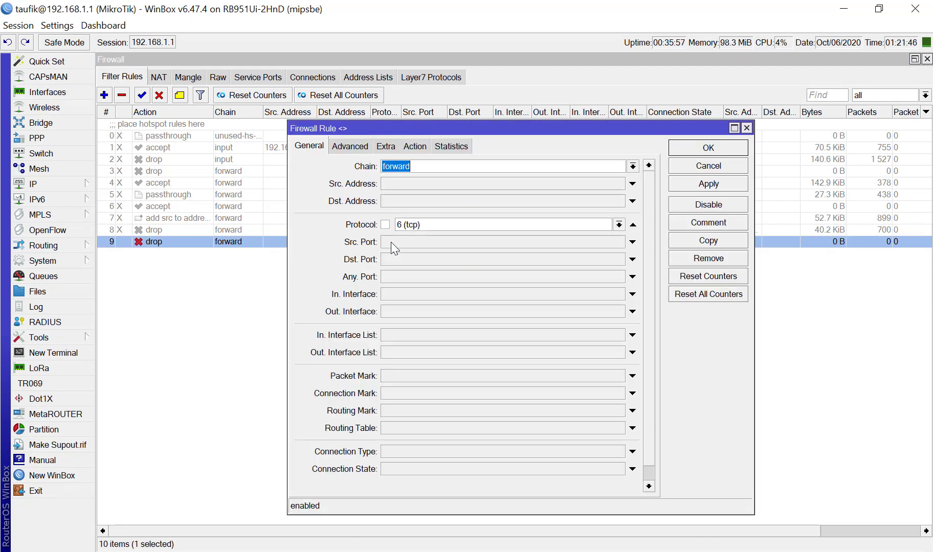
left_click(349, 148)
left_click(388, 146)
left_click(459, 146)
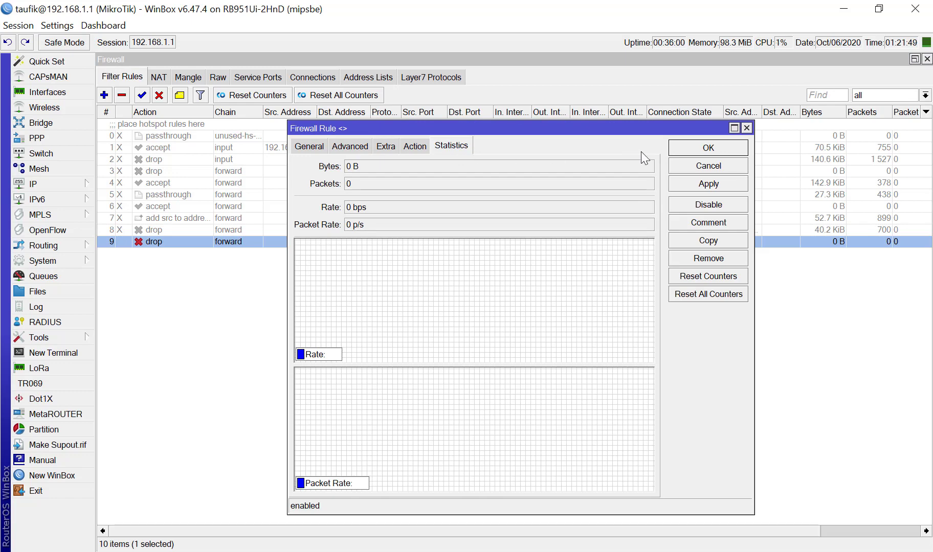
Step: Switch to the Firefox window and reload google.com to test general web access
left_click(1, 186)
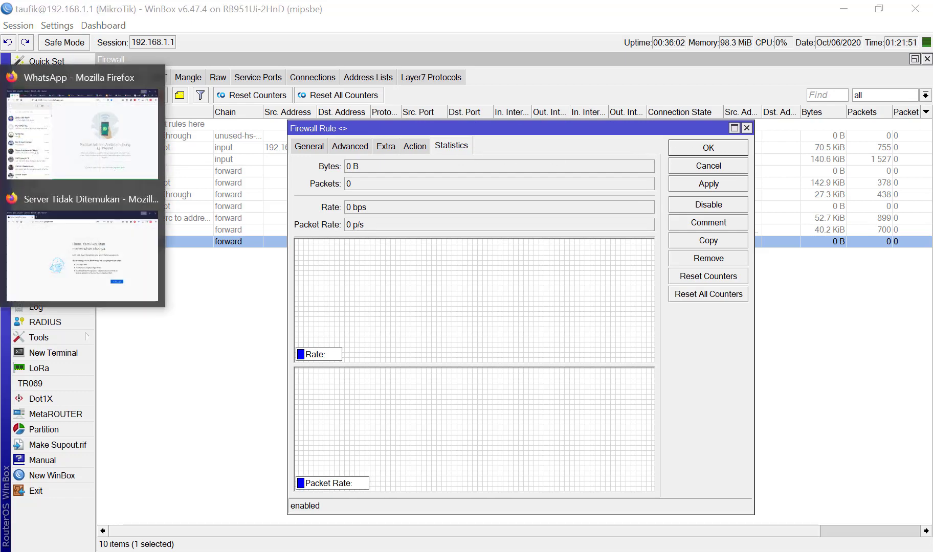
left_click(67, 253)
left_click(302, 64)
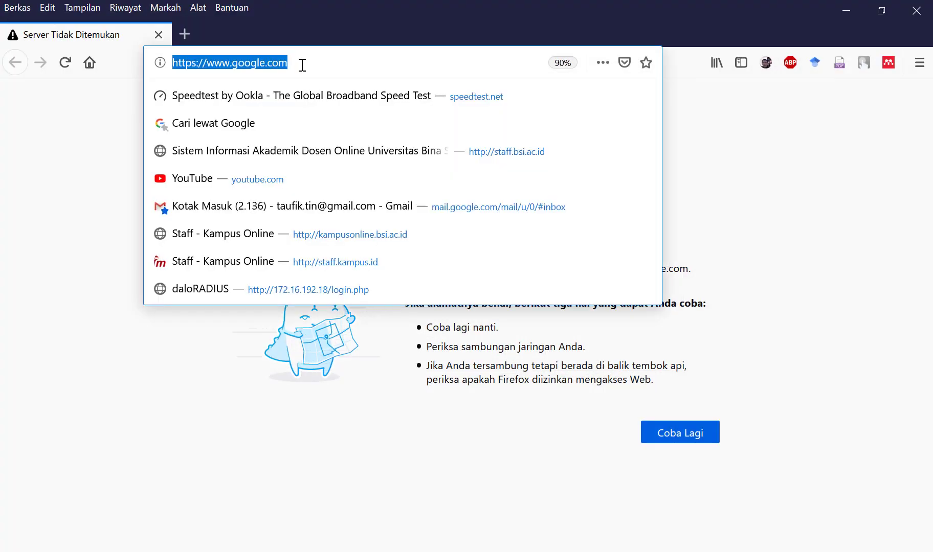
key("Return")
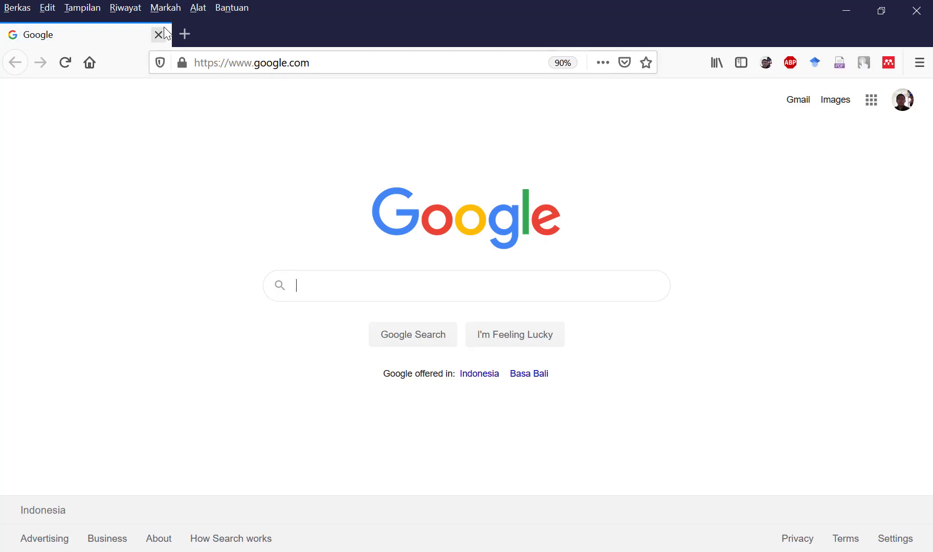
Step: Load youtube.com in a new tab and look over its home page
left_click(187, 34)
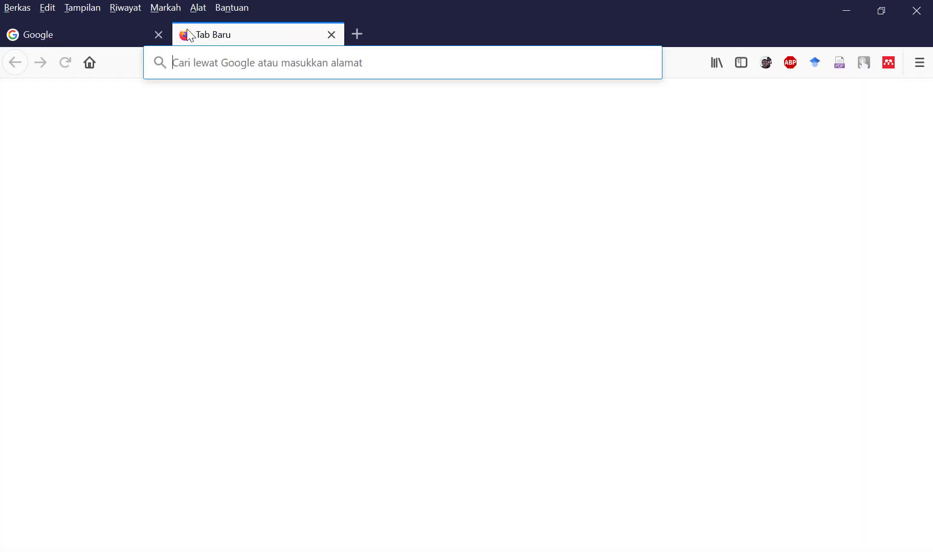
type("yu")
key("BackSpace")
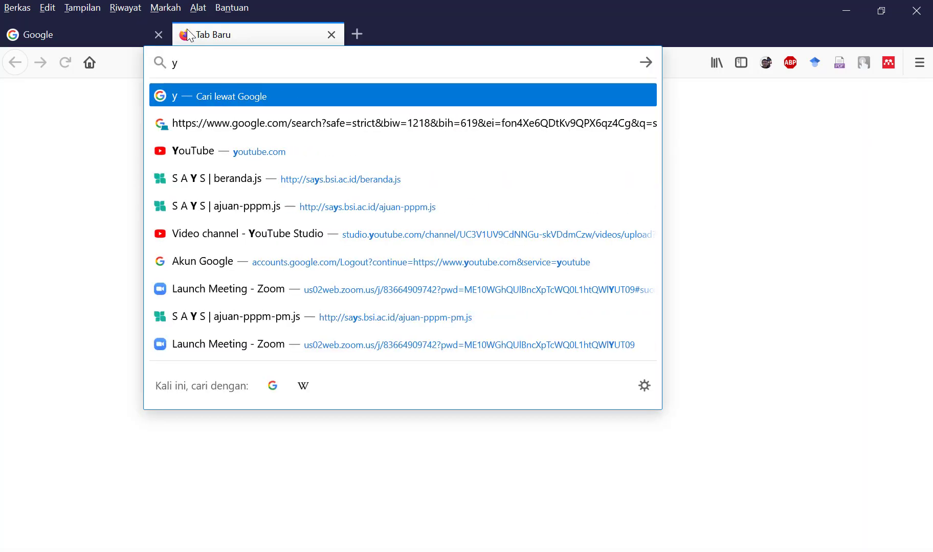
type("outube.com")
key("Return")
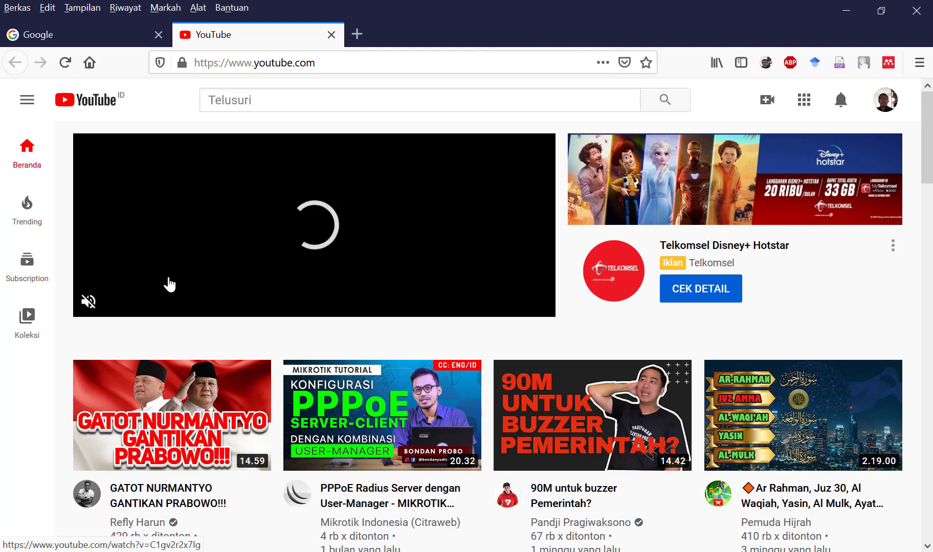
scroll(169, 284, "down", 2)
scroll(169, 282, "up", 2)
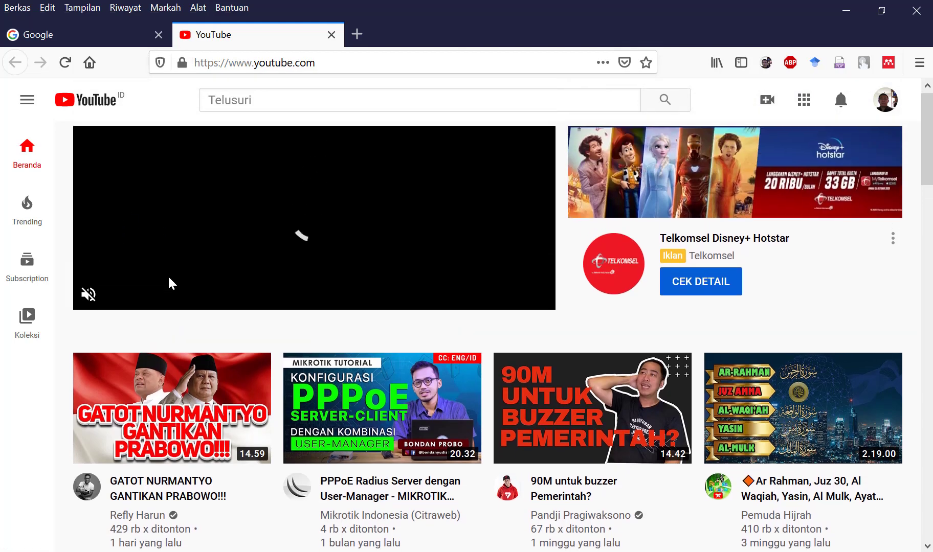
Step: Play the video "90M untuk buzzer Pemerintah?" to test the block, pause it, and compare with the Google tab
left_click(562, 412)
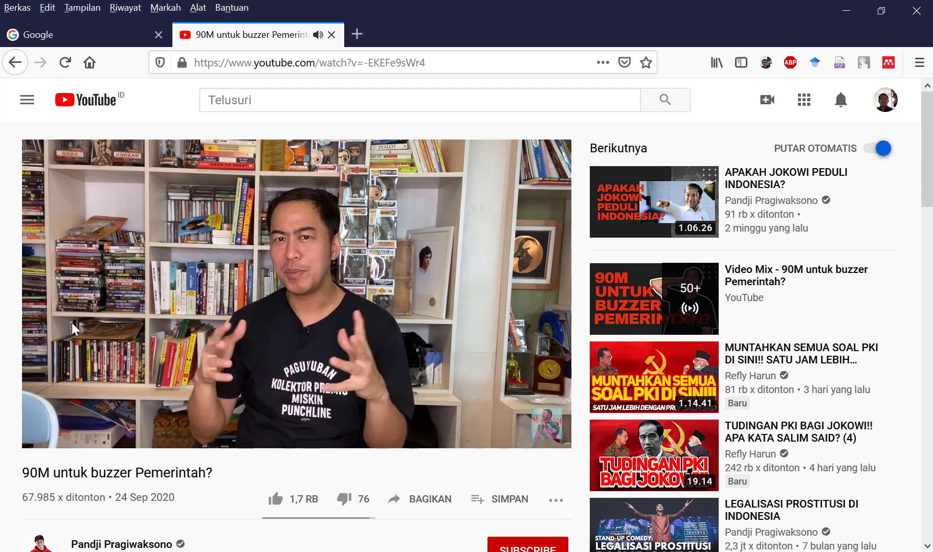
mouse_move(107, 436)
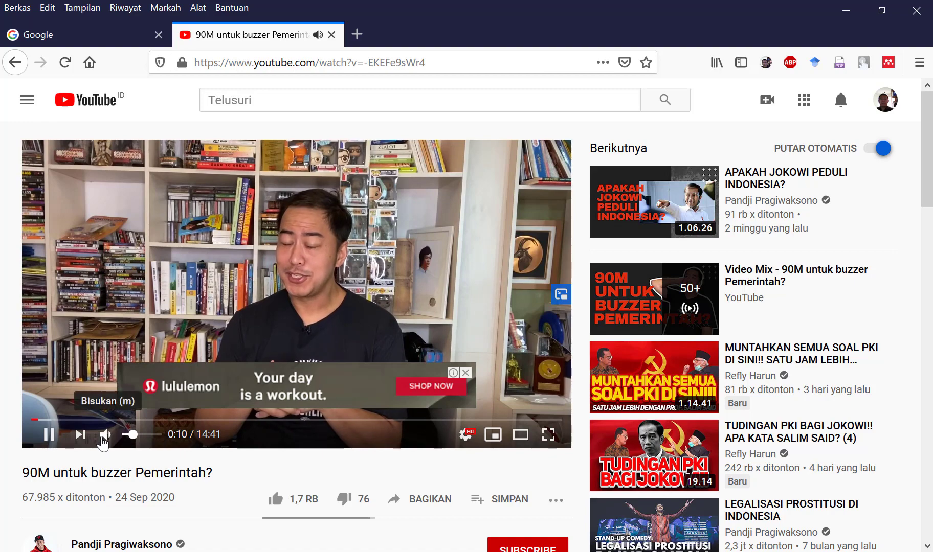
left_click(49, 434)
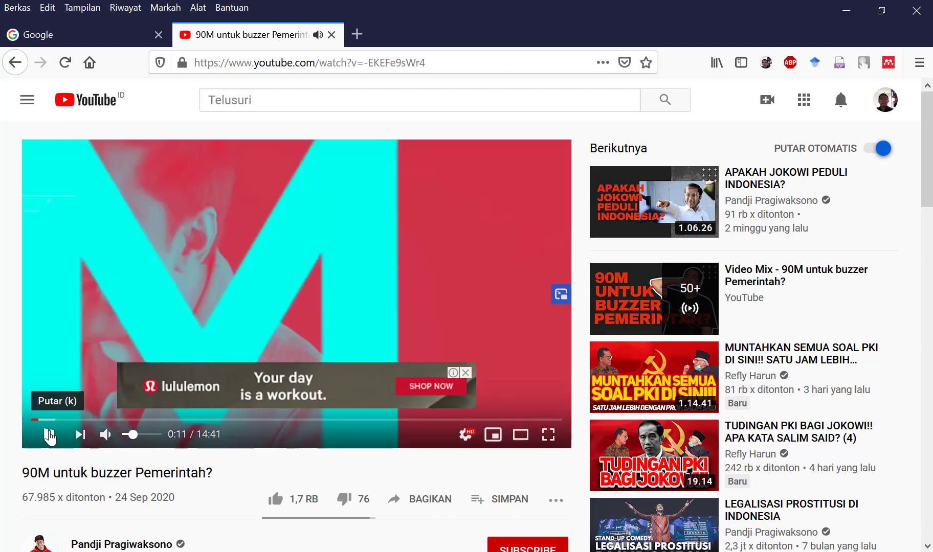
left_click(104, 35)
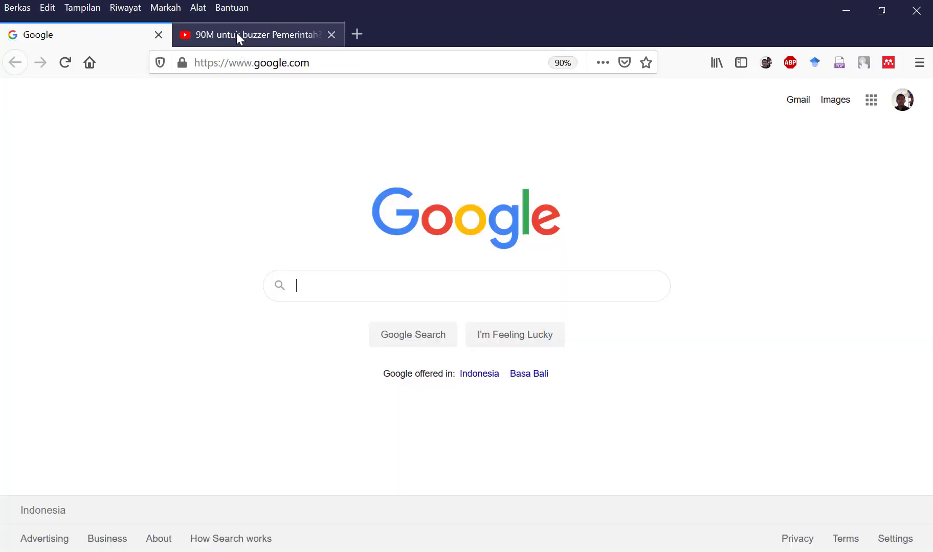
left_click(237, 33)
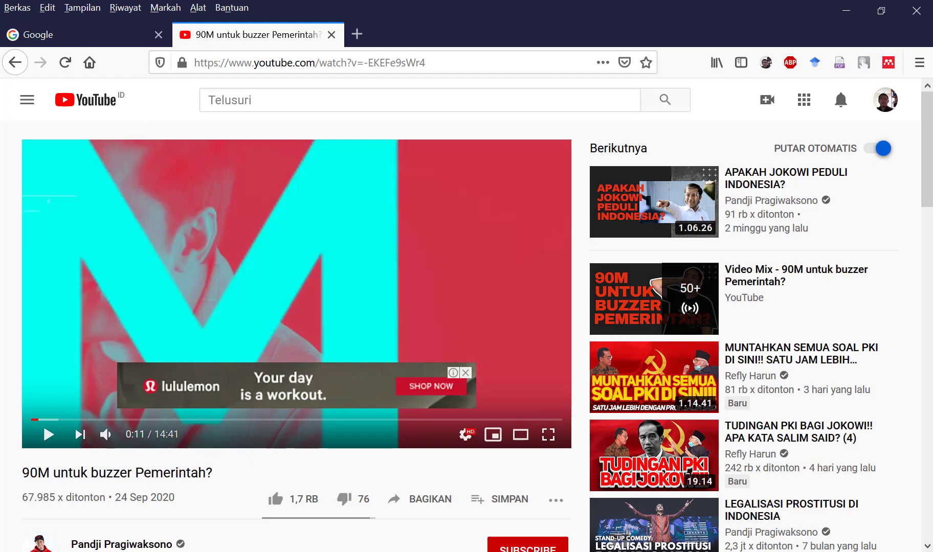
Step: Switch to WinBox, set the enabled tcp drop rule's In. Interface to ether2-to-AP, save it and reset its counters
key("alt+Tab")
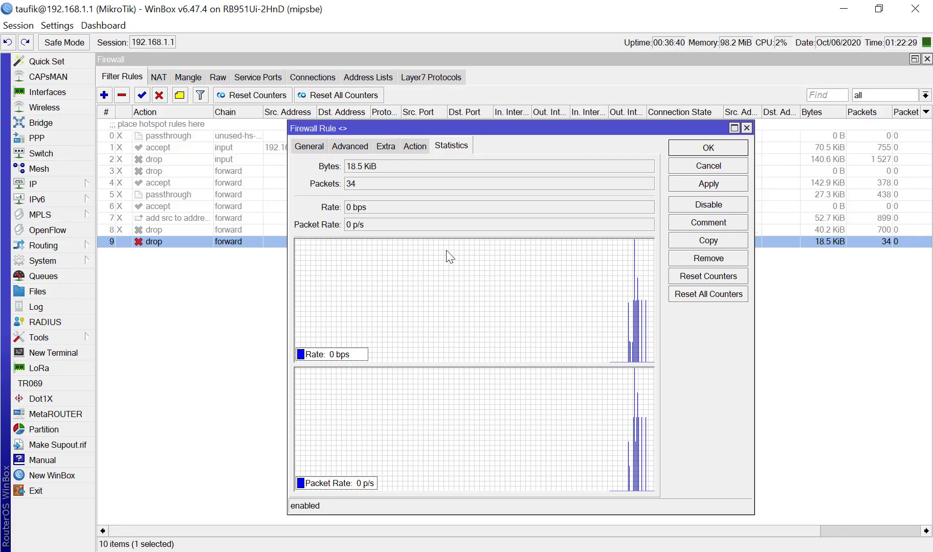
left_click(717, 153)
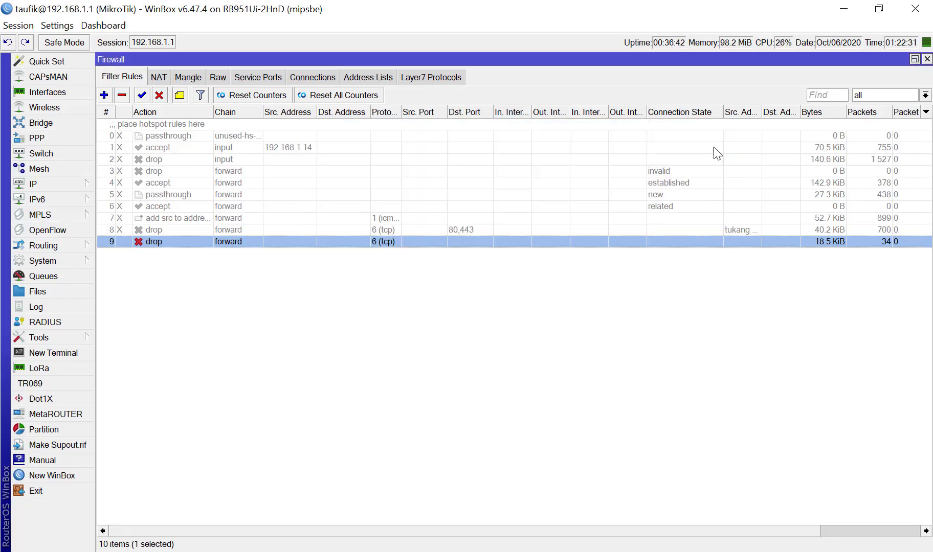
double_click(291, 239)
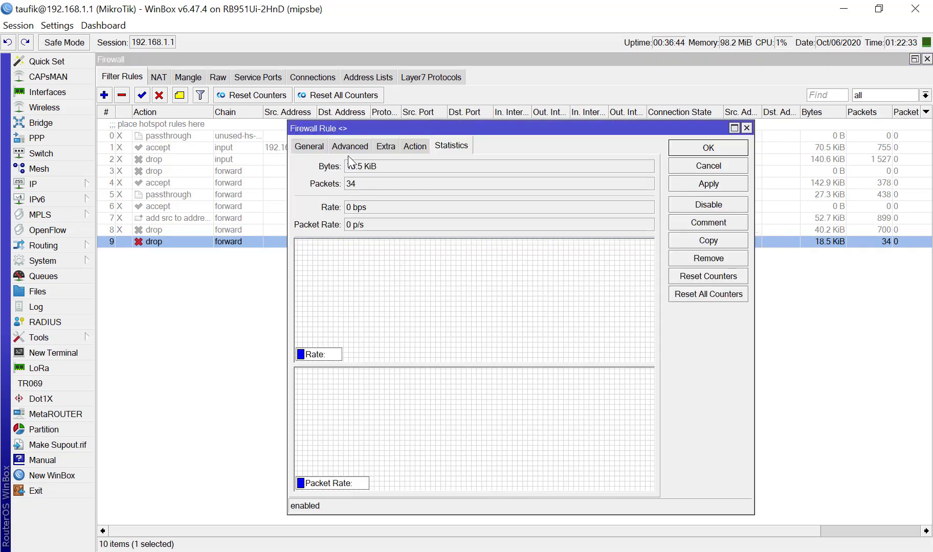
left_click(302, 150)
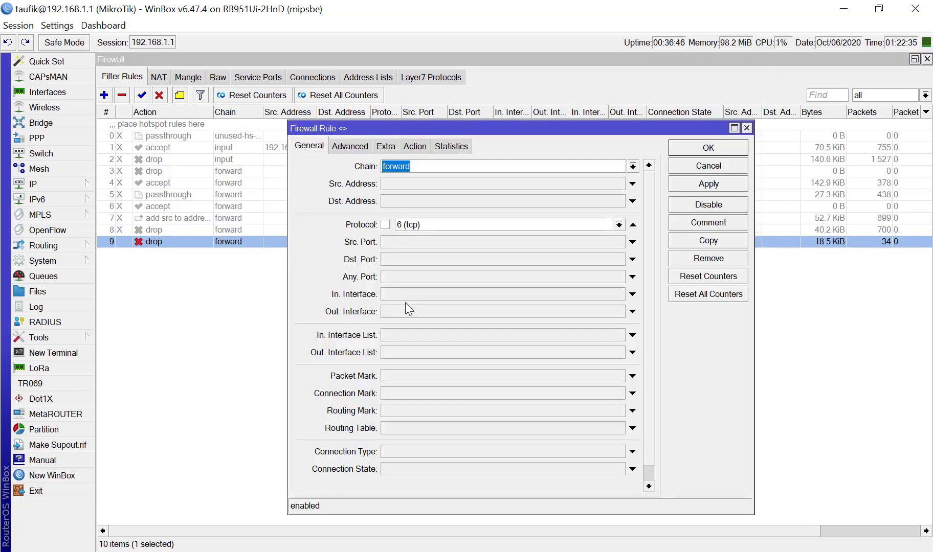
left_click(436, 298)
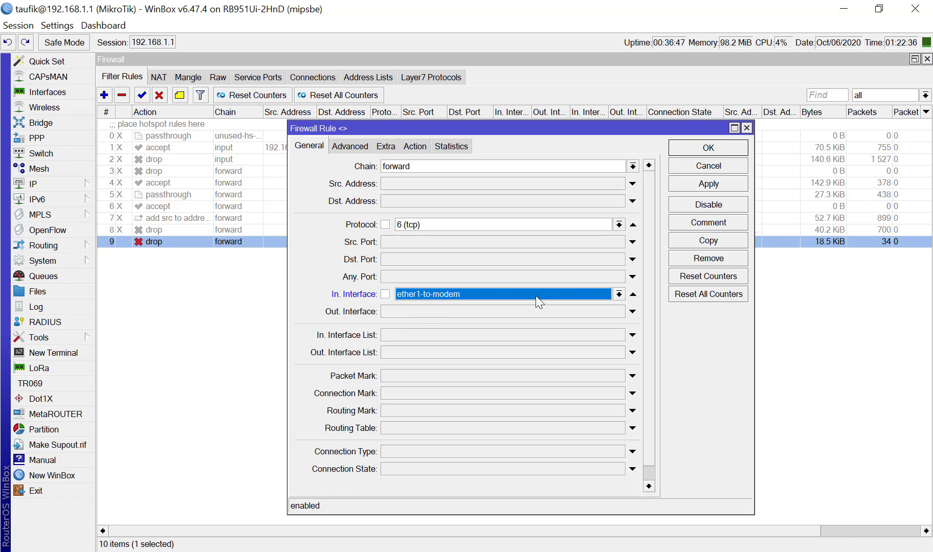
left_click(604, 293)
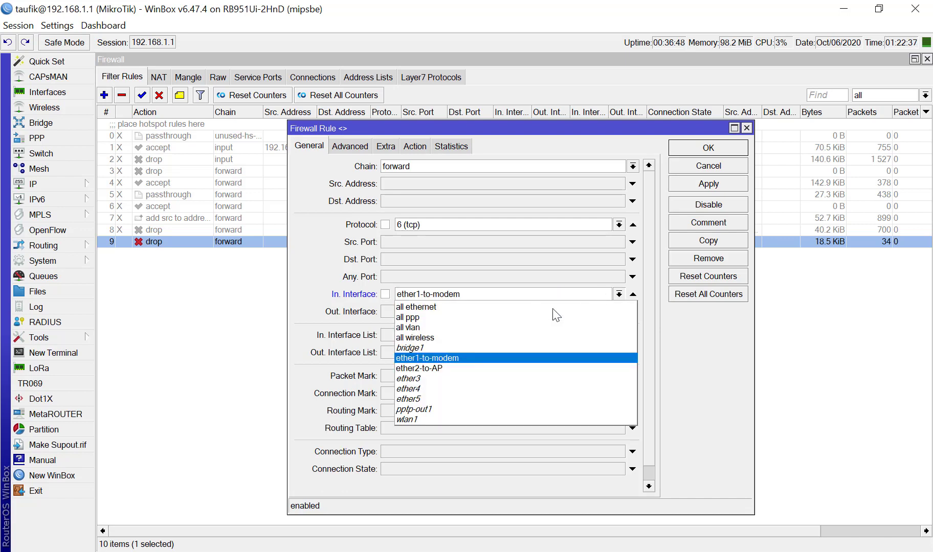
left_click(478, 370)
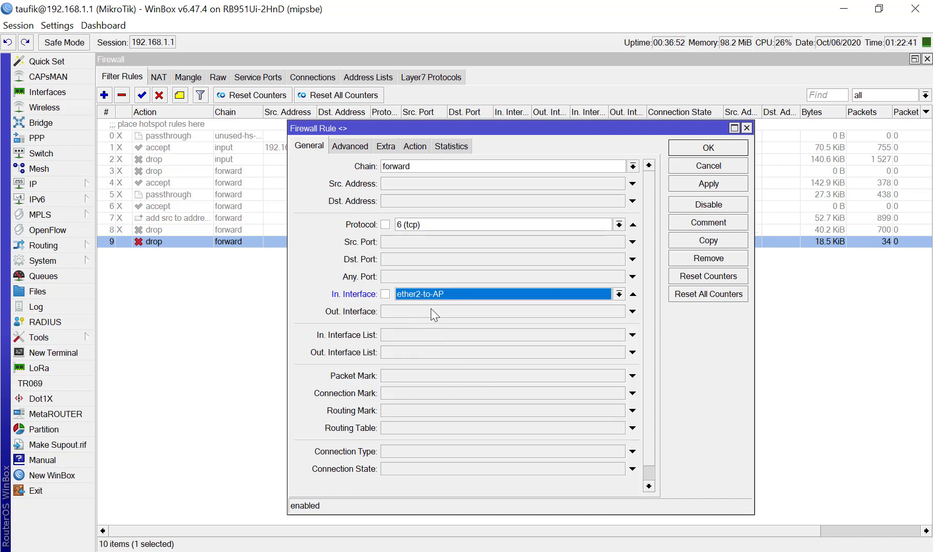
left_click(520, 293)
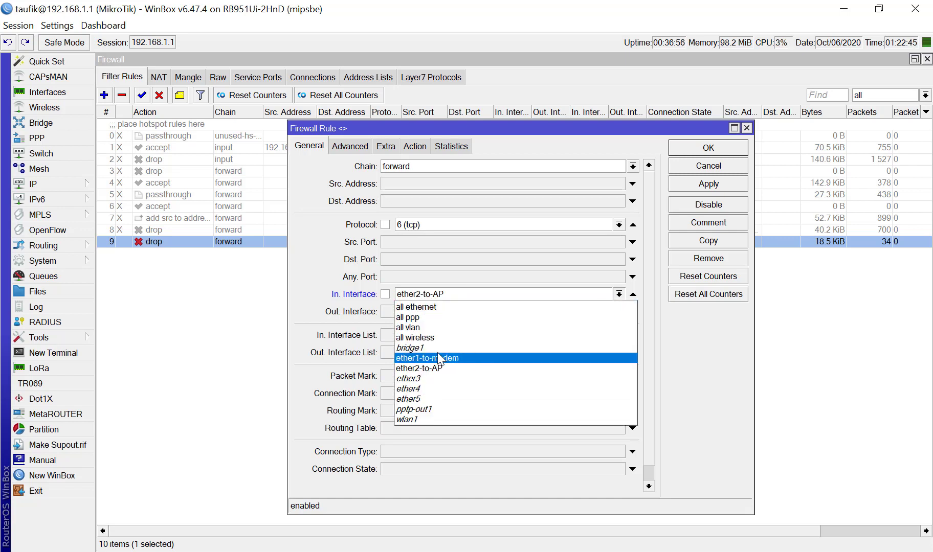
left_click(441, 366)
left_click(682, 150)
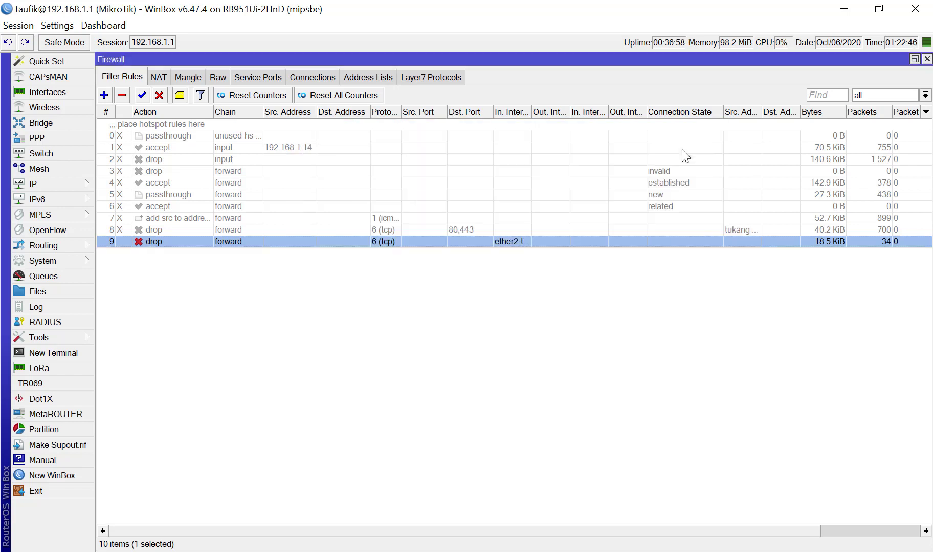
left_click(262, 101)
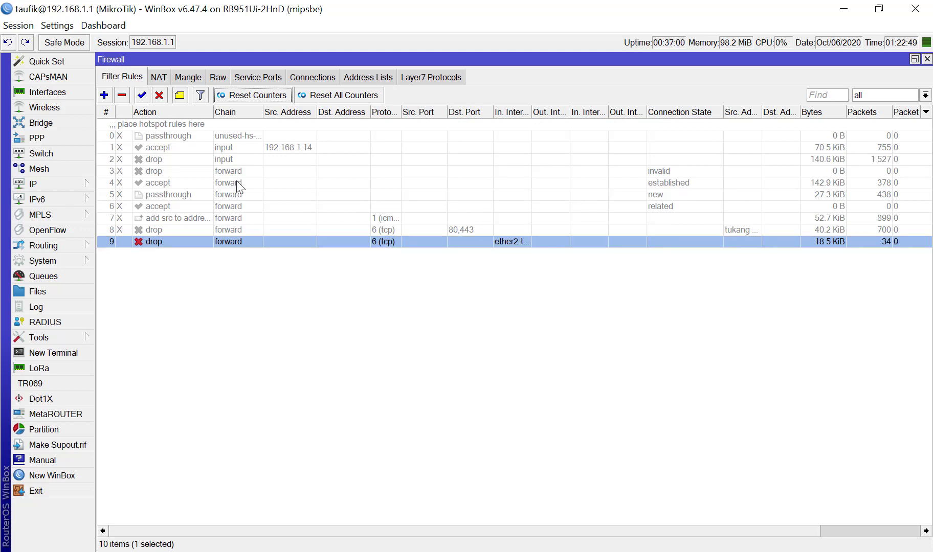
left_click(240, 297)
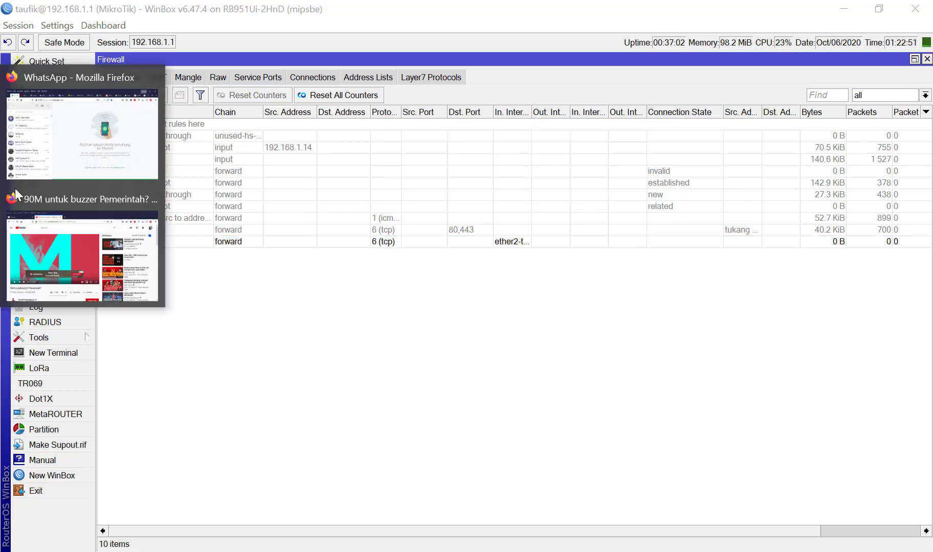
Step: Switch to the YouTube window, return to its home page, and play the Ronaldinho 2006 video to test the block, then pause it
left_click(73, 266)
left_click(84, 101)
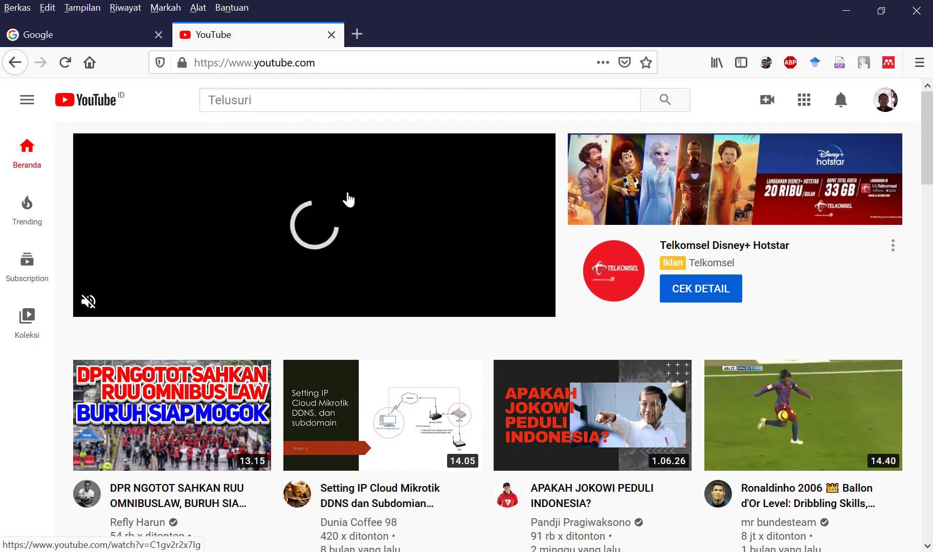
left_click(726, 381)
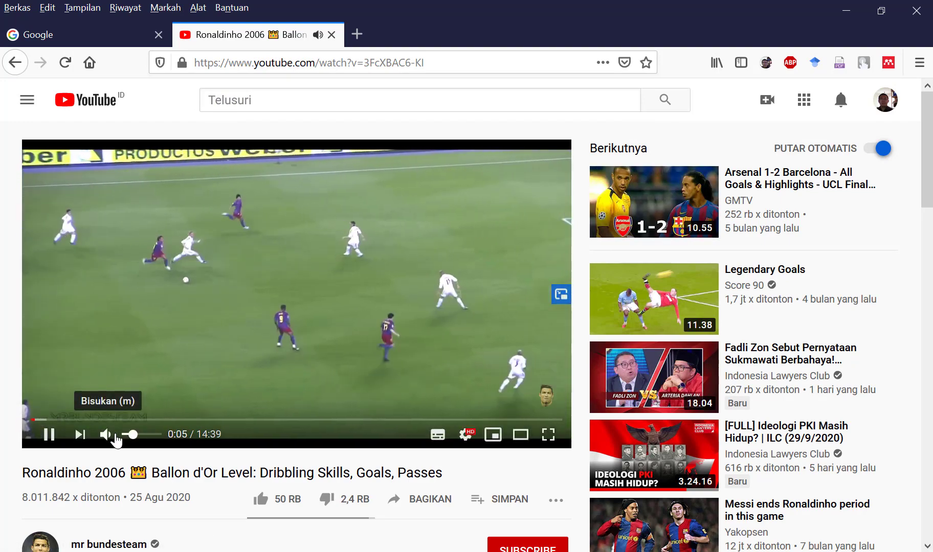
left_click(48, 434)
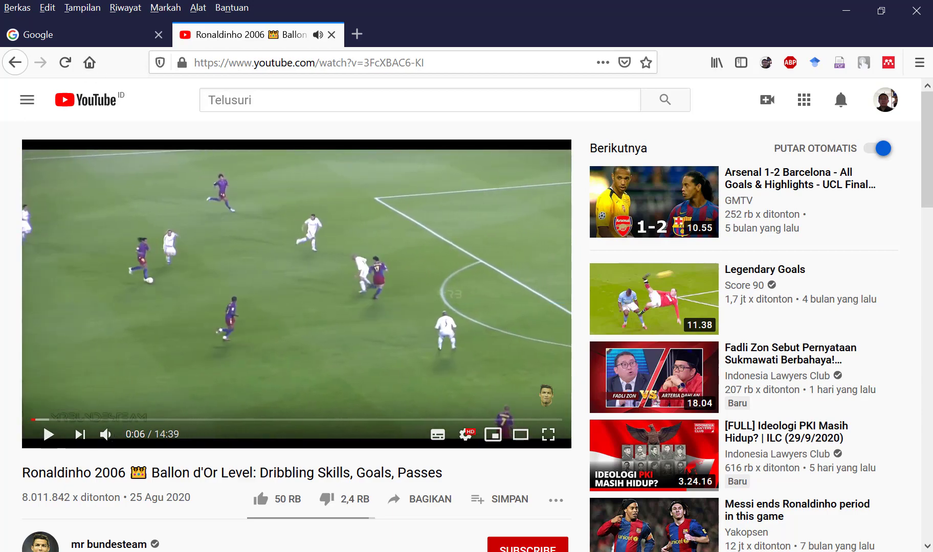
Step: Switch to WinBox, set the tcp drop rule's In. Interface to ether1-to-modem, review its other settings and save it
key("alt+Tab")
double_click(302, 242)
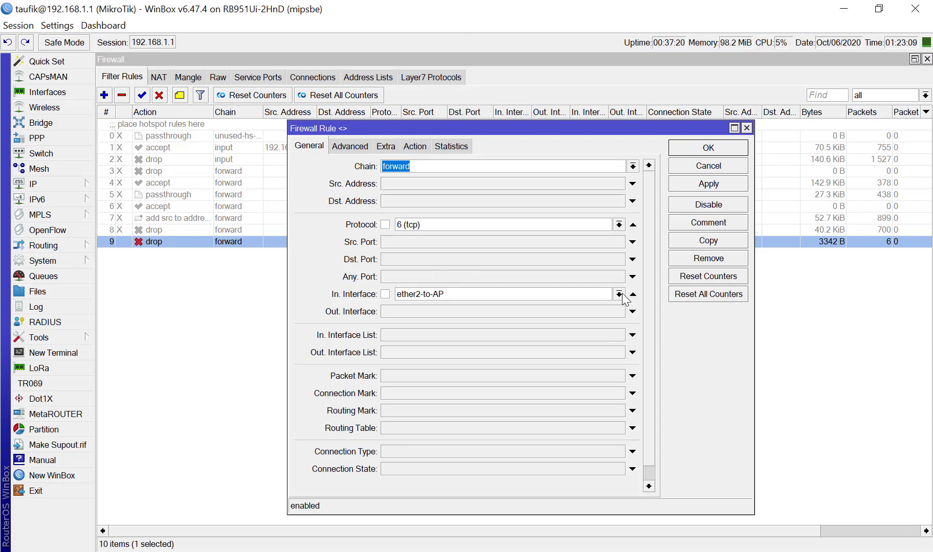
left_click(620, 294)
left_click(523, 353)
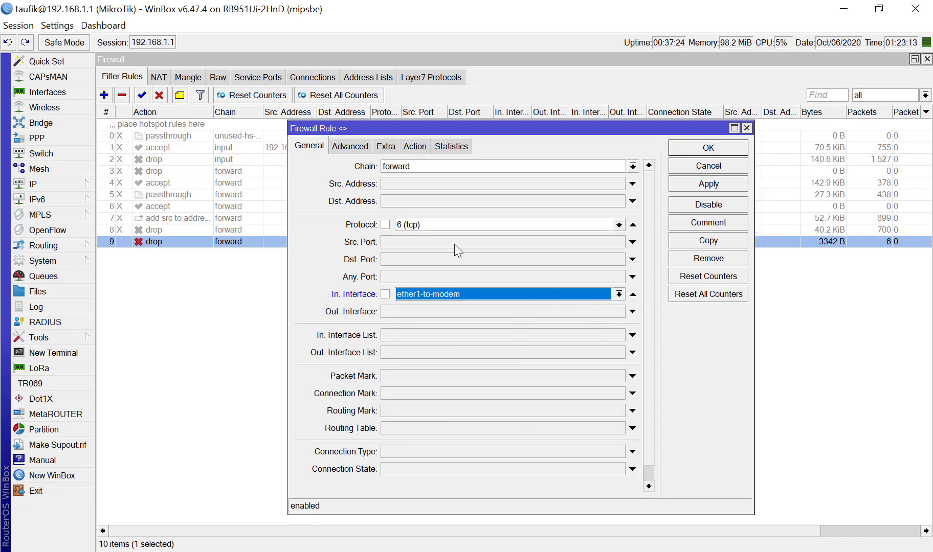
left_click(687, 185)
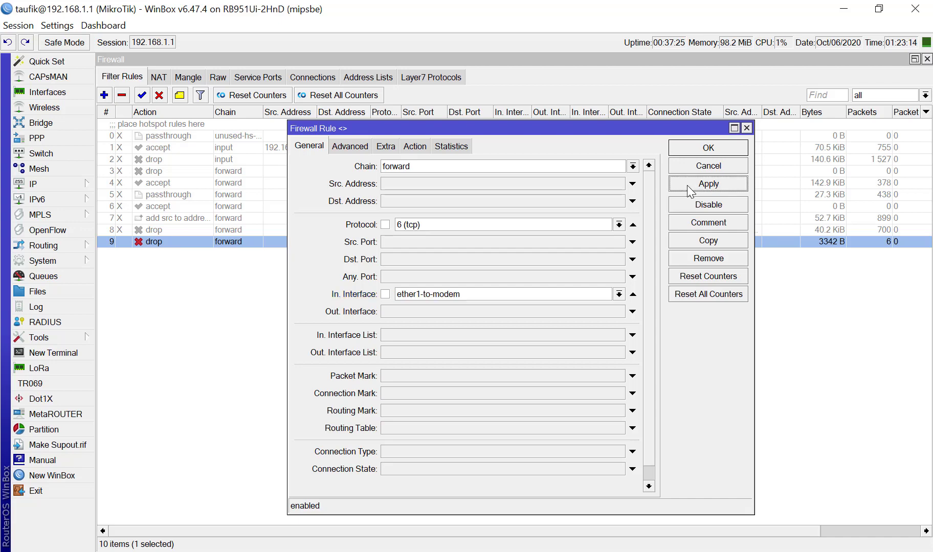
left_click(358, 148)
left_click(387, 146)
left_click(414, 147)
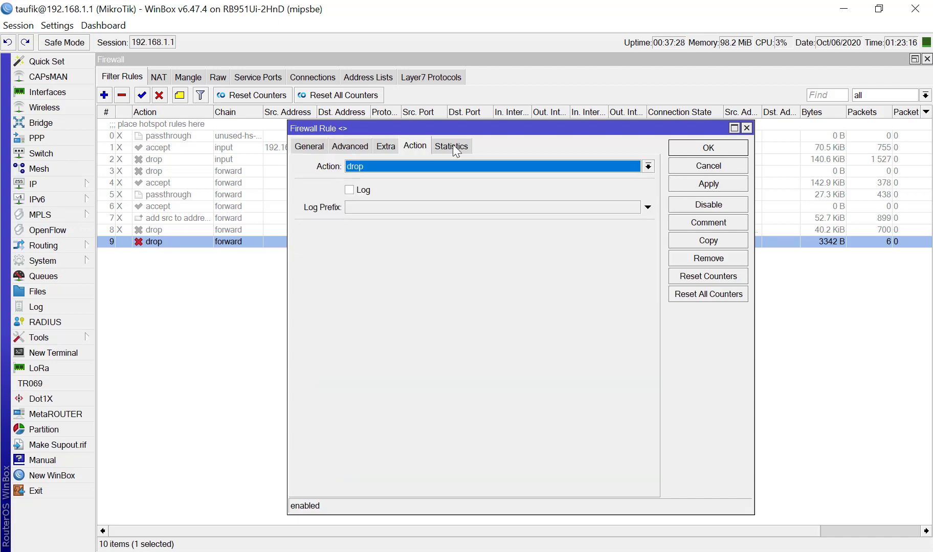
left_click(451, 146)
left_click(708, 148)
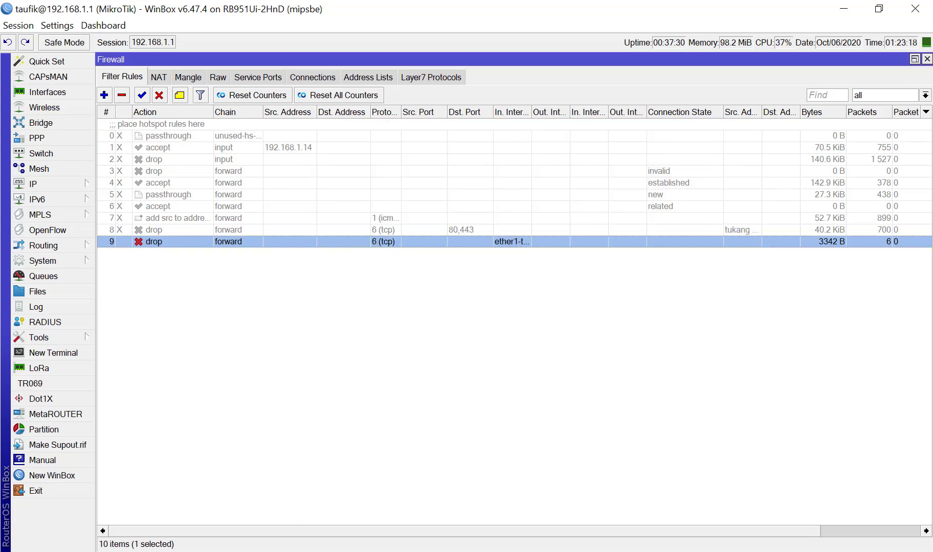
Step: Reset the counters of the tcp drop rule in the filter rules list
left_click(195, 290)
left_click(180, 242)
left_click(232, 94)
Step: Switch to the YouTube window, play "Politisi PKS Beberkan Proses Negoisasi RUU Cipta Kerja" from the home page, skip its ad and pause it
left_click(112, 205)
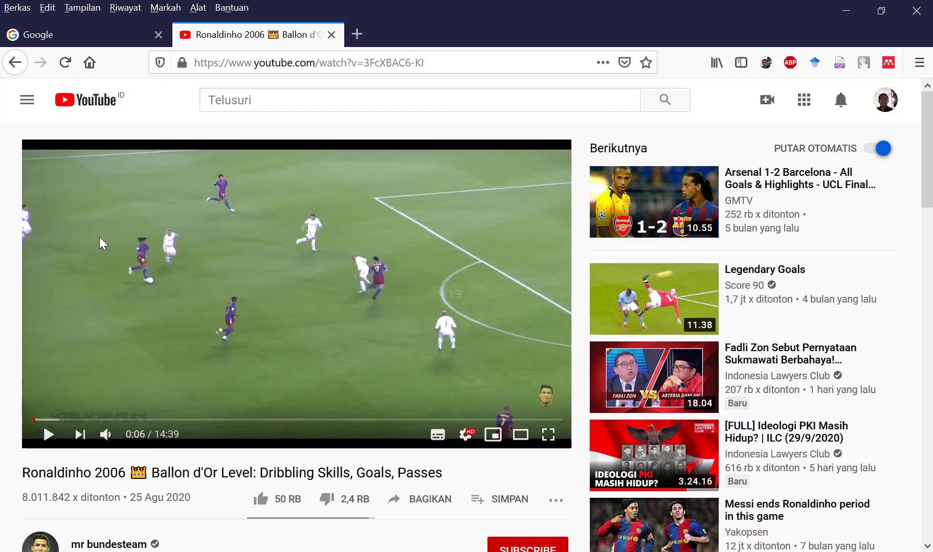
left_click(84, 107)
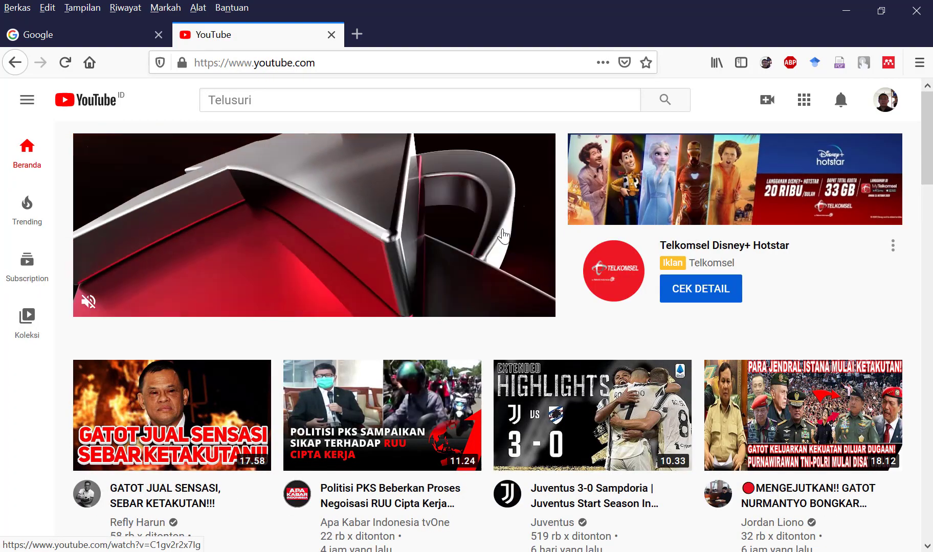
left_click(404, 421)
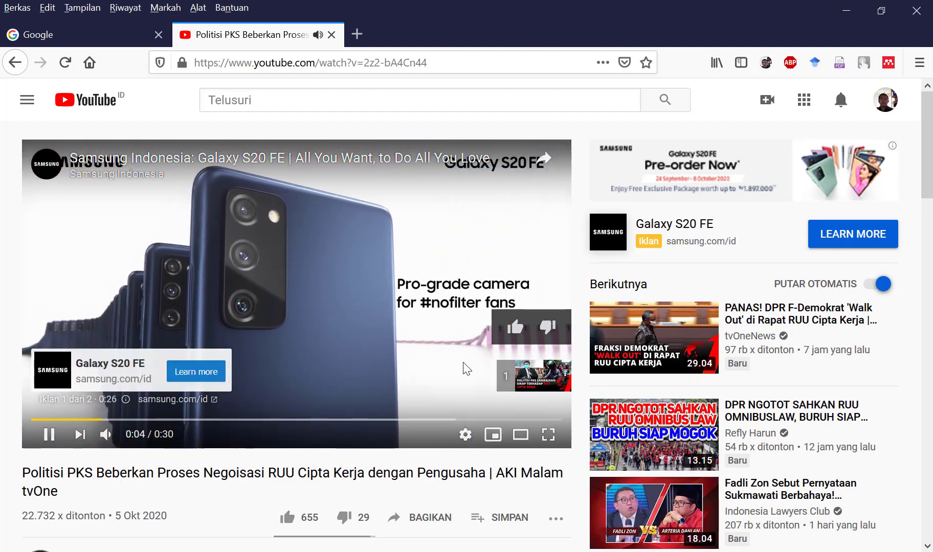
left_click(532, 378)
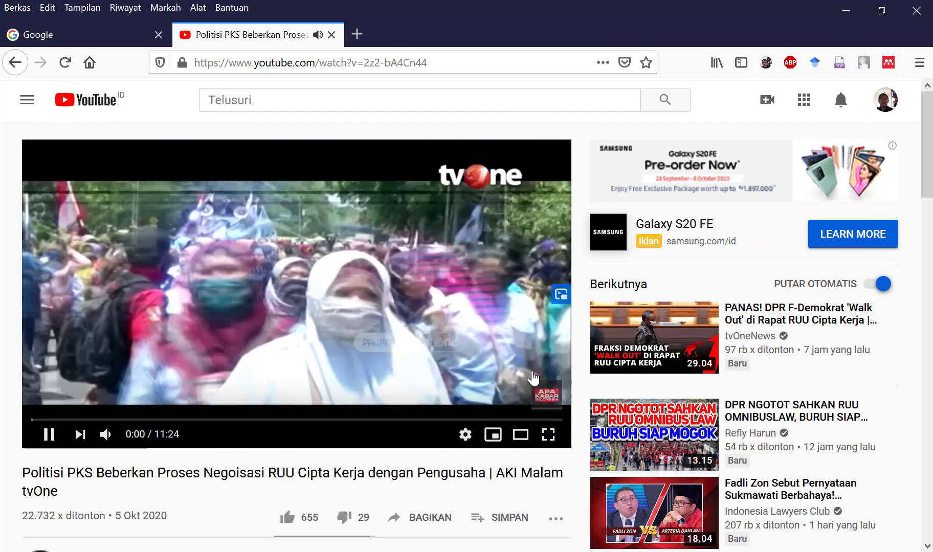
mouse_move(105, 440)
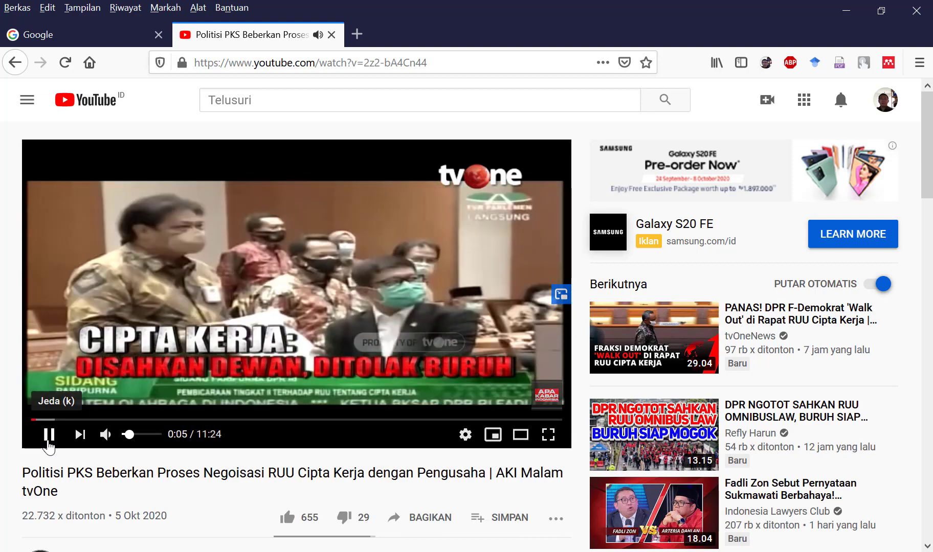
left_click(48, 443)
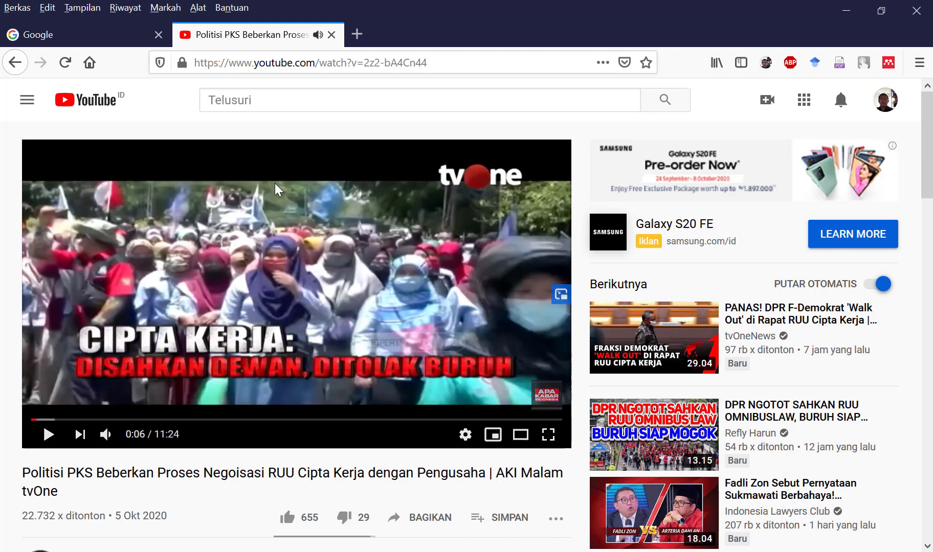
Step: Return to WinBox and reopen the tcp drop rule to check its statistics, general settings and content match
key("alt+Tab")
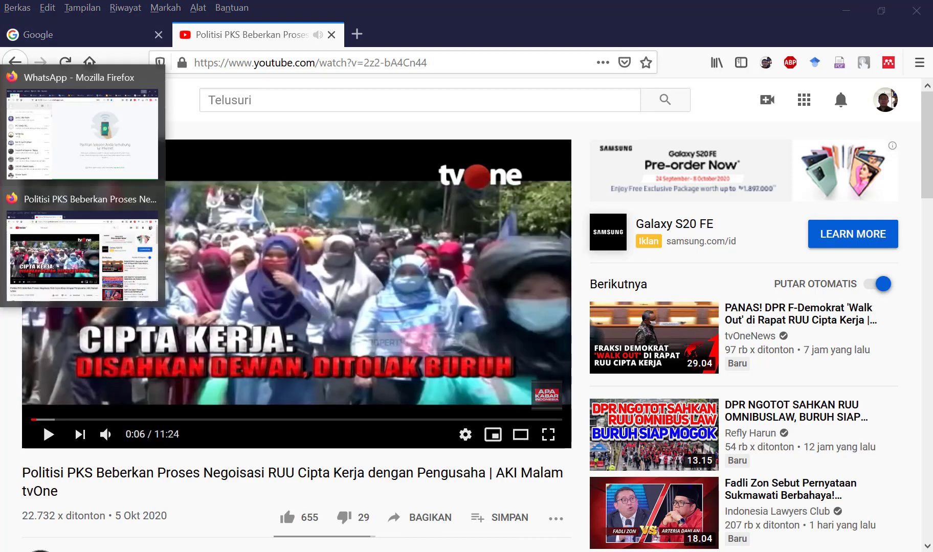
left_click(357, 310)
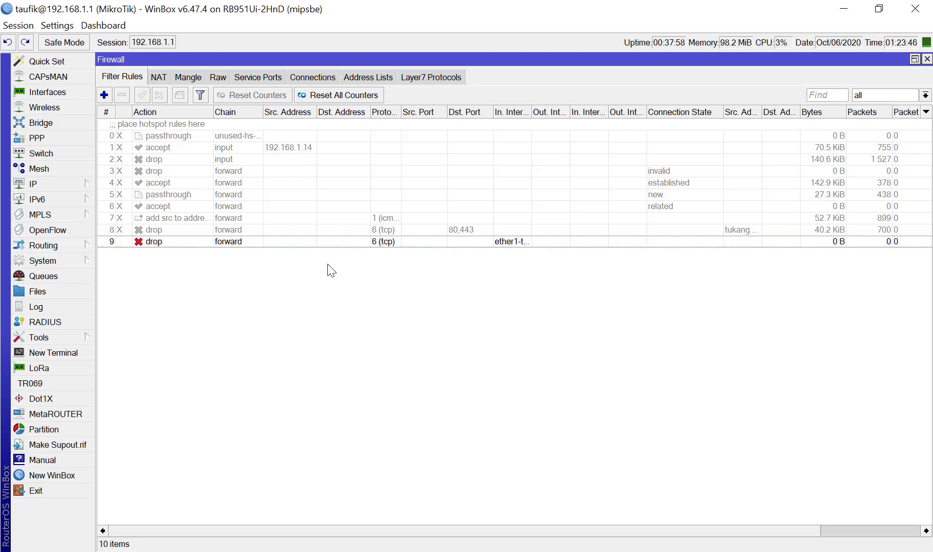
double_click(528, 245)
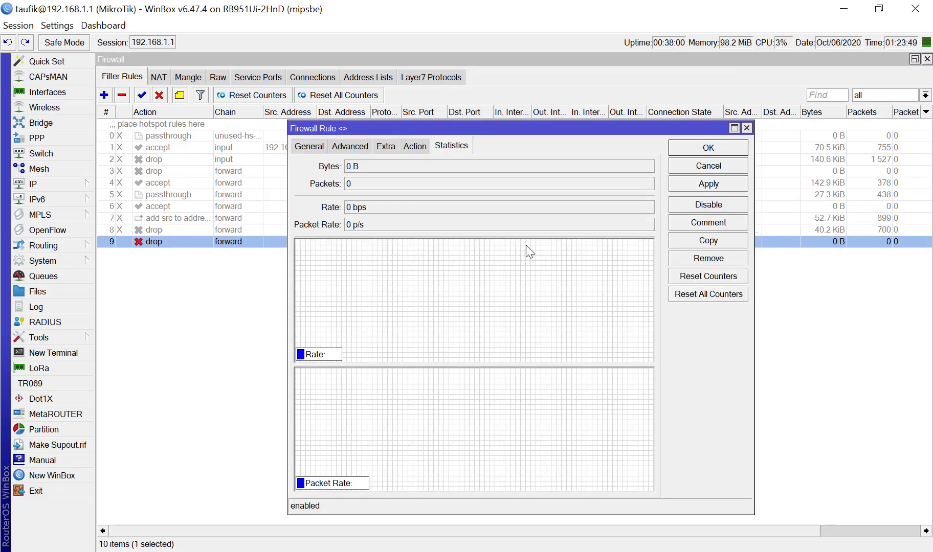
left_click(301, 148)
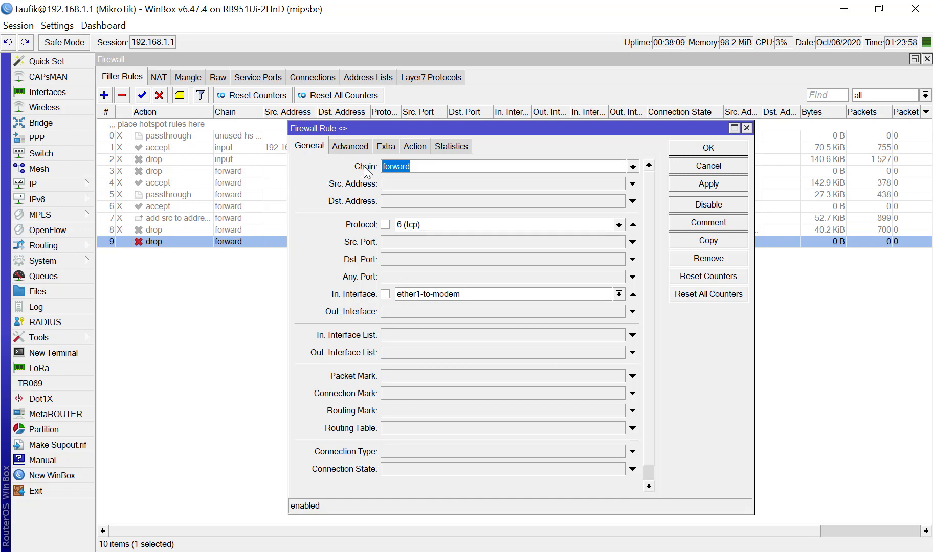
left_click(373, 147)
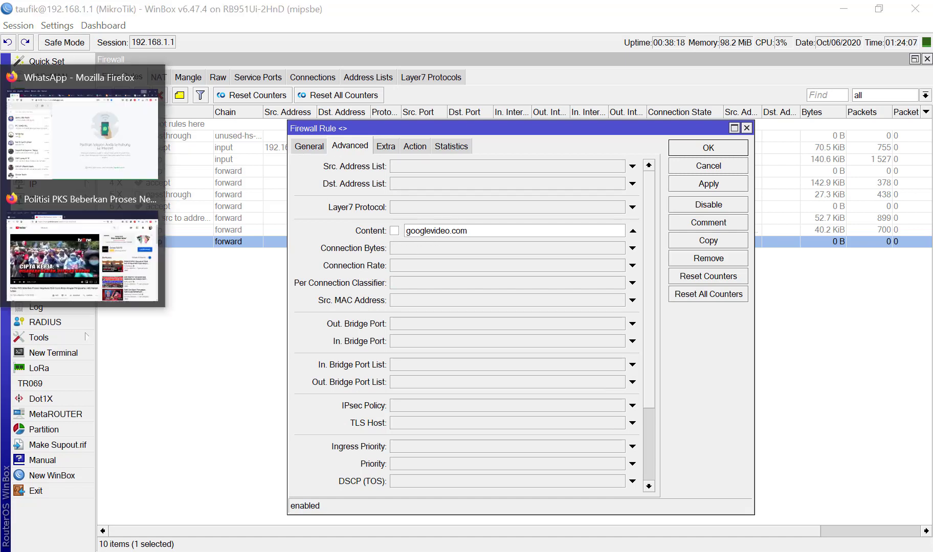
Step: Look at the paused YouTube video again, then recheck the drop rule's extra, action and advanced settings in WinBox
left_click(56, 242)
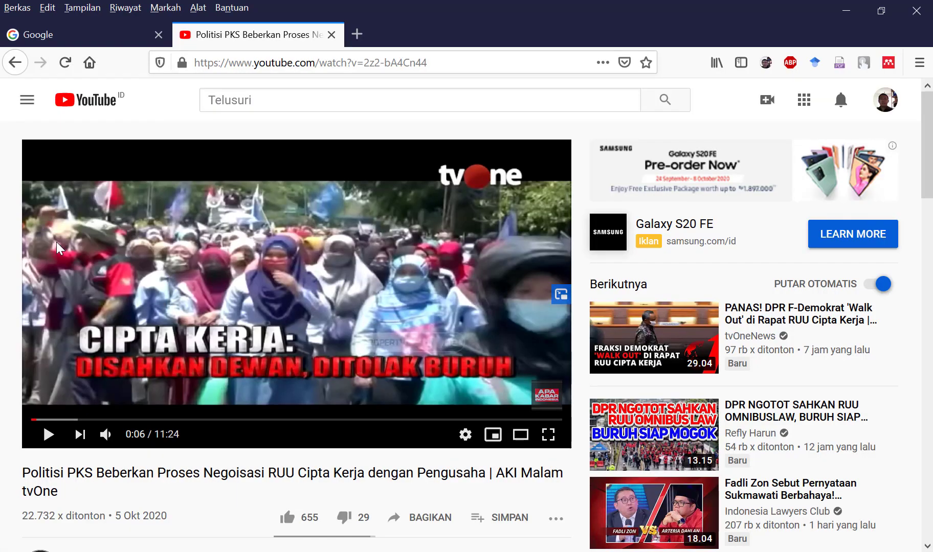
mouse_move(6, 200)
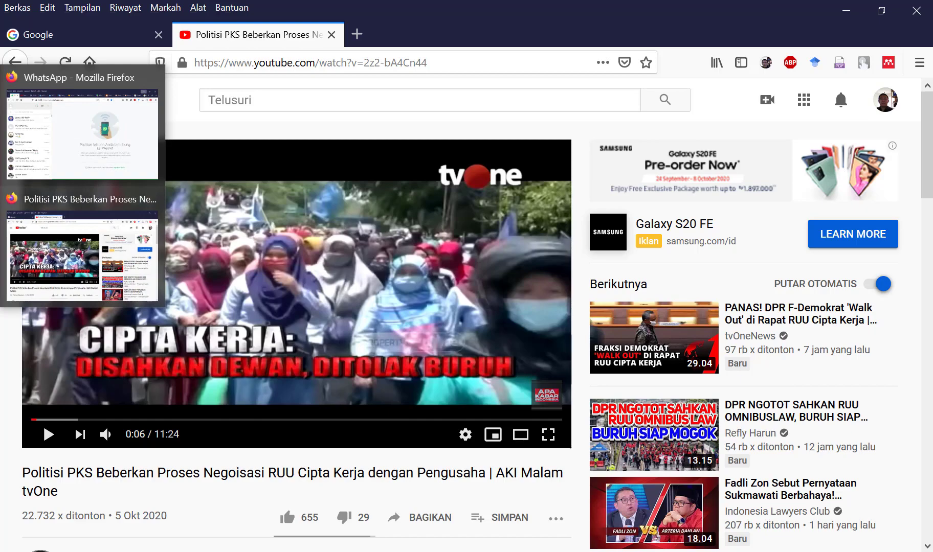
key("alt+Tab")
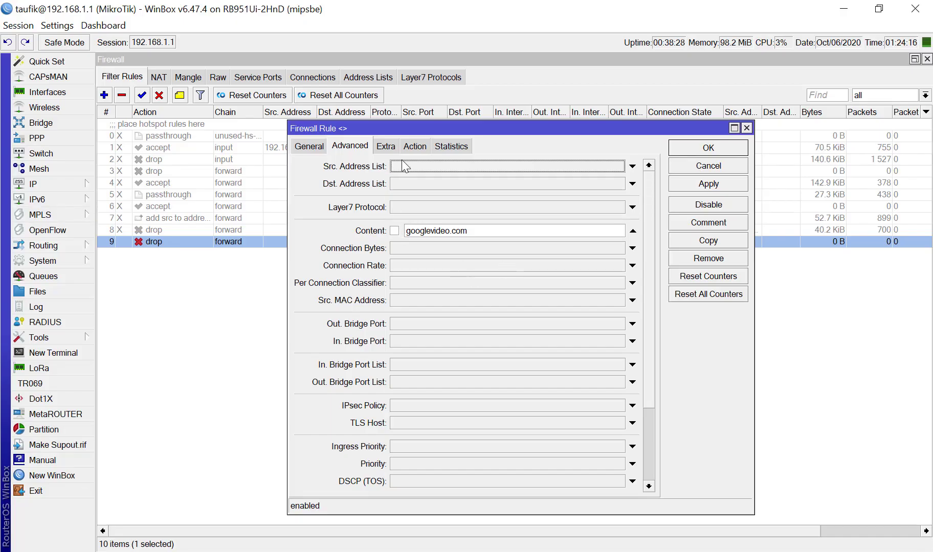
left_click(386, 147)
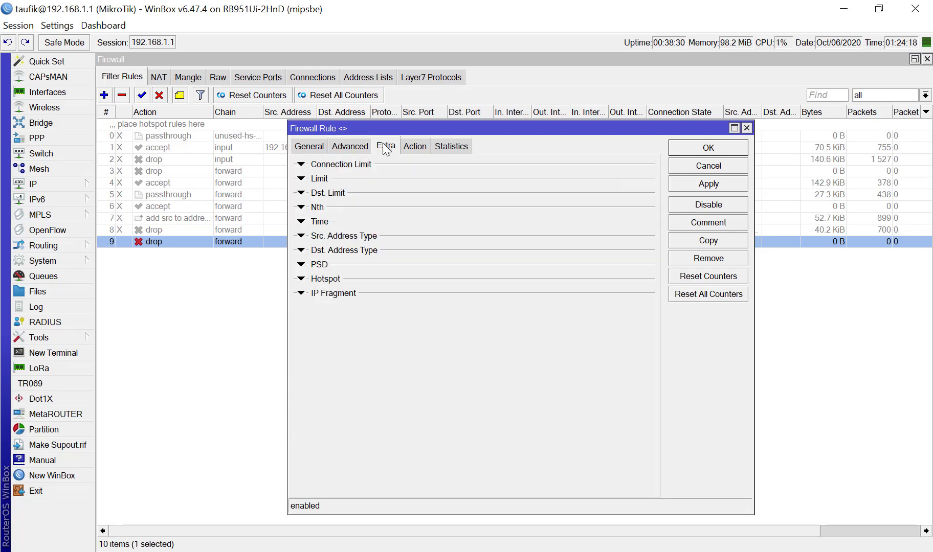
left_click(415, 146)
left_click(368, 148)
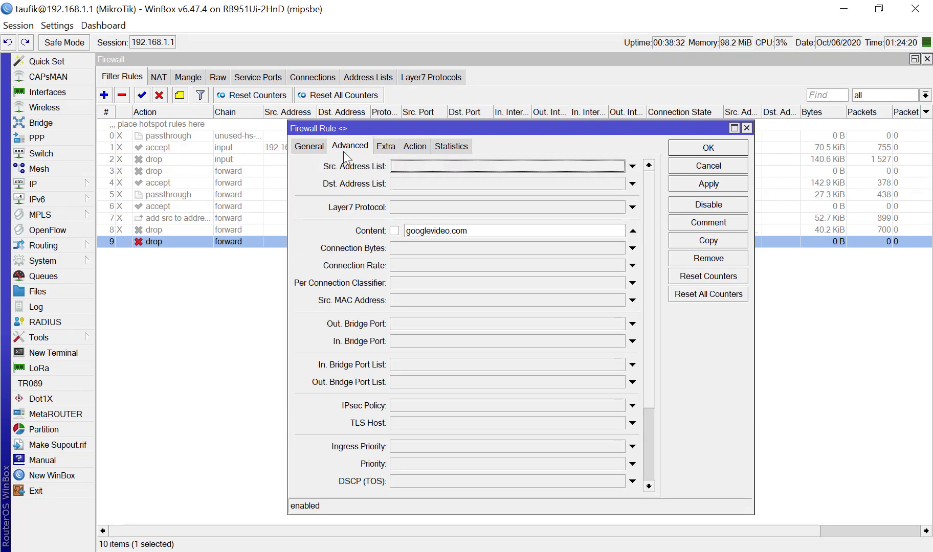
Step: Change the drop rule's content match to *.googlevideo.com and apply it
type(".")
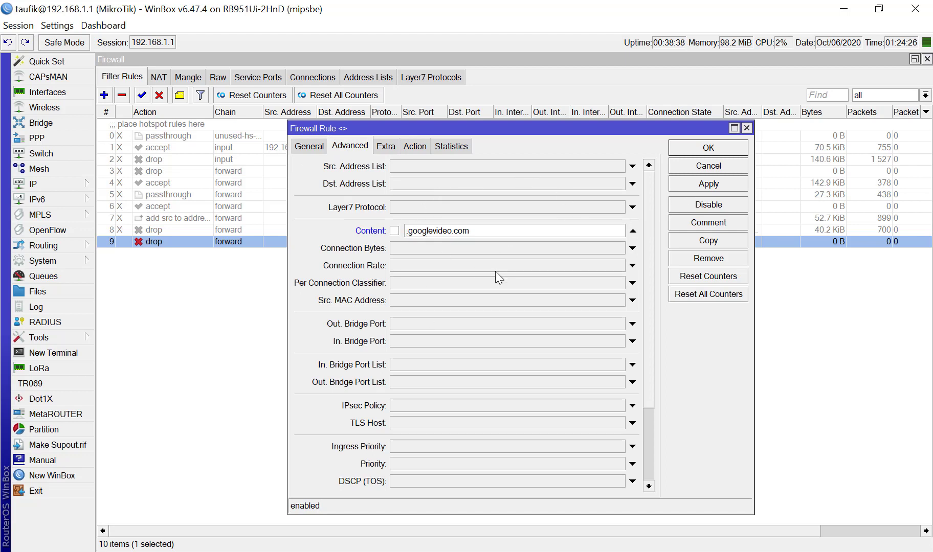
type("*")
left_click(714, 185)
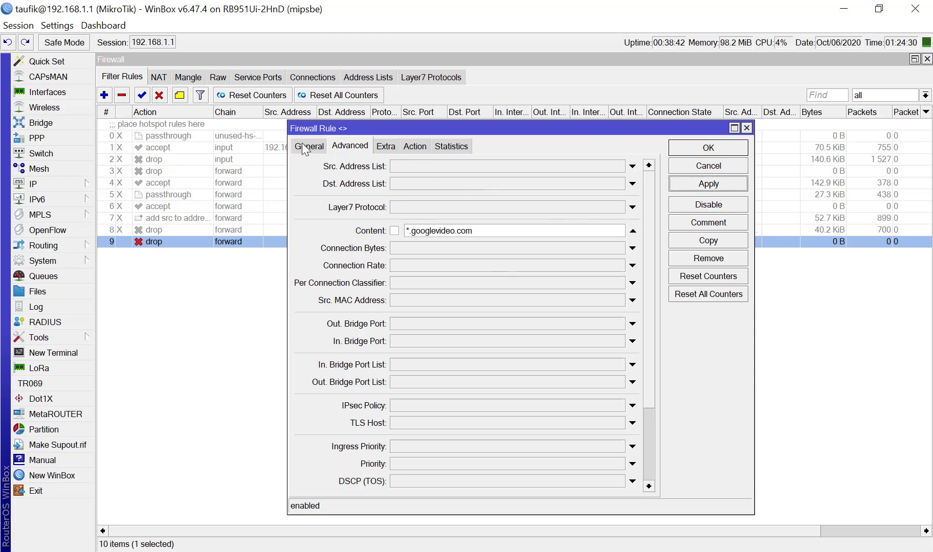
Step: Remove the protocol and In. Interface conditions from the forward drop rule, save it and select it in the filter rules list
left_click(309, 146)
left_click(634, 225)
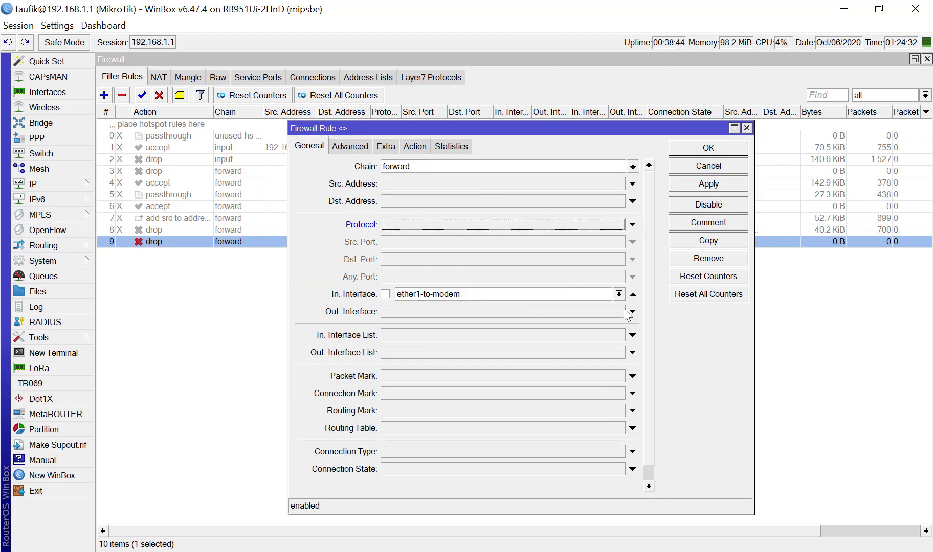
left_click(633, 295)
left_click(703, 153)
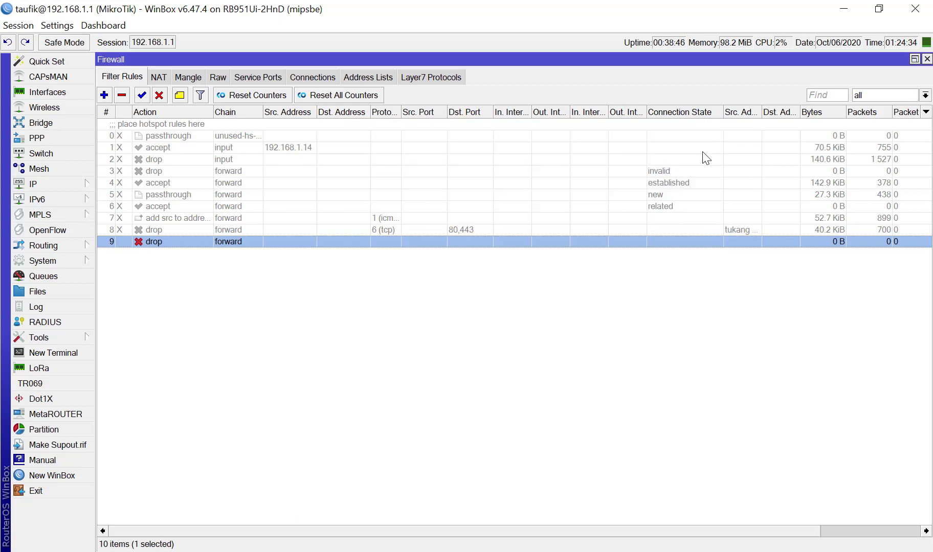
left_click(378, 319)
left_click(165, 242)
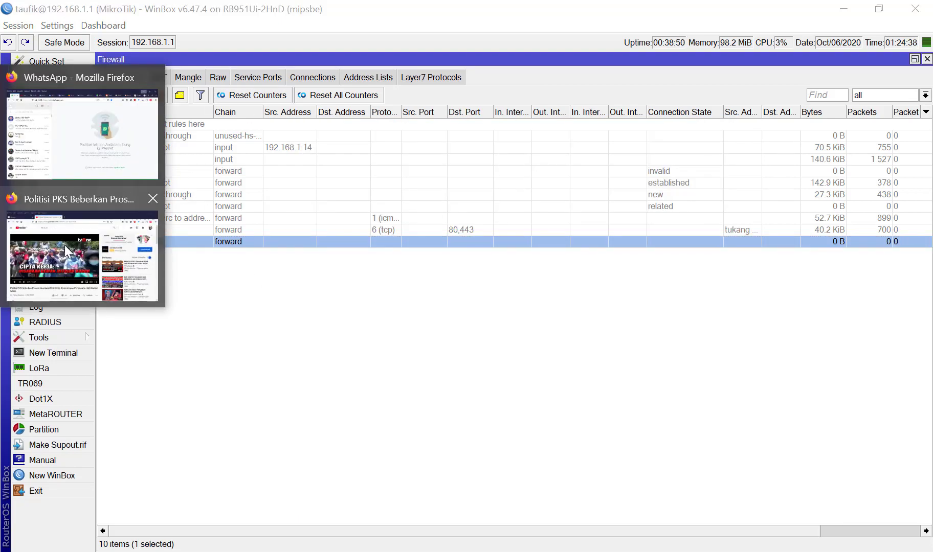
Step: Switch to the YouTube window, play "Poin-poin Kontroversial UU Cipta Kerja" from the home page and pause it
left_click(87, 245)
left_click(95, 104)
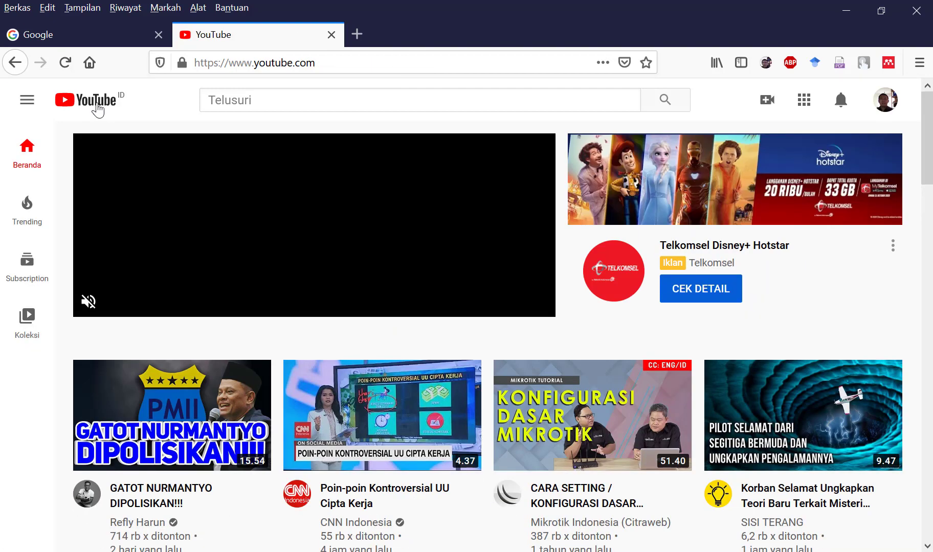
left_click(334, 384)
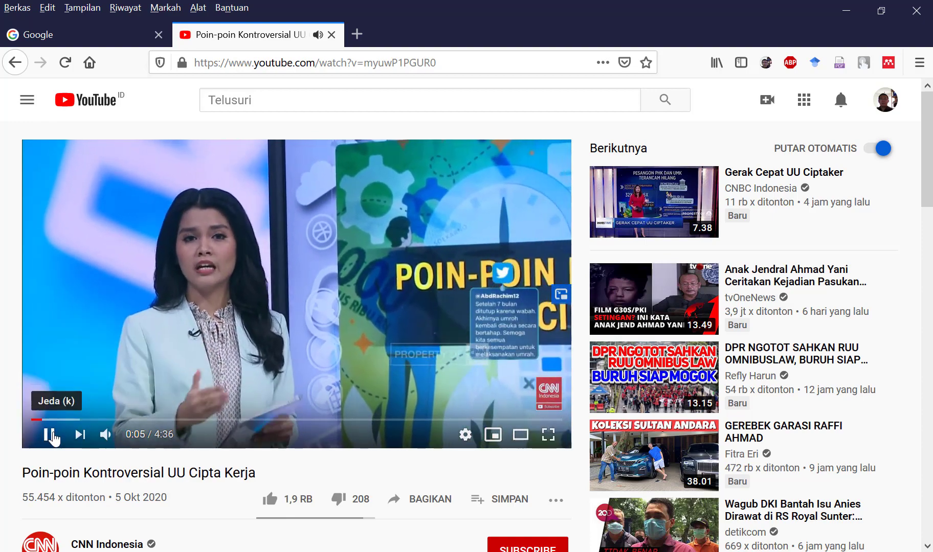
left_click(50, 436)
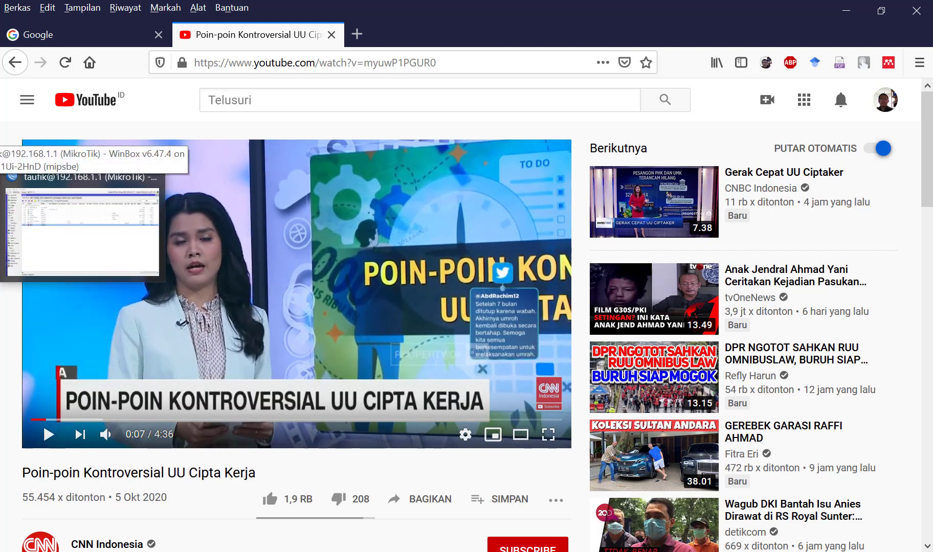
Step: Switch to the WinBox session on 192.168.1.1 and select the enabled forward drop rule, number 9, in the firewall filter rules
left_click(21, 245)
left_click(359, 332)
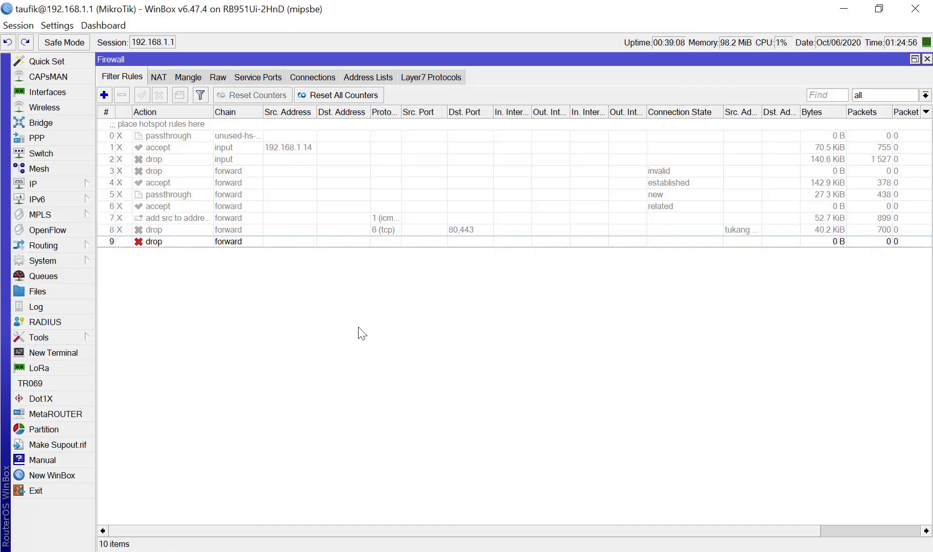
left_click(755, 244)
left_click(270, 276)
left_click(242, 243)
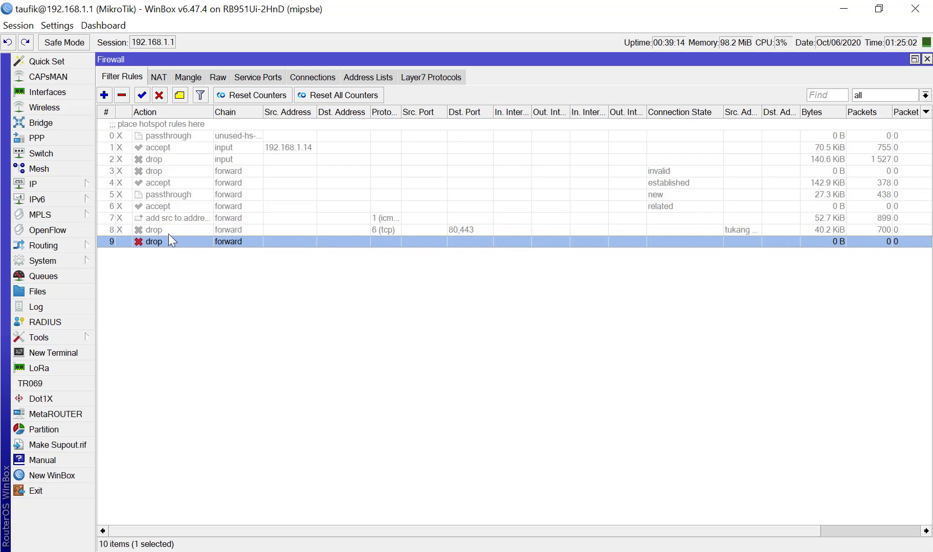
Step: From the WinBox address list, connect to the saved router Biznet-Kramat98 and maximize its session window
left_click(64, 217)
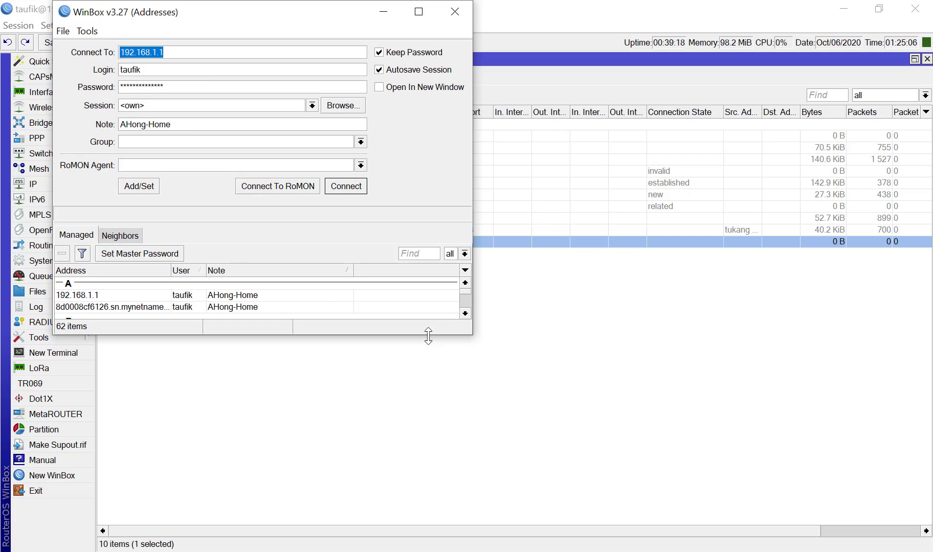
left_click_drag(429, 334, 428, 369)
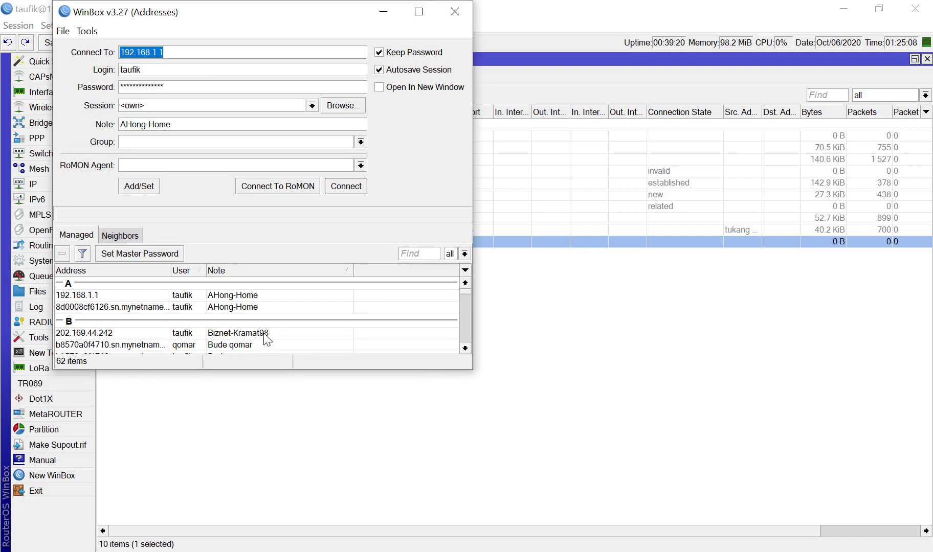
double_click(264, 333)
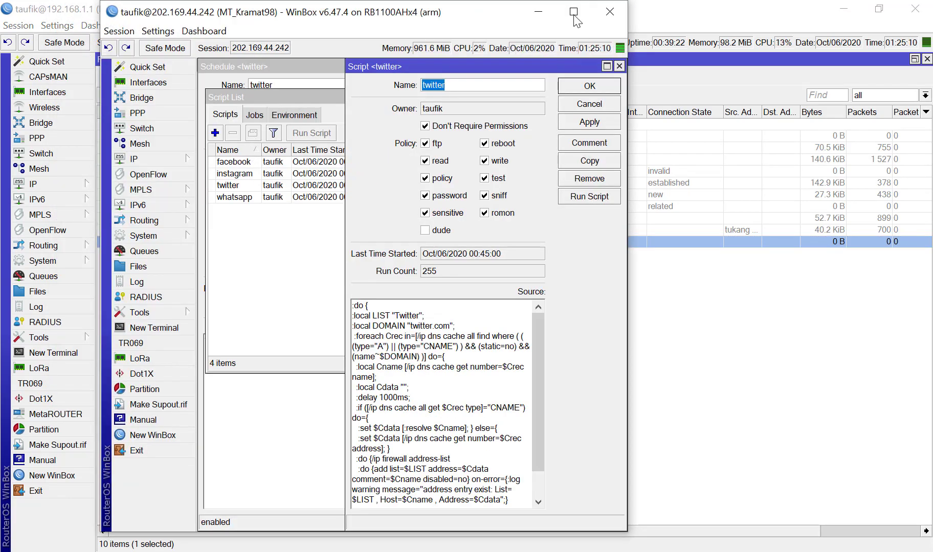
left_click(574, 12)
Step: Close the script and scheduler windows, then display the maximized firewall filter rules to find the Drop Youtube entries
left_click(518, 61)
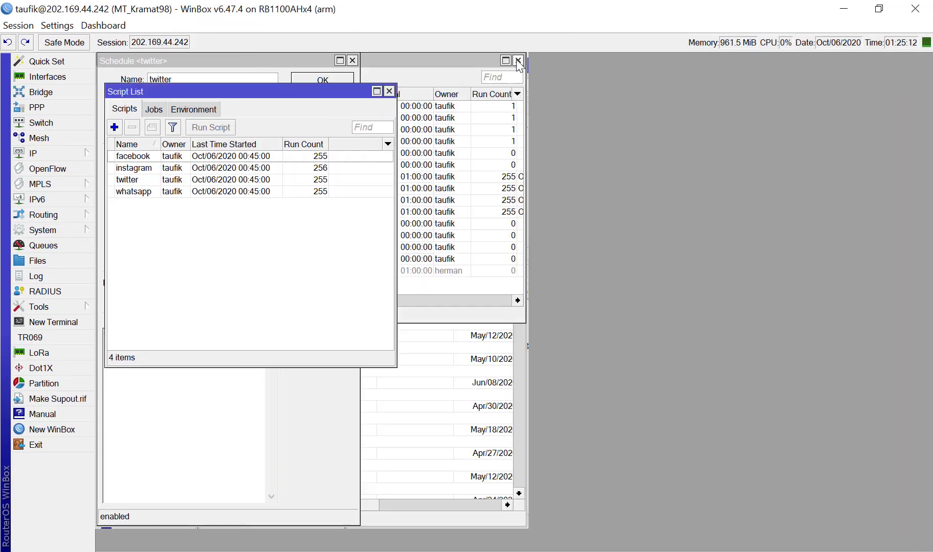
left_click(389, 92)
left_click(80, 154)
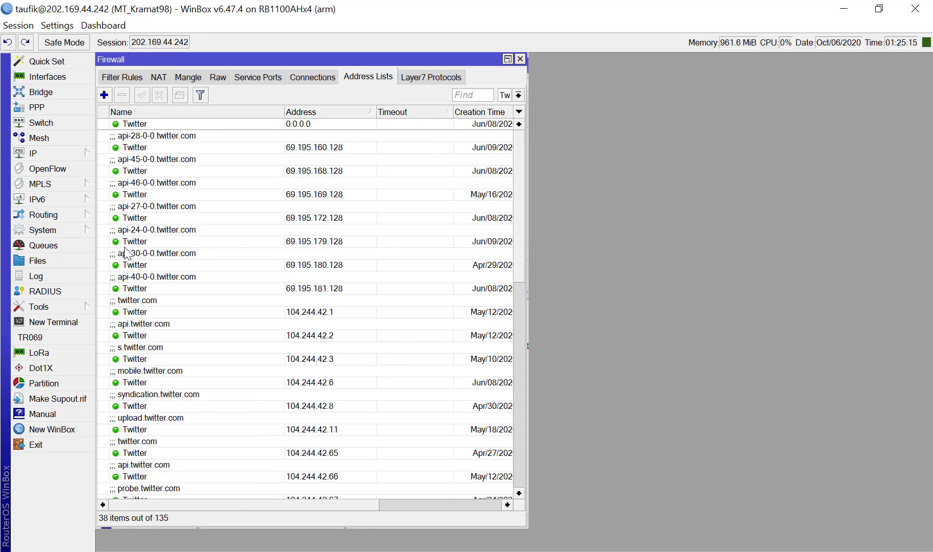
left_click(140, 74)
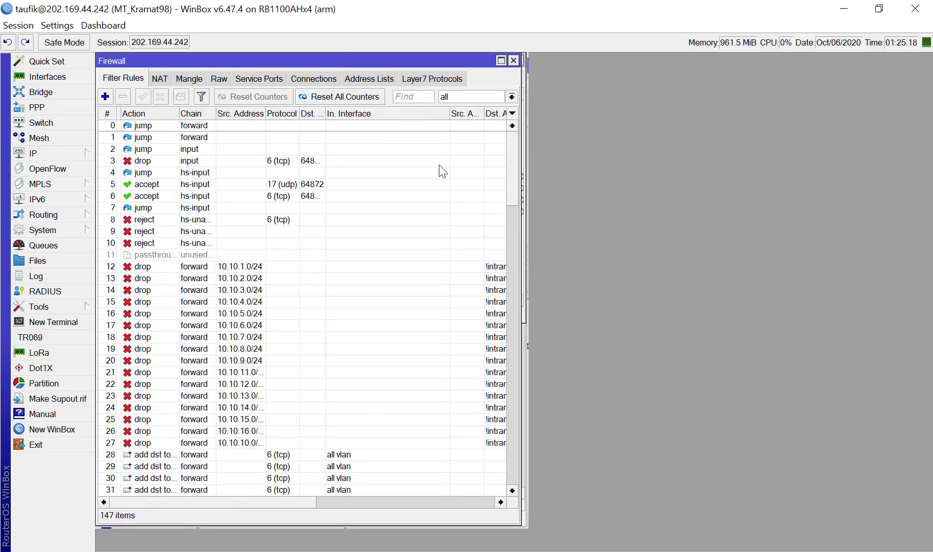
left_click(507, 59)
scroll(621, 343, "down", 6)
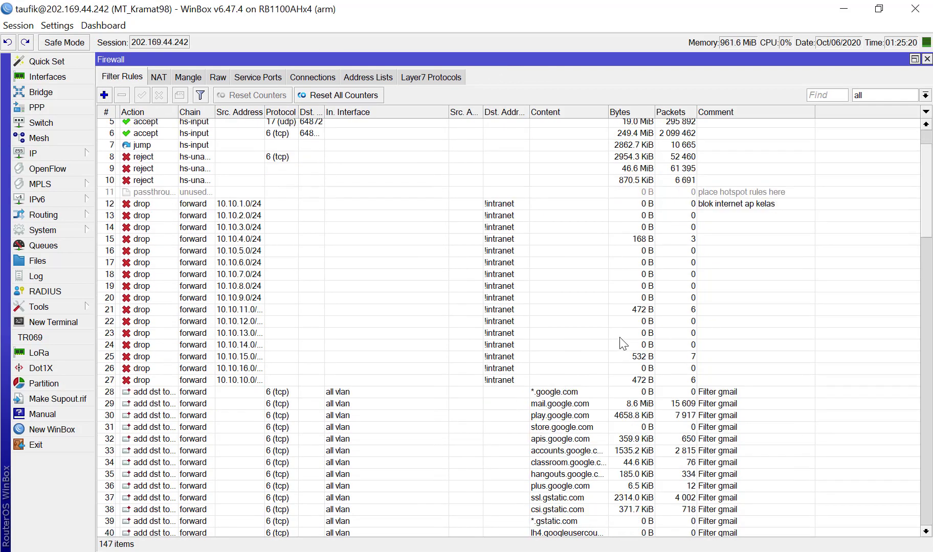
scroll(623, 342, "down", 1)
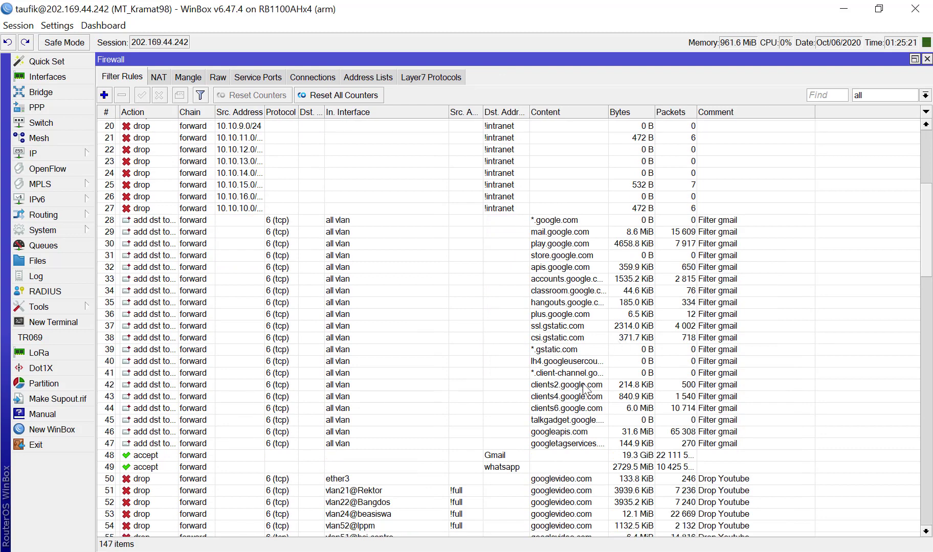
Step: Examine the general, advanced, extra and action settings of the ether3 Drop Youtube rule, then close it and minimize that session
left_click(482, 468)
left_click(452, 481)
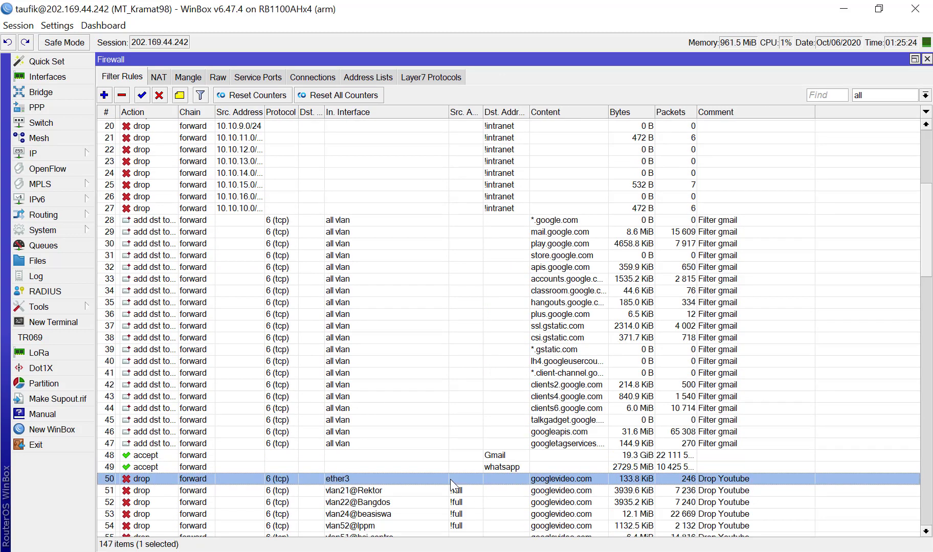
double_click(346, 478)
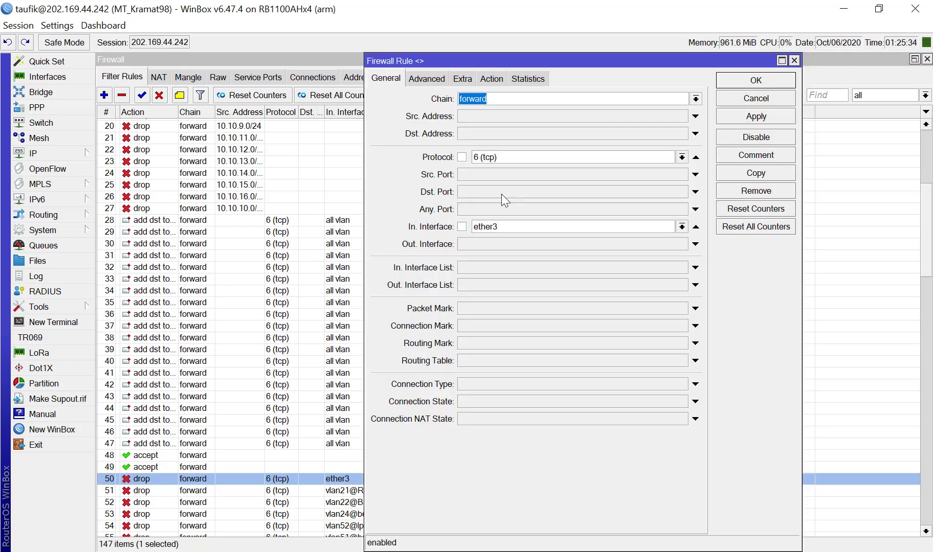
left_click(427, 79)
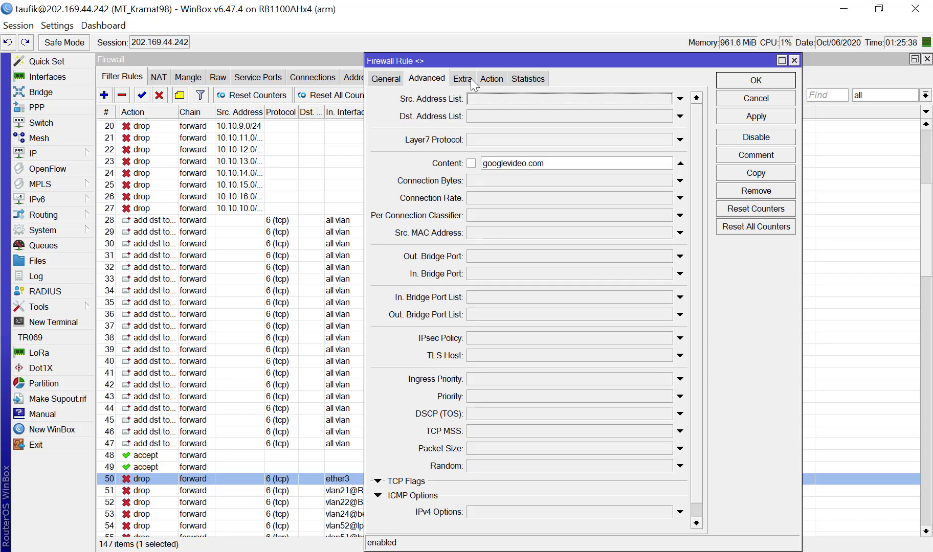
left_click(471, 78)
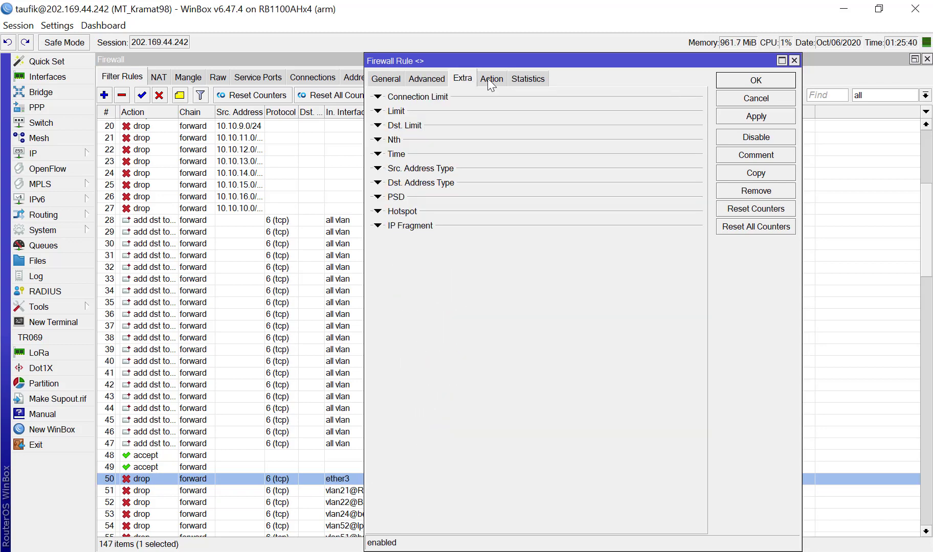
left_click(488, 78)
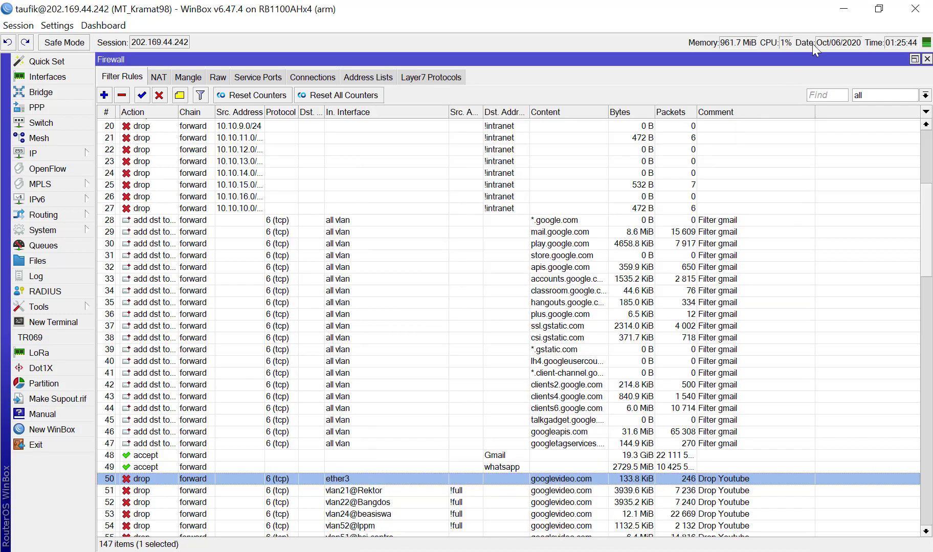
left_click(746, 96)
left_click(853, 14)
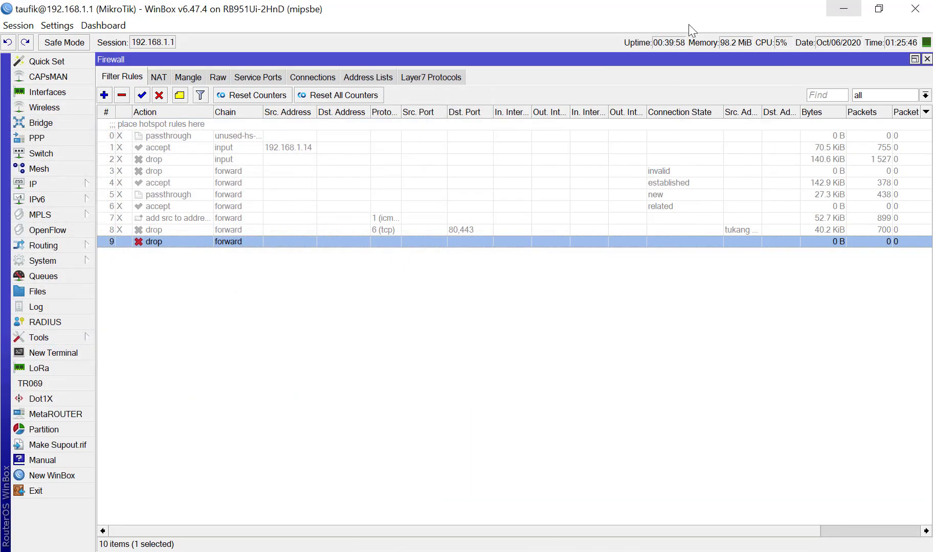
Step: In forward drop rule 9 on 192.168.1.1, set the protocol to 6 (tcp) and the incoming interface to ether2-to-AP
left_click(243, 242)
double_click(243, 241)
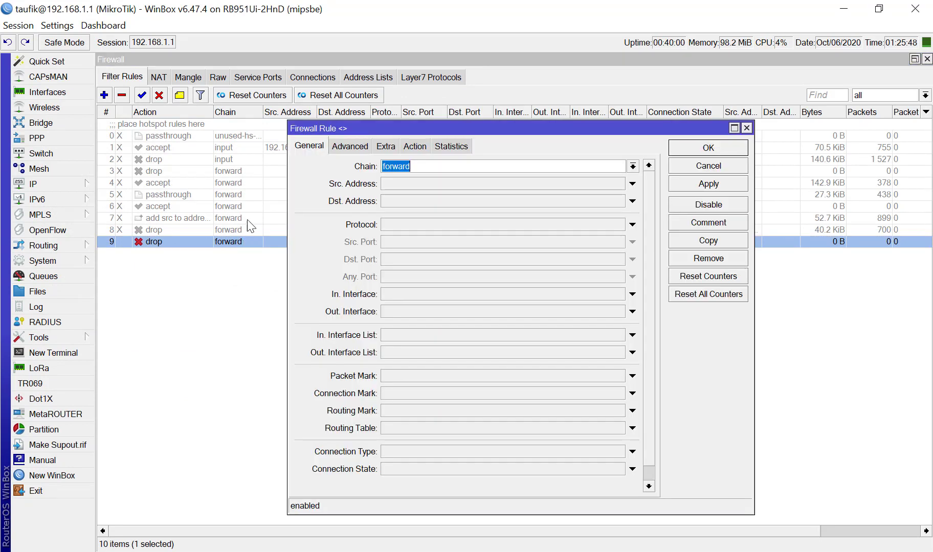
left_click(392, 224)
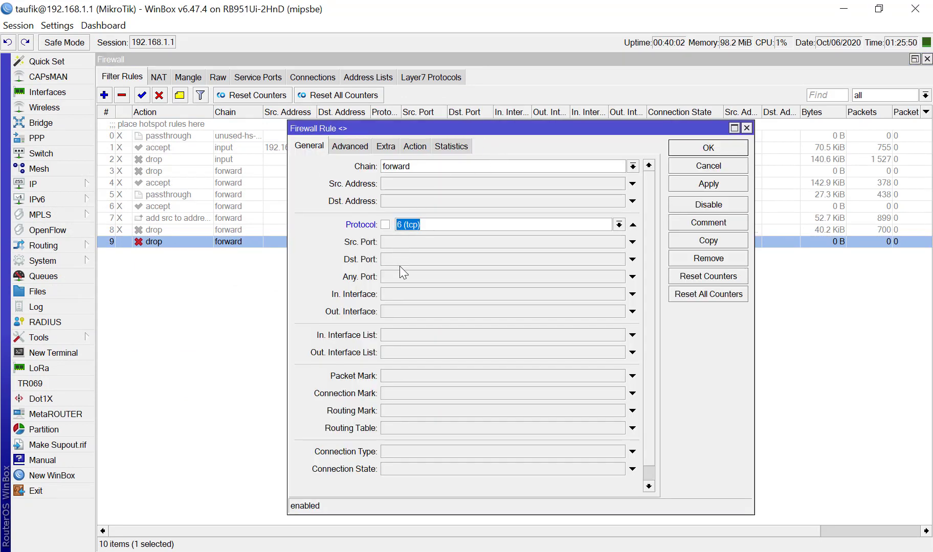
left_click(389, 290)
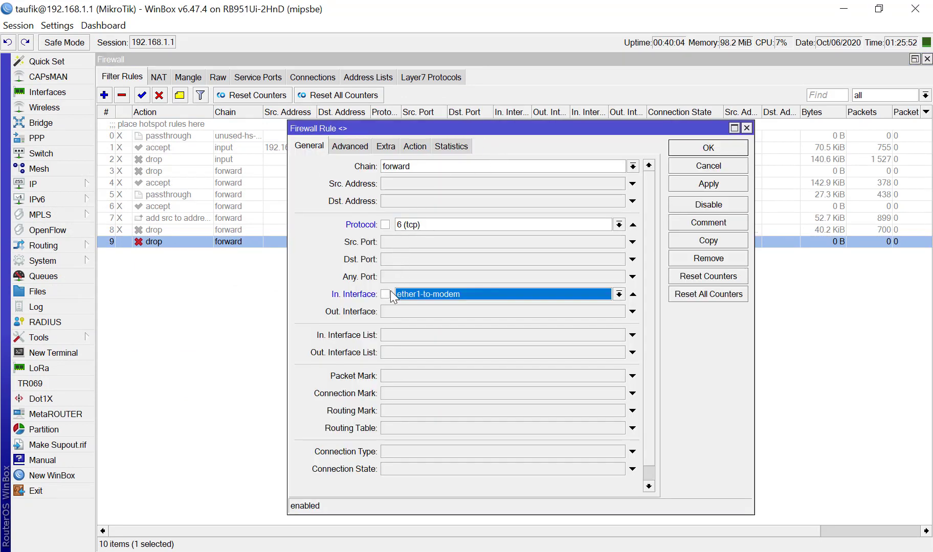
left_click(423, 296)
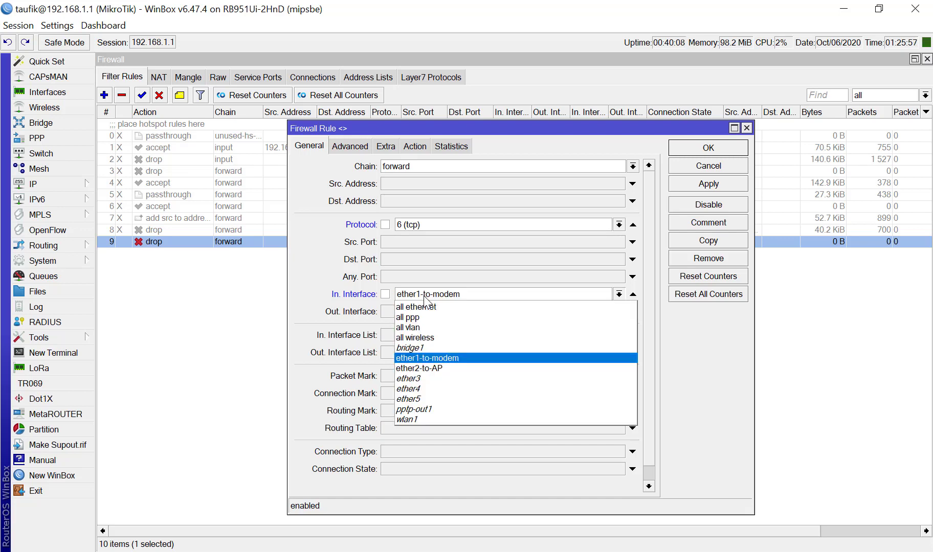
left_click(433, 365)
Step: Set the drop rule's Content match to googlevideo.com, apply it, check the action, extra and statistics settings, and confirm the rule
left_click(349, 148)
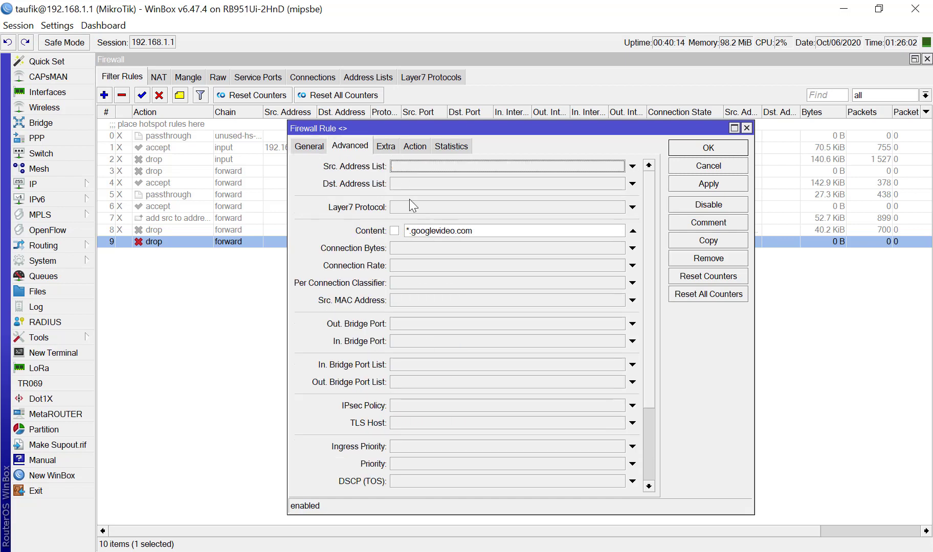
left_click_drag(414, 233, 394, 233)
key("BackSpace")
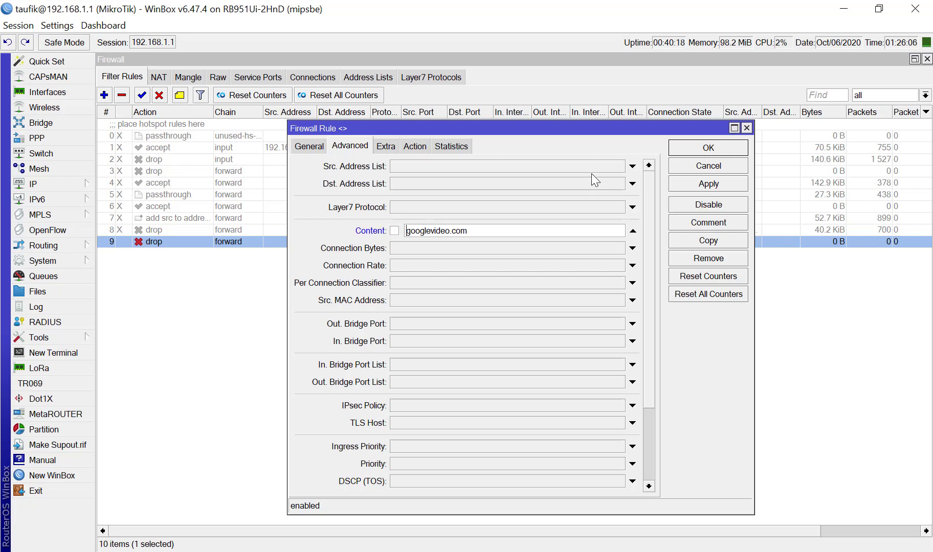
left_click(697, 186)
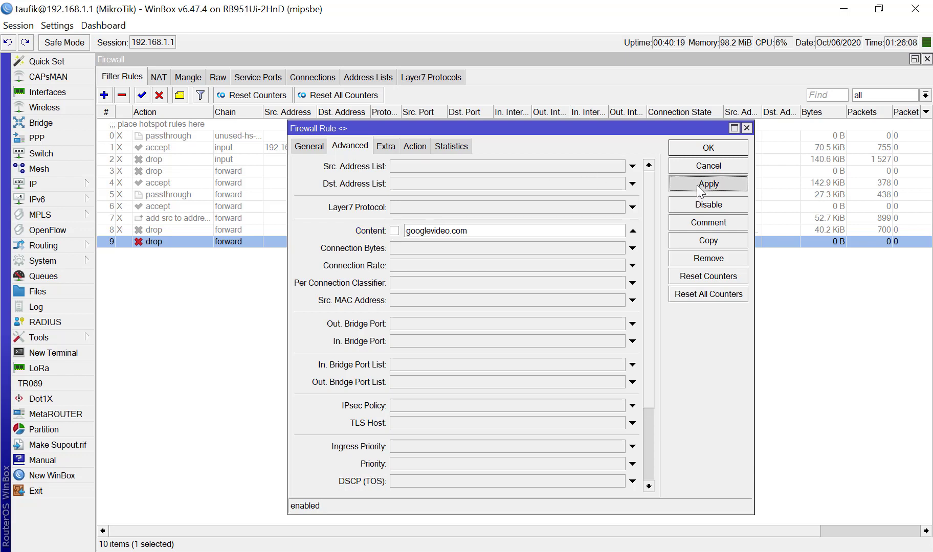
left_click(415, 147)
left_click(375, 144)
left_click(451, 146)
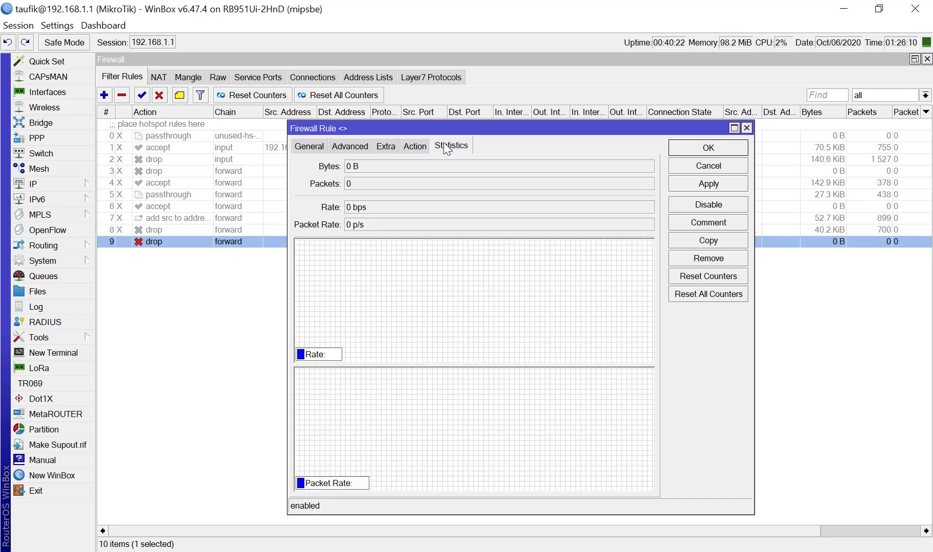
left_click(696, 149)
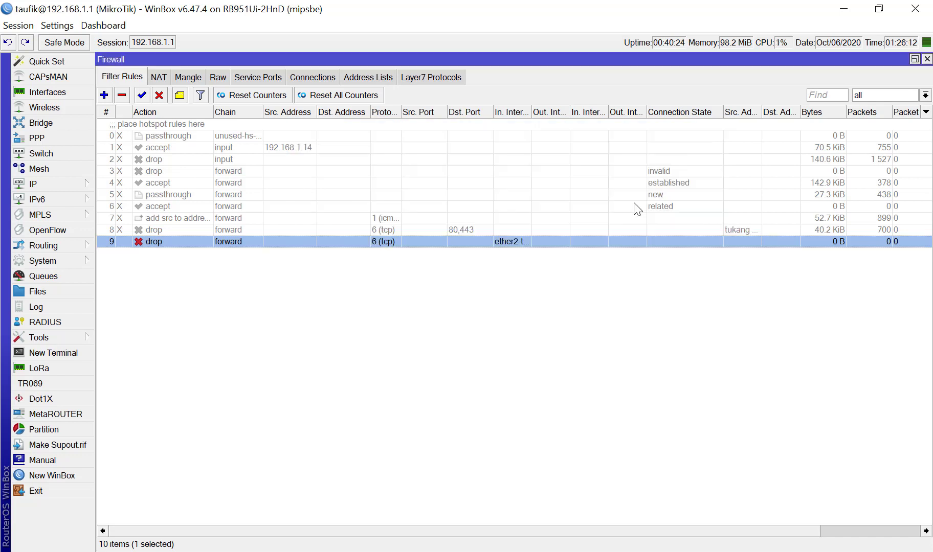
Step: Reset the packet counters of forward drop rule 9
left_click(570, 319)
left_click(447, 241)
left_click(267, 96)
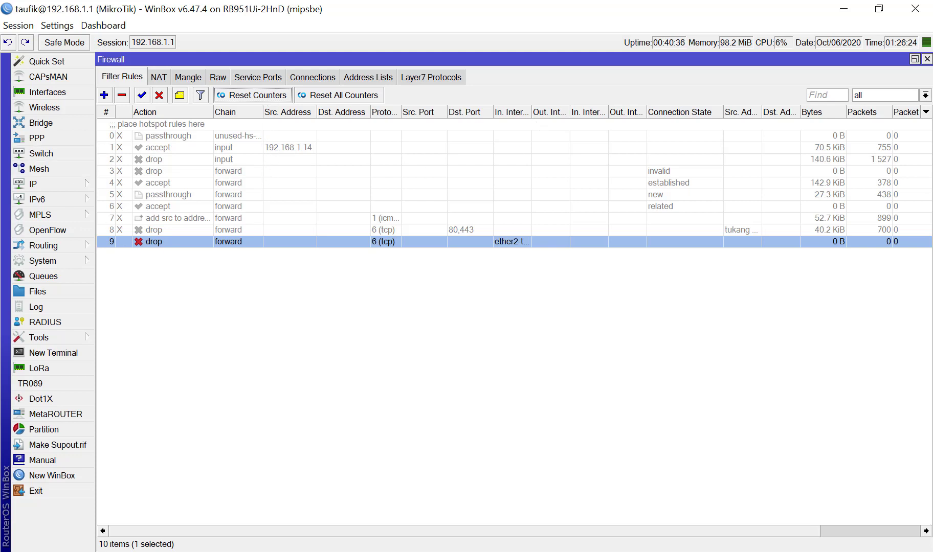
Step: Switch to YouTube in Firefox and open the tvOne video "Memperingati HUT Ke-75 TNI" to test the block
left_click(127, 210)
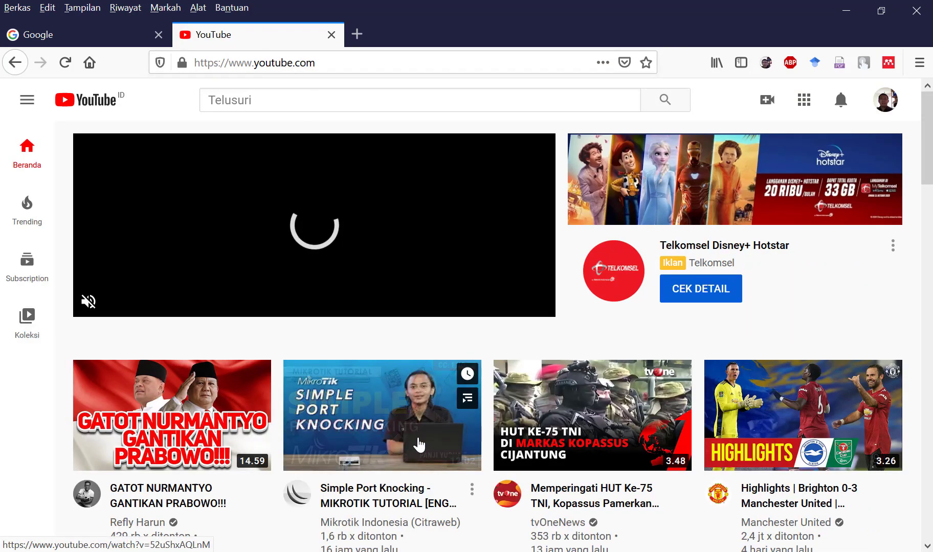
left_click(588, 414)
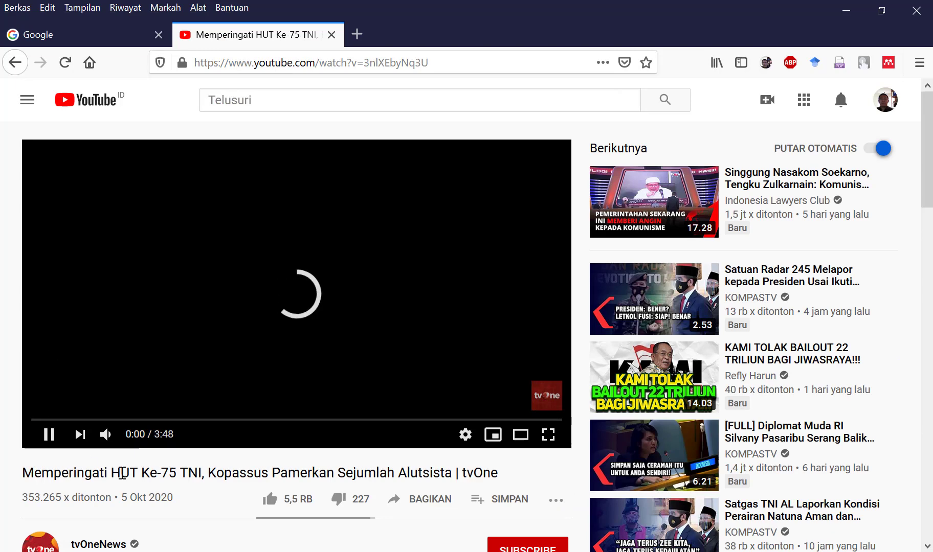
Step: Return to the WinBox session on 192.168.1.1 and open the statistics of forward drop rule 9
mouse_move(0, 225)
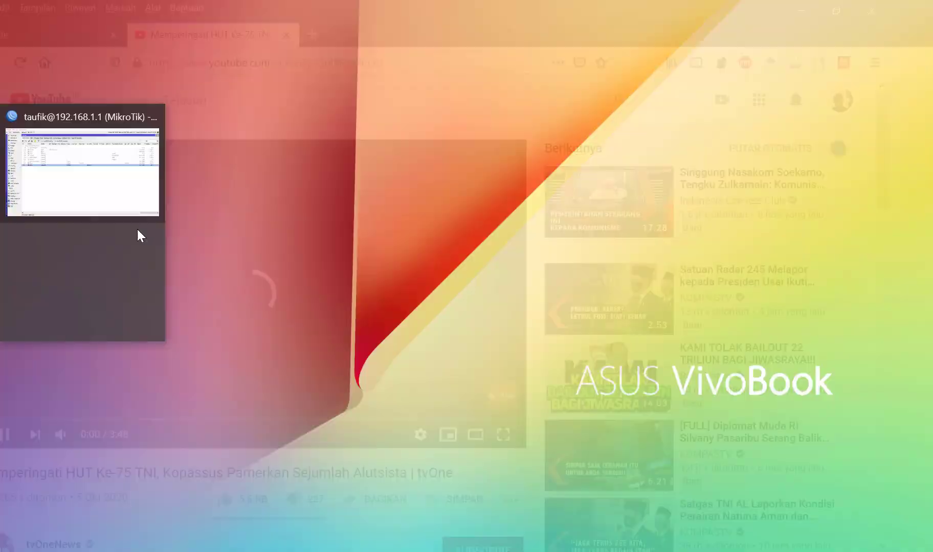
left_click(111, 219)
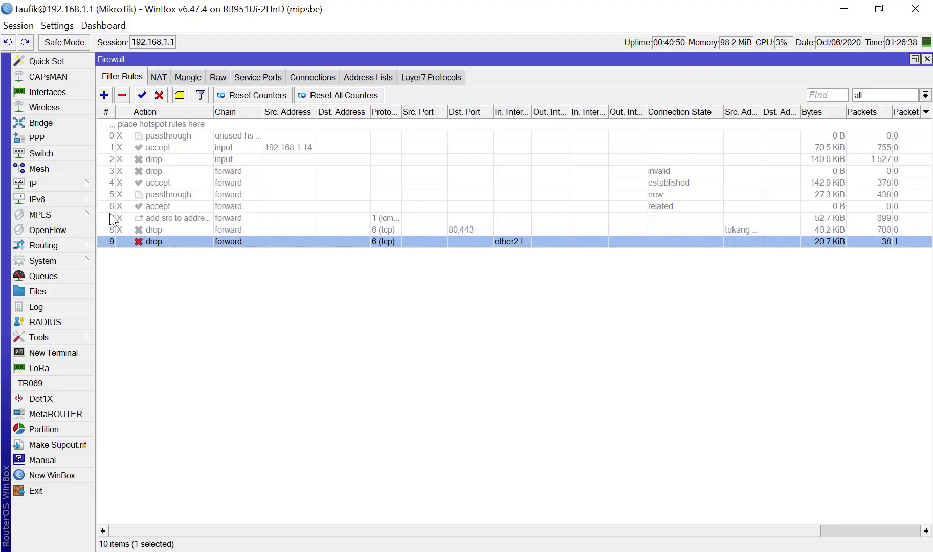
left_click(515, 326)
left_click(832, 245)
double_click(548, 242)
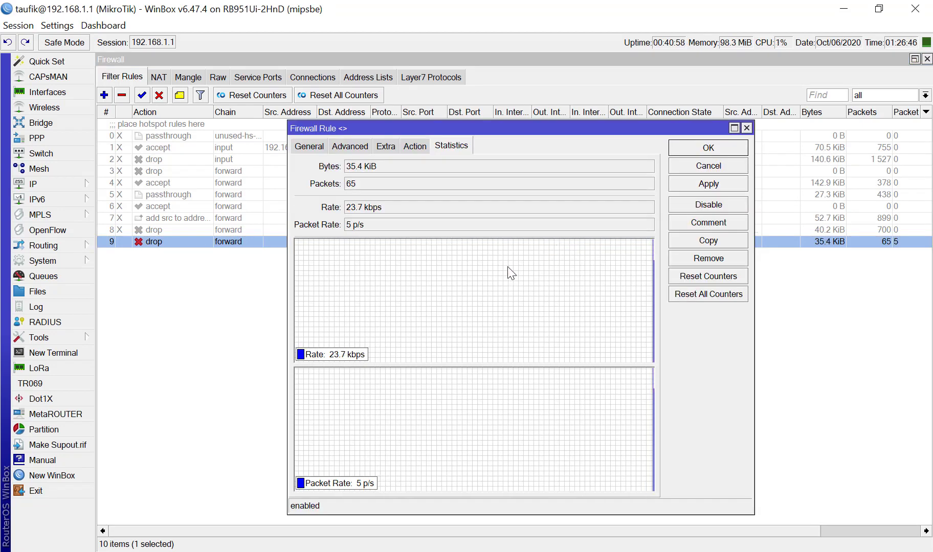
Step: Review all settings pages of drop rule 9 through its live statistics, and shrink the dialog to uncover the rule list
left_click(309, 147)
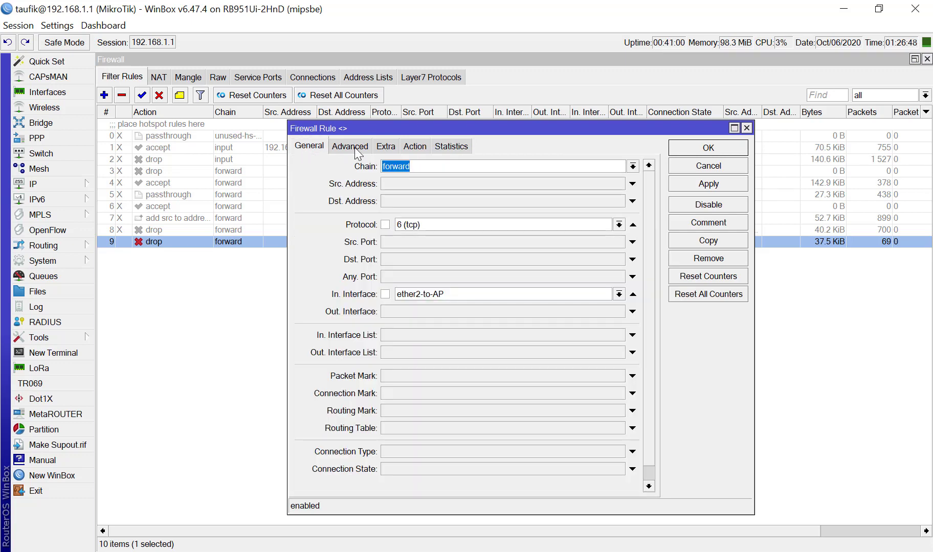
left_click(353, 148)
left_click(387, 147)
left_click(414, 147)
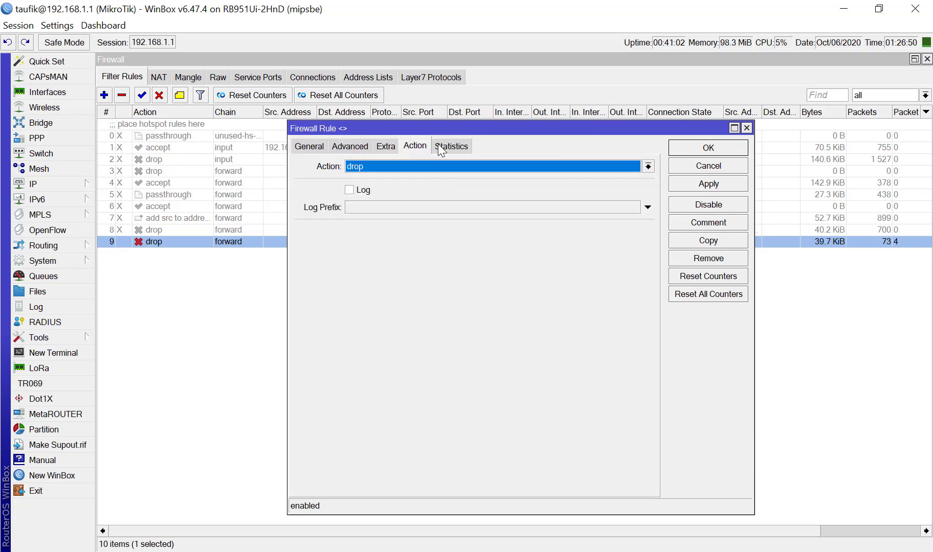
left_click(438, 145)
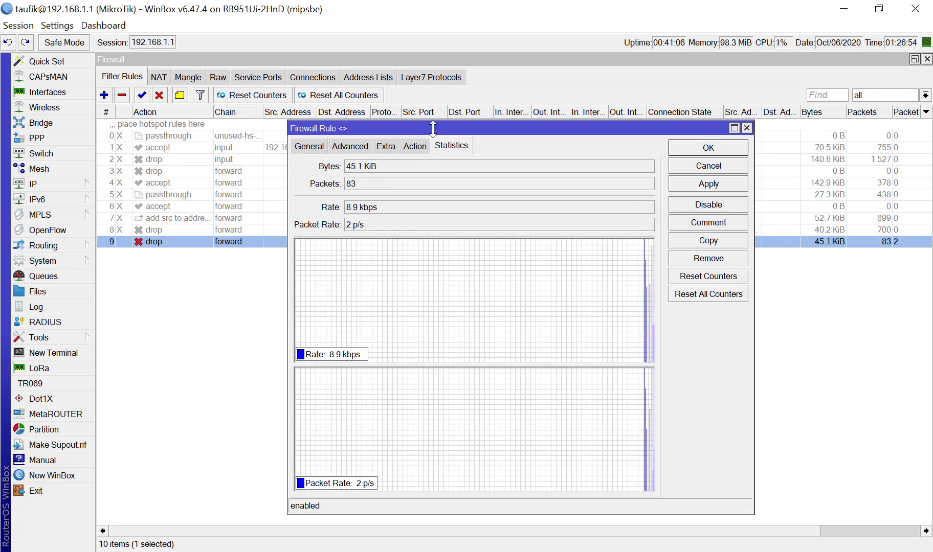
left_click_drag(430, 121, 418, 251)
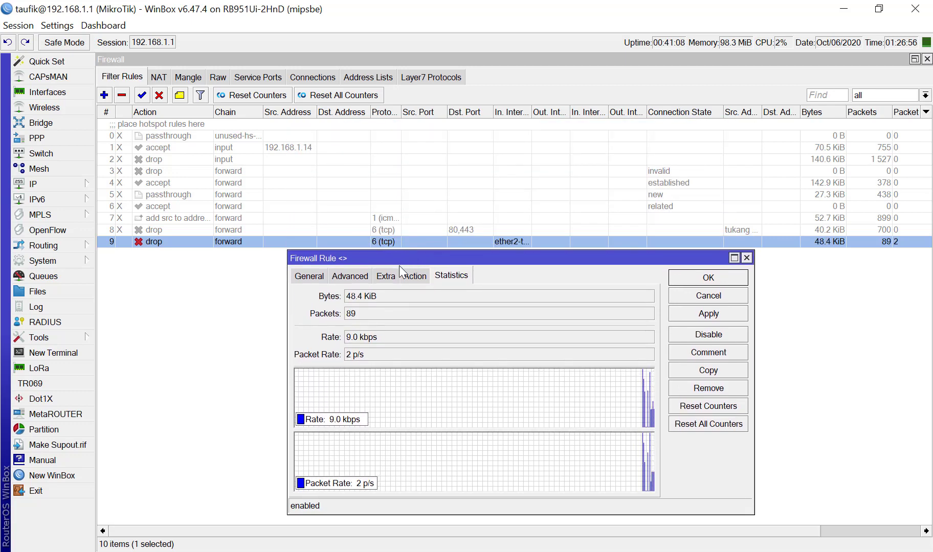
Step: Review the extra match conditions and the advanced settings, including the Content filter, of forward drop rule 9
left_click(409, 278)
left_click(392, 278)
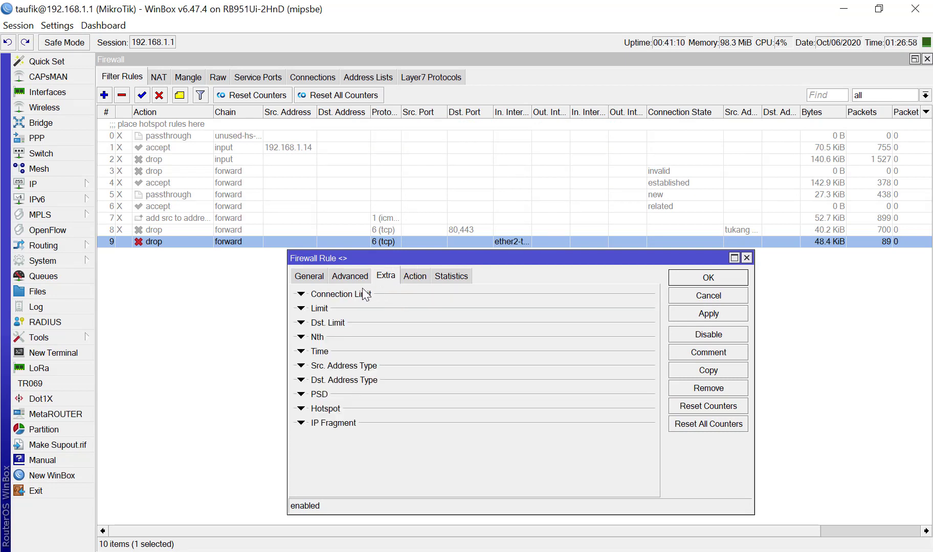
left_click(362, 271)
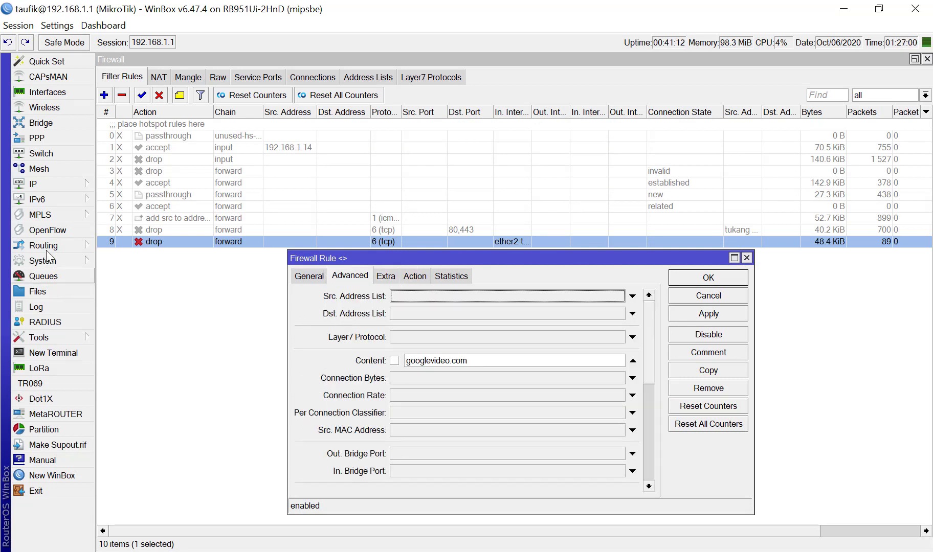
Step: Switch to YouTube in Firefox and open "9 Gol Paling Memalukan Oleh Ronaldinho Gaúcho" from the home page to test the block
left_click(72, 218)
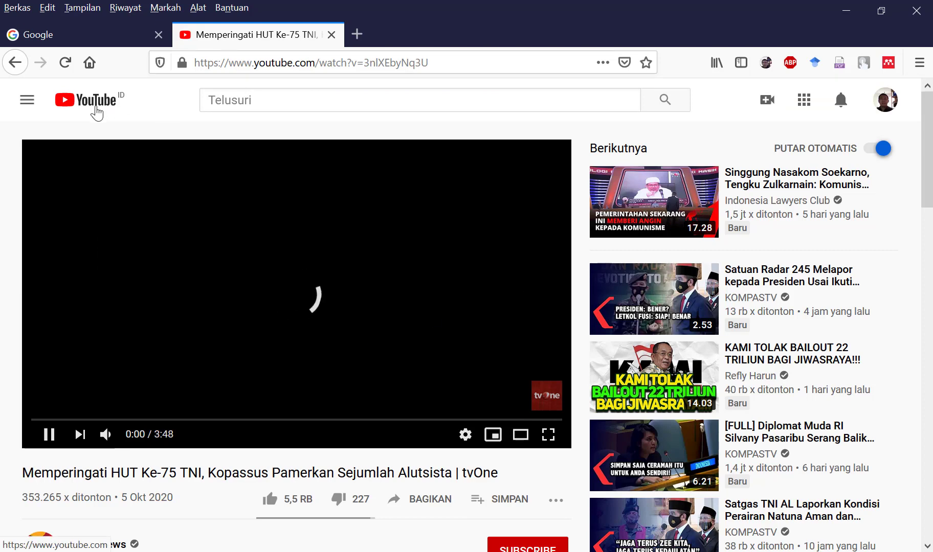
left_click(96, 108)
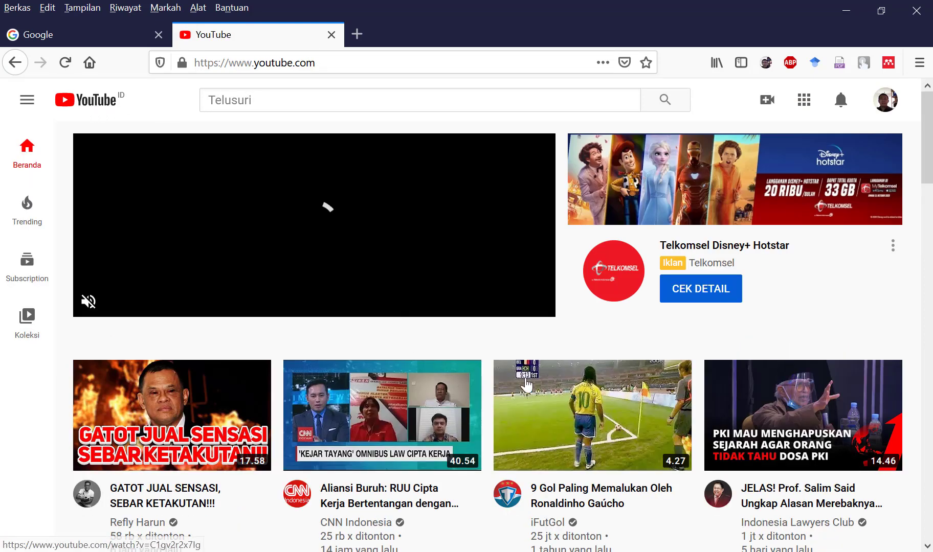
left_click(561, 397)
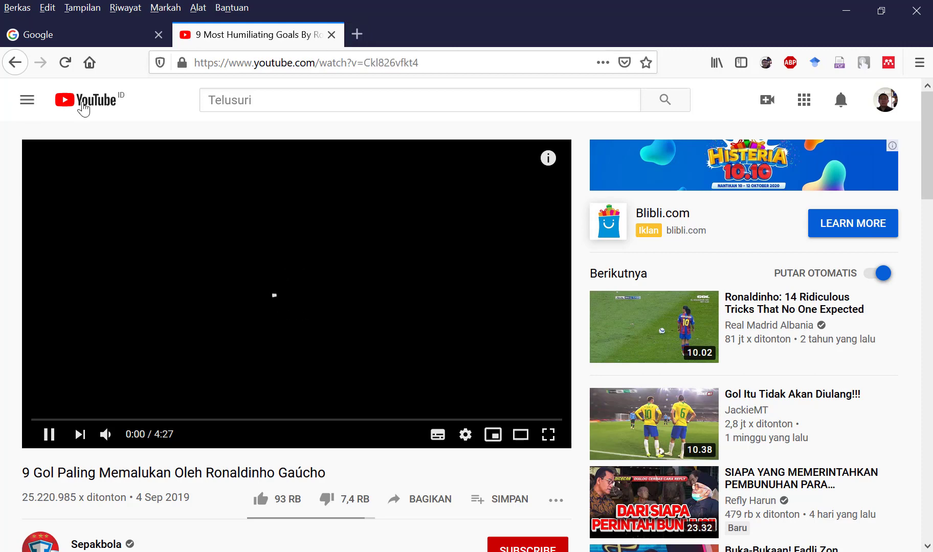
Step: Return to the WinBox session on 192.168.1.1, add the comment "block youtube" to forward drop rule 9, and save the rule
mouse_move(1, 225)
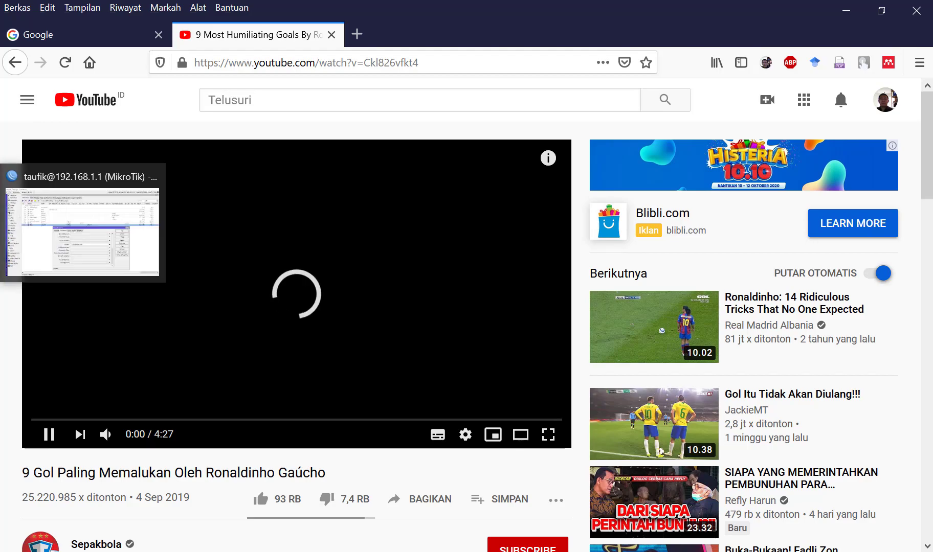
left_click(79, 230)
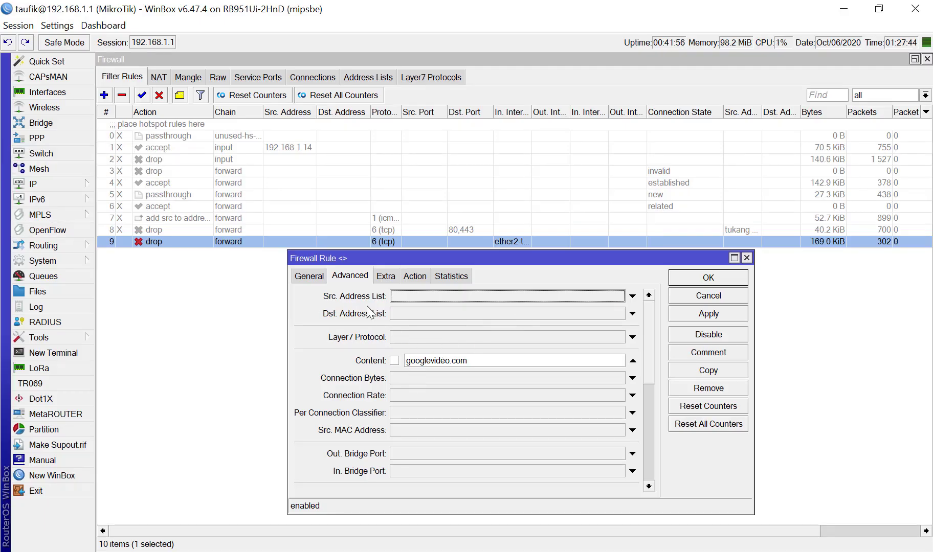
left_click(320, 278)
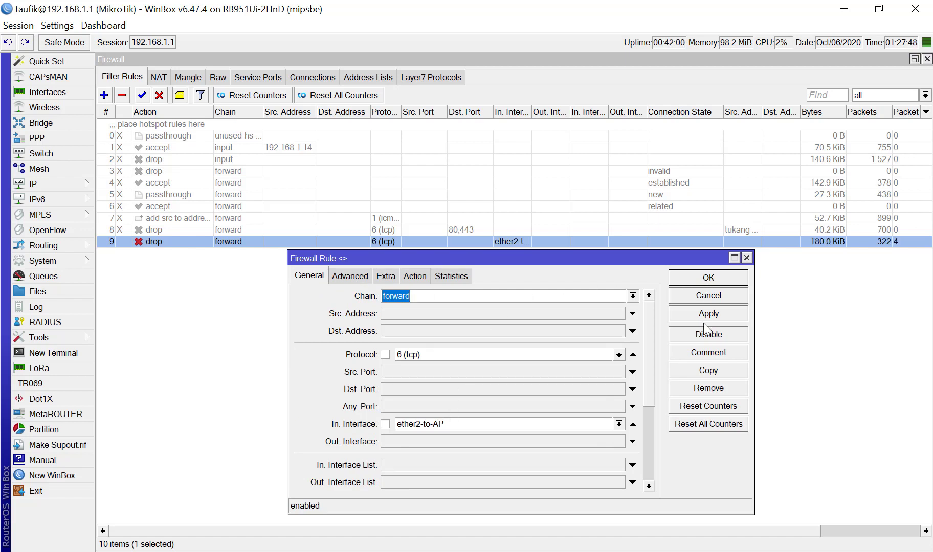
left_click(707, 353)
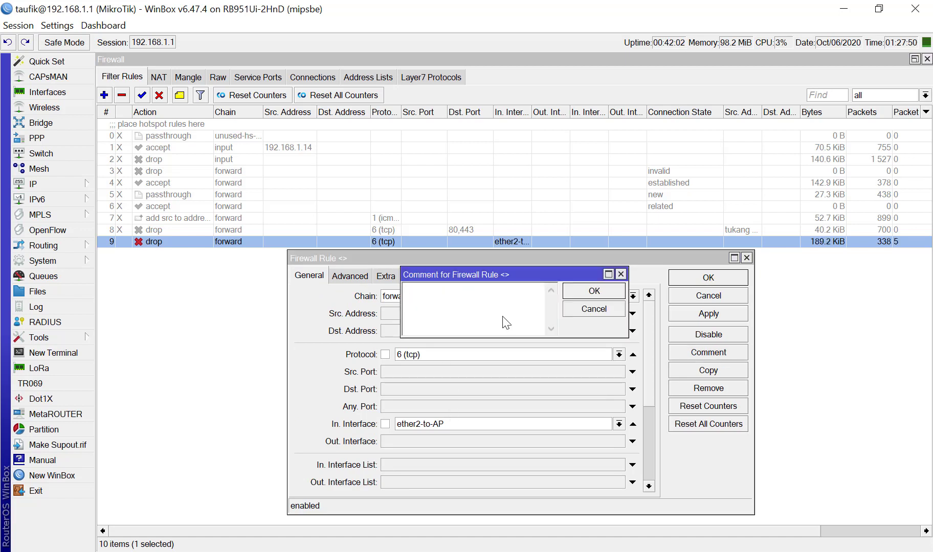
type("d")
type("blo")
type("ck youtube")
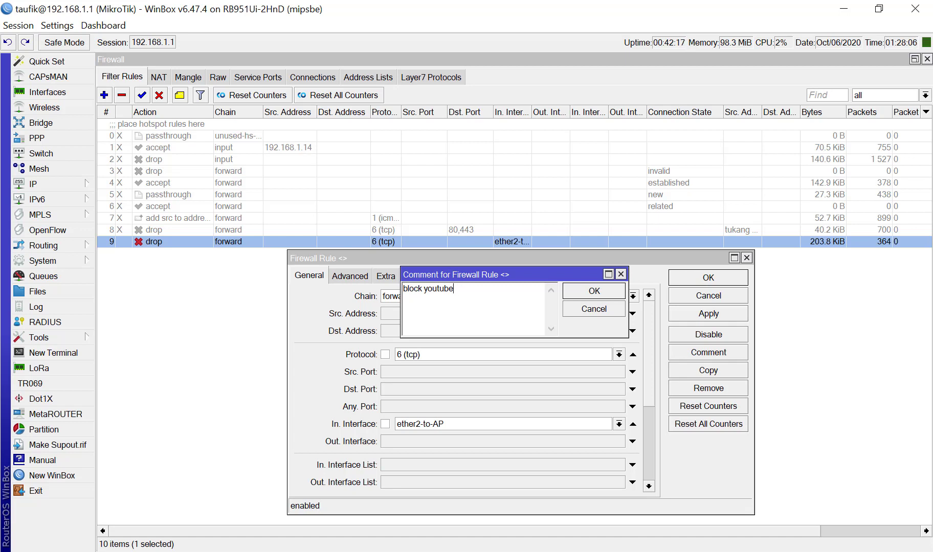
key("Return")
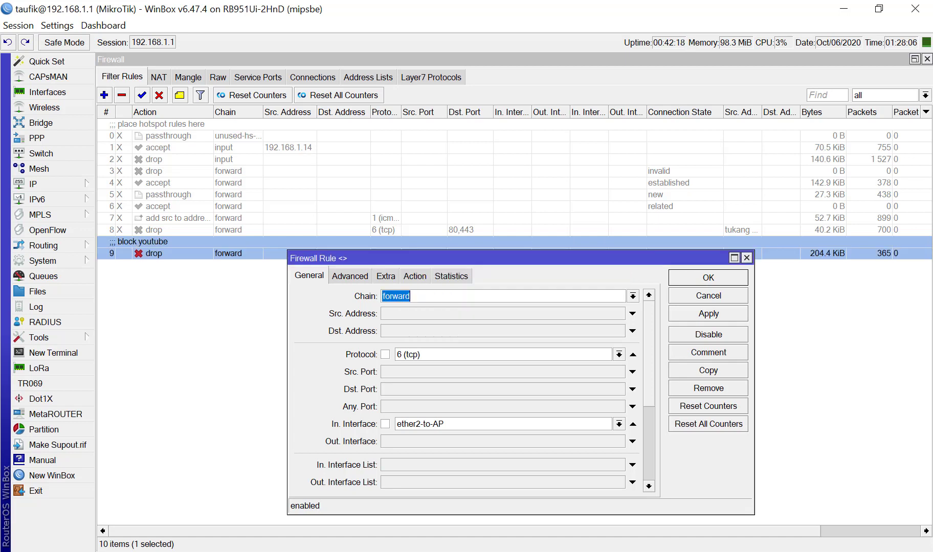
key("Return")
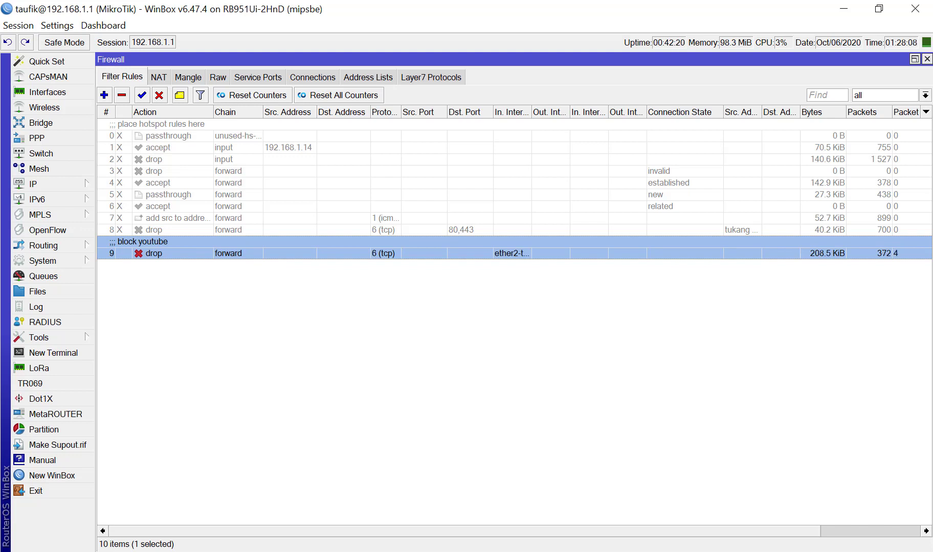
left_click(400, 360)
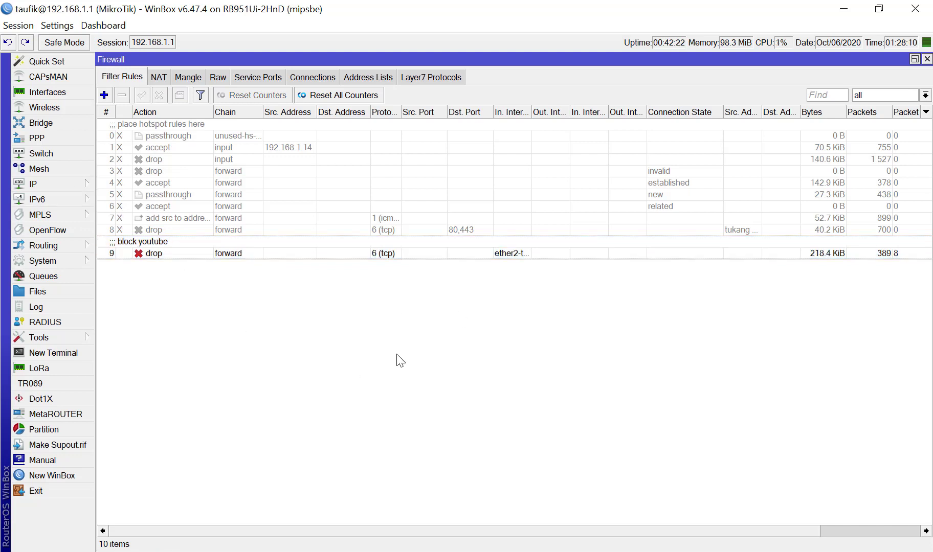
Step: Check the Ronaldinho video's playback in Firefox, and return to the WinBox filter rules
left_click(0, 185)
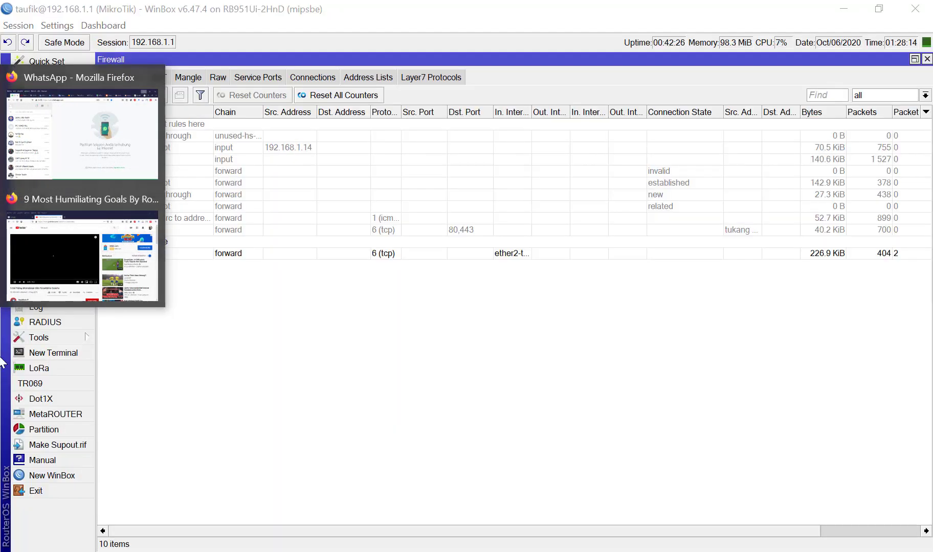
left_click(96, 276)
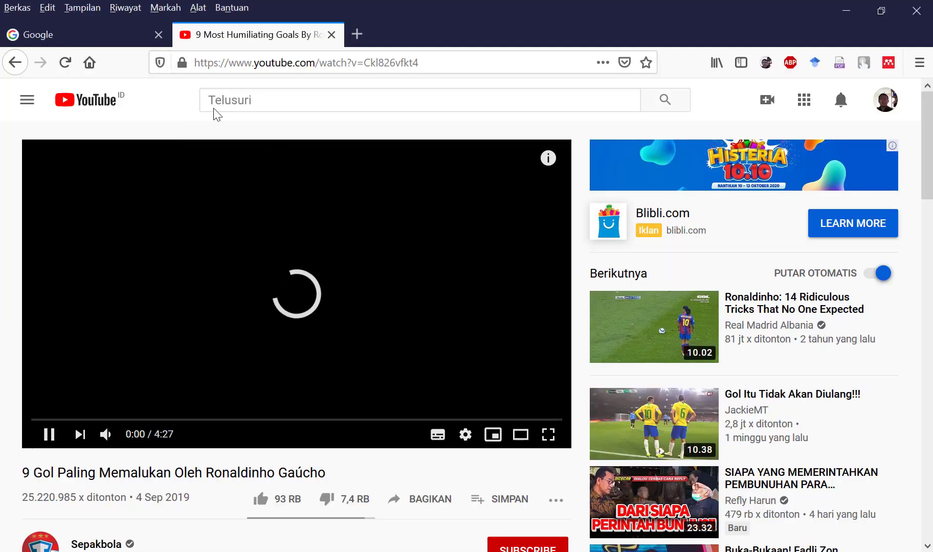
left_click(0, 209)
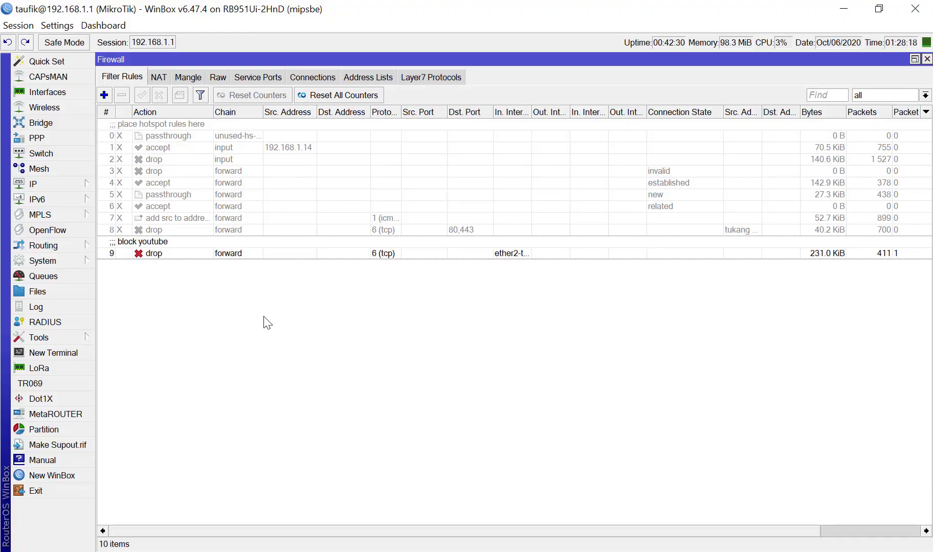
Step: Open the "block youtube" rule and check its incoming interface against the router's IP address list for ether2-to-AP and ether1-to-modem
double_click(185, 253)
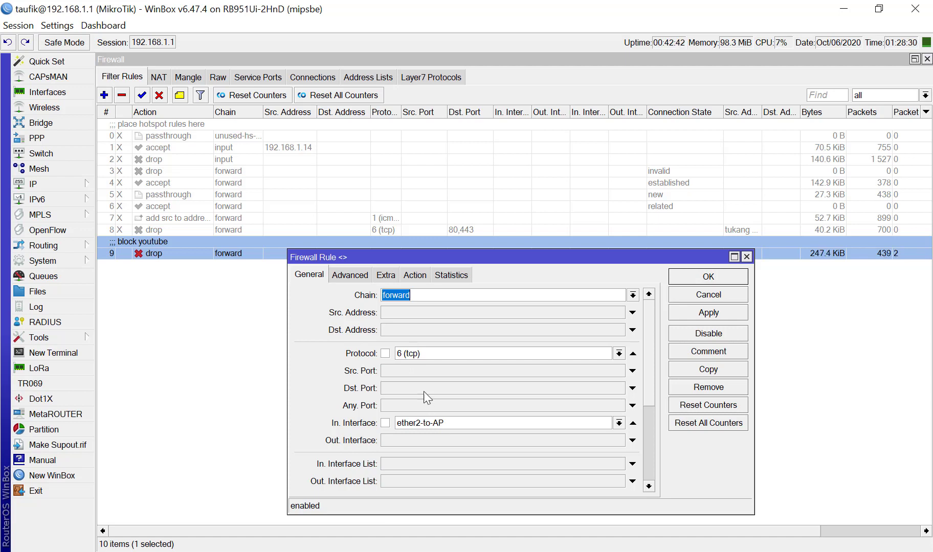
left_click(66, 183)
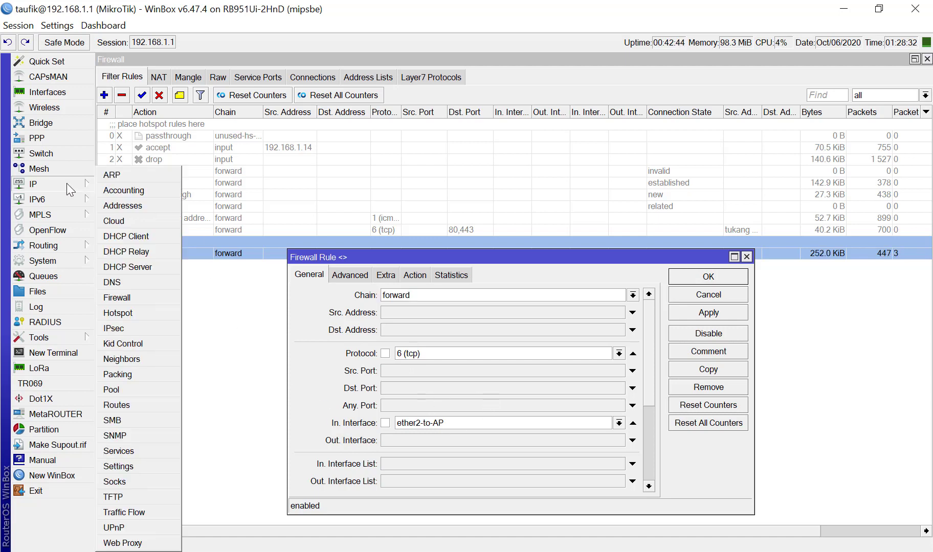
left_click(126, 202)
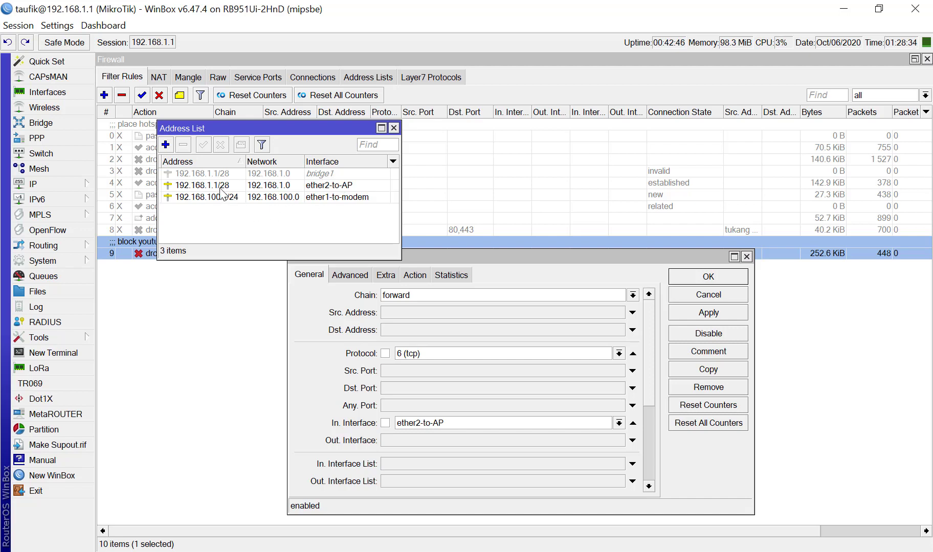
left_click(220, 188)
left_click(220, 197)
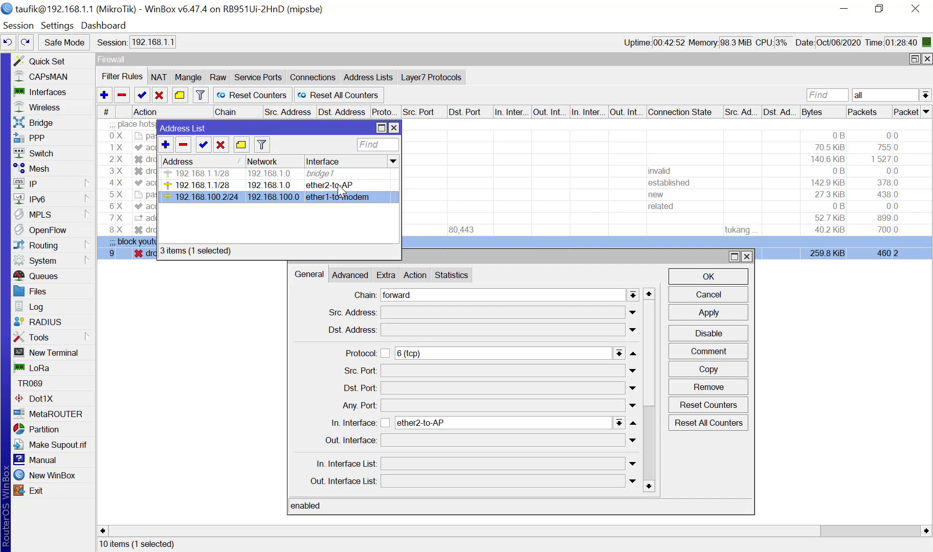
left_click(392, 130)
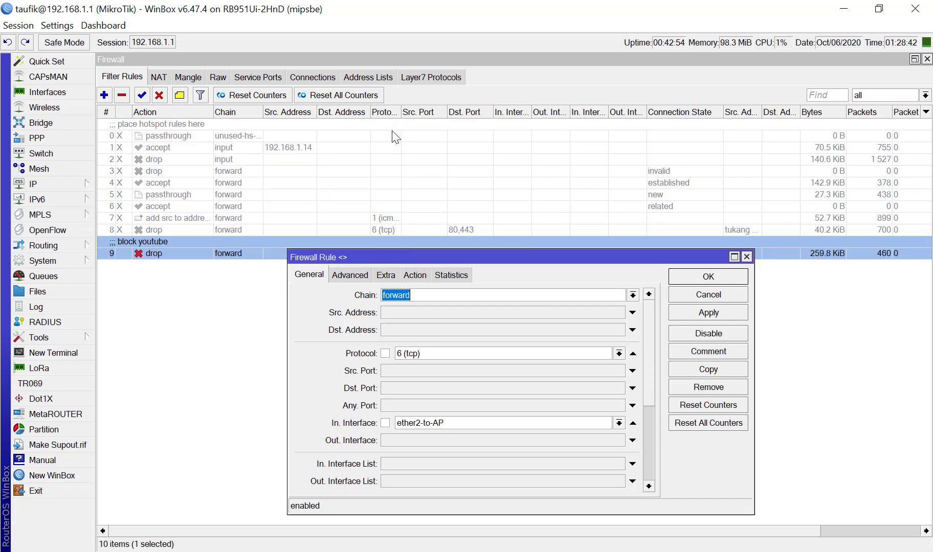
Step: Review the Content filter and action of the "block youtube" rule, and close its settings
left_click(364, 274)
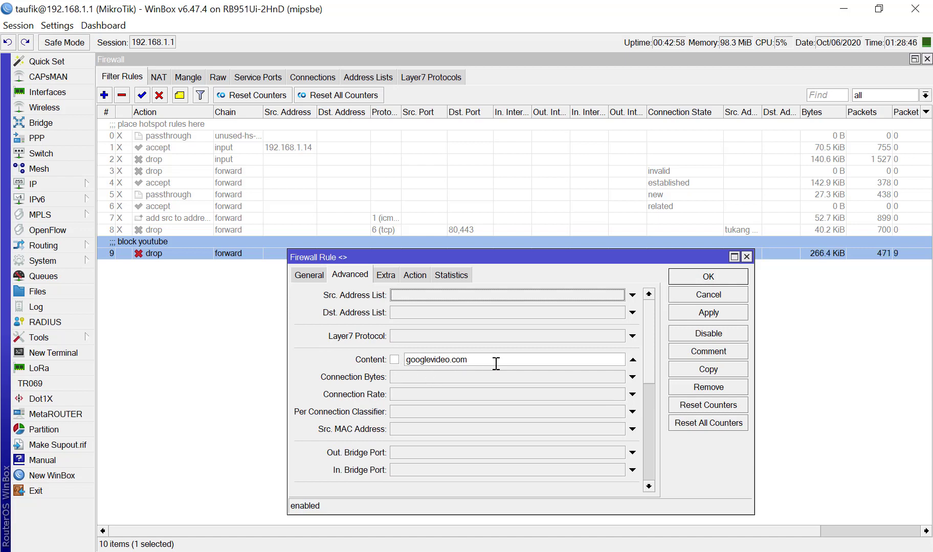
left_click(414, 274)
left_click(708, 276)
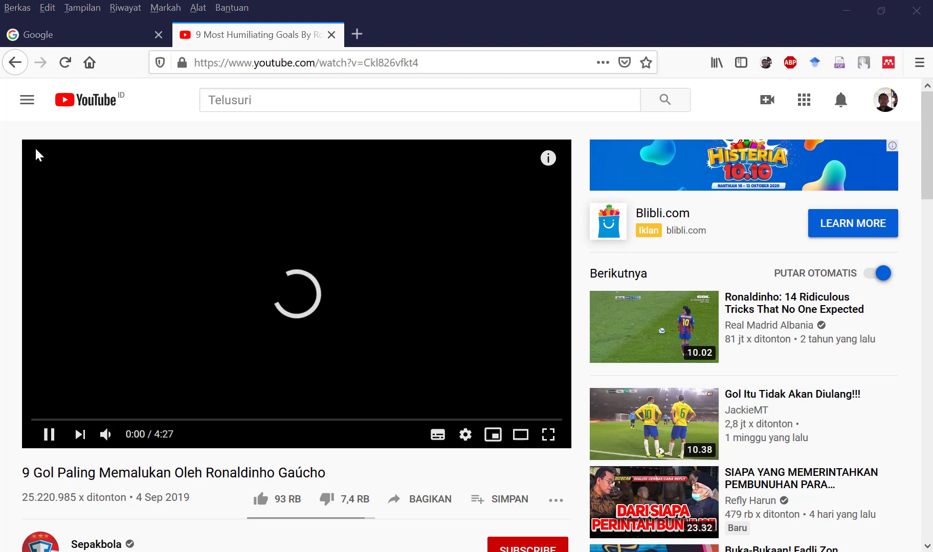
Step: Return from Firefox to the WinBox filter rules and disable the "block youtube" drop rule
left_click(852, 14)
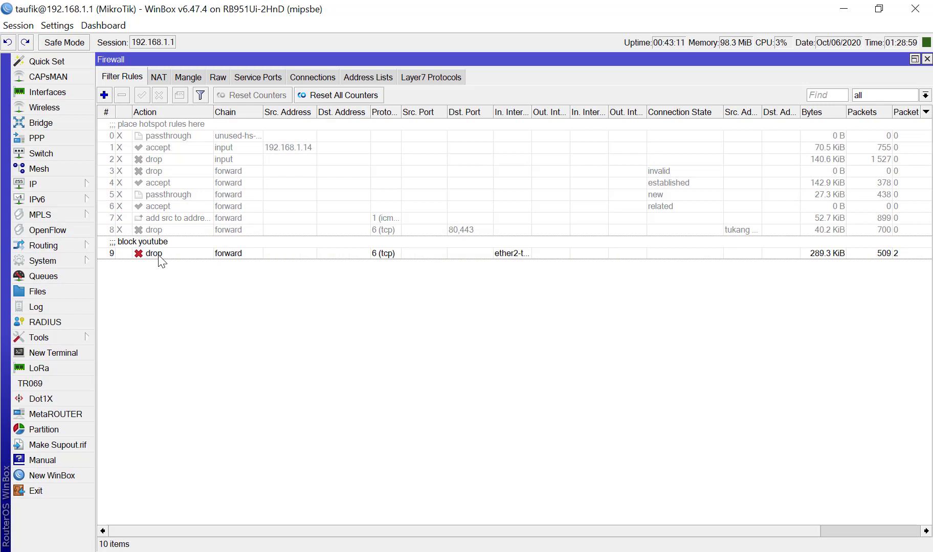
left_click(159, 254)
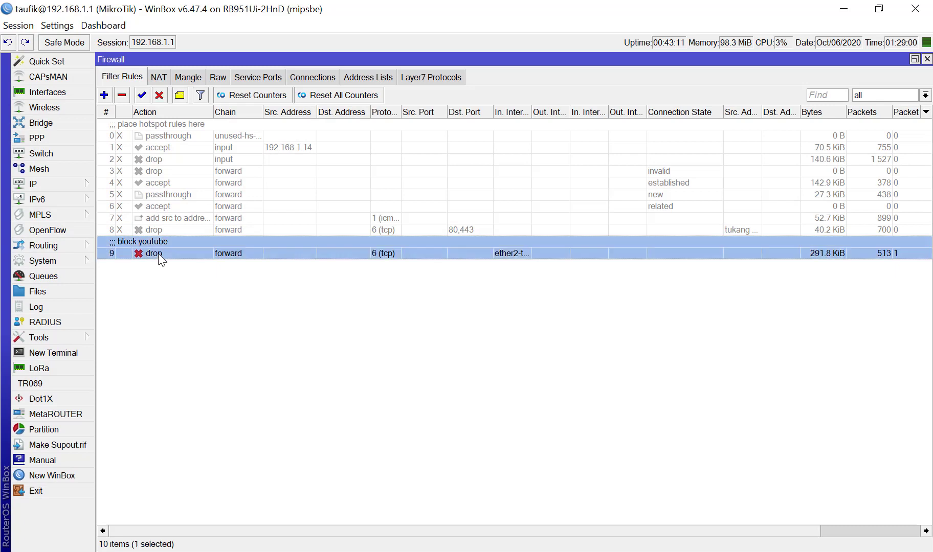
left_click(159, 95)
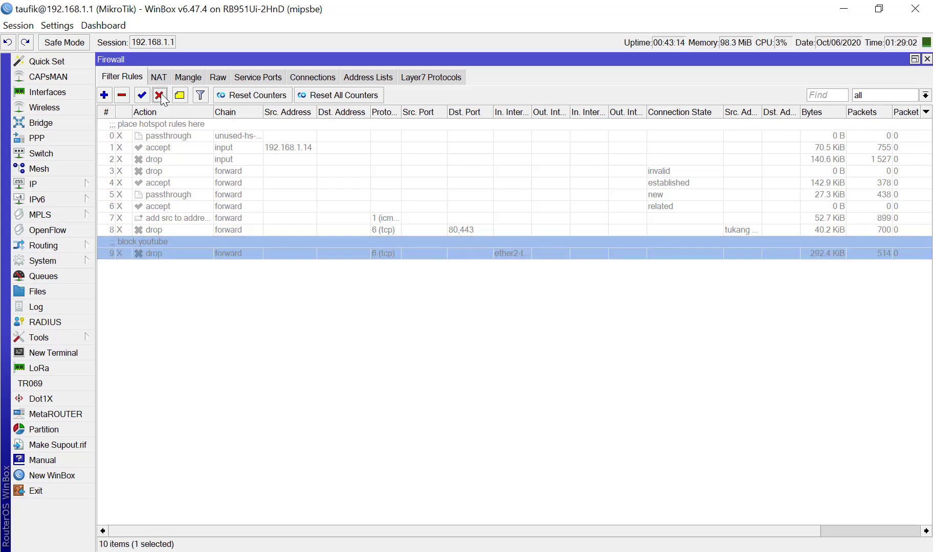
left_click(207, 338)
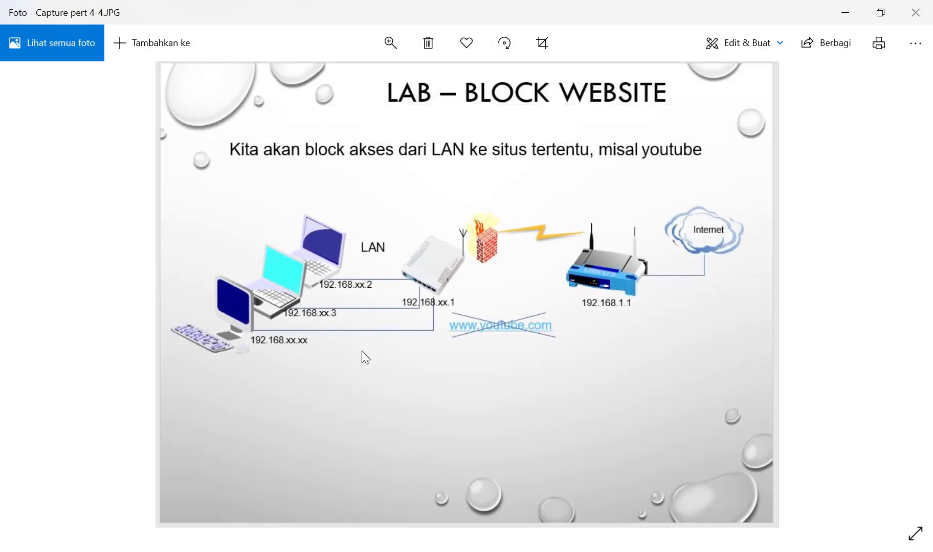
Step: Advance to the address-list lab slide in Photos, check the Ronaldinho video in Firefox, pause it, and minimize the browser
key("Right")
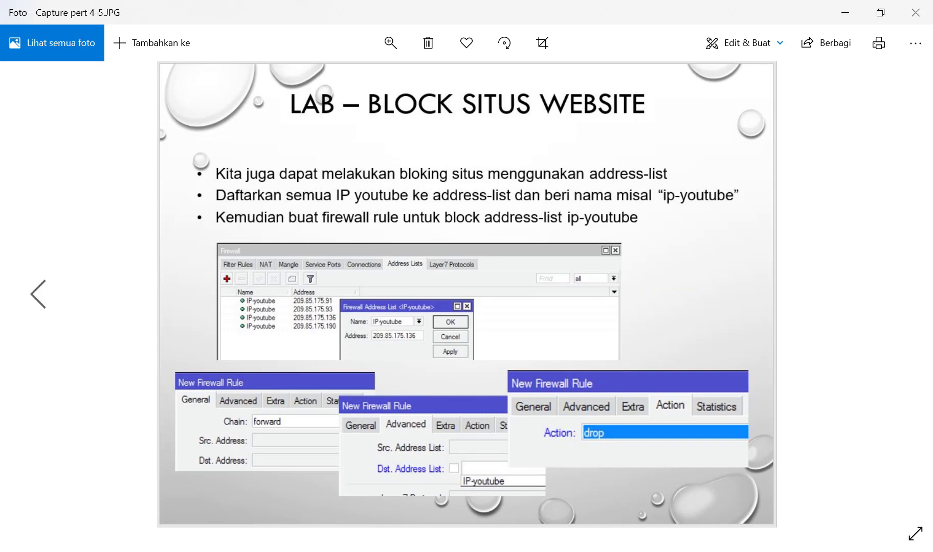
key("alt+Tab")
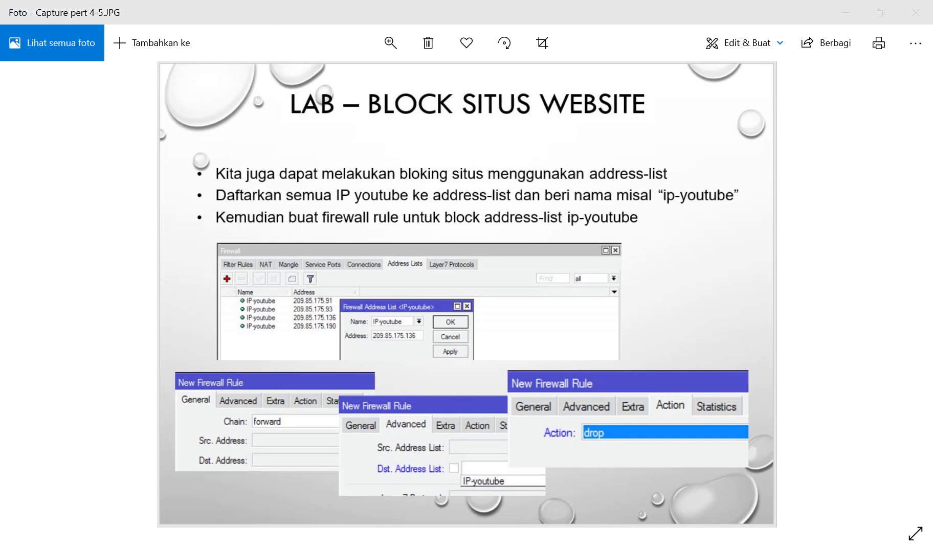
left_click(36, 255)
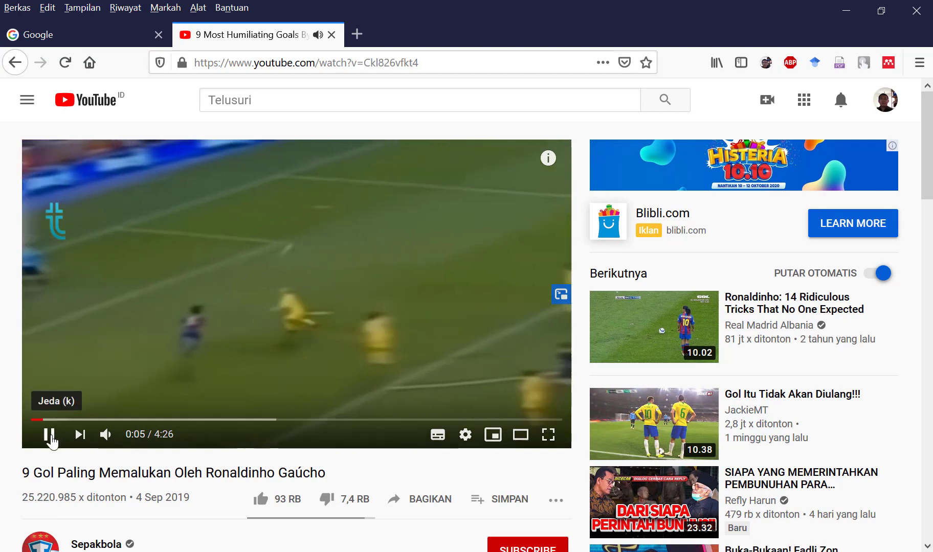
left_click(51, 435)
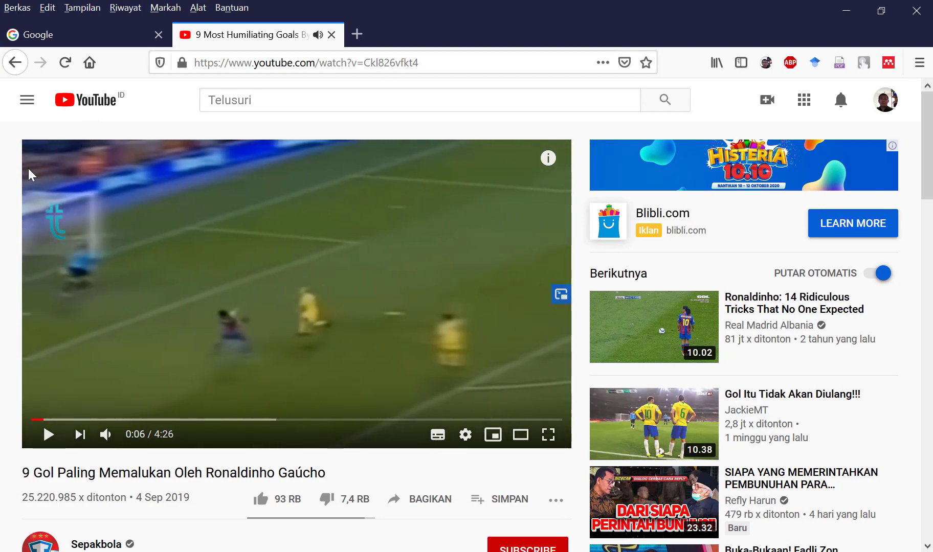
left_click(847, 11)
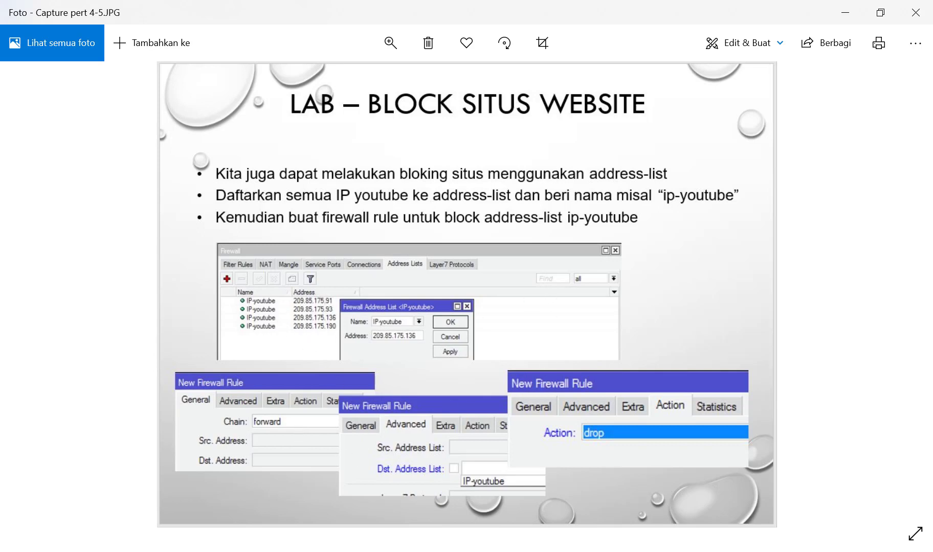
Step: Switch from the lab slide in Photos to the WinBox firewall filter rules
key("alt+Tab")
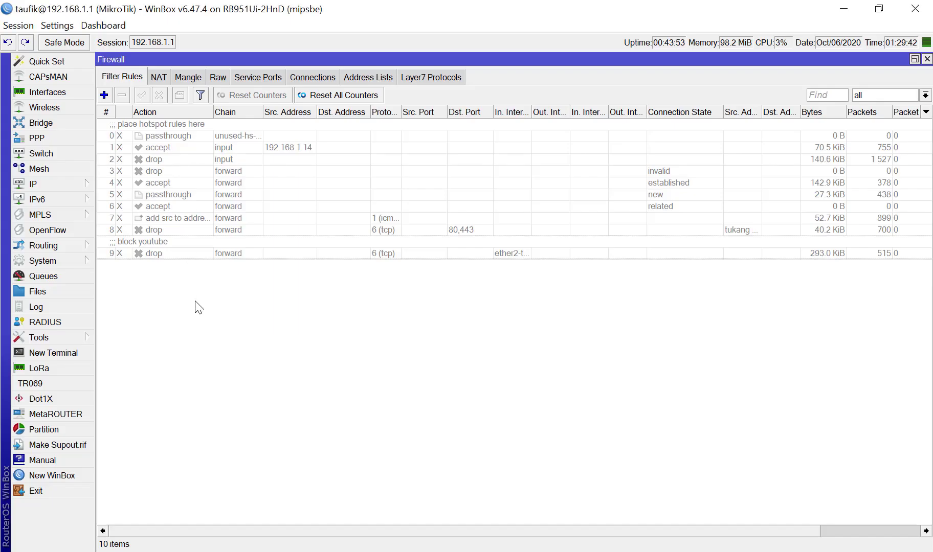
left_click(102, 96)
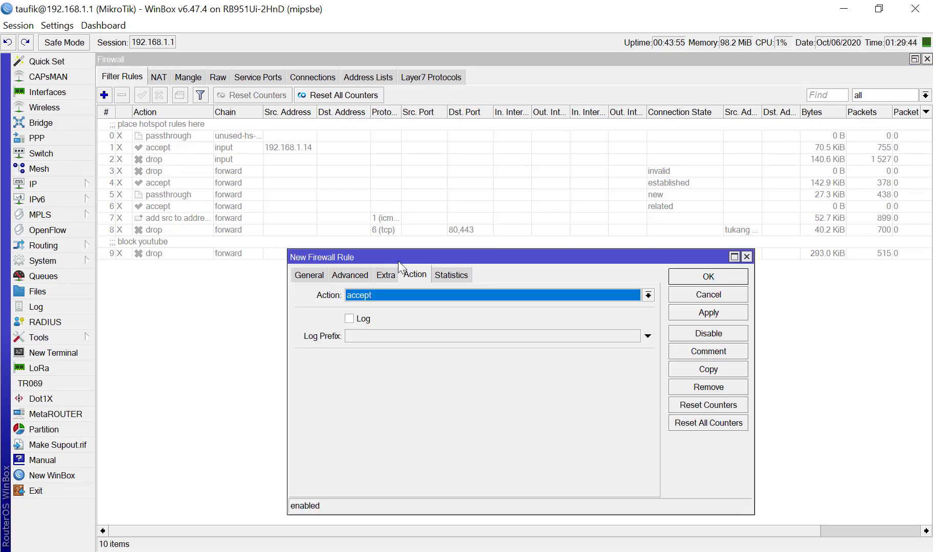
left_click_drag(458, 256, 346, 192)
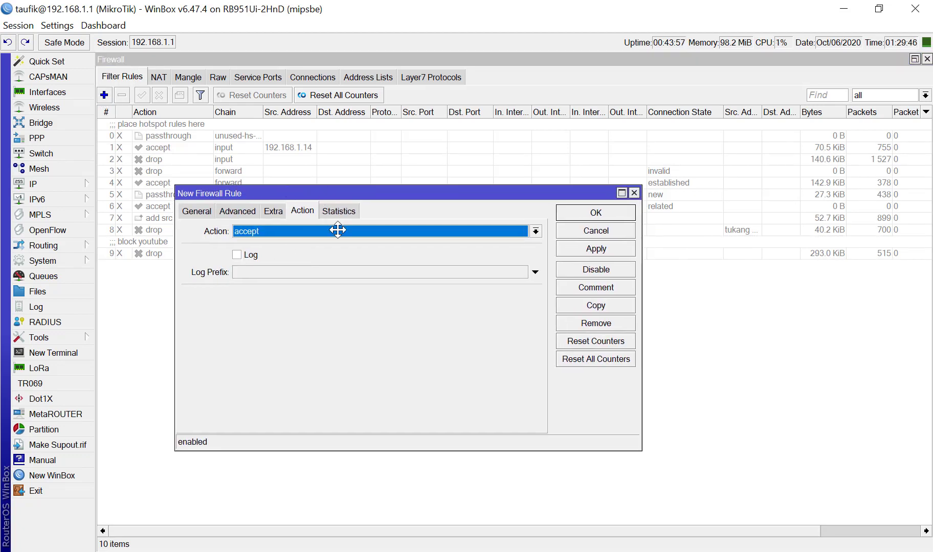
left_click_drag(338, 230, 360, 279)
left_click(587, 280)
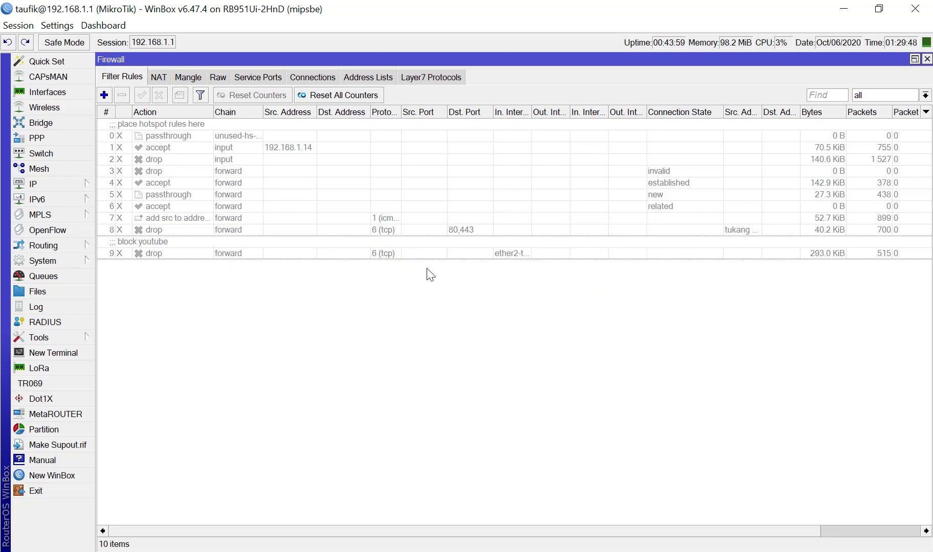
Step: Copy the "block youtube" rule and set the copy's action to add dst to address list
double_click(392, 245)
left_click(611, 354)
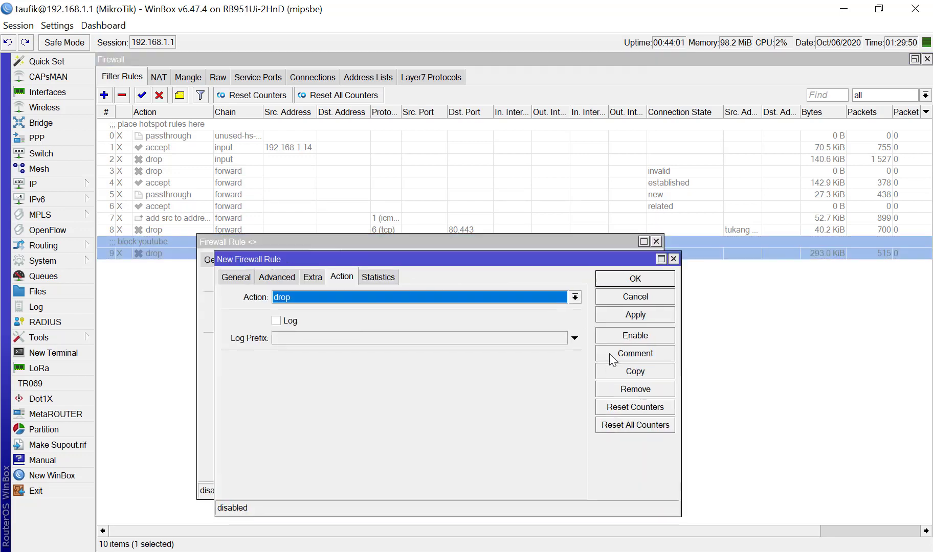
left_click(310, 296)
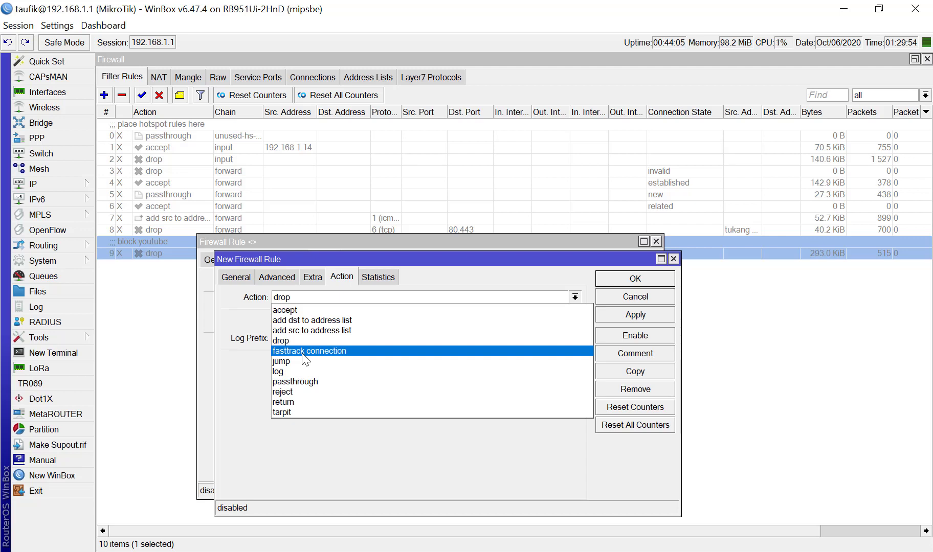
left_click(314, 330)
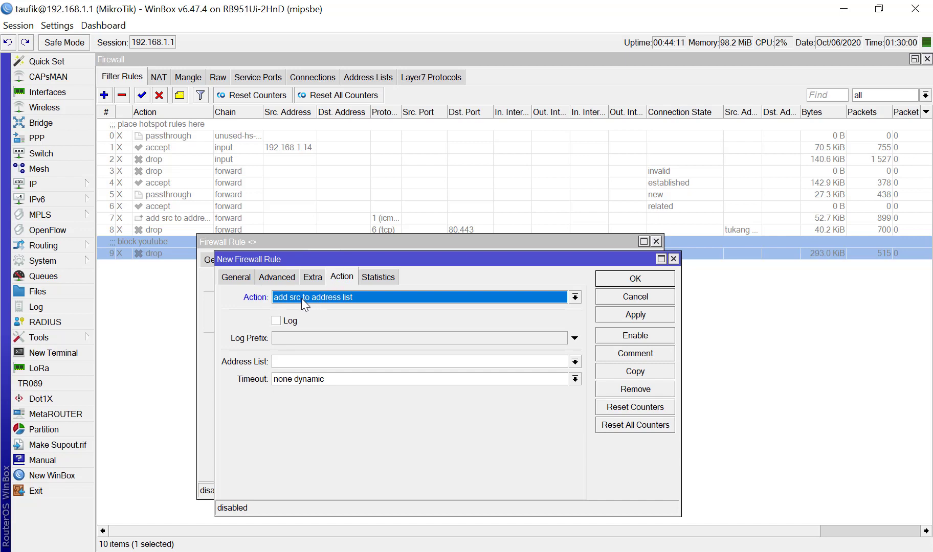
left_click(302, 299)
key("Up")
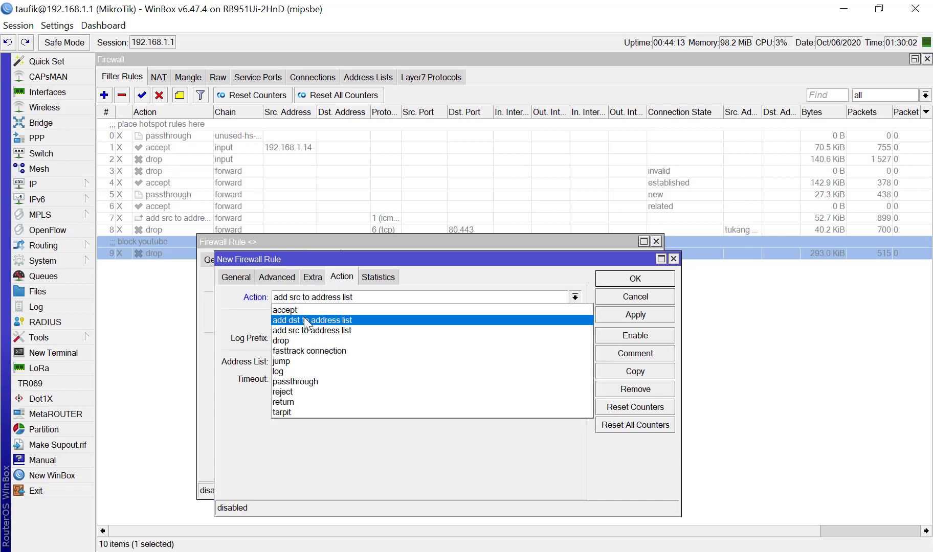
key("Return")
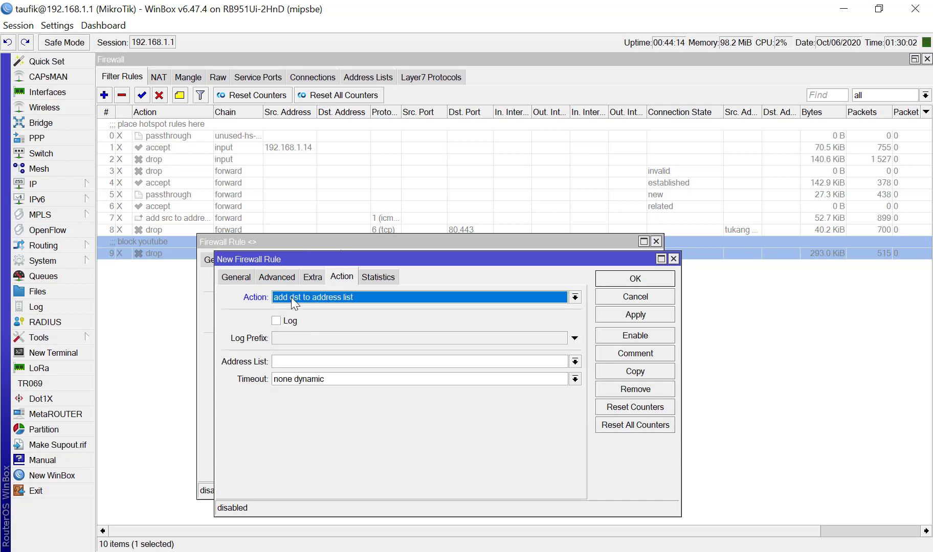
Step: Close the original rule's window, enlarge the new rule's window, and review its chain, protocol, incoming interface and Content filter
left_click(227, 278)
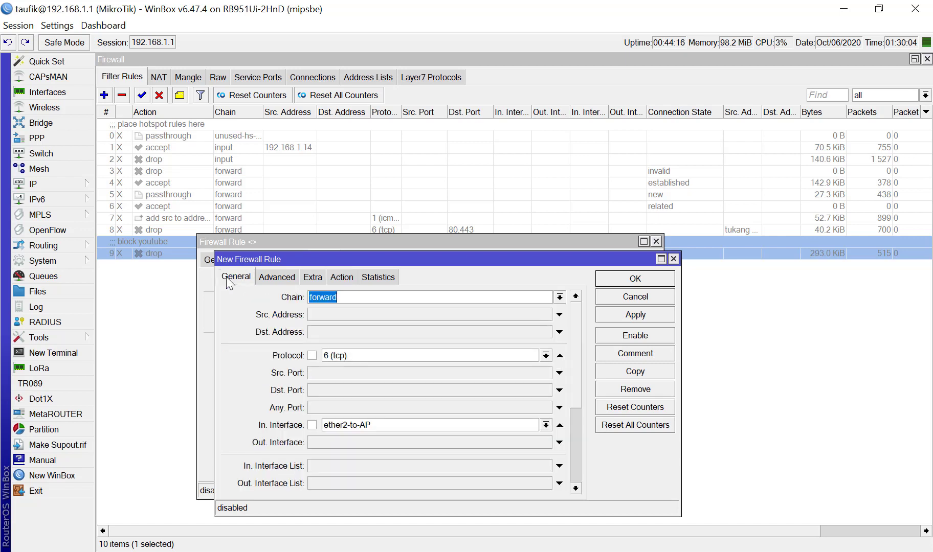
left_click(560, 297)
left_click(560, 297)
left_click(655, 241)
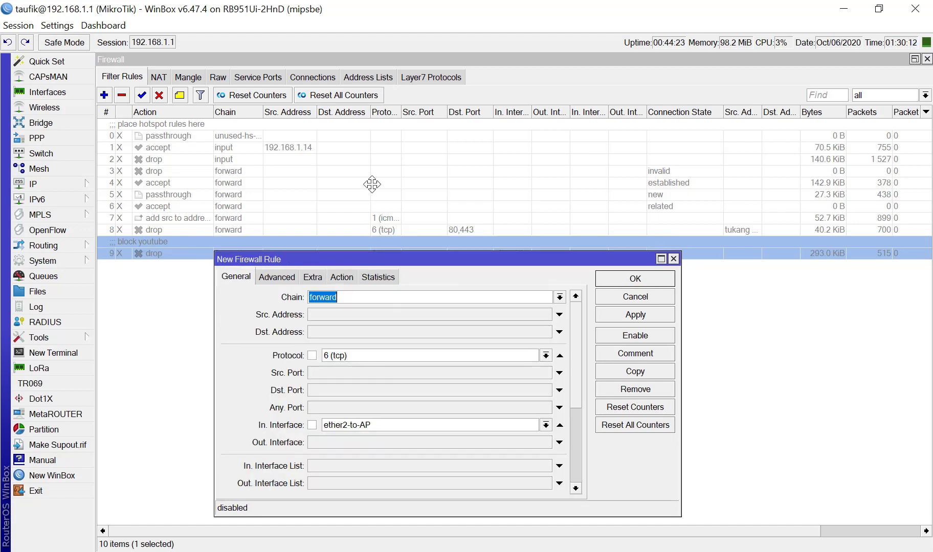
left_click_drag(372, 184, 365, 142)
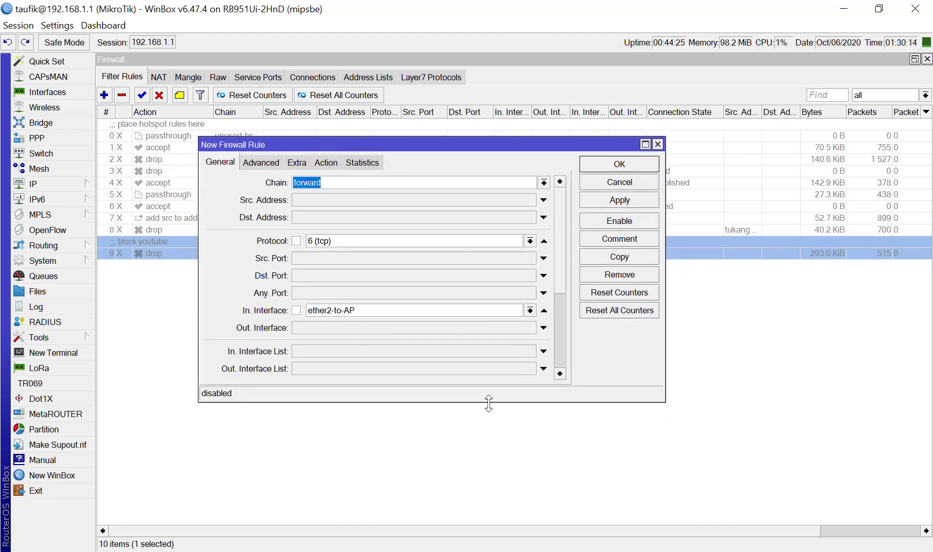
left_click_drag(488, 403, 476, 528)
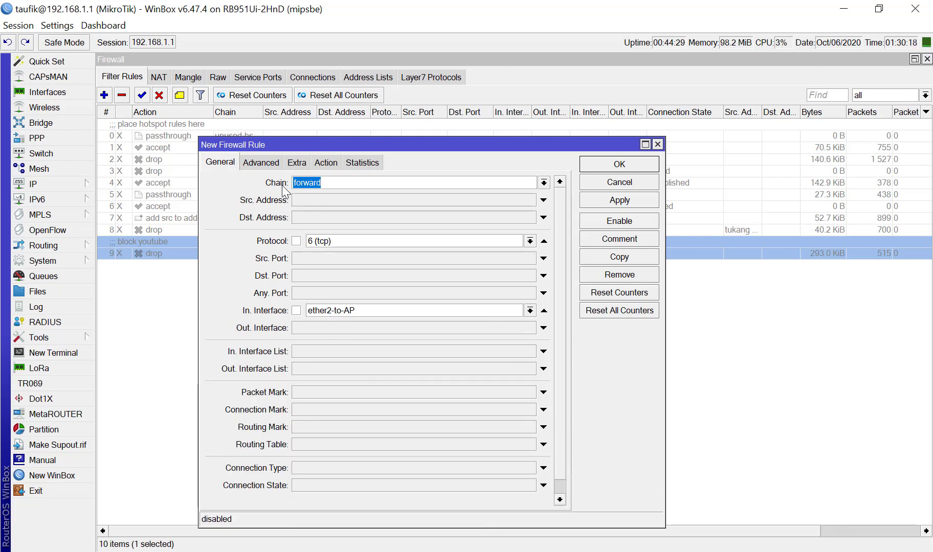
left_click(268, 163)
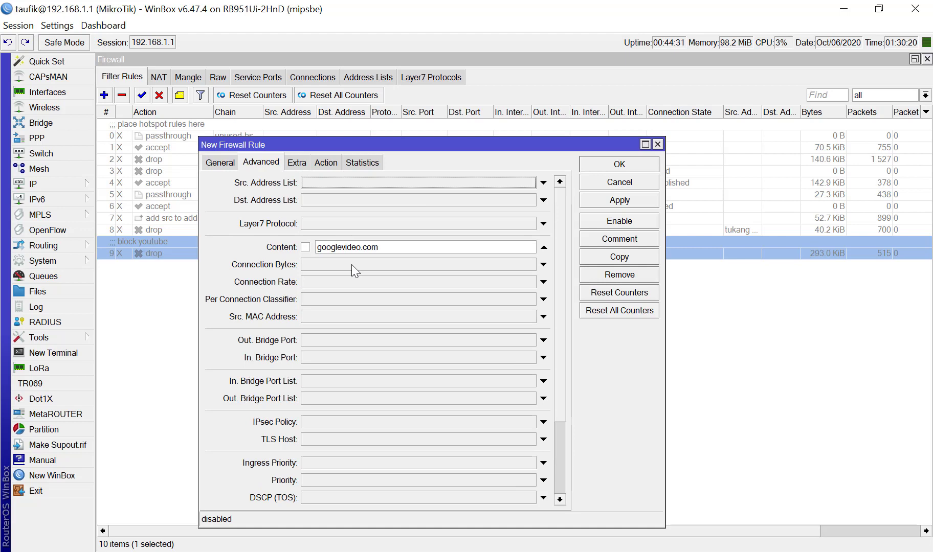
Step: Set the new rule's address list to "ip youtube" and recheck its other settings
left_click(324, 162)
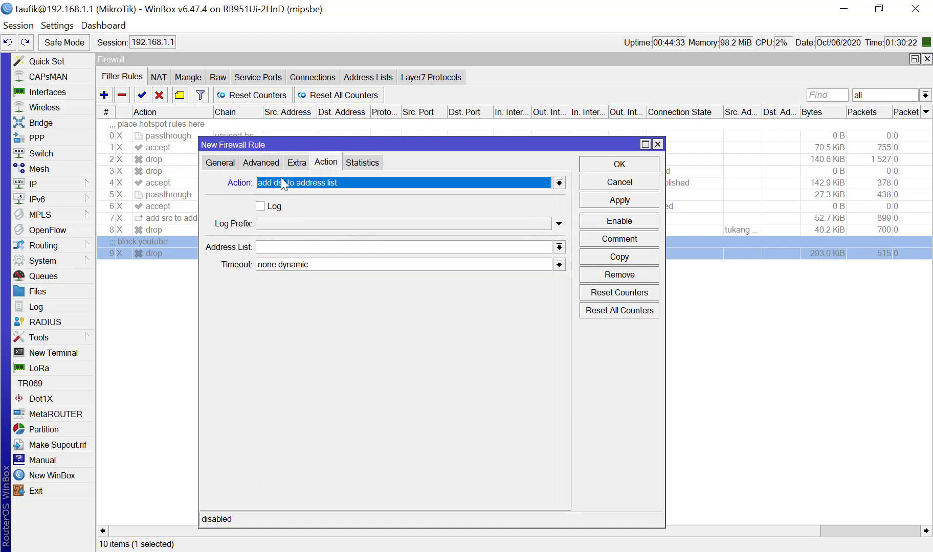
left_click(267, 248)
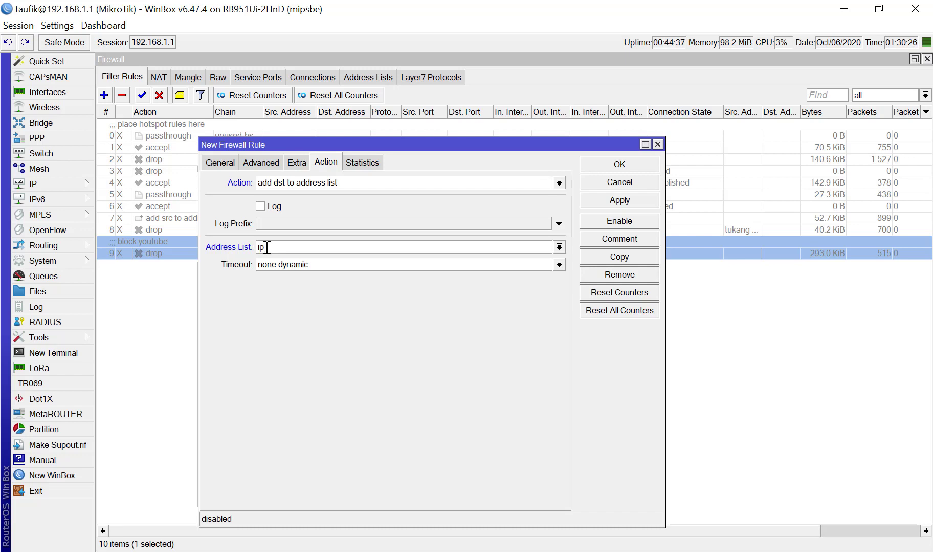
type("ip youtube")
left_click(289, 162)
left_click(259, 161)
left_click(217, 162)
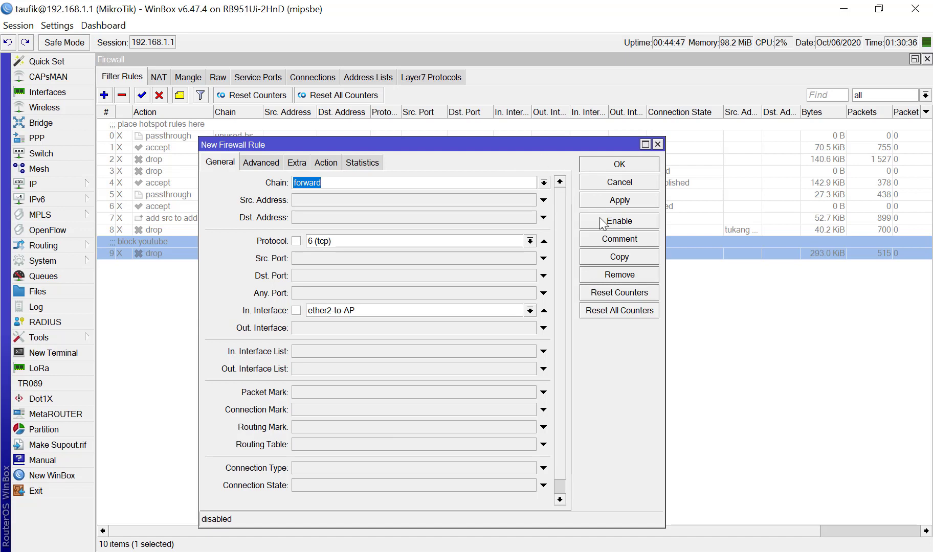
Step: Change the new rule's comment to "tangkap ip youtube"
left_click(601, 239)
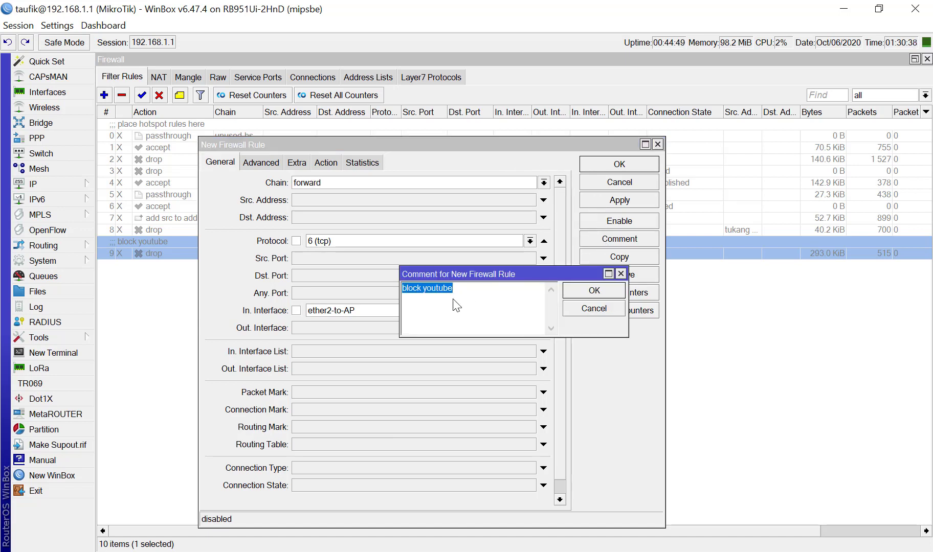
double_click(414, 287)
type("tangkap")
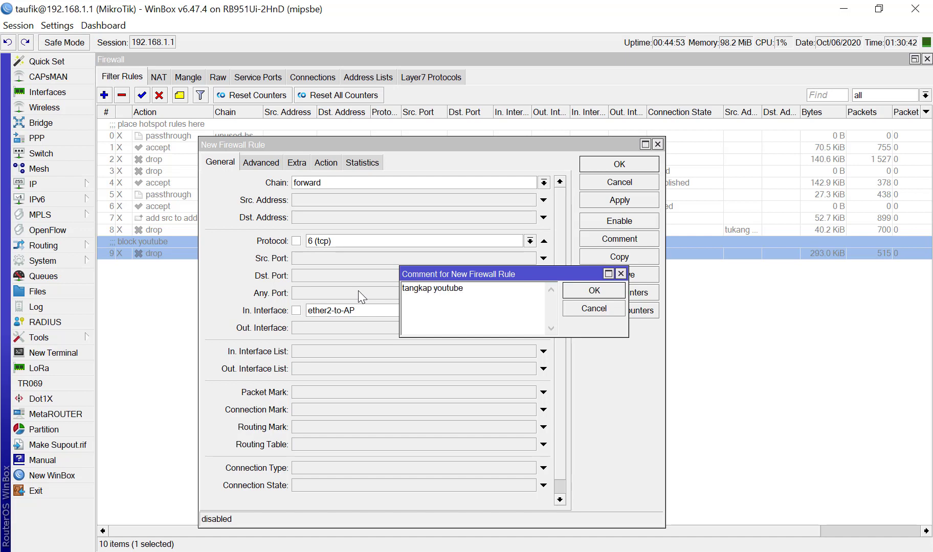
type(" ip")
left_click(603, 291)
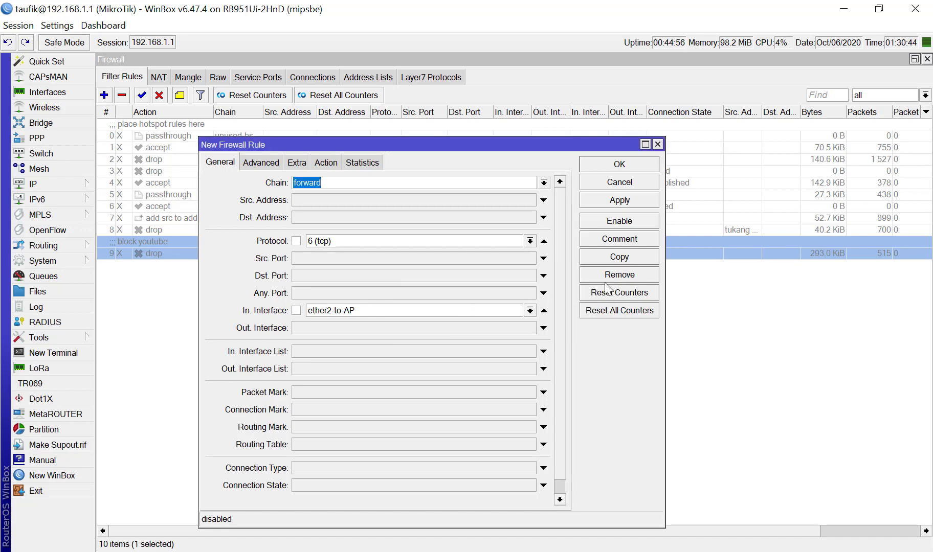
Step: Enable the new rule, committing its changes, save it, and select it in the filter rules
left_click(619, 220)
left_click(530, 295)
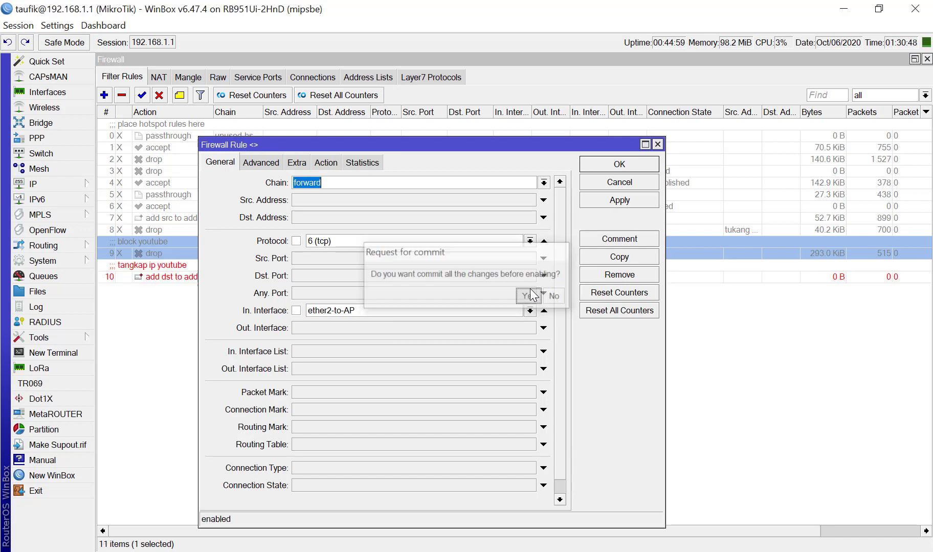
left_click(618, 165)
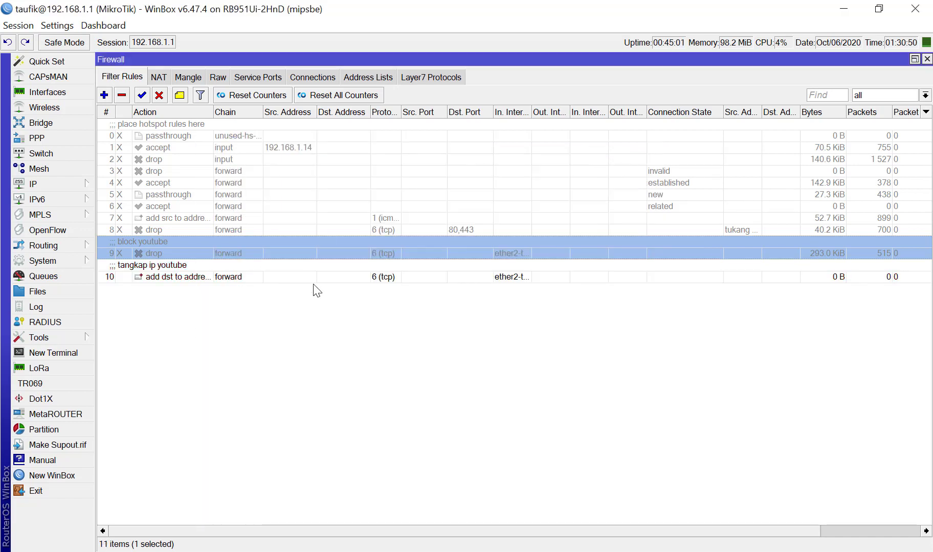
left_click(348, 290)
left_click(326, 266)
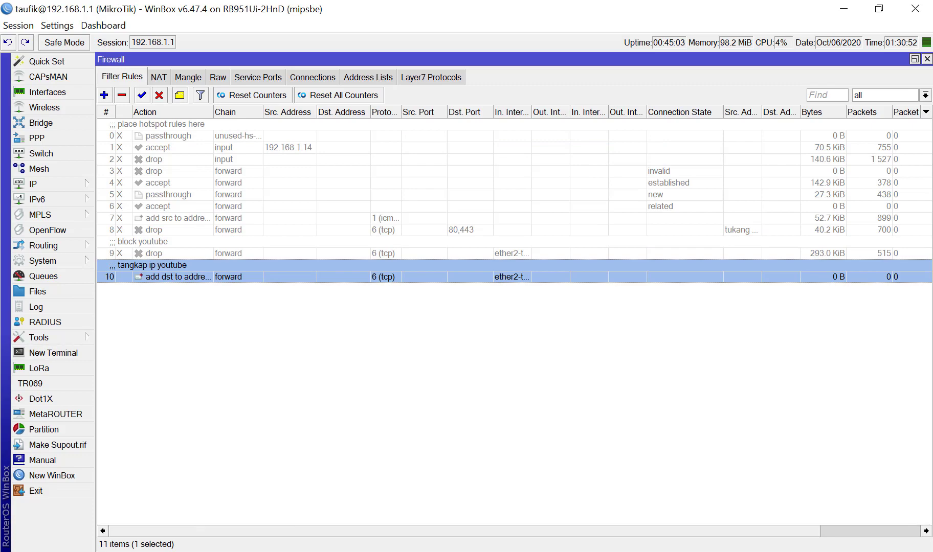
Step: Reload the YouTube page in Firefox, play the Arsenal 1-2 Barcelona highlights video, and skip its ad
left_click(61, 271)
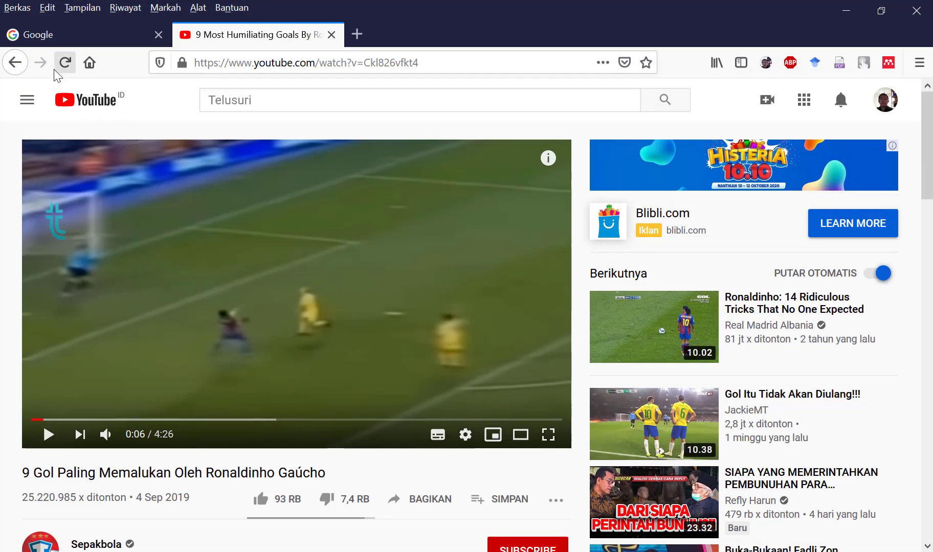
left_click(64, 63)
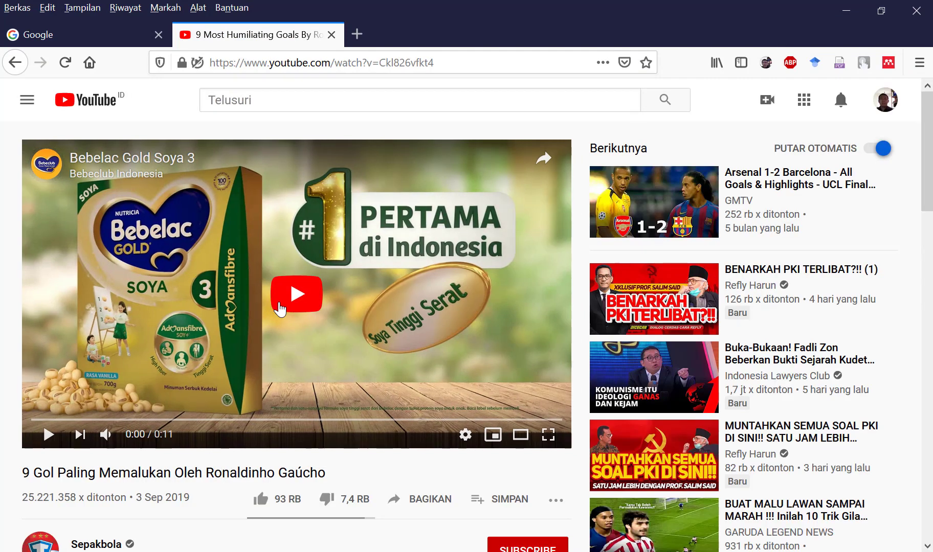
left_click(766, 183)
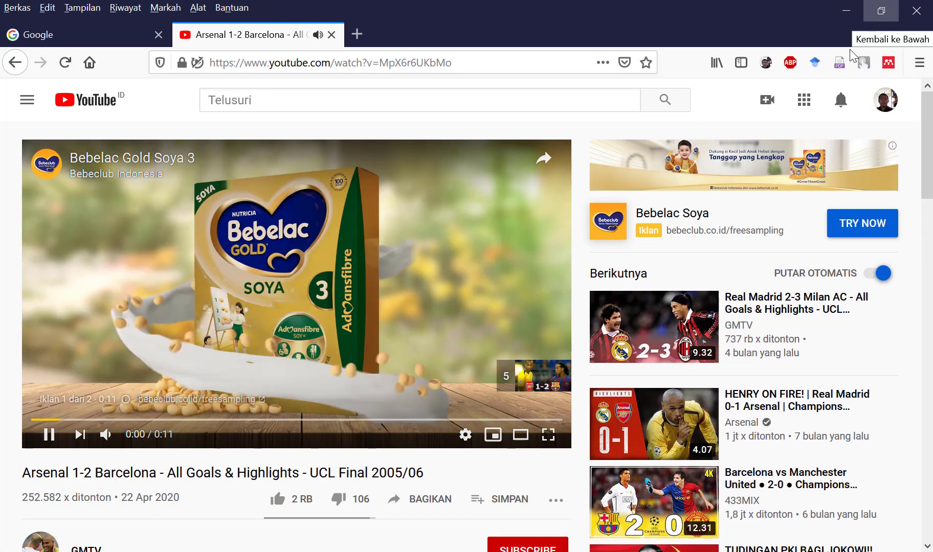
left_click(529, 381)
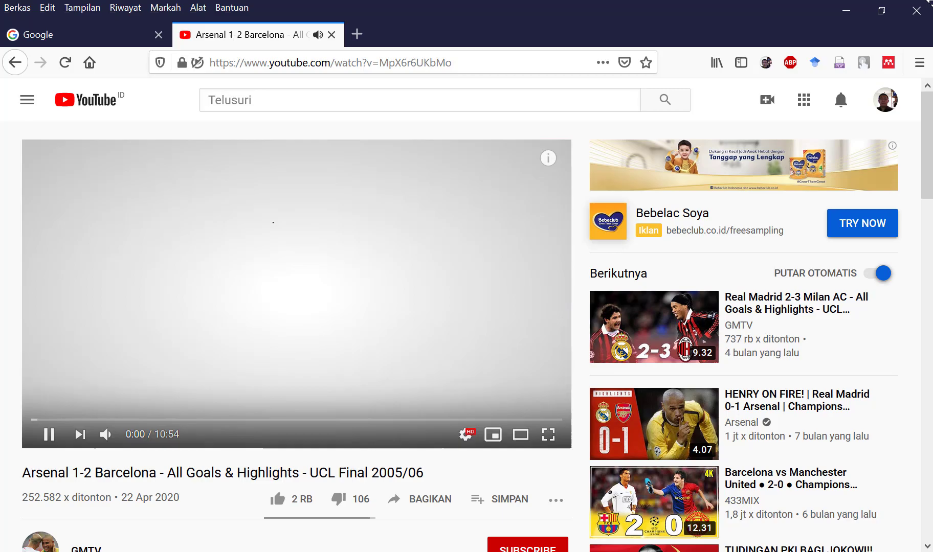
Step: Shrink Firefox and move it below the filter rules, check the "tangkap ip youtube" counters, and inspect the captured address list entry
left_click(884, 14)
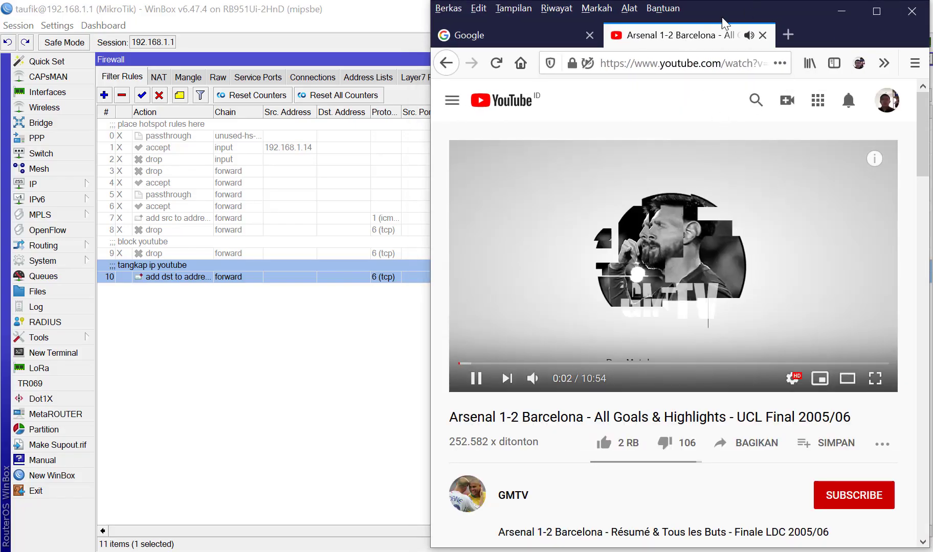
left_click_drag(728, 12, 562, 305)
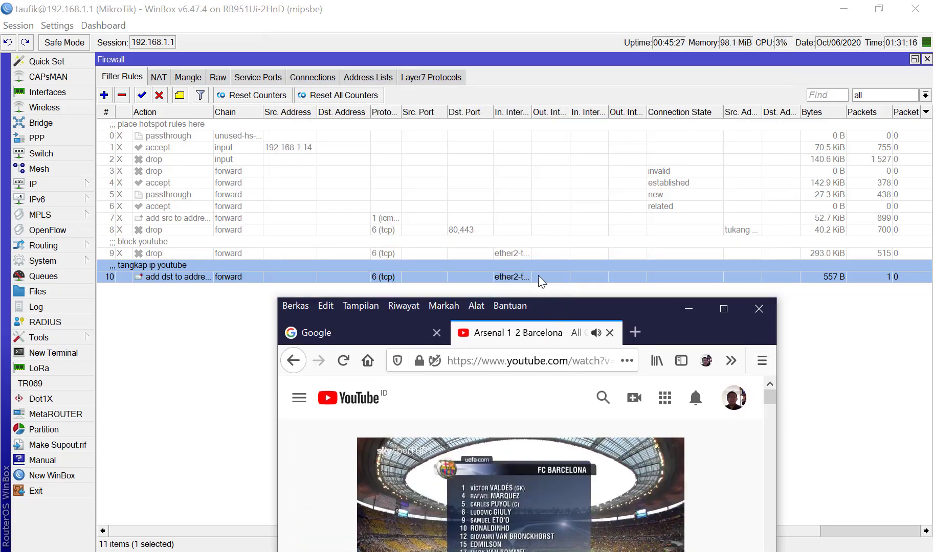
left_click(379, 78)
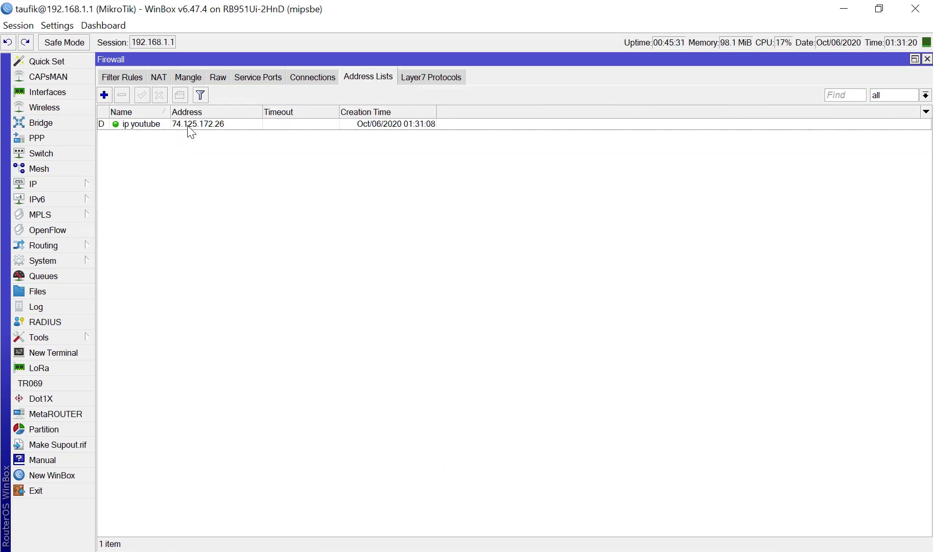
left_click(188, 127)
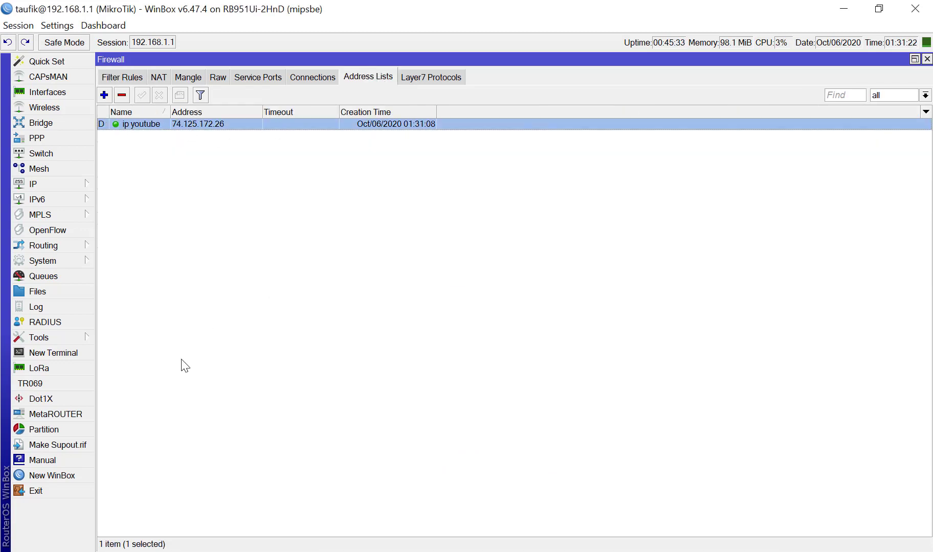
Step: Return to the filter rules, review the general settings of the "tangkap ip youtube" rule, and close it without changes
left_click(121, 78)
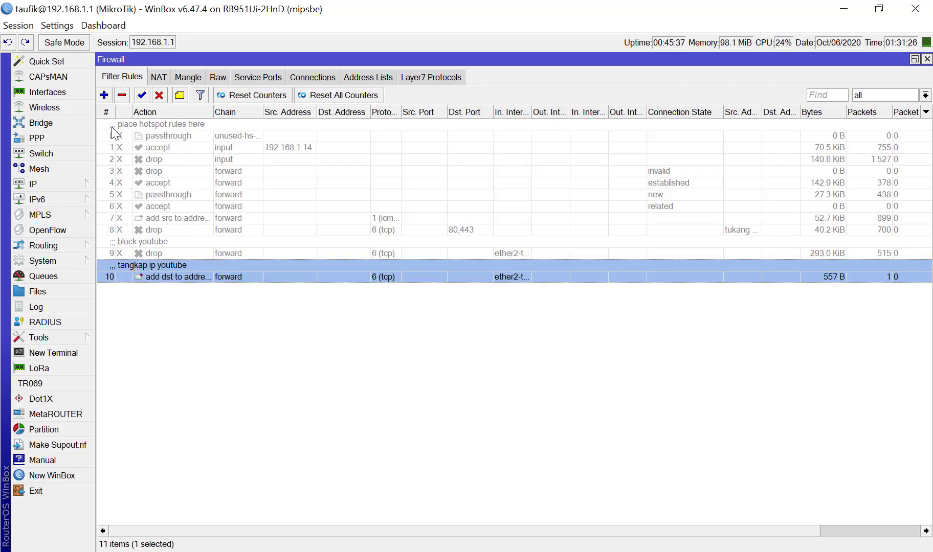
double_click(146, 274)
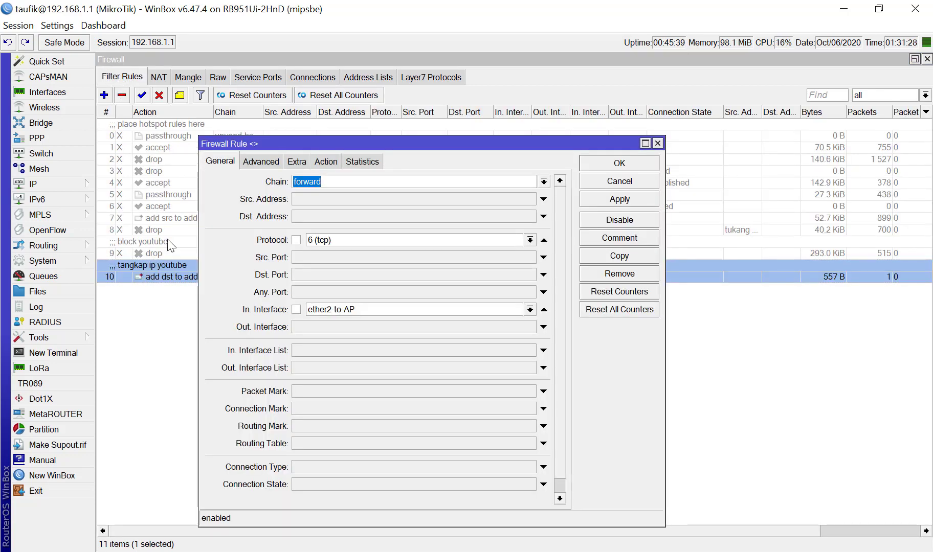
left_click(636, 182)
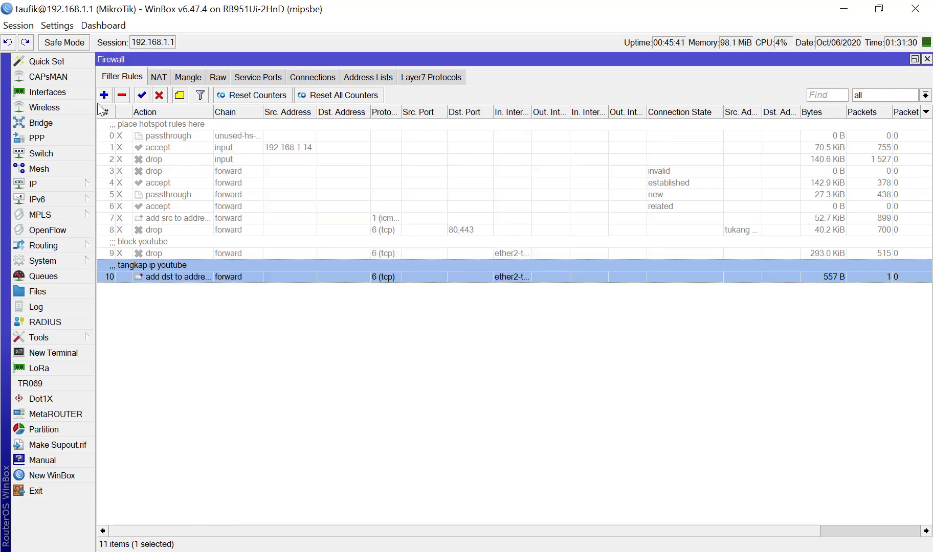
Step: Create a new forward-chain firewall rule that matches the destination address list "ip youtube"
left_click(103, 96)
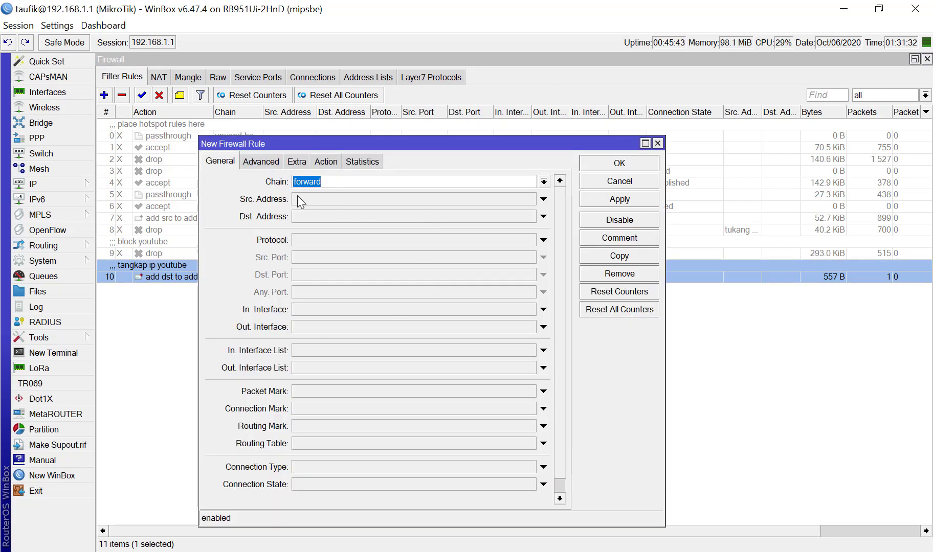
left_click(255, 164)
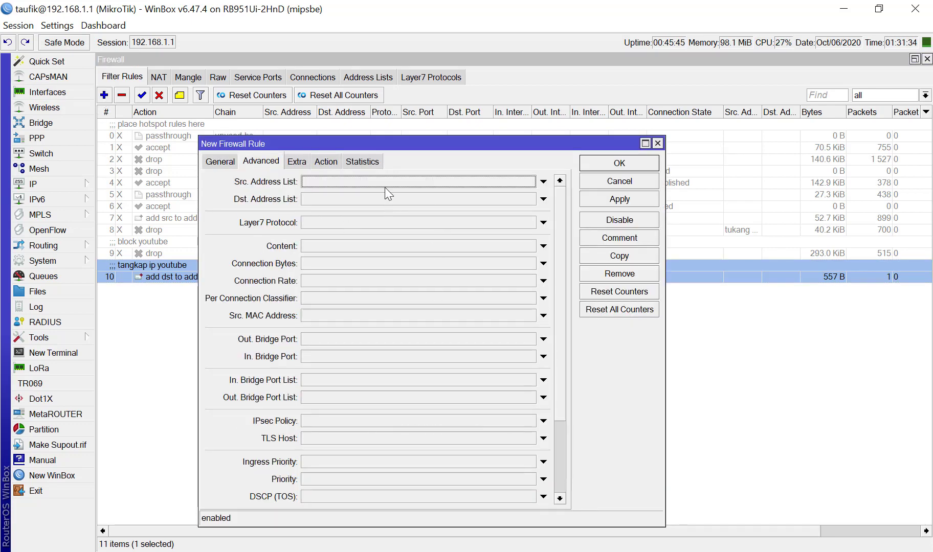
left_click(369, 198)
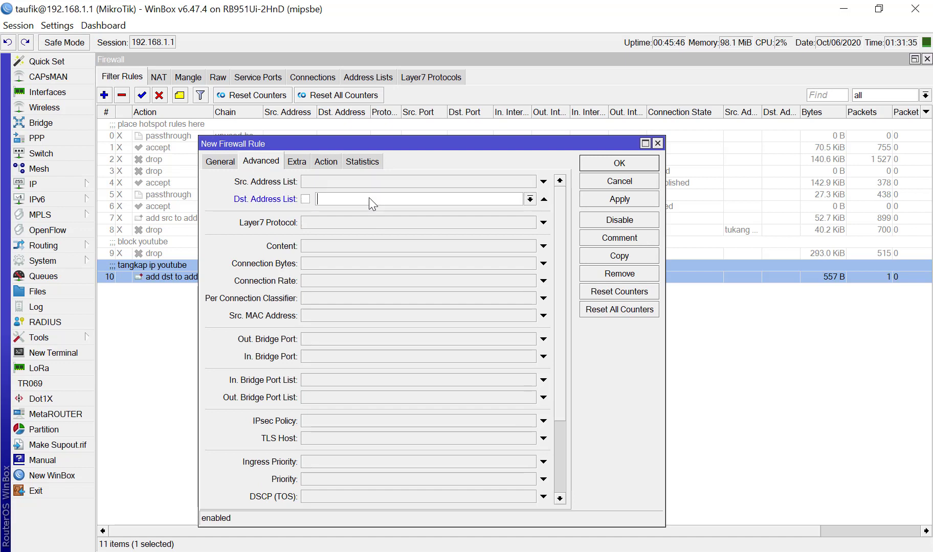
left_click(530, 199)
left_click(338, 208)
Step: Set the new rule's action to drop and apply the rule
left_click(324, 162)
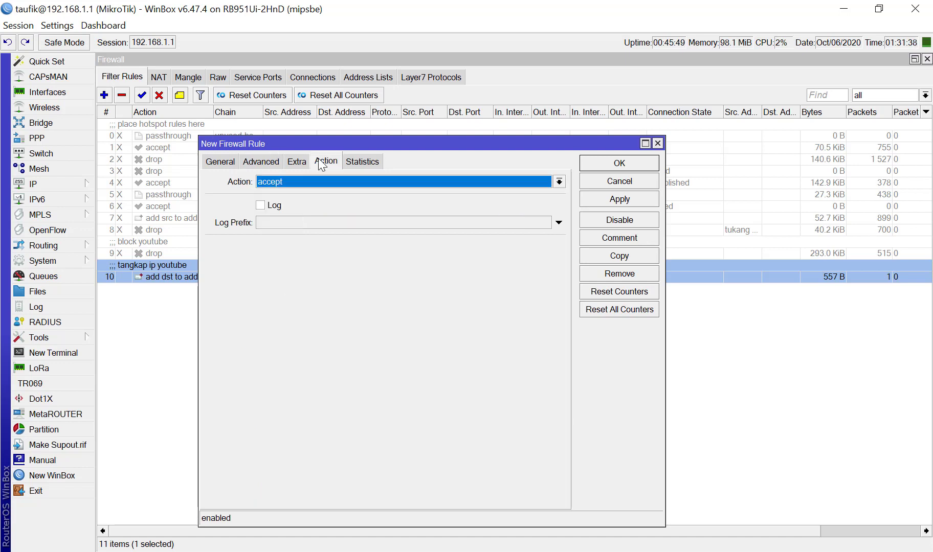
left_click(331, 180)
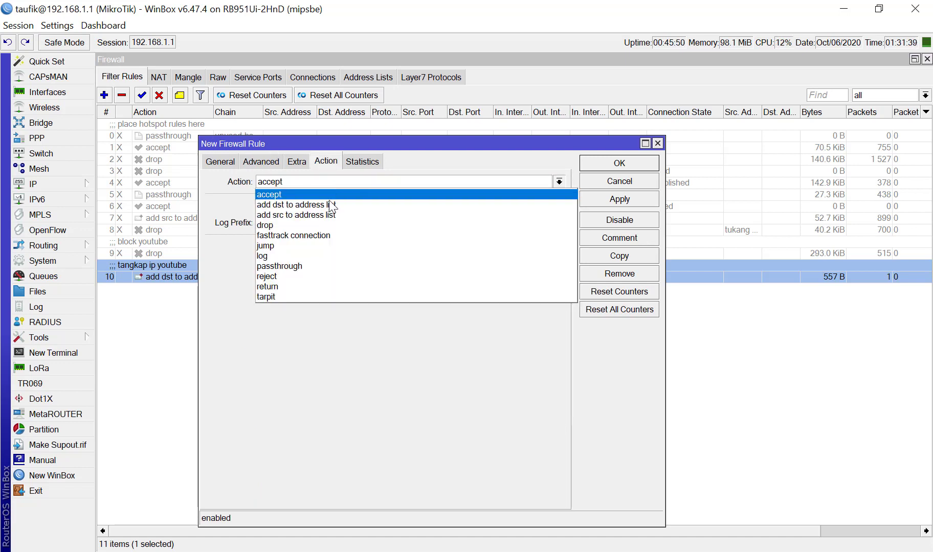
left_click(317, 226)
left_click(598, 200)
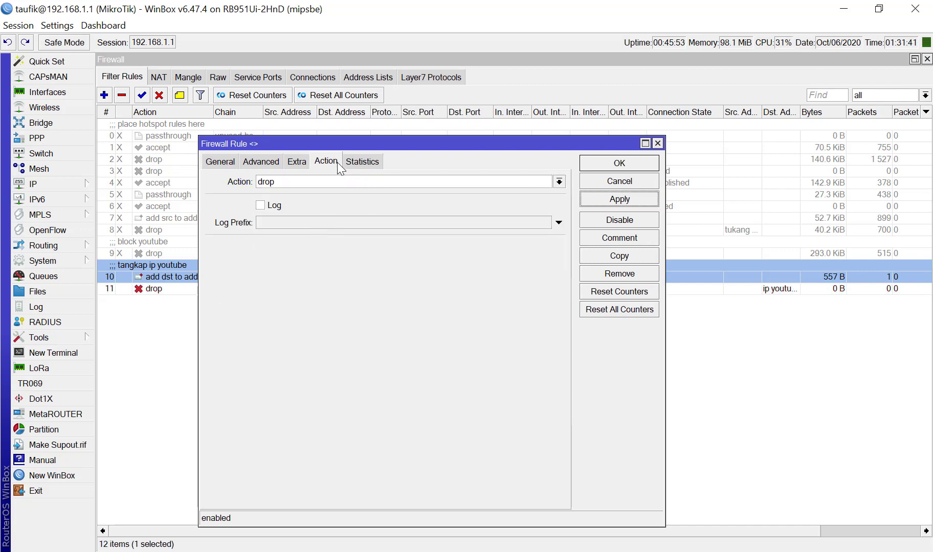
Step: Review the drop rule's general, advanced, extra and action settings and check its traffic statistics
left_click(350, 162)
left_click(288, 161)
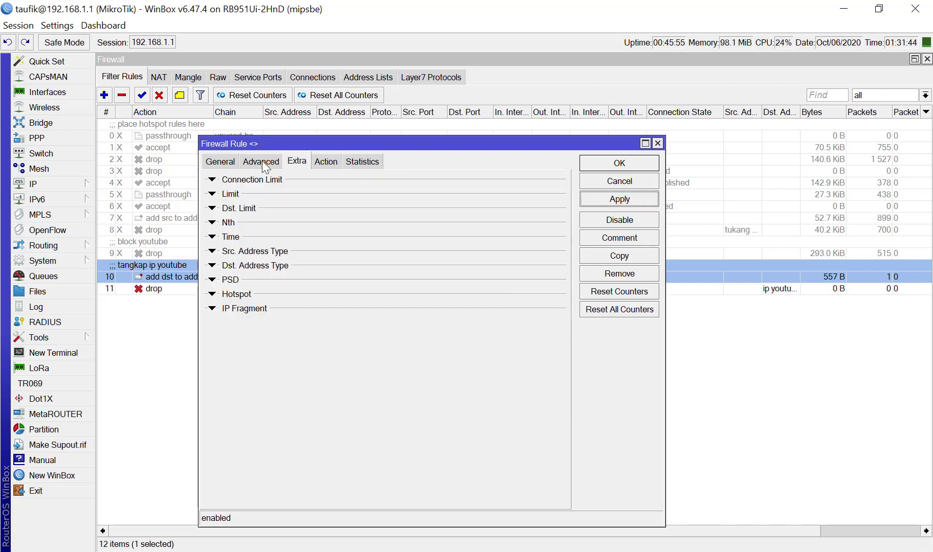
left_click(262, 160)
left_click(219, 161)
left_click(298, 161)
left_click(326, 161)
left_click(361, 161)
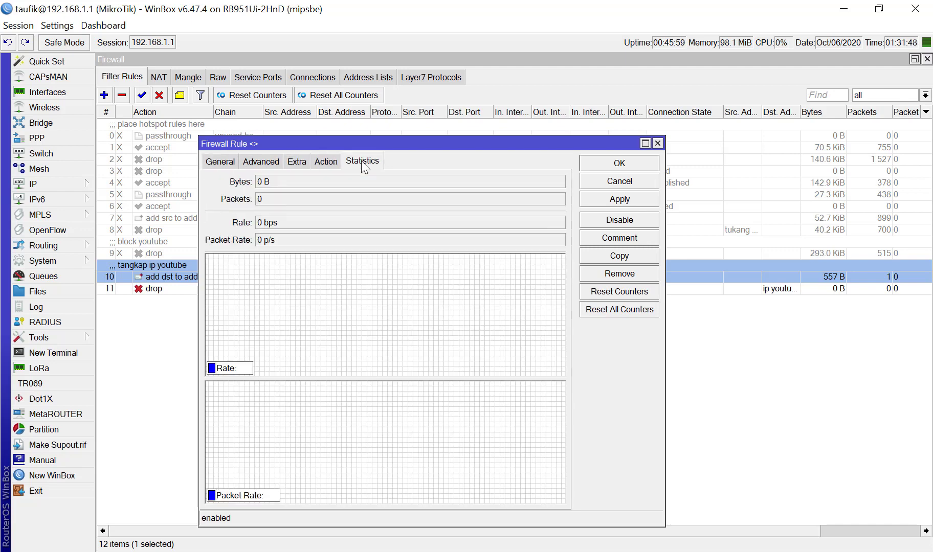
Step: Switch to Firefox, move it over the rule window, test the block by seeking ahead in the YouTube video, and minimize the browser
left_click(68, 276)
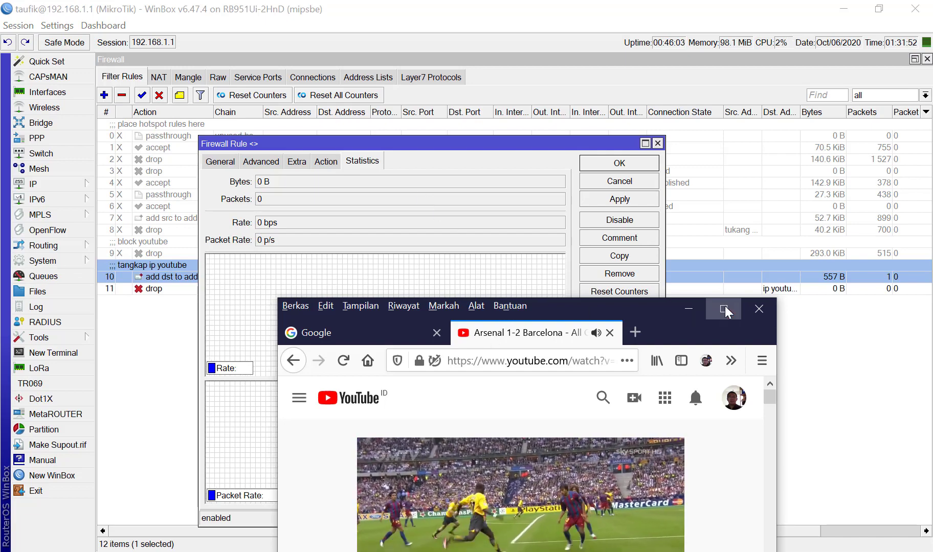
left_click_drag(642, 305, 575, 109)
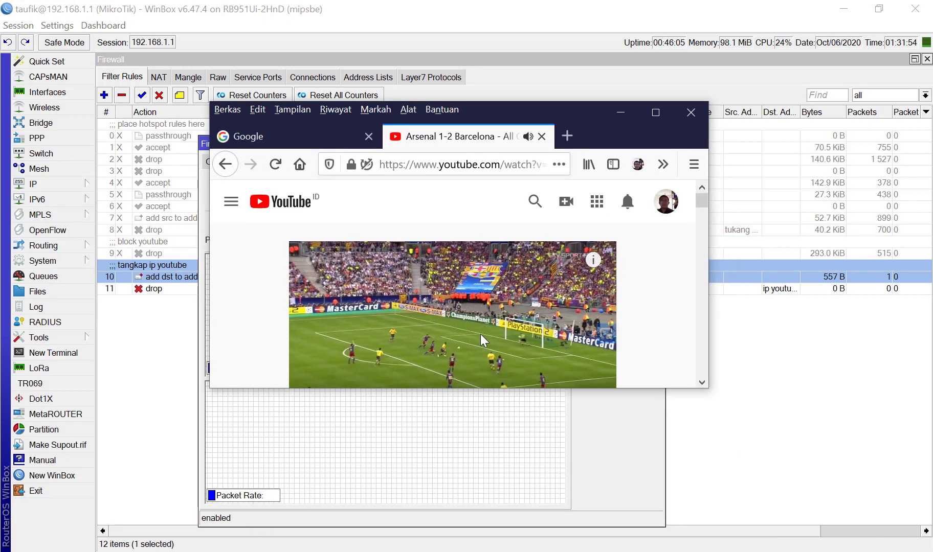
scroll(491, 287, "down", 1)
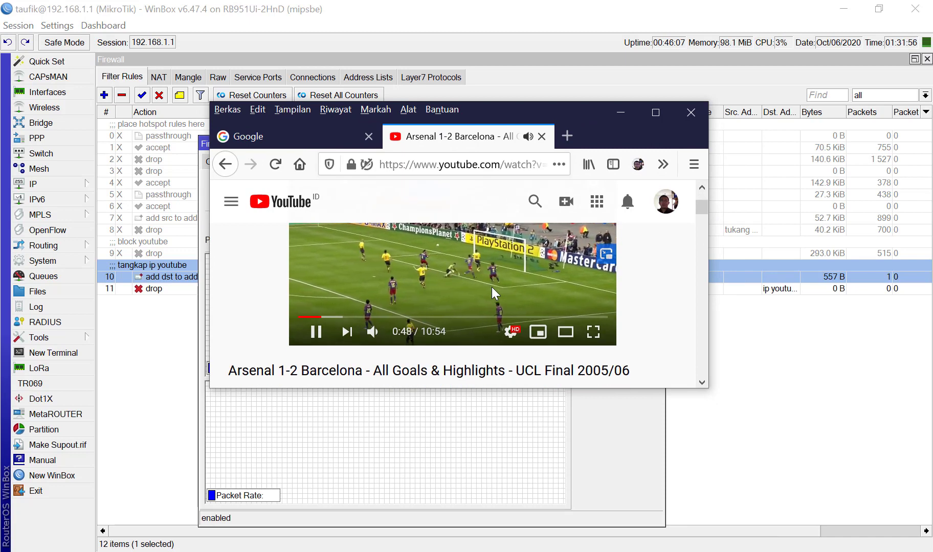
left_click(342, 318)
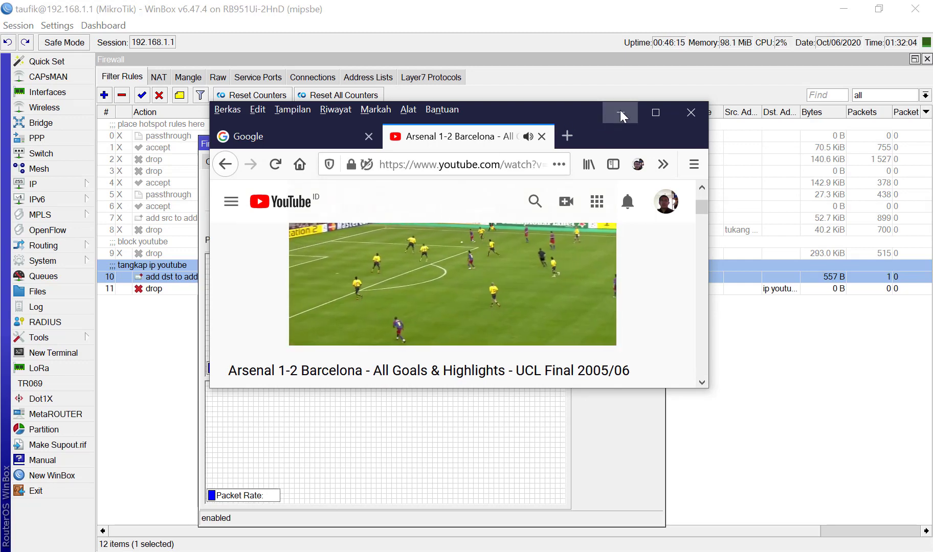
left_click(621, 110)
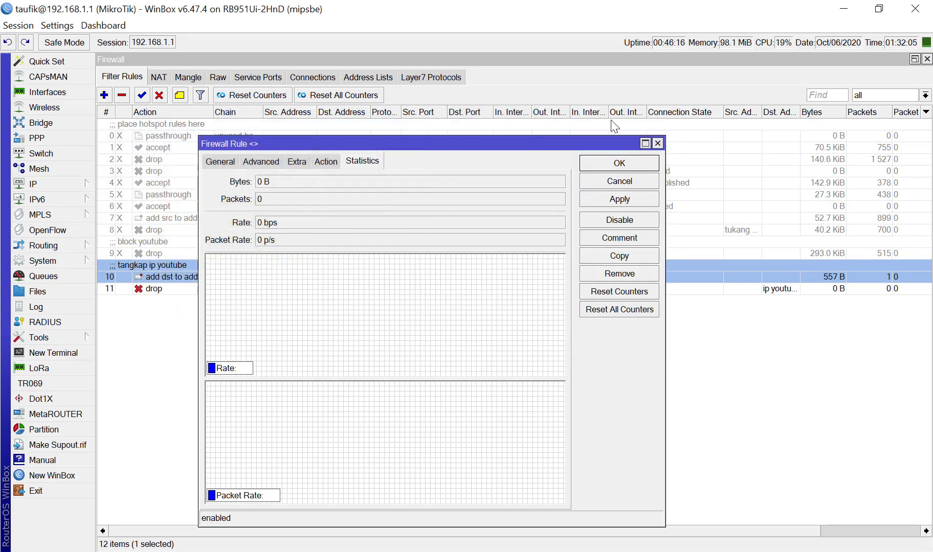
Step: Clear the drop rule's destination address list, set its source address list to "ip youtube" instead, and apply the change
left_click(257, 162)
left_click(218, 162)
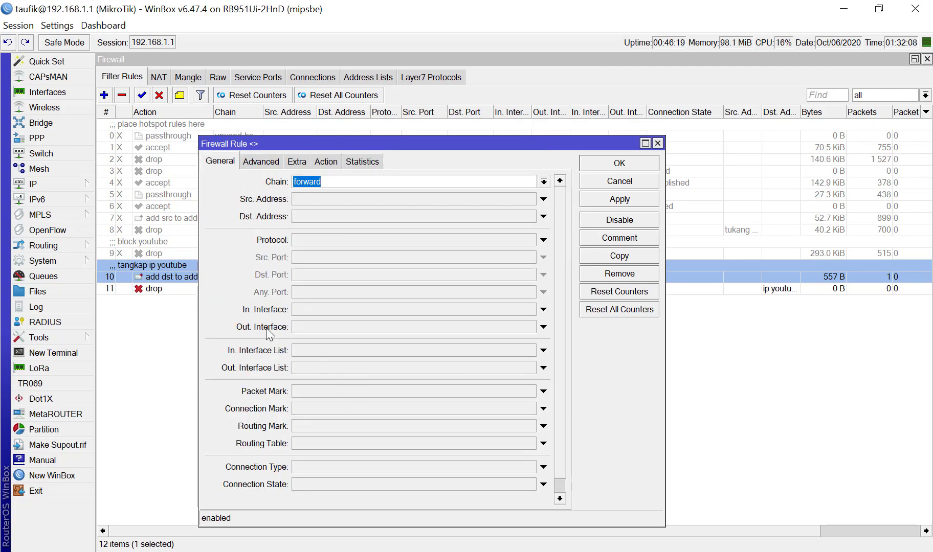
left_click(258, 162)
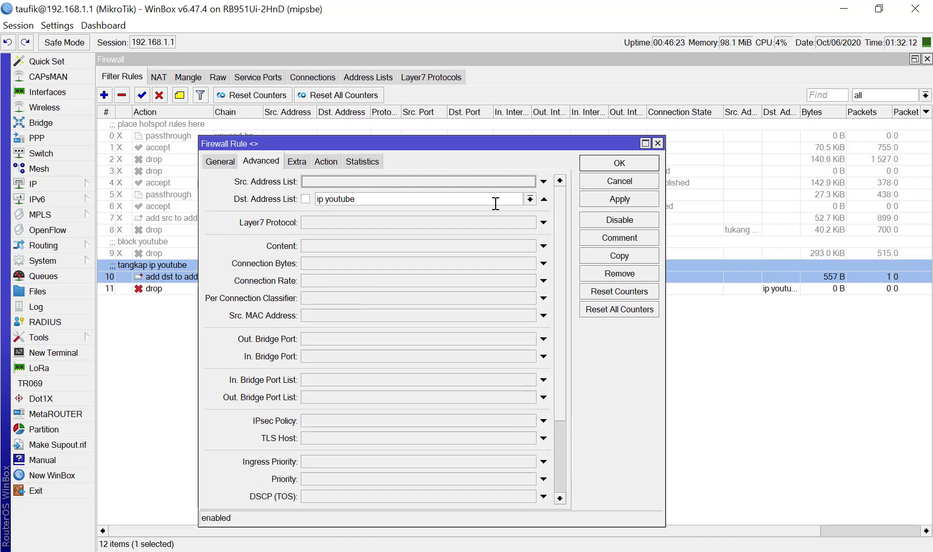
left_click(544, 199)
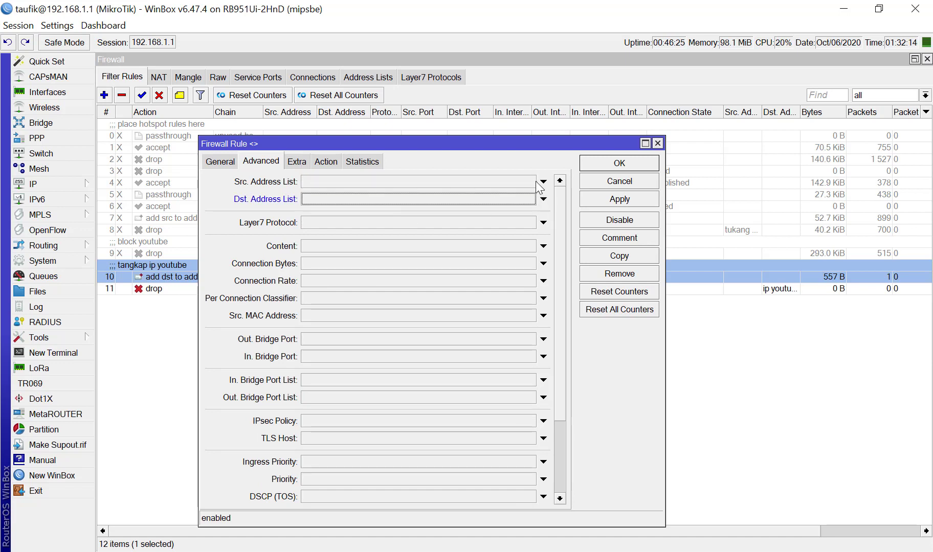
left_click(543, 182)
left_click(530, 182)
left_click(511, 196)
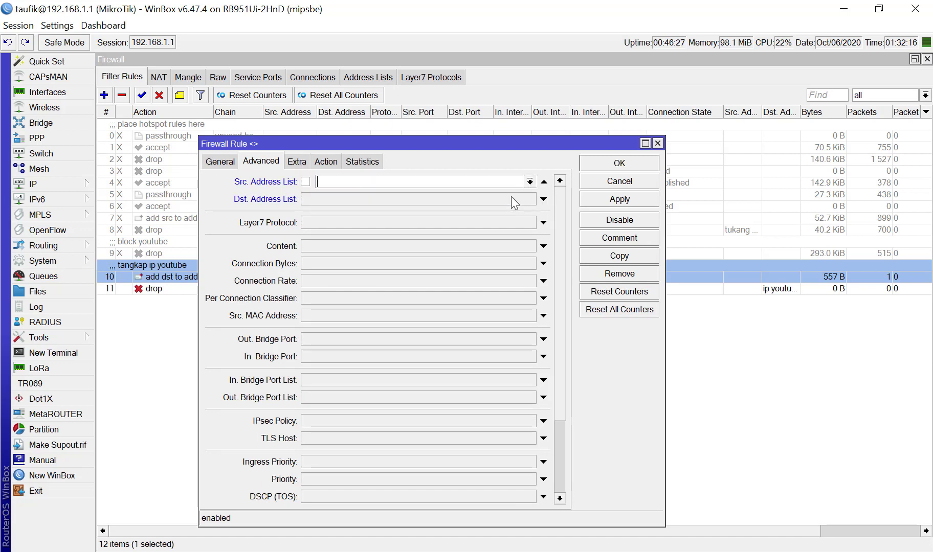
left_click(613, 198)
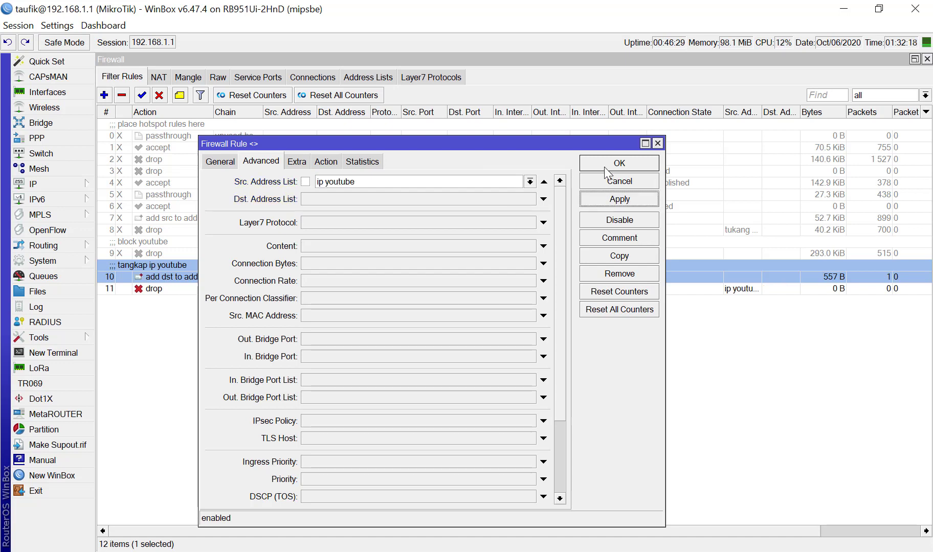
Step: Examine the drop rule's action, statistics, extra, general and advanced settings to verify its configuration
left_click(327, 163)
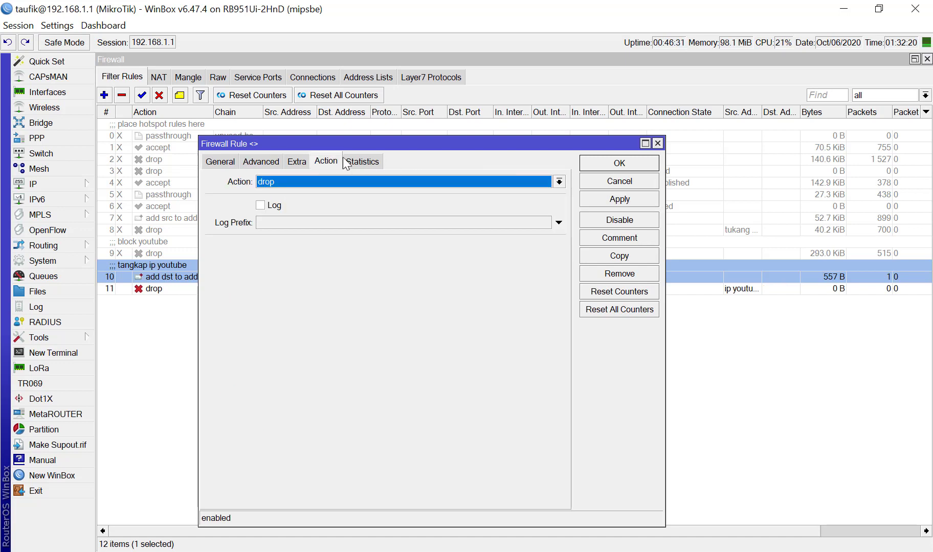
left_click(364, 161)
left_click(326, 162)
left_click(299, 160)
left_click(249, 161)
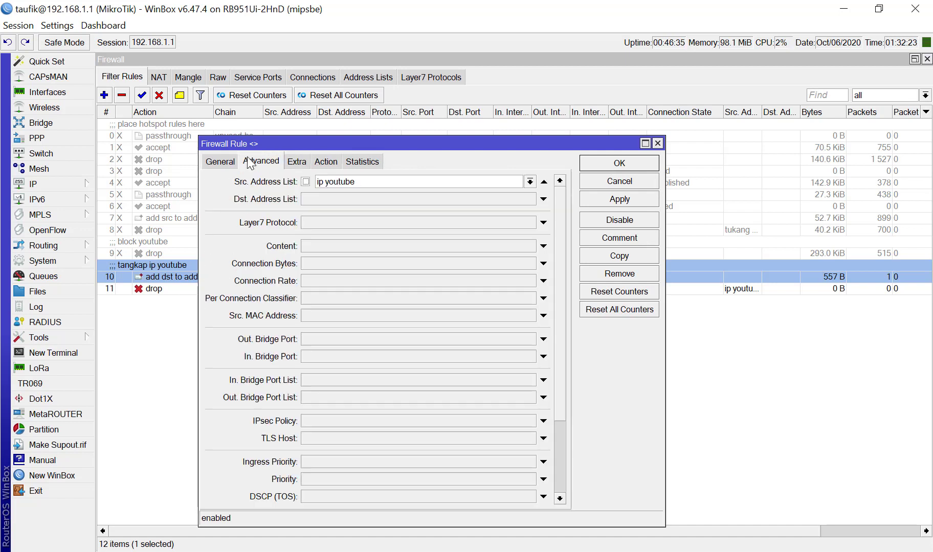
left_click(212, 162)
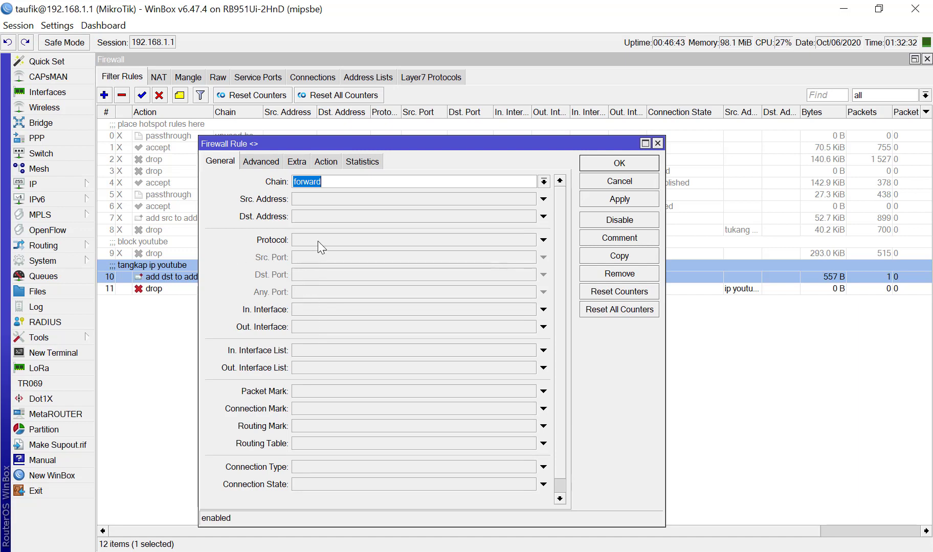
left_click(260, 159)
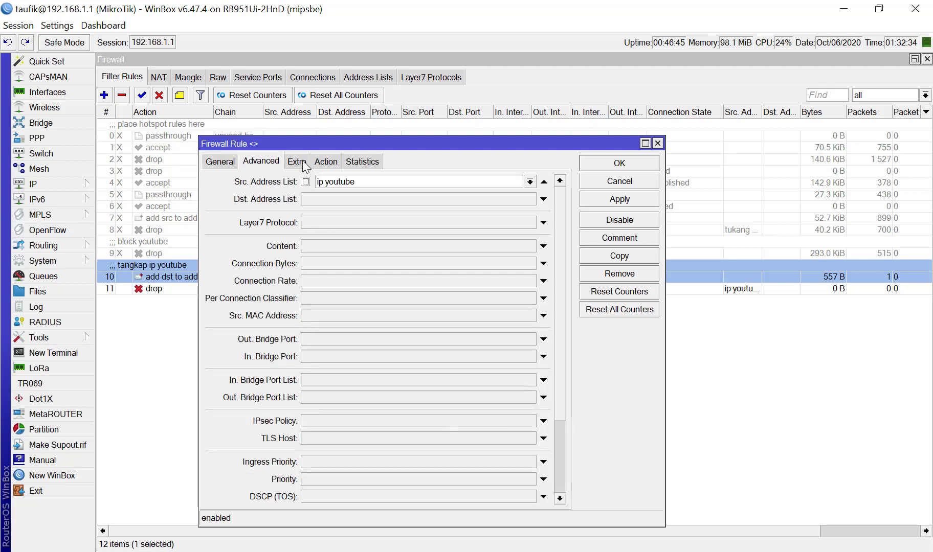
left_click(302, 161)
left_click(325, 160)
left_click(353, 162)
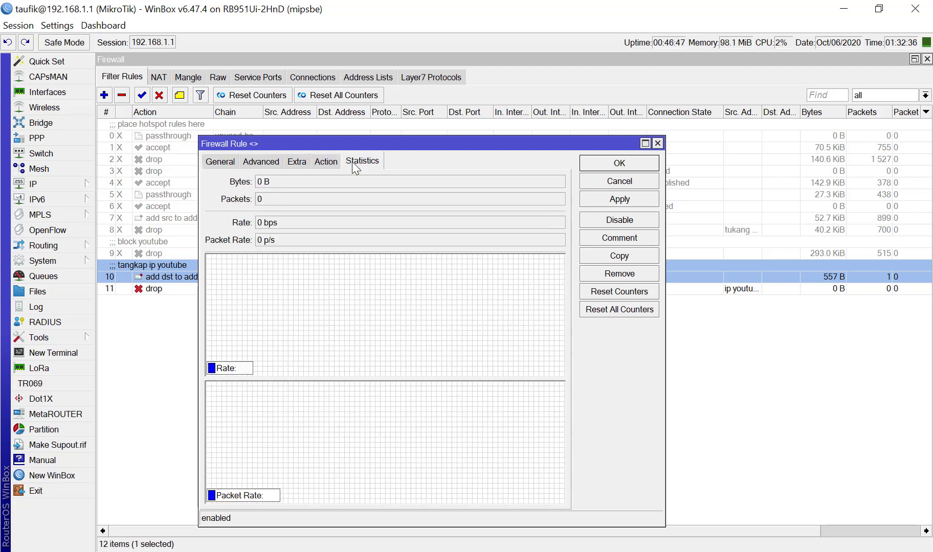
left_click(271, 163)
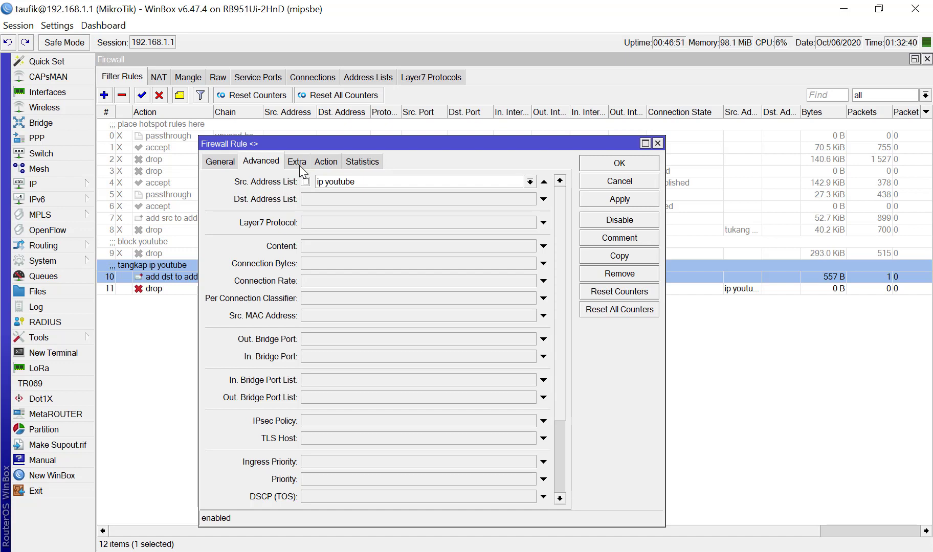
left_click(325, 161)
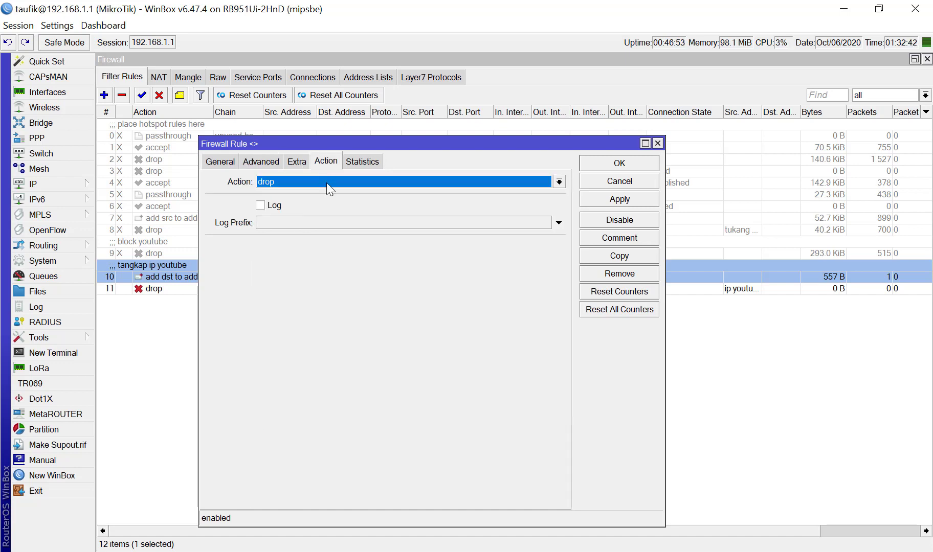
left_click(298, 162)
left_click(267, 161)
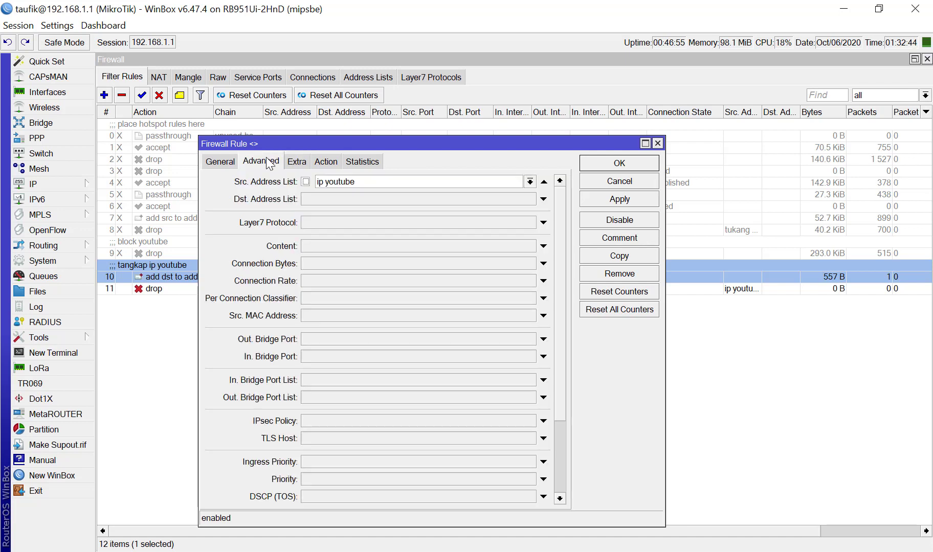
Step: Set the drop rule's incoming interface to ether2-to-AP and save the rule
left_click(215, 162)
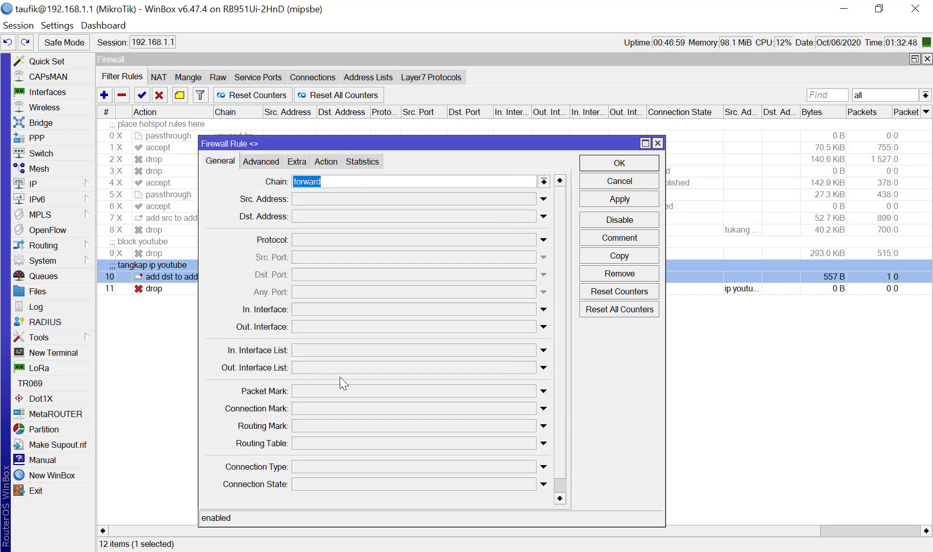
left_click(311, 306)
left_click(327, 307)
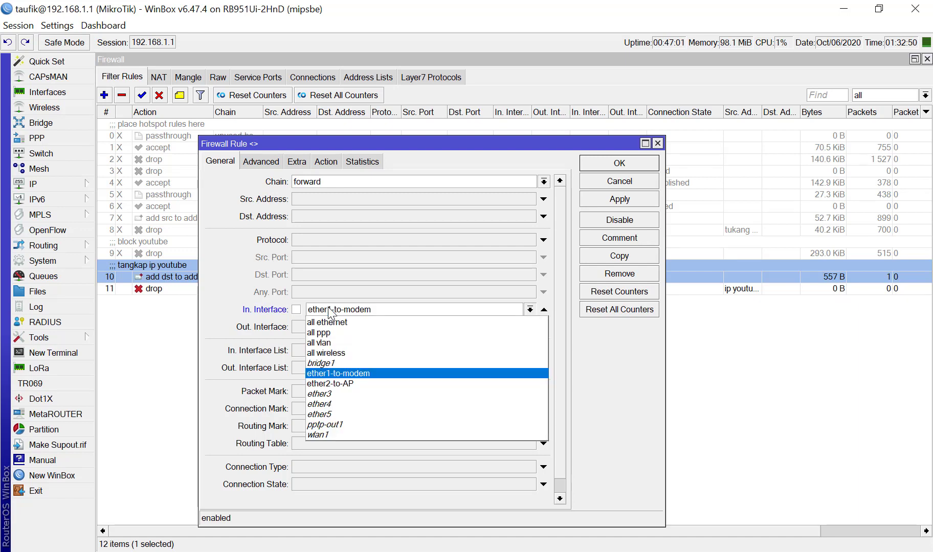
left_click(352, 370)
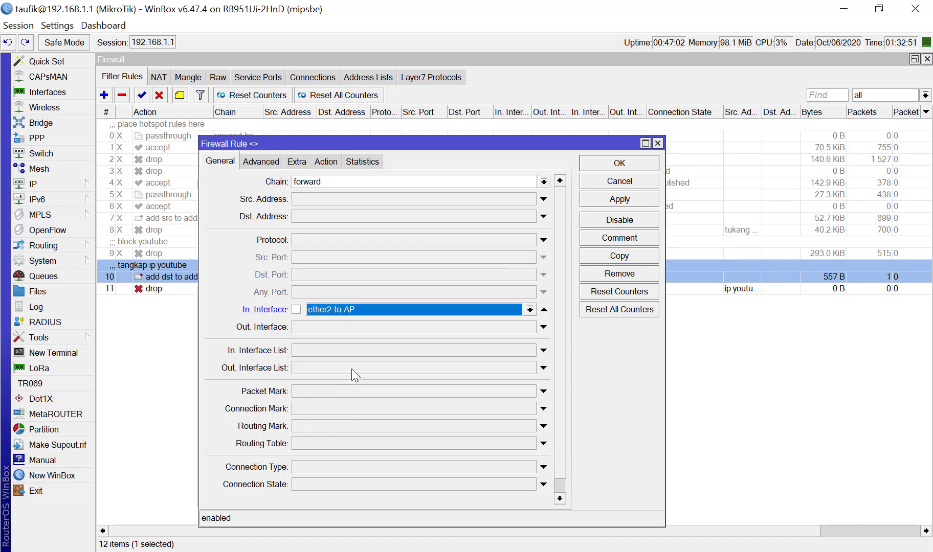
left_click(598, 161)
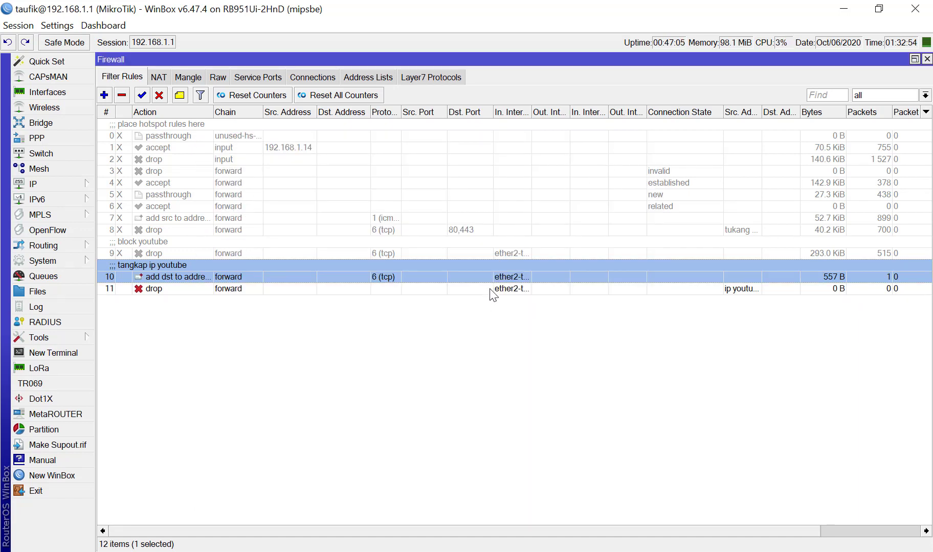
Step: Reopen the drop rule to check its general settings, close it without changes, and display the firewall address lists
double_click(489, 289)
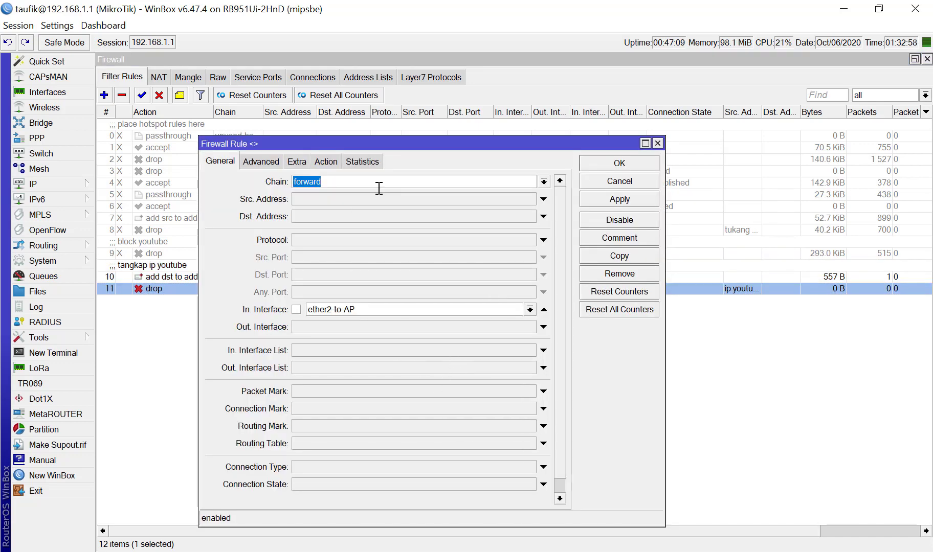
left_click(374, 71)
left_click(283, 214)
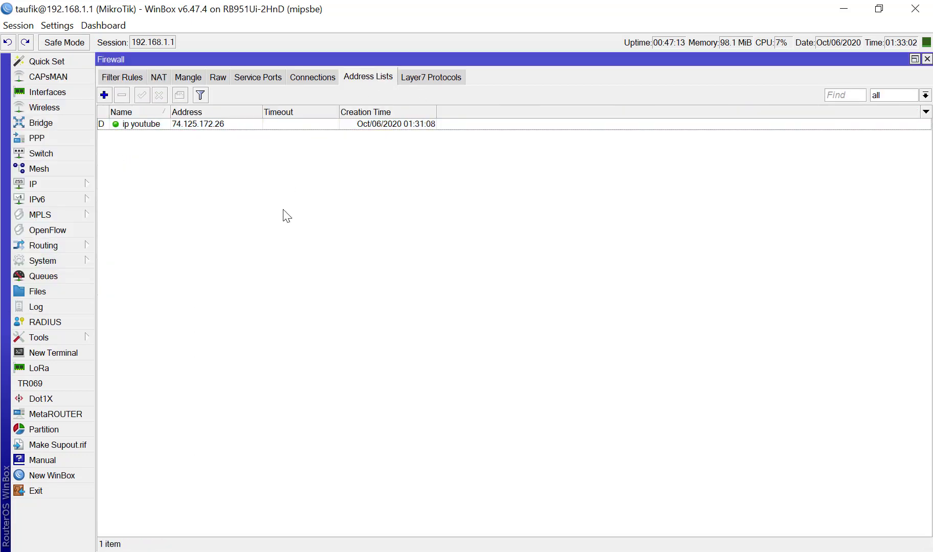
Step: Switch to Firefox and seek the Arsenal 1-2 Barcelona video to about 5:34, followed by about 6:24, while watching the address list
left_click(72, 243)
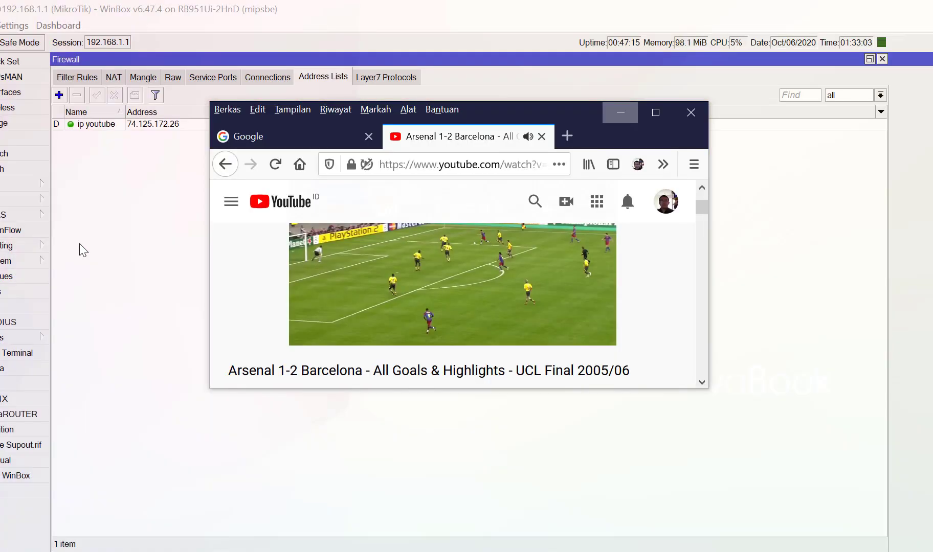
left_click(457, 317)
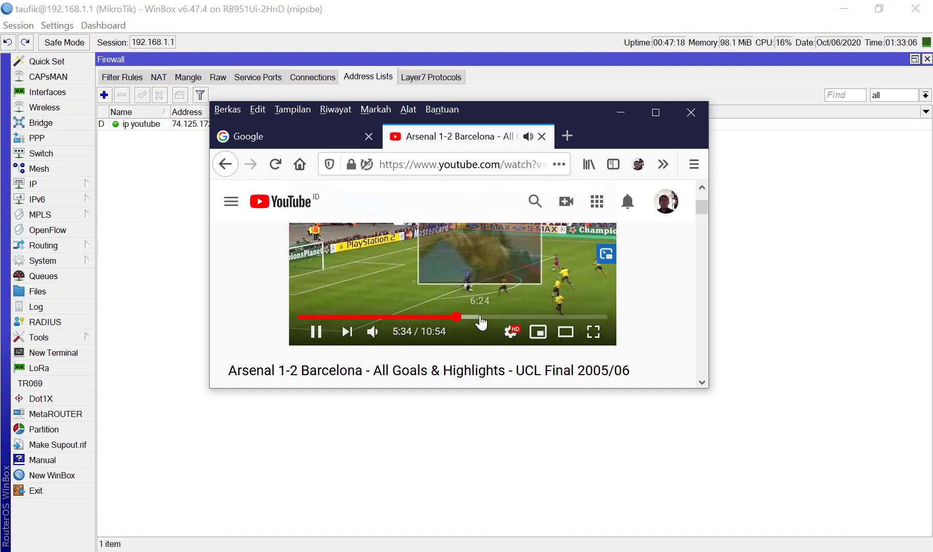
left_click(479, 317)
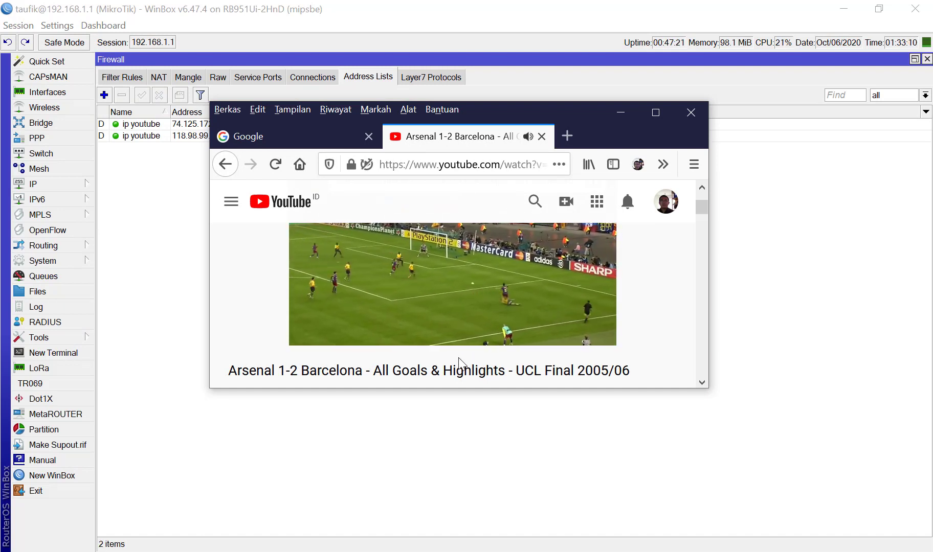
Step: Switch back to WinBox to check the captured YouTube addresses and display the firewall filter rules
left_click(151, 252)
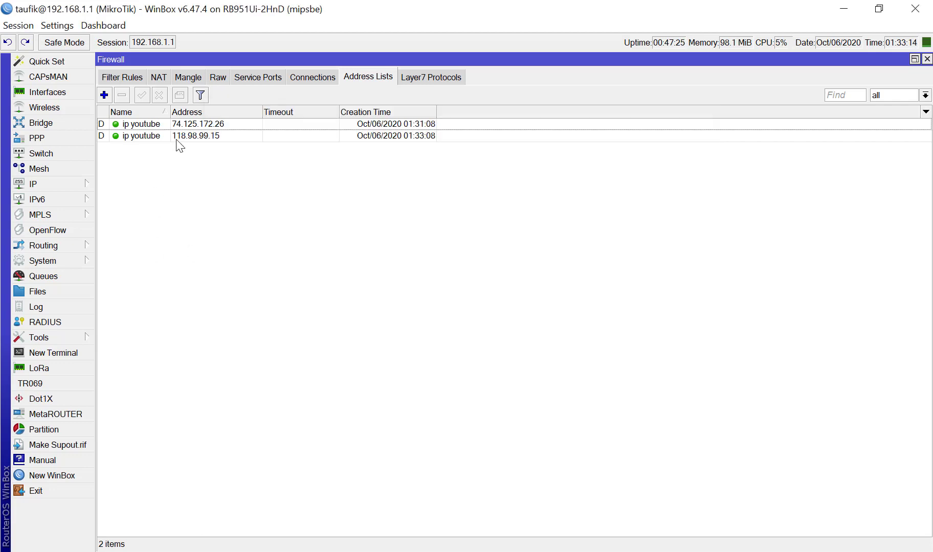
left_click(126, 76)
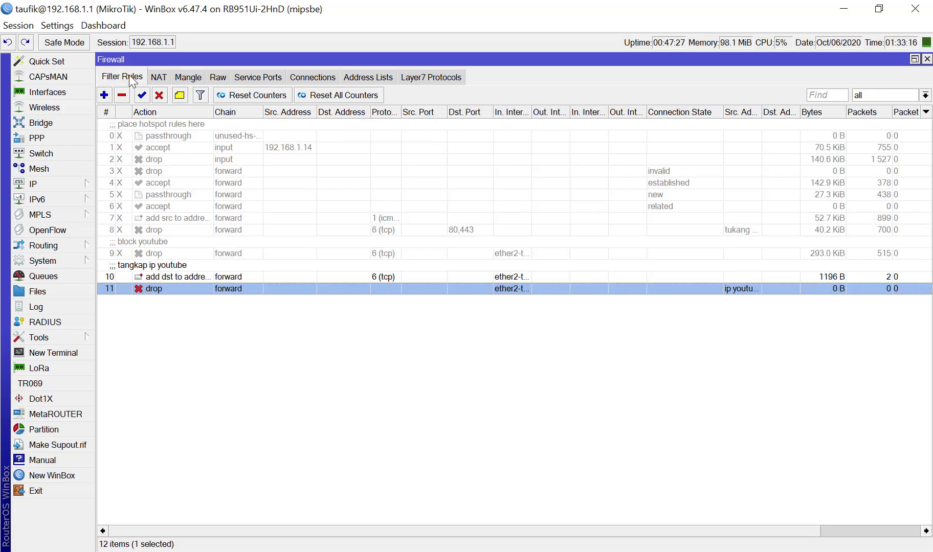
left_click(459, 345)
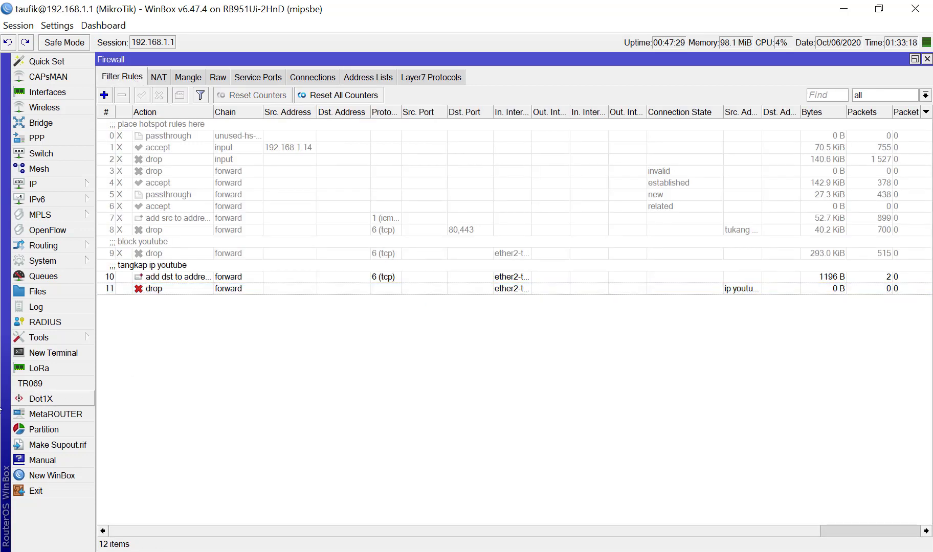
Step: Switch to Firefox, pause the Arsenal 1-2 Barcelona video, and minimize the browser
key("alt+Tab")
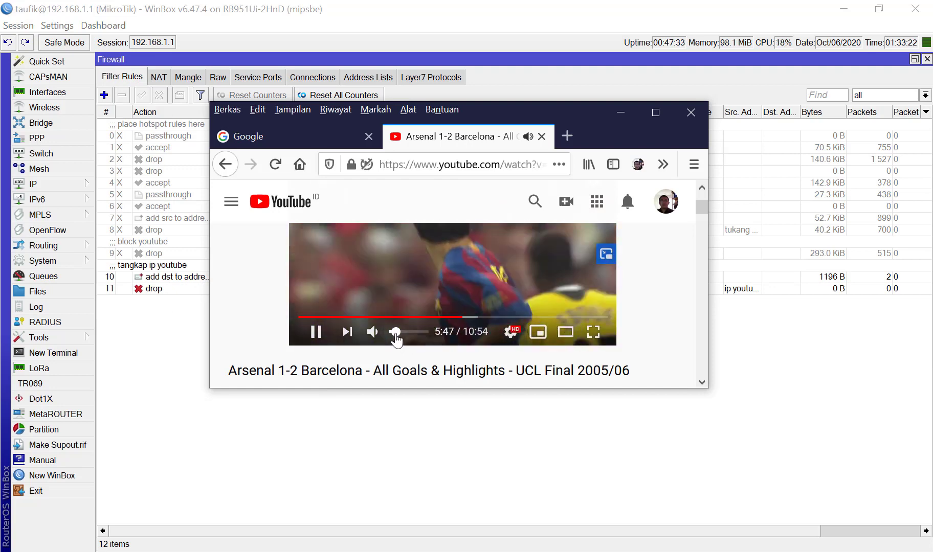
left_click(317, 332)
left_click(622, 111)
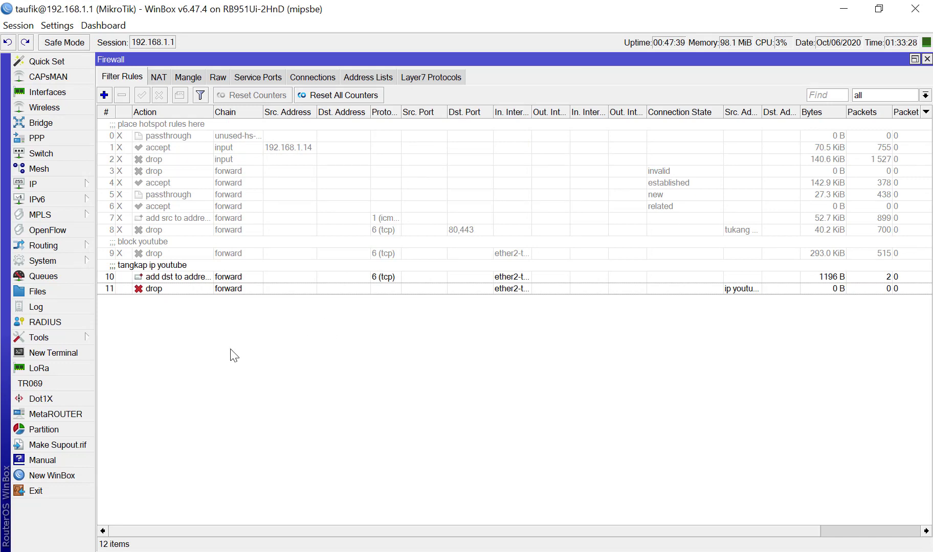
Step: Switch to the Photos app to consult the website-blocking lab slide, and return to the WinBox session of the MikroTik router
key("alt+Tab")
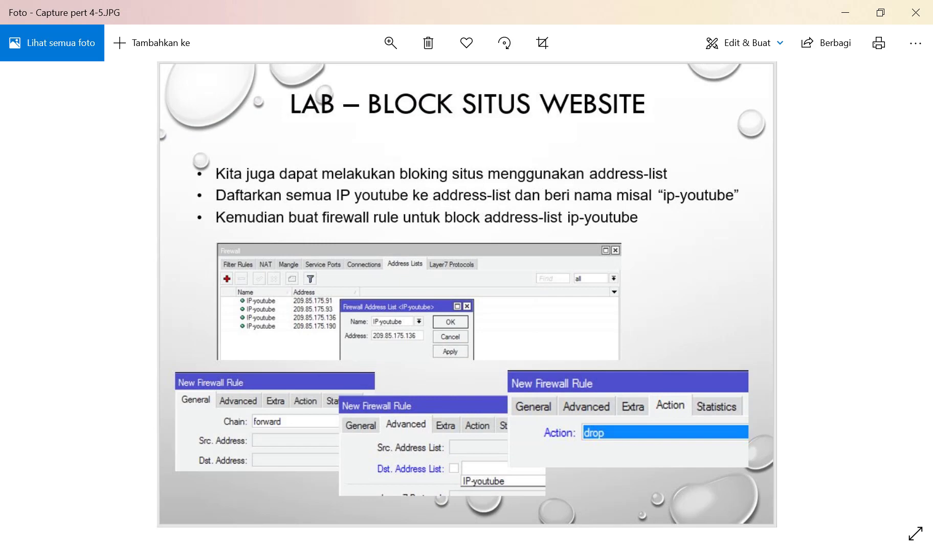
key("alt+Tab")
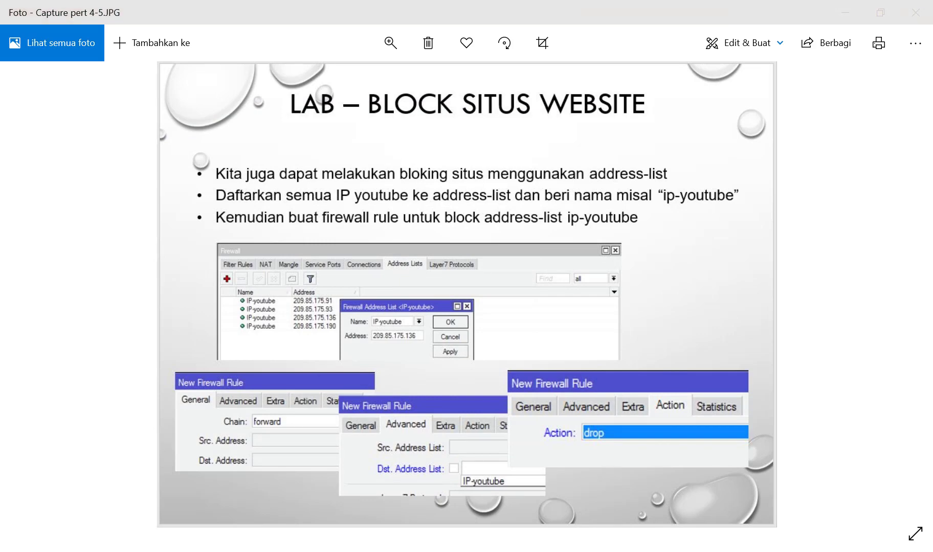
right_click(0, 224)
left_click(29, 221)
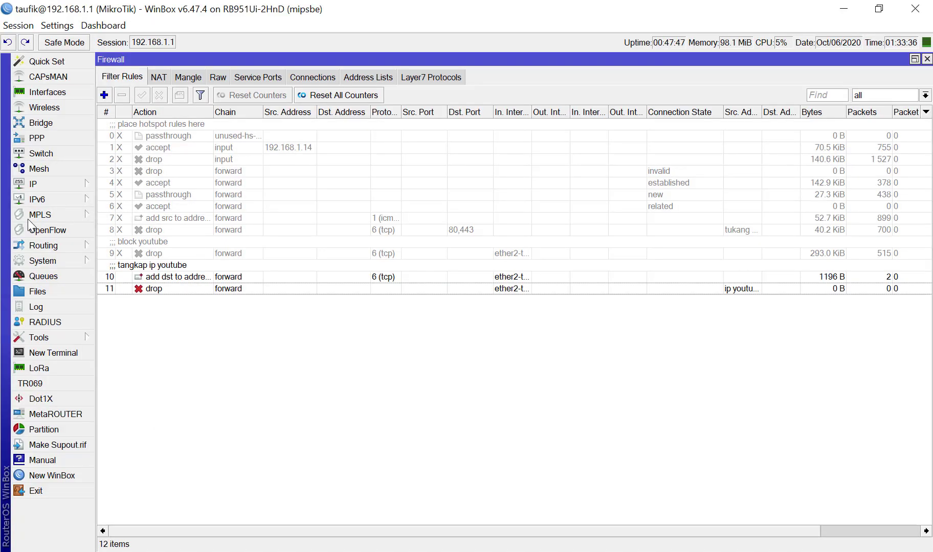
Step: Open a second WinBox session to the saved Biznet-Kramat98 router and maximize its Firewall window
left_click(62, 480)
left_click(261, 337)
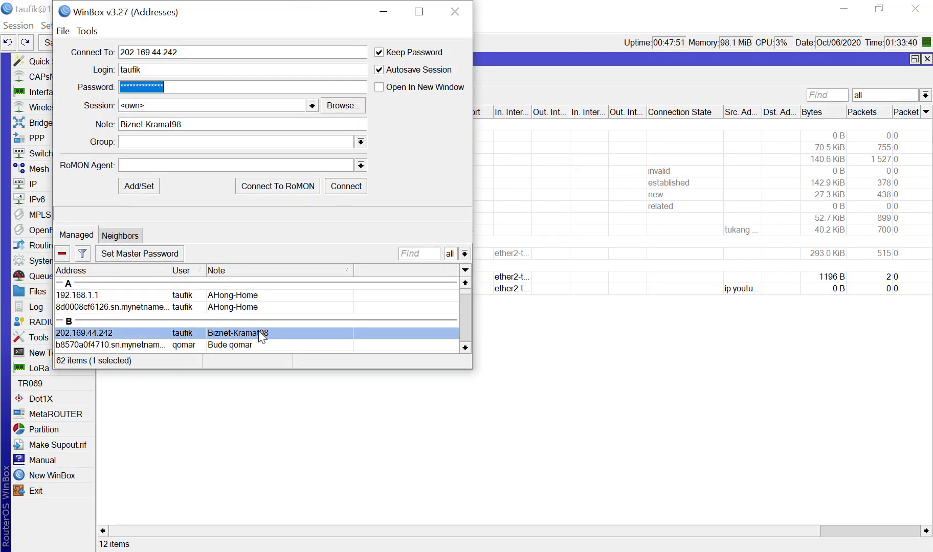
double_click(262, 336)
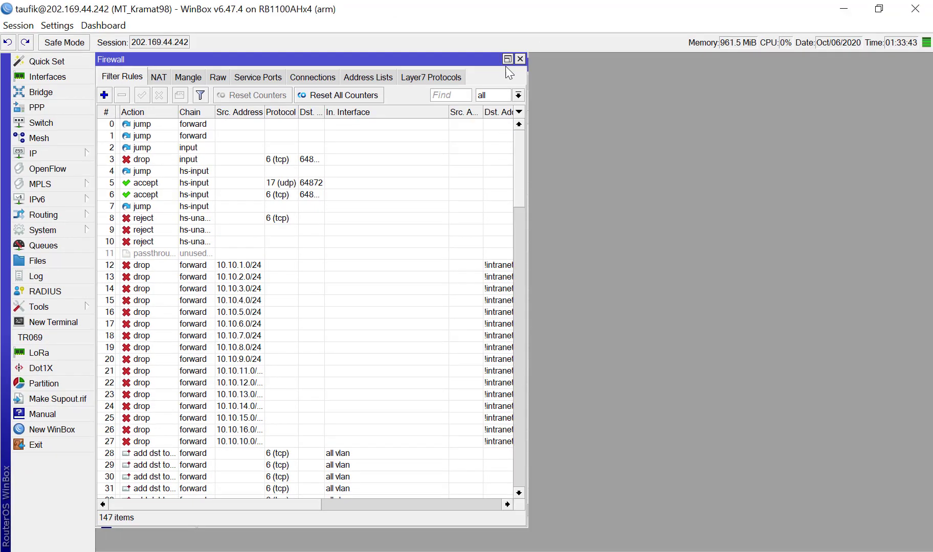
left_click(507, 60)
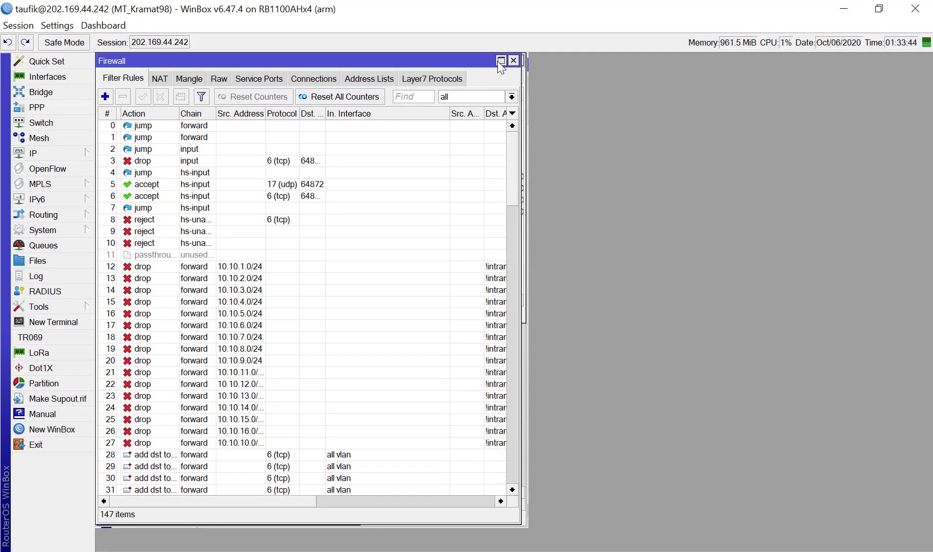
left_click(500, 60)
Step: Examine the Gmail and YouTube filter rules on the second router, and open the Gmail accept rule to check its action
left_click(349, 384)
scroll(351, 388, "down", 1)
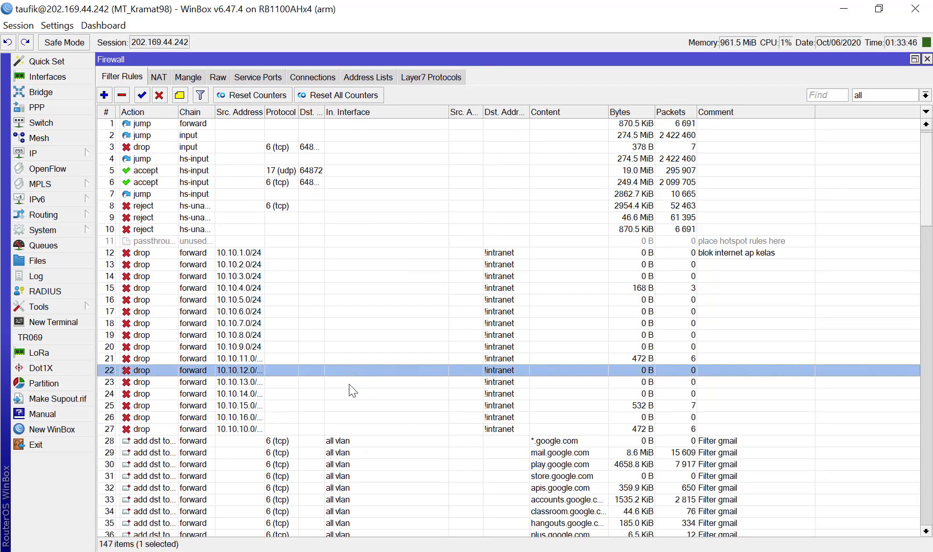
scroll(351, 389, "down", 7)
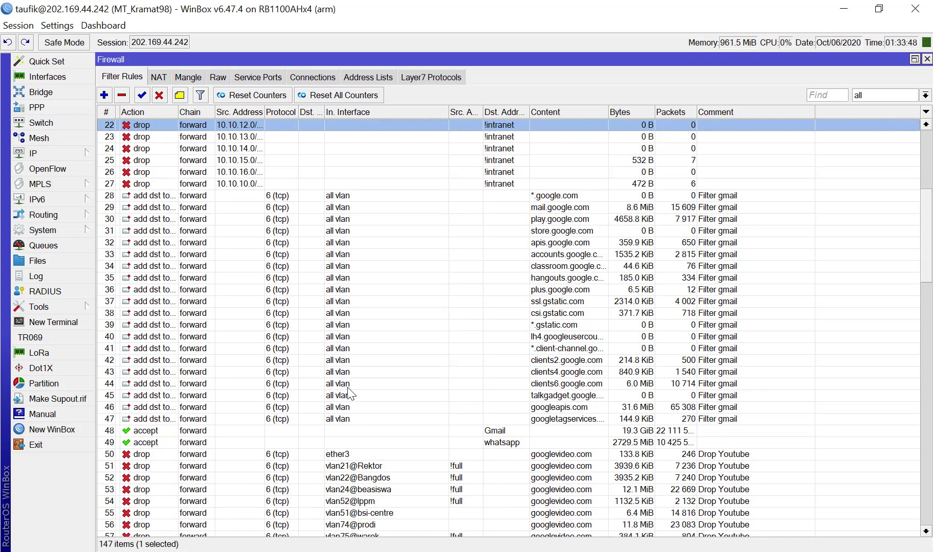
scroll(349, 393, "down", 2)
left_click(480, 361)
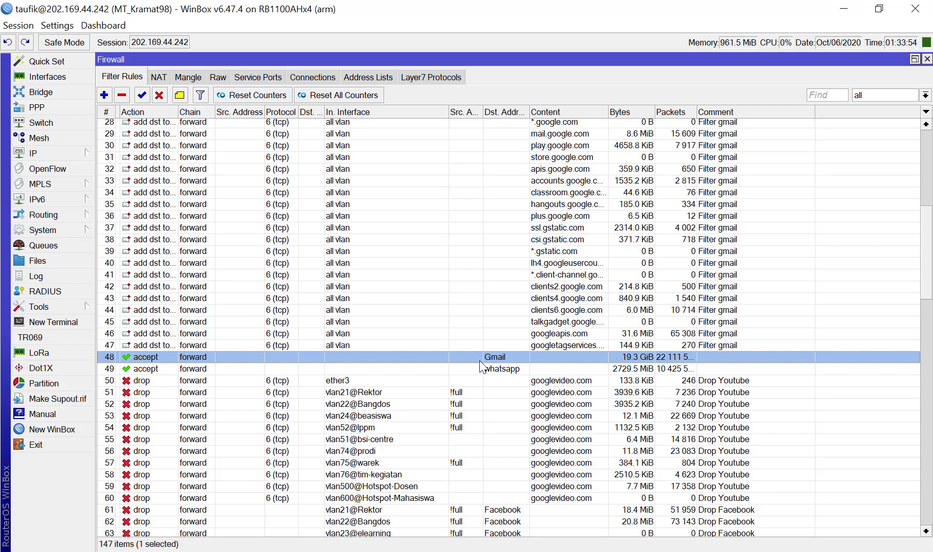
double_click(480, 360)
left_click(779, 71)
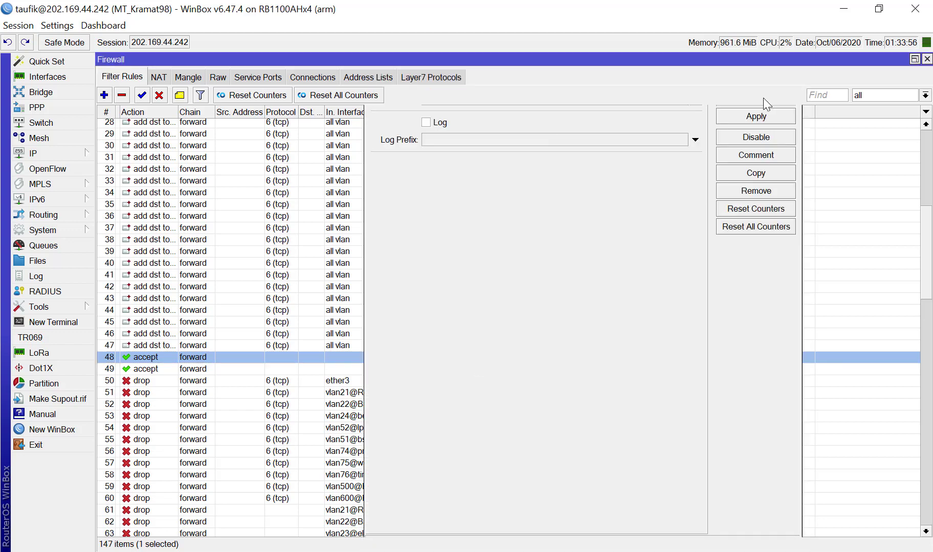
Step: Examine the action and general settings of the classroom.google.com address-capturing rule, close it without changes, and minimize this router's session
double_click(602, 196)
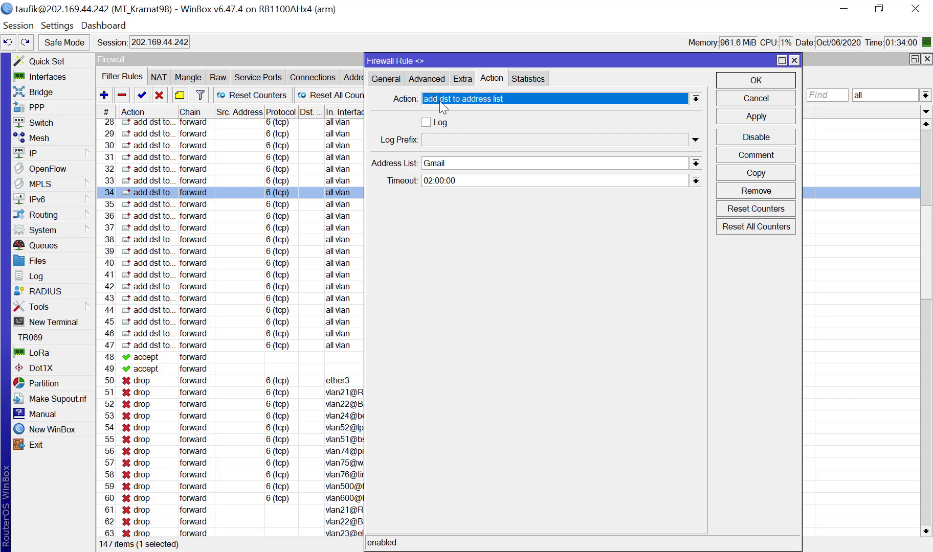
left_click(394, 79)
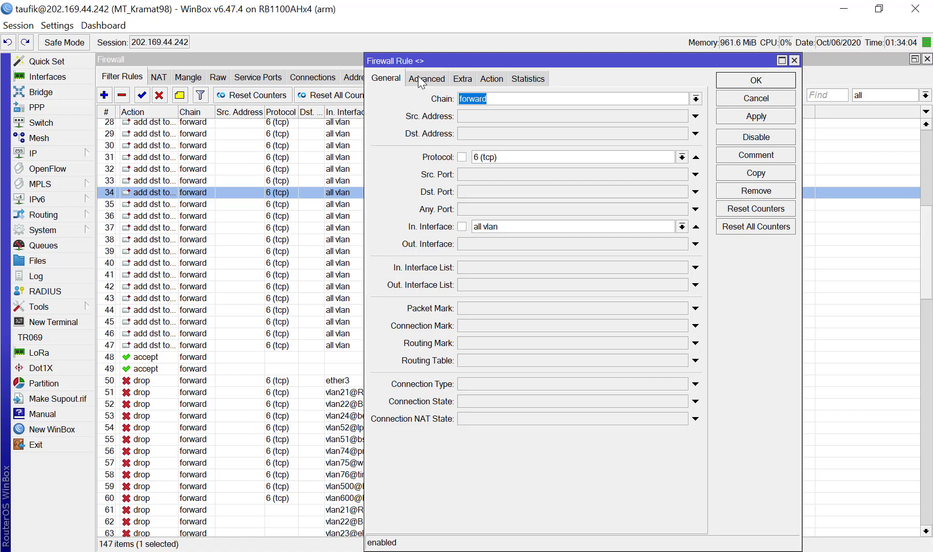
left_click(740, 102)
left_click(844, 8)
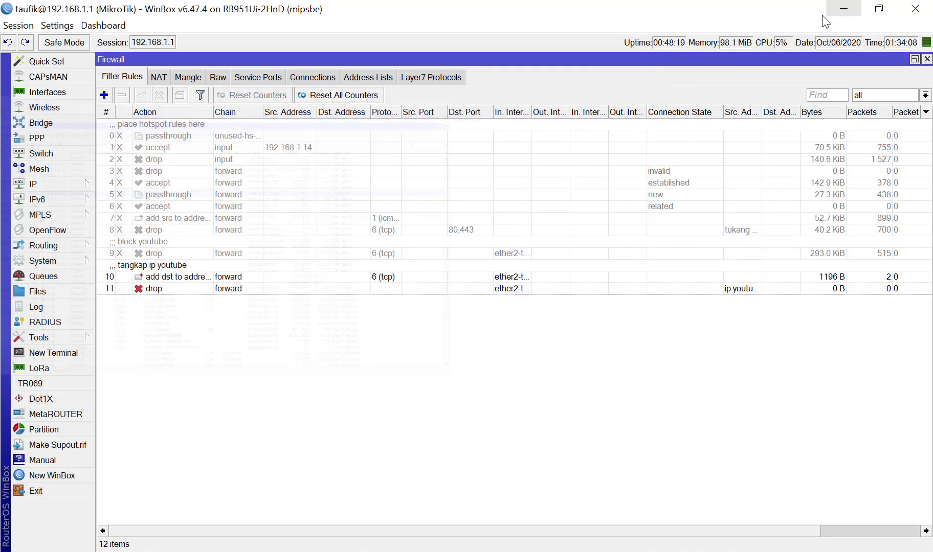
Step: Set the address list timeout of the "tangkap ip youtube" rule to 03:00:00, review its advanced and general settings, and save the rule
double_click(336, 270)
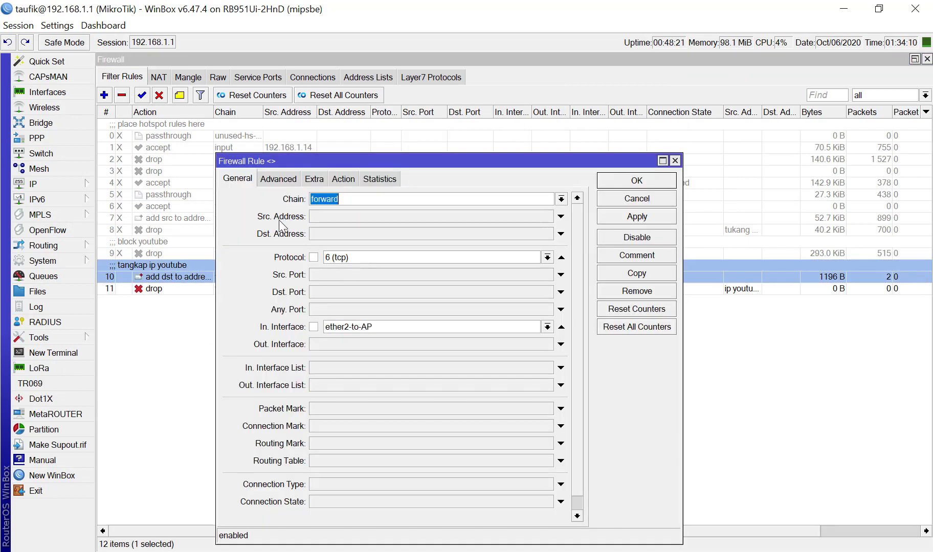
left_click(342, 179)
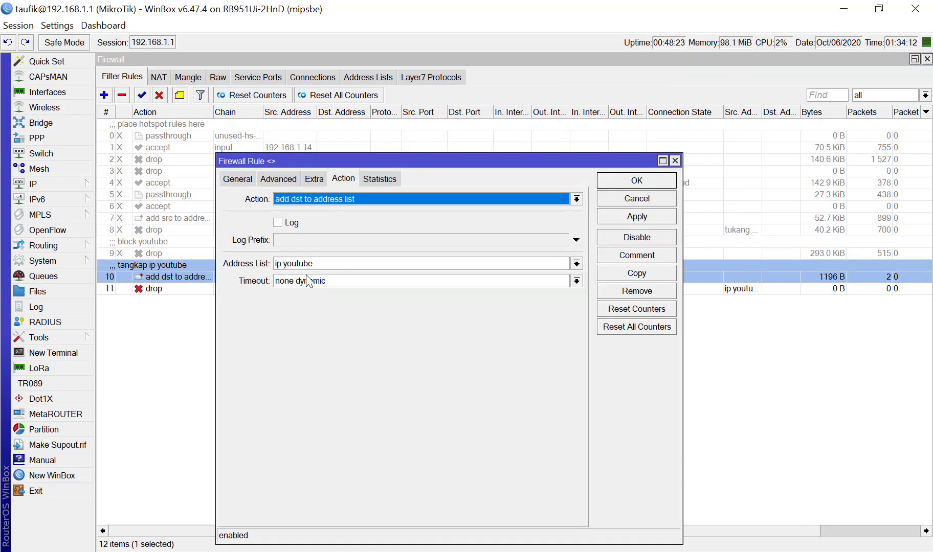
left_click(429, 282)
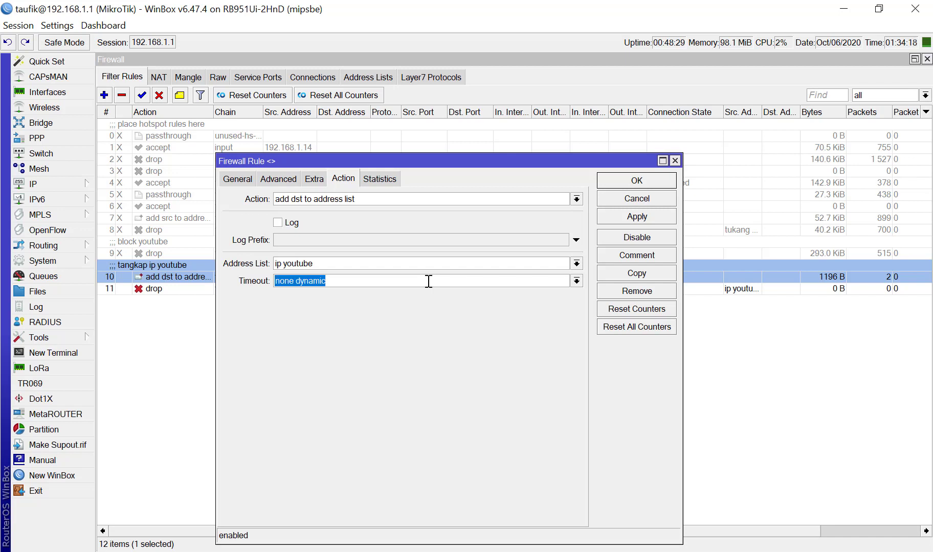
type("03")
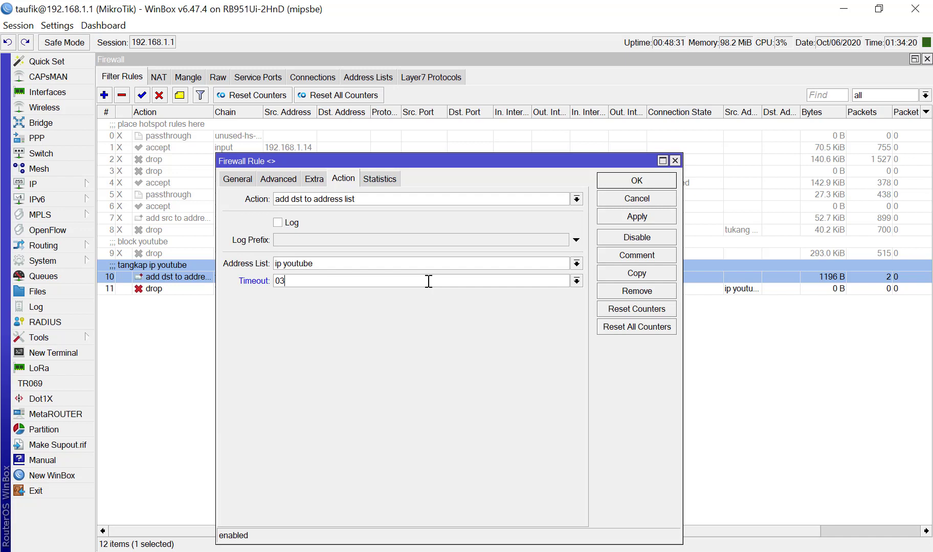
type(":00:00")
left_click(315, 179)
left_click(278, 179)
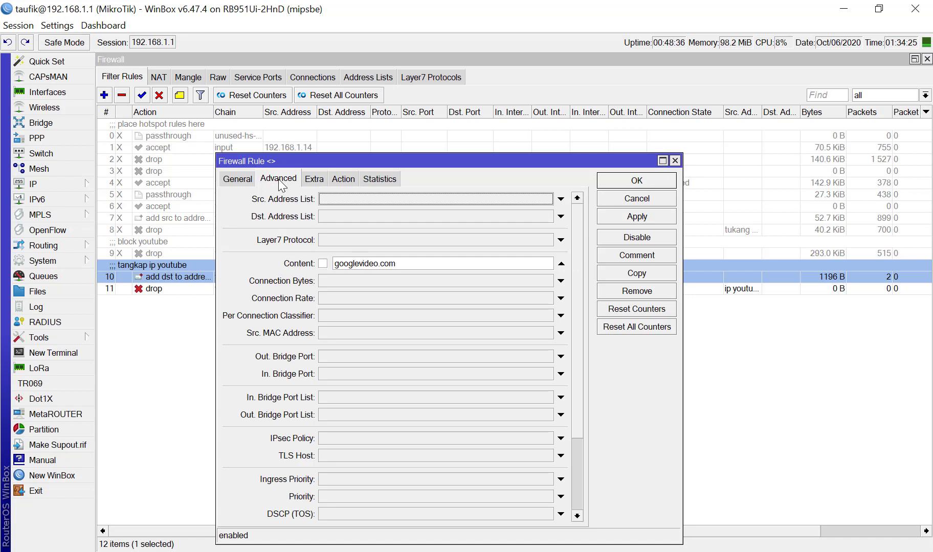
left_click(242, 183)
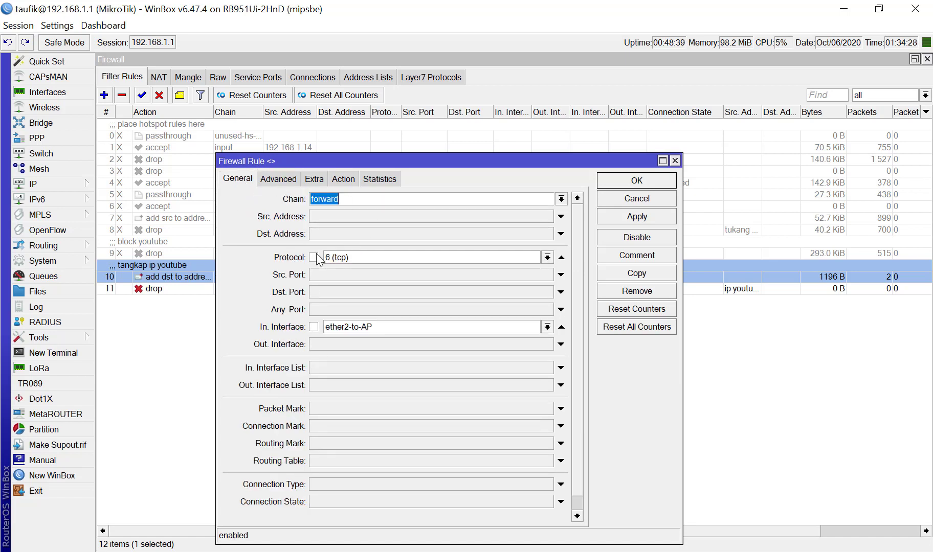
left_click(636, 182)
left_click(573, 339)
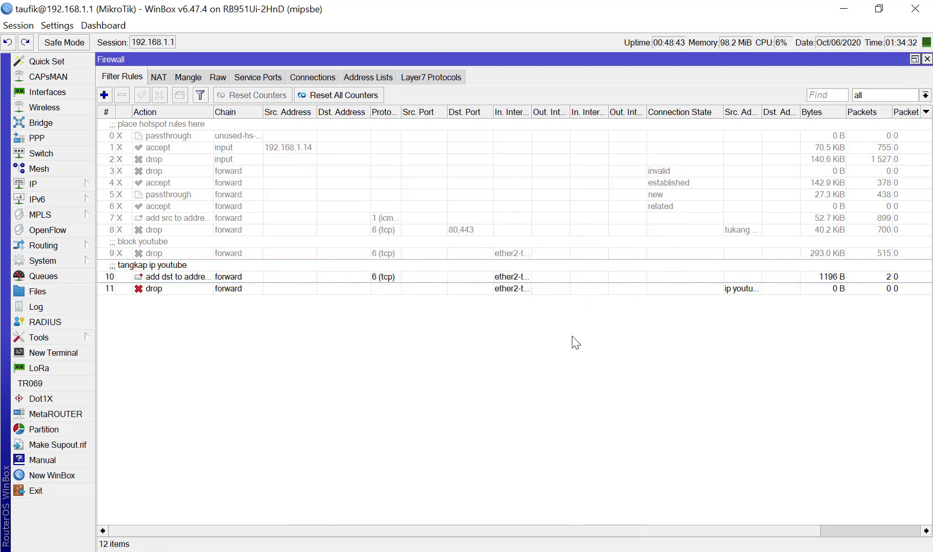
Step: Return to the second router's session to examine how its Gmail accept rule is configured, close it without changes, and minimize the session
left_click(489, 289)
left_click(0, 223)
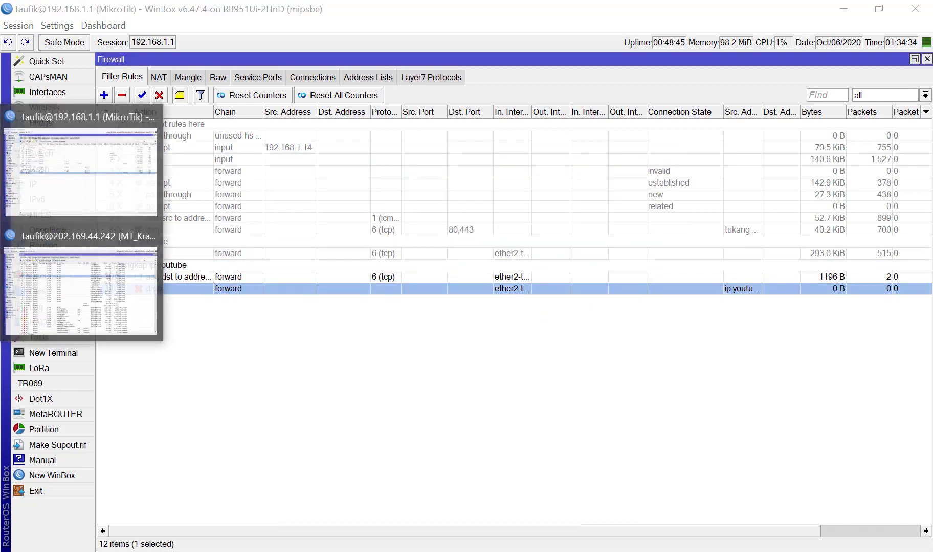
left_click(89, 235)
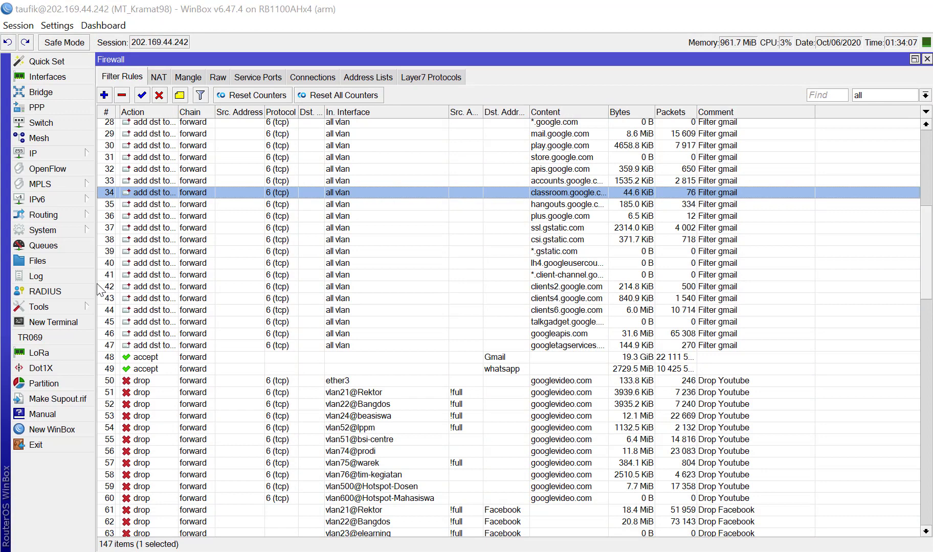
left_click(521, 354)
double_click(521, 353)
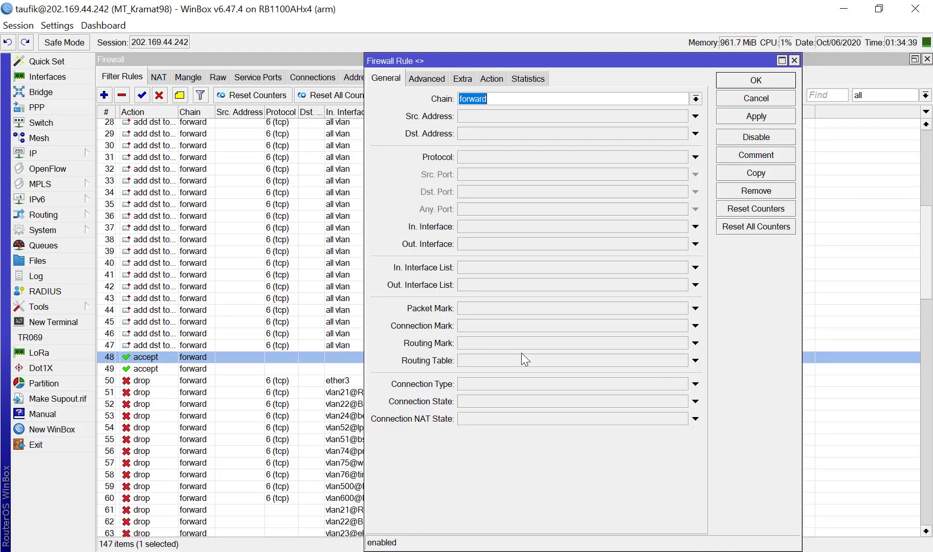
left_click(422, 80)
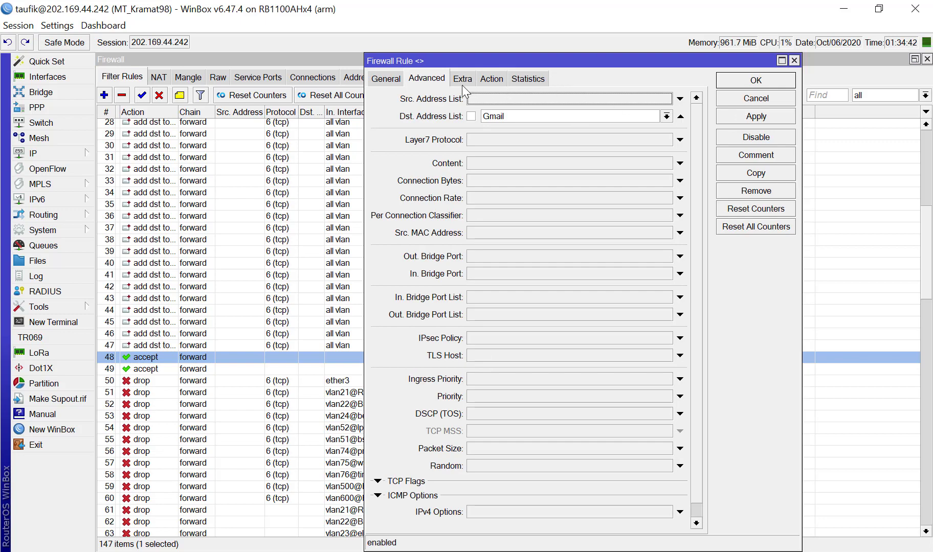
left_click(461, 80)
left_click(490, 78)
left_click(527, 79)
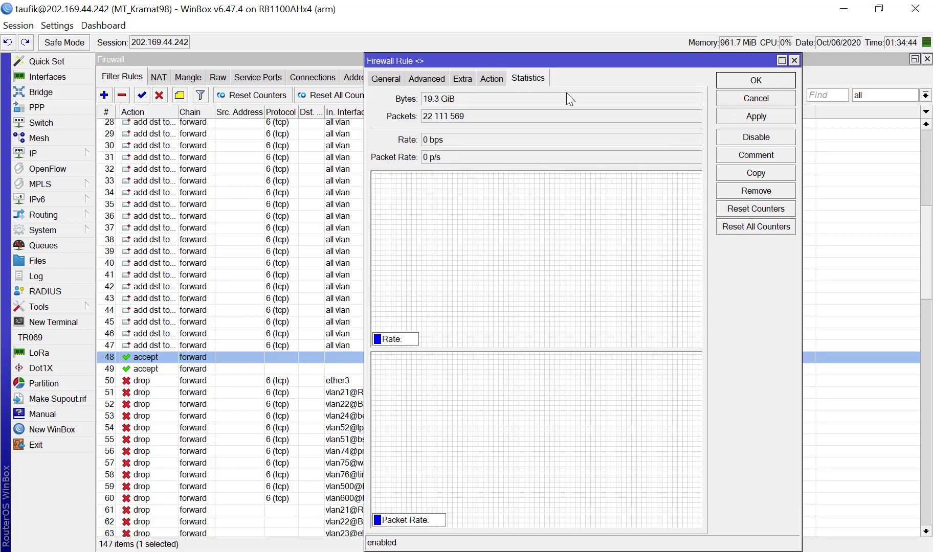
left_click(728, 99)
left_click(843, 11)
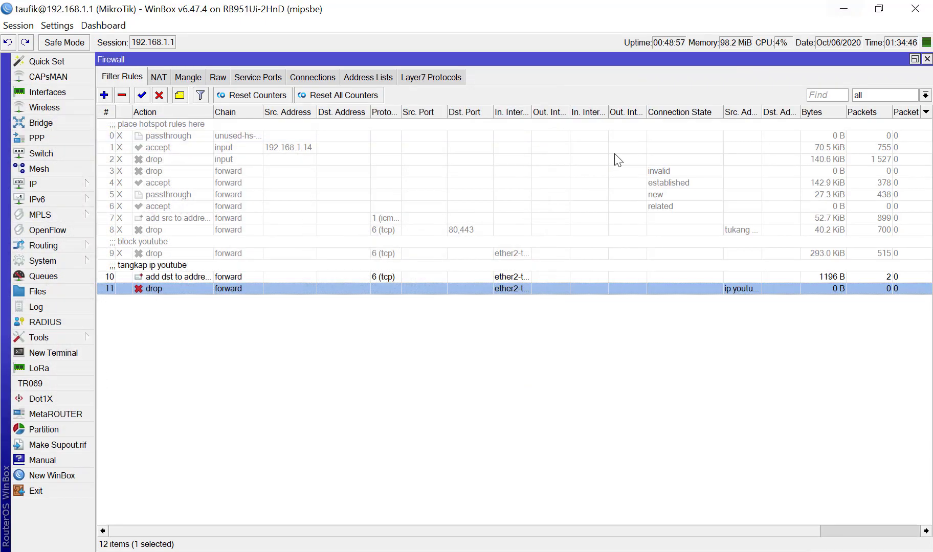
Step: In the last drop rule, clear the incoming interface, replace the source address list with destination address list "ip youtube", and save the rule
double_click(535, 290)
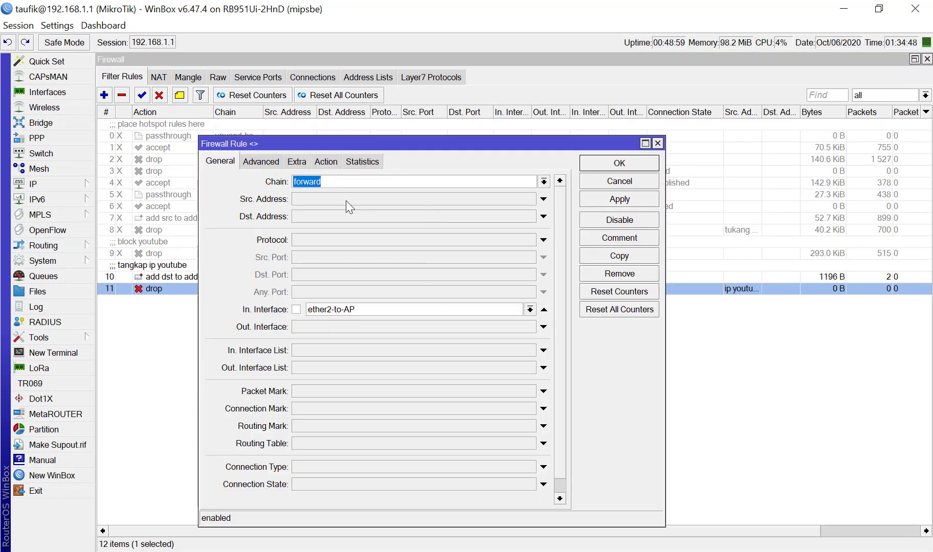
left_click(543, 309)
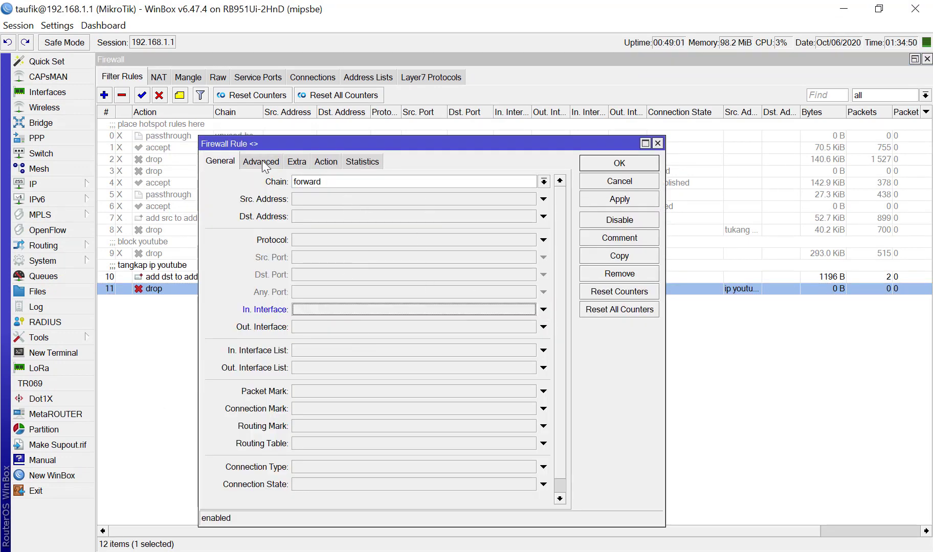
left_click(263, 163)
left_click(544, 181)
left_click(531, 200)
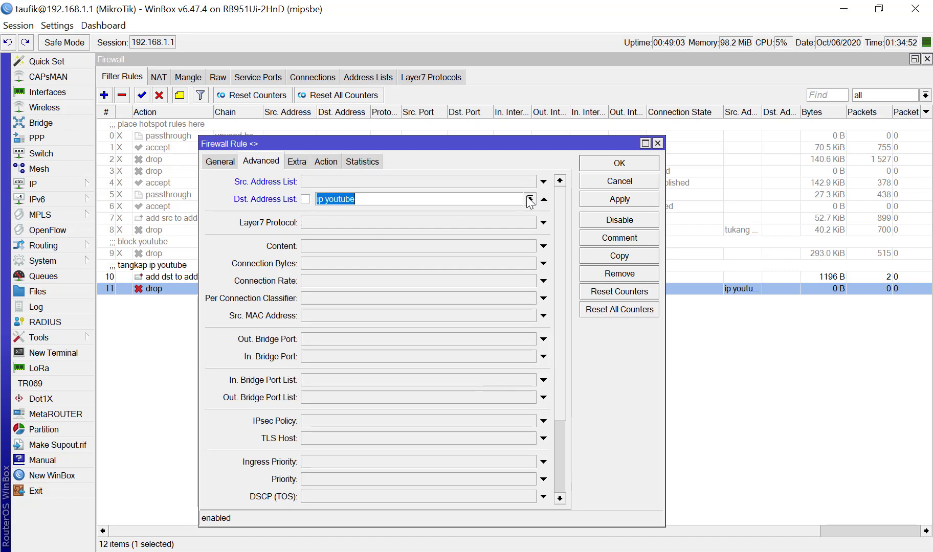
left_click(304, 161)
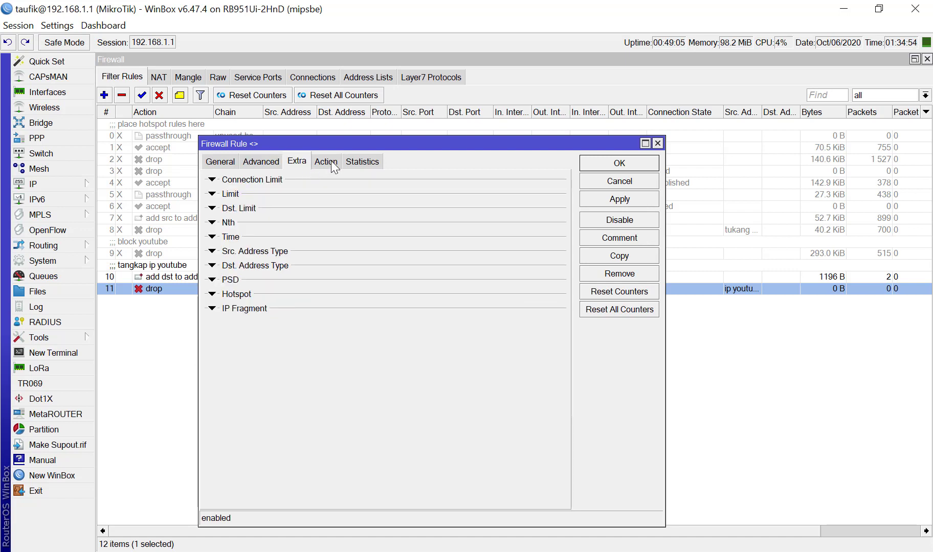
left_click(330, 161)
left_click(605, 164)
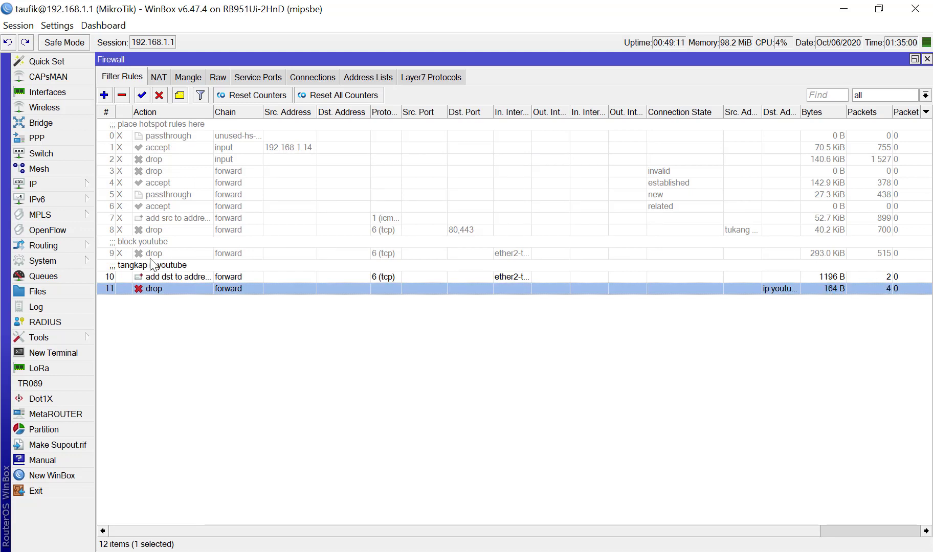
Step: Switch to the browser, resume the Arsenal 1-2 Barcelona YouTube video, and skip ahead to test the block
mouse_move(0, 223)
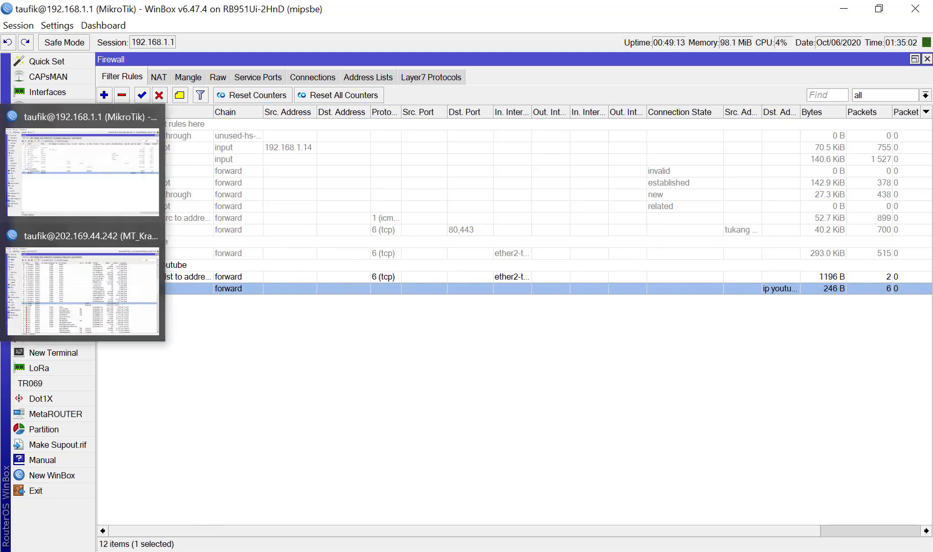
mouse_move(0, 260)
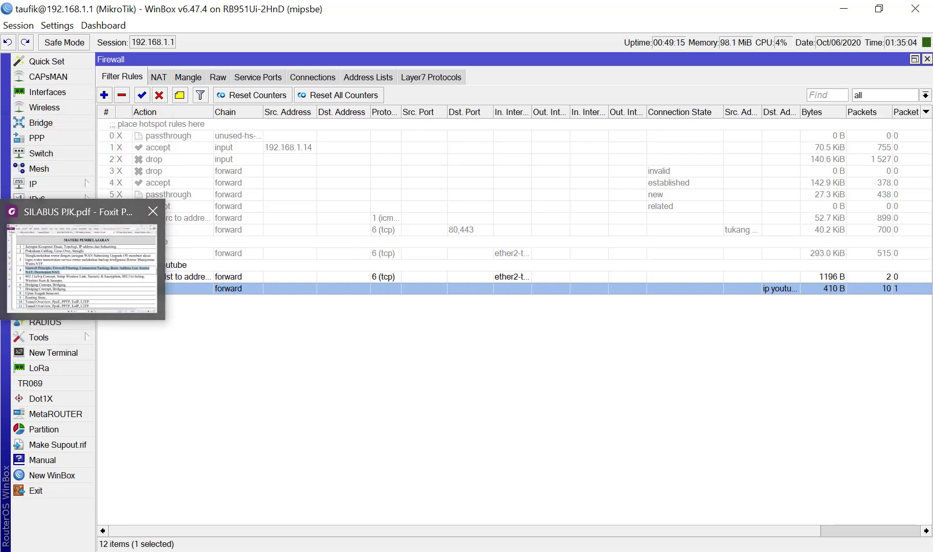
mouse_move(0, 200)
left_click(46, 220)
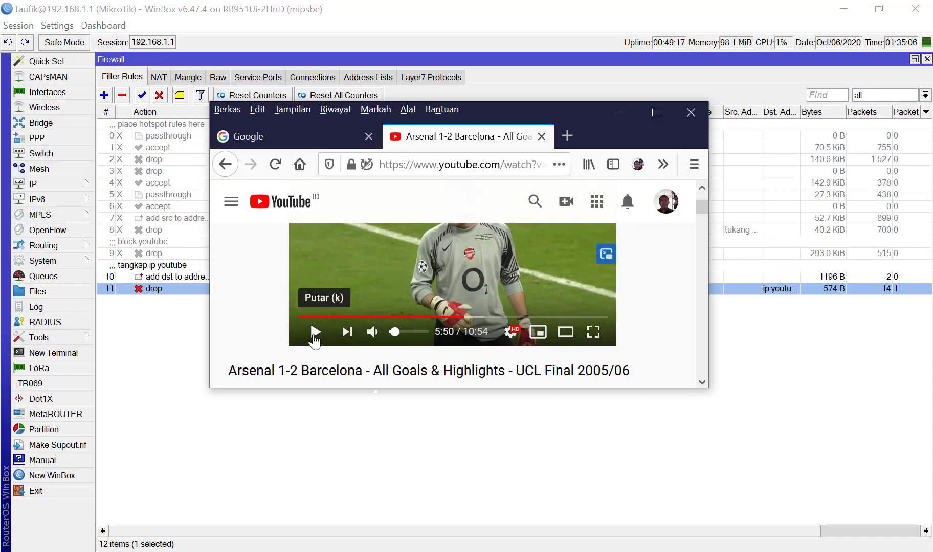
left_click(315, 334)
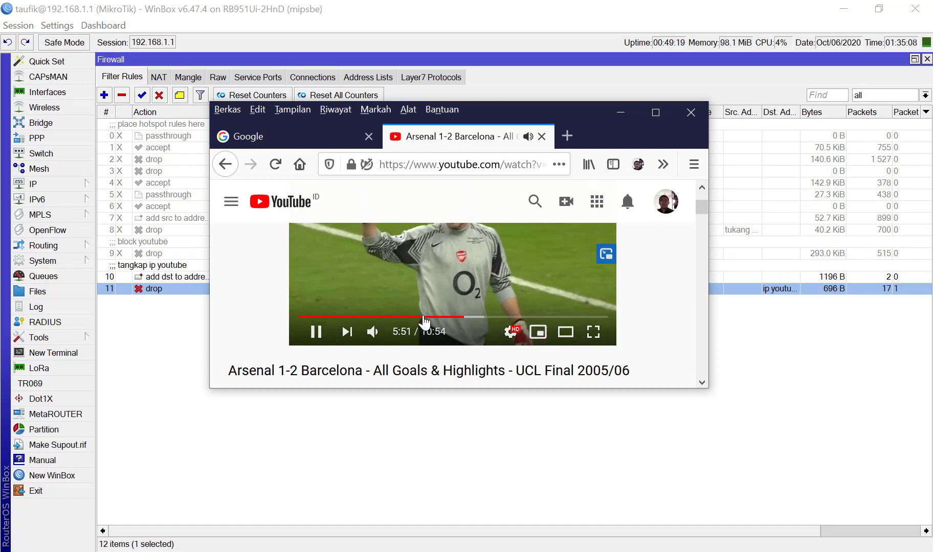
left_click(481, 317)
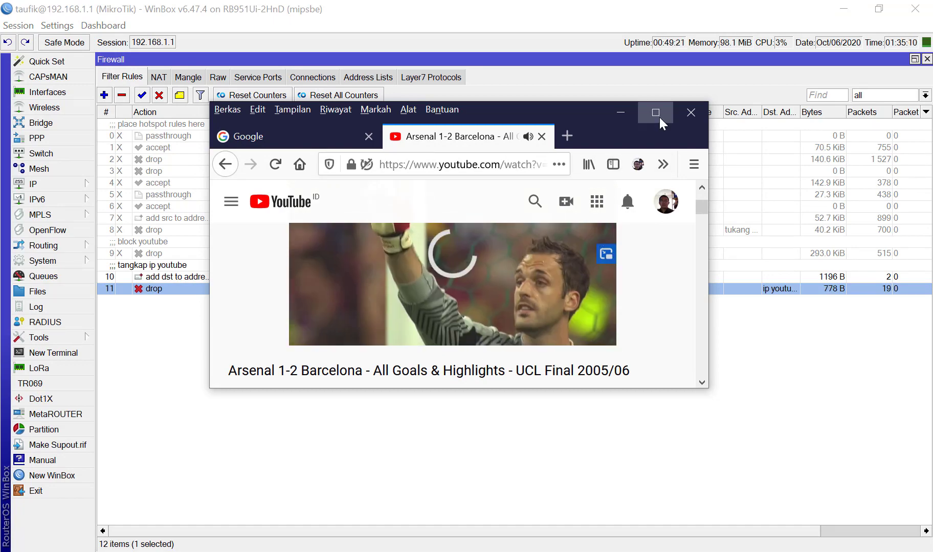
Step: Test the Real Madrid 0-1 Arsenal, Leeds–Man City and Roma–Juventus videos with the browser enlarged, then restore its window and uncover the firewall rules
left_click(660, 117)
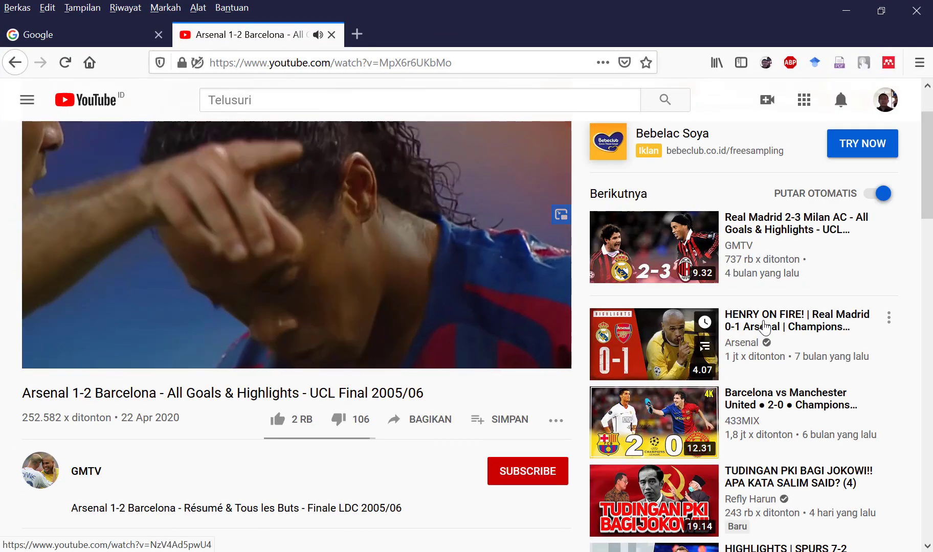
left_click(765, 326)
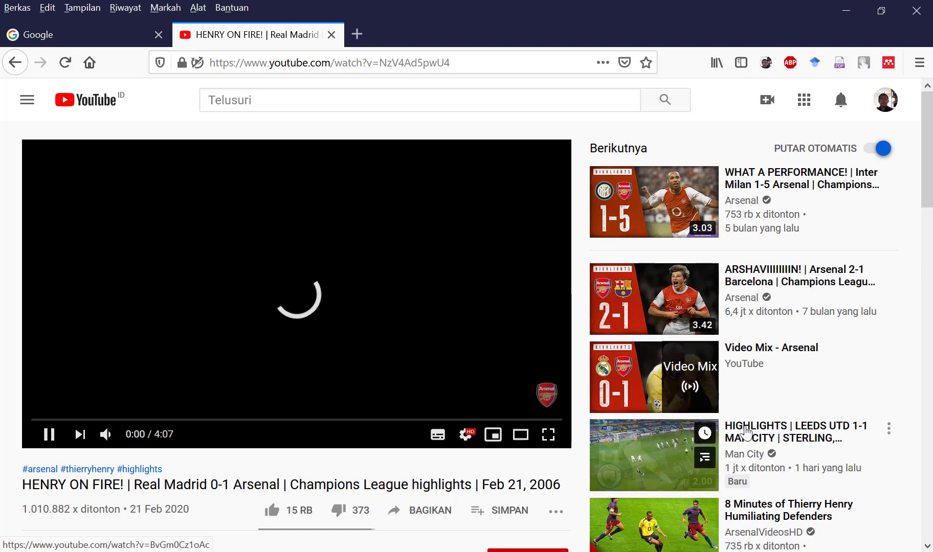
left_click(735, 424)
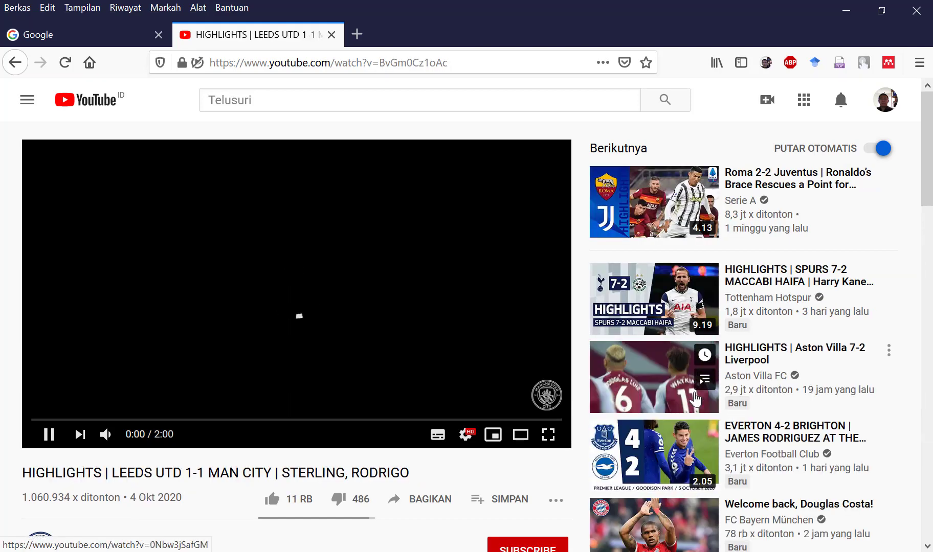
left_click(777, 193)
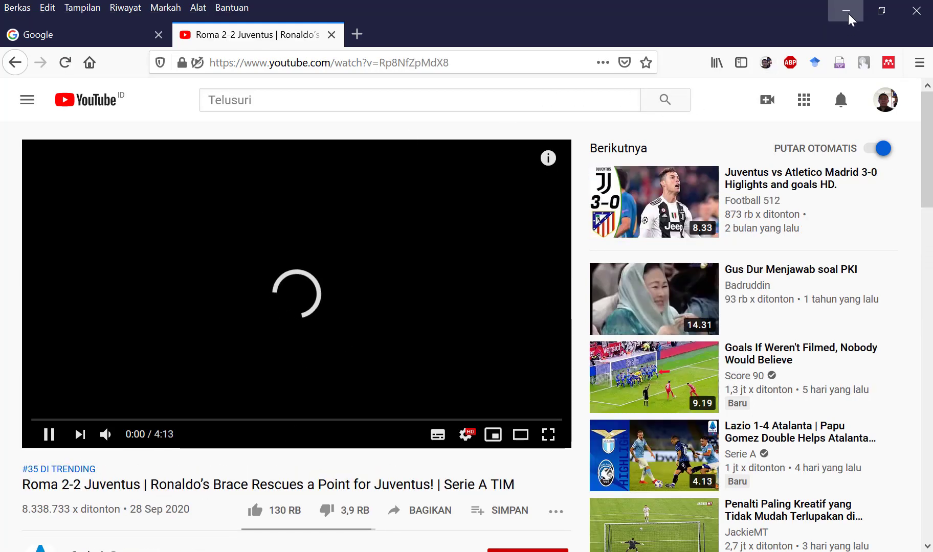
left_click(880, 11)
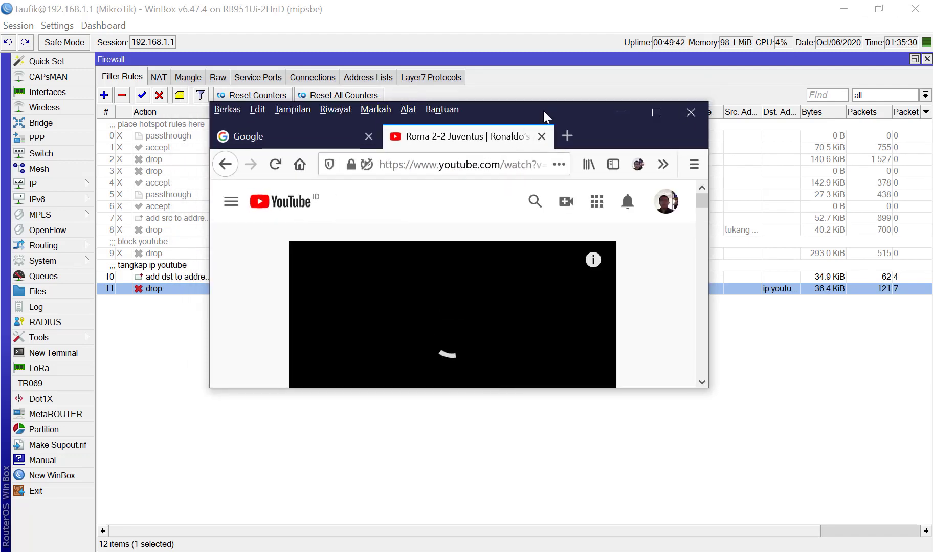
left_click_drag(540, 108, 582, 254)
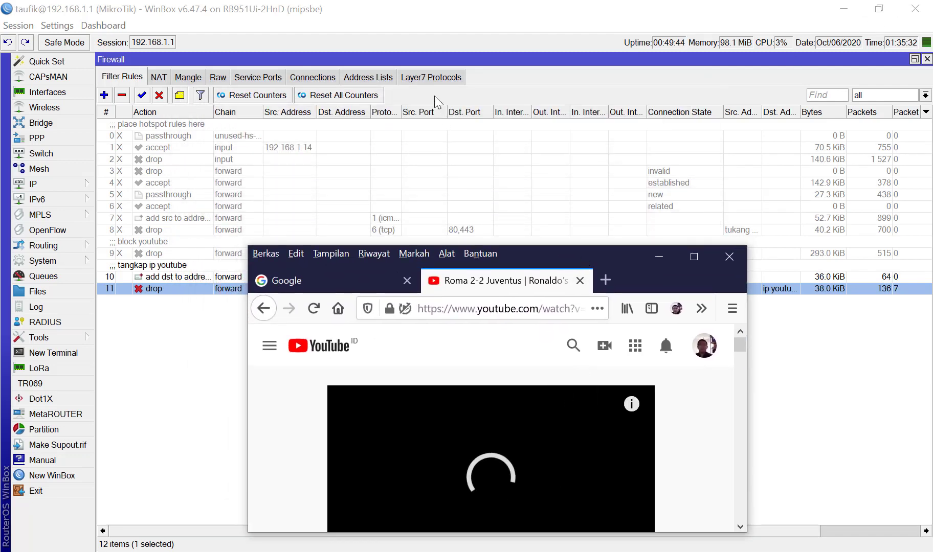
Step: Return to the router and remove the "ip youtube" address list entries 74.125.172.26 and 118.98.99.15, which have no timeout
left_click(162, 279)
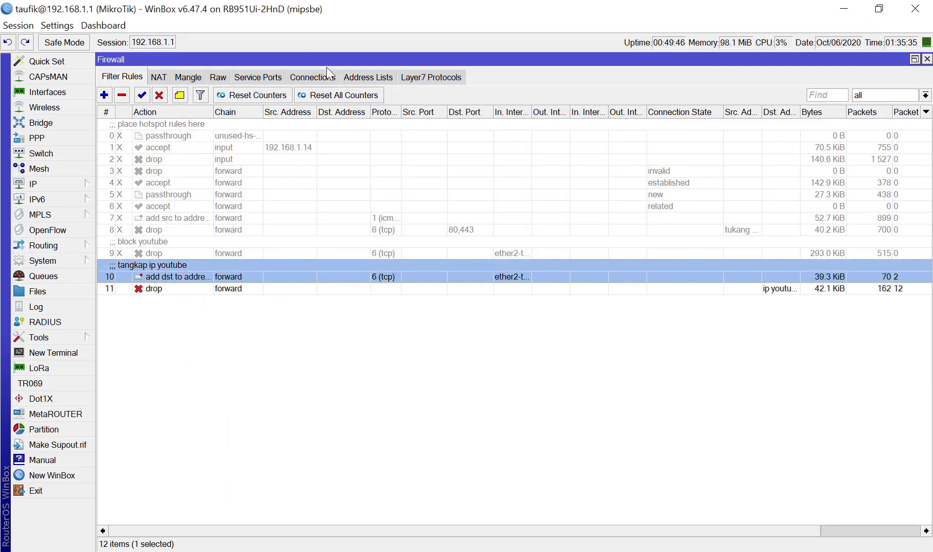
left_click(364, 75)
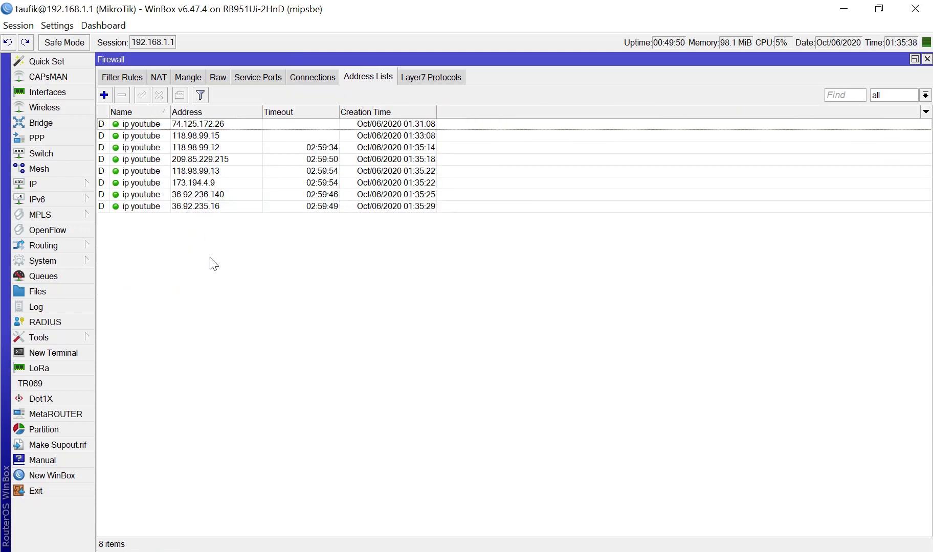
left_click(149, 124)
left_click(122, 95)
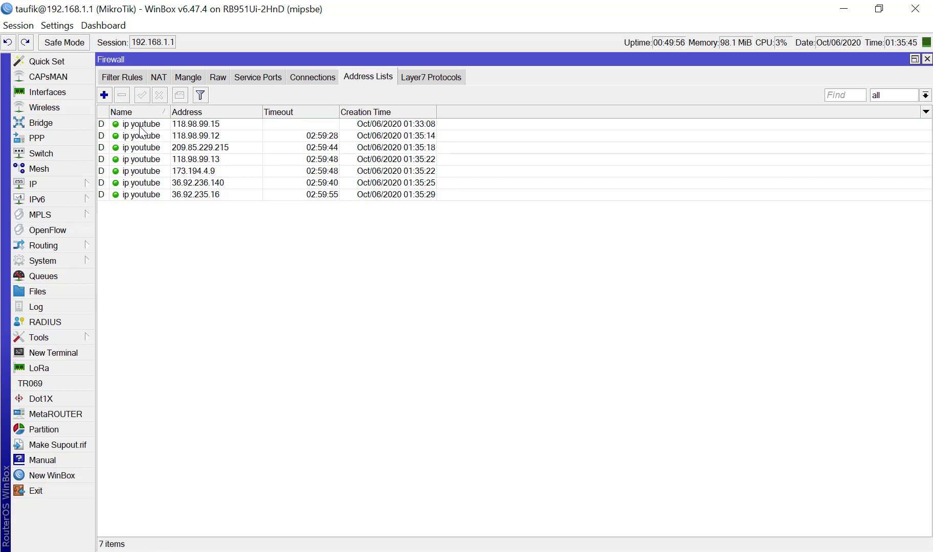
left_click(142, 124)
left_click(121, 94)
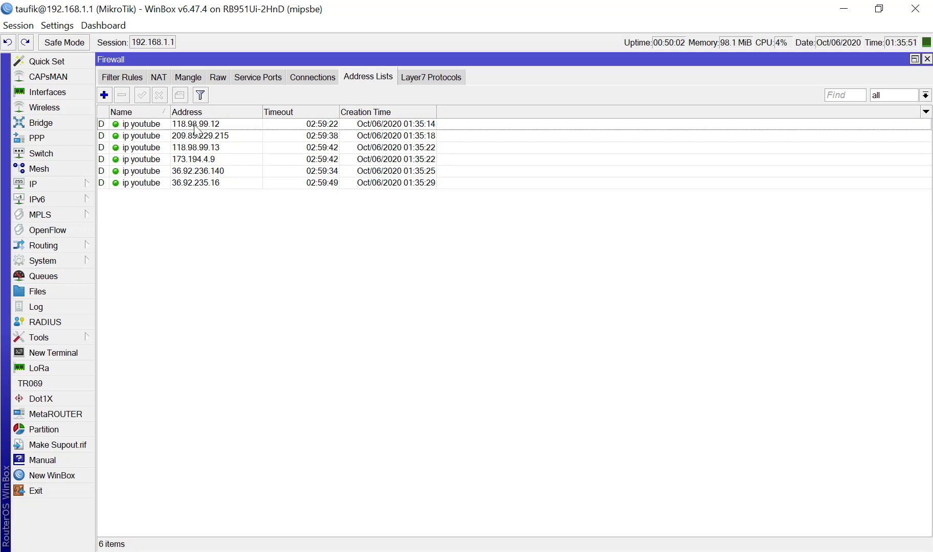
Step: Return to the browser, load the YouTube home page, and test playback of the Barcelona vs Lyon 5-2 video
left_click(57, 251)
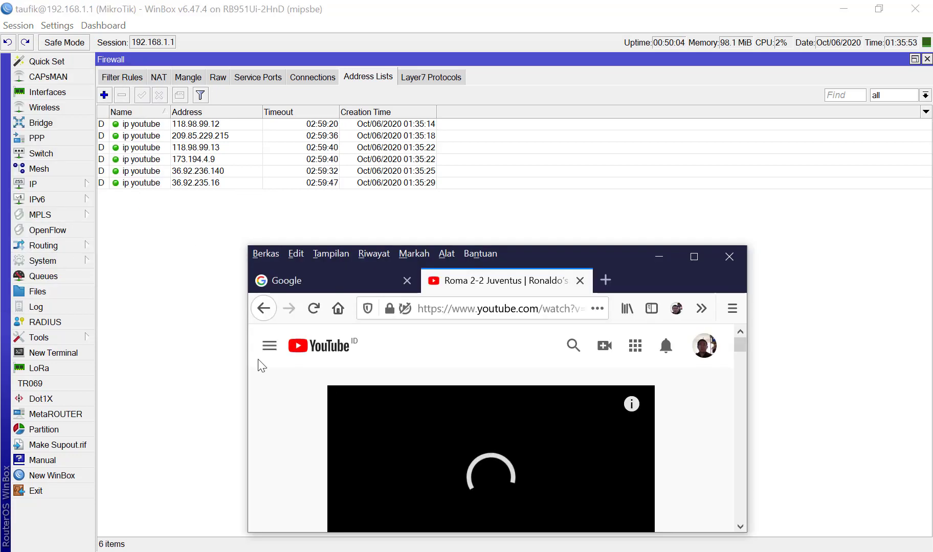
left_click(328, 344)
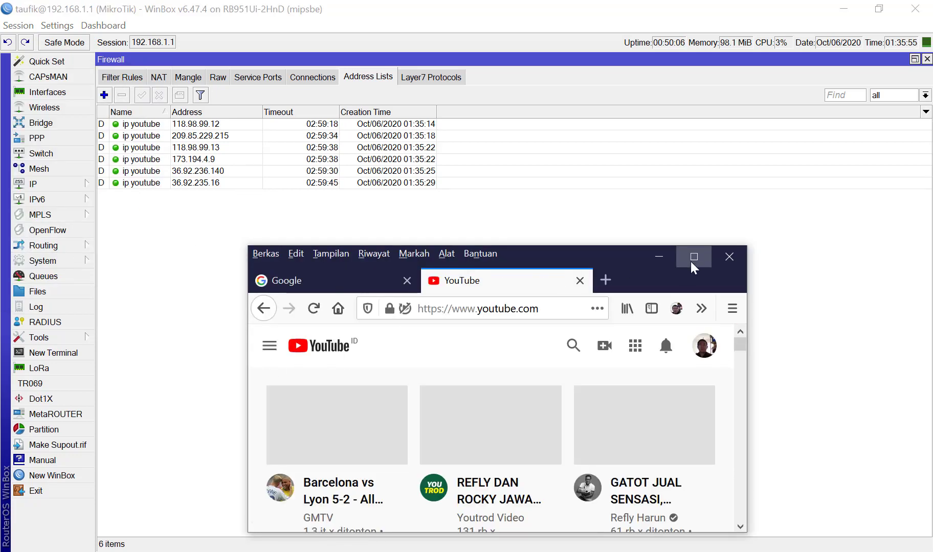
left_click(690, 261)
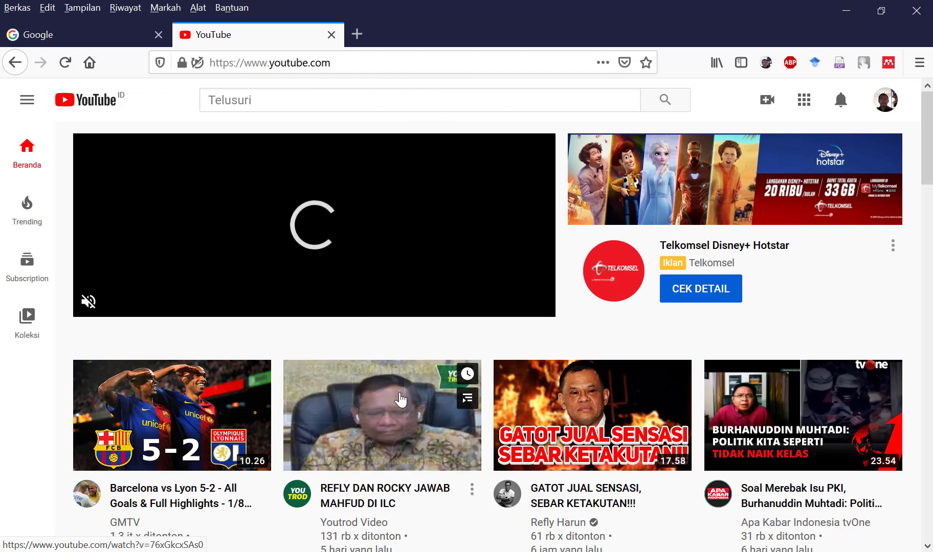
left_click(217, 405)
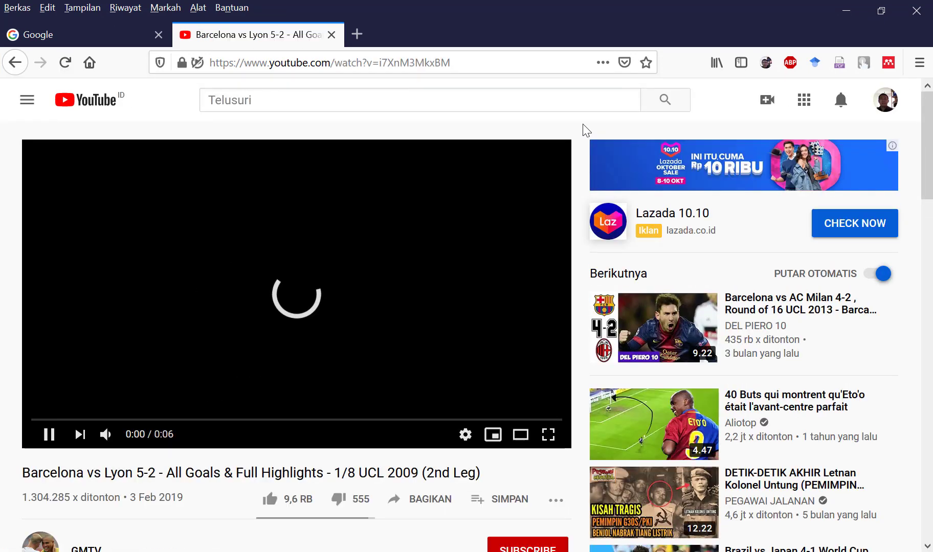
left_click(875, 15)
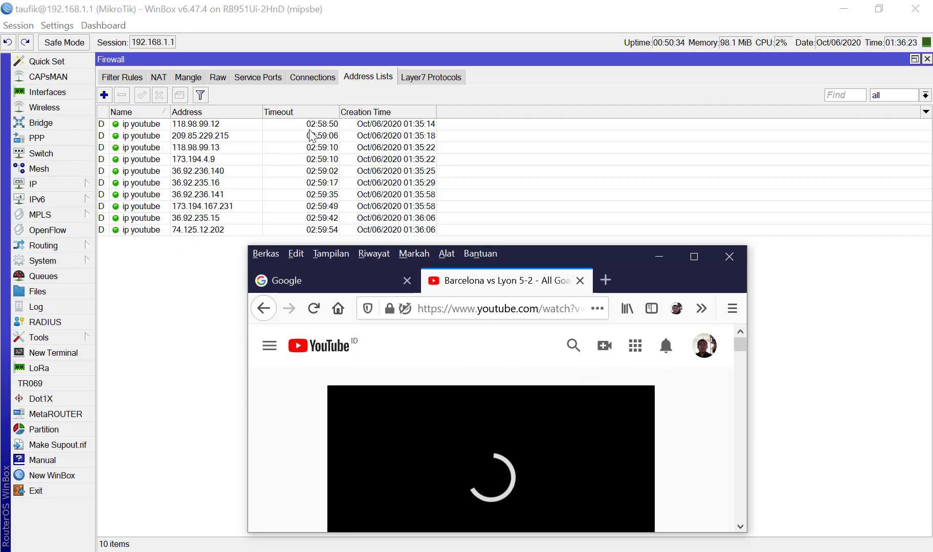
Step: Review the general, advanced, extra and action settings of the "tangkap ip youtube" filter rule, and close it without changes
left_click(129, 76)
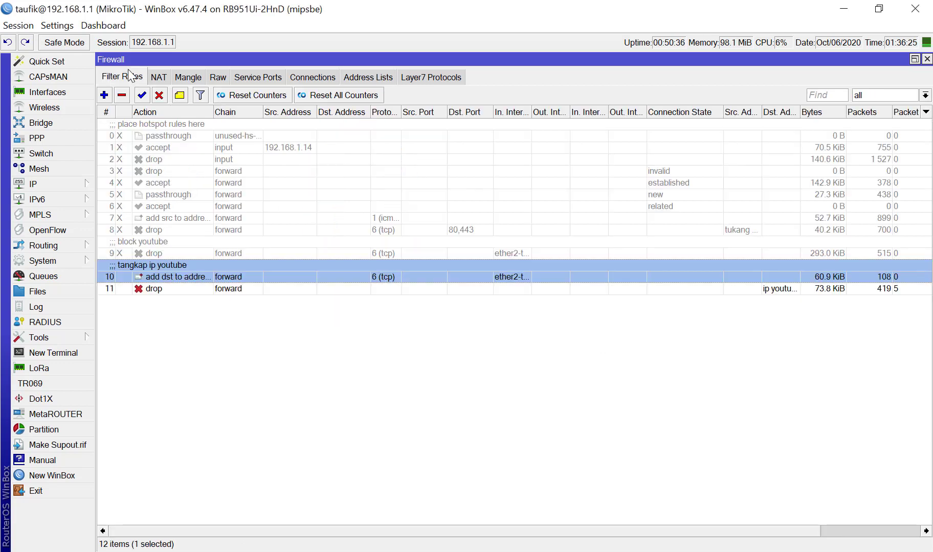
left_click(386, 318)
double_click(318, 274)
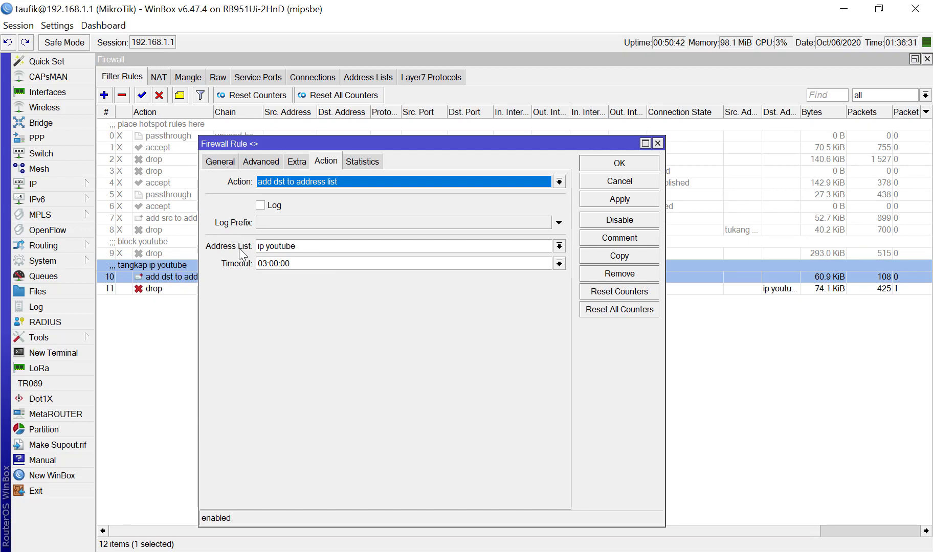
left_click(219, 162)
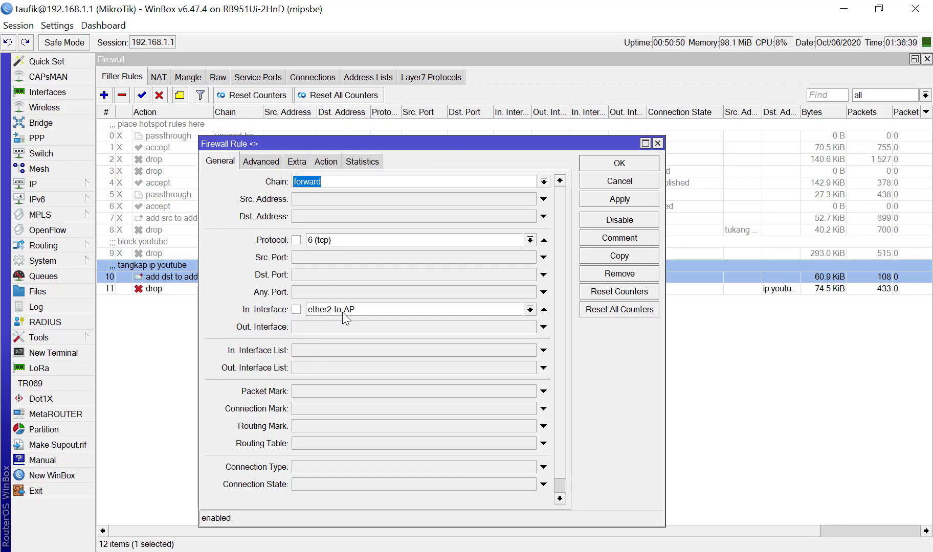
left_click(266, 163)
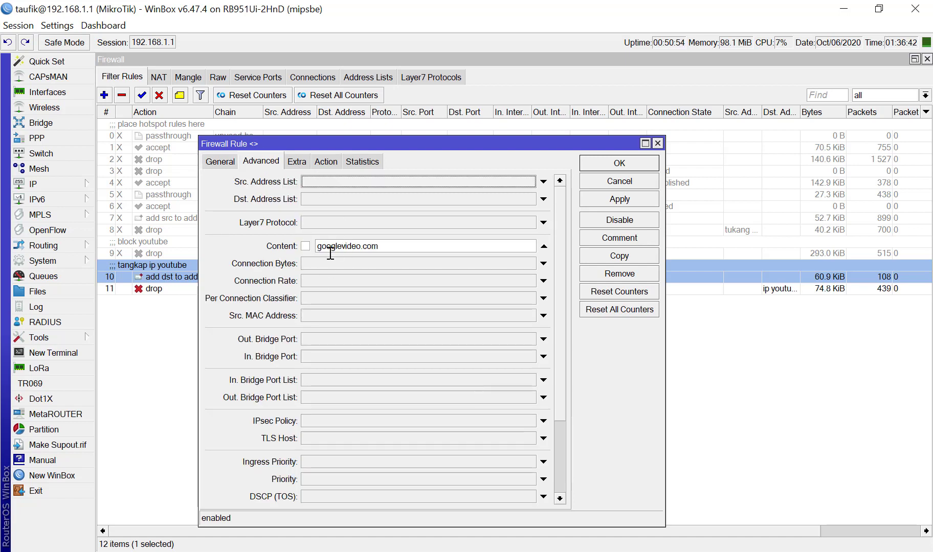
left_click(297, 162)
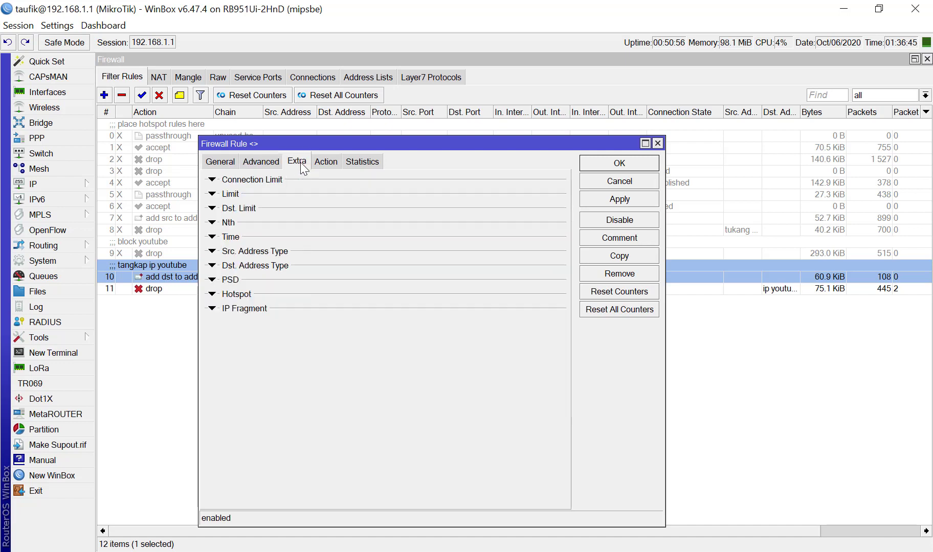
left_click(328, 162)
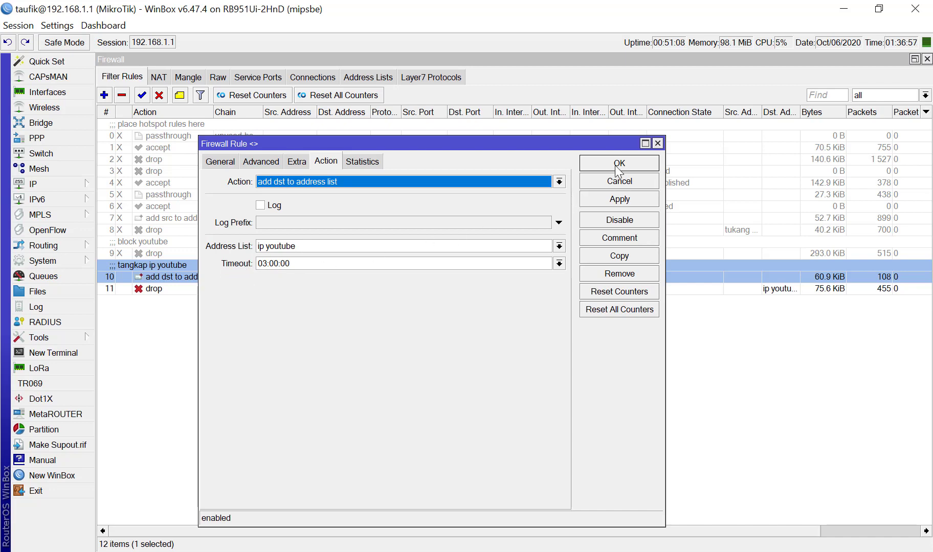
left_click(617, 184)
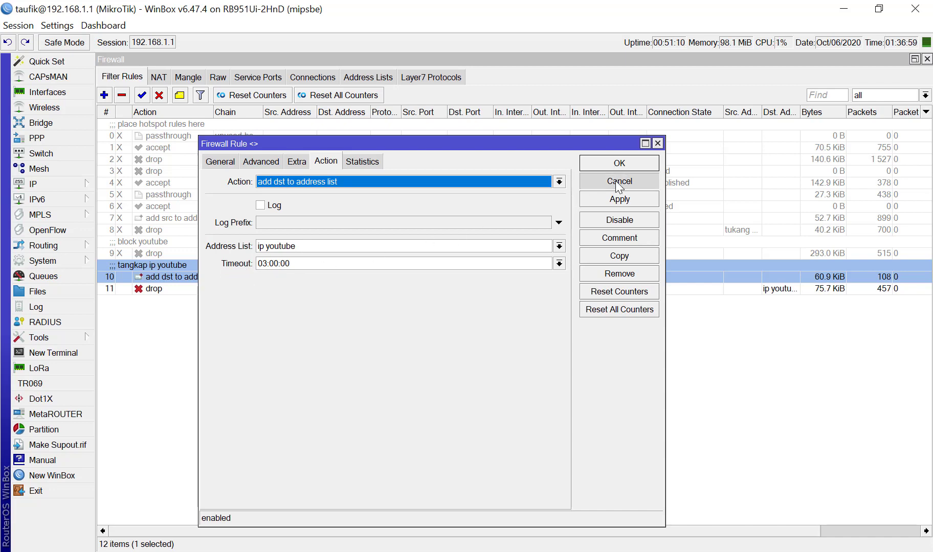
Step: Sort the firewall address list entries by timeout in descending order to examine the remaining times
left_click(375, 79)
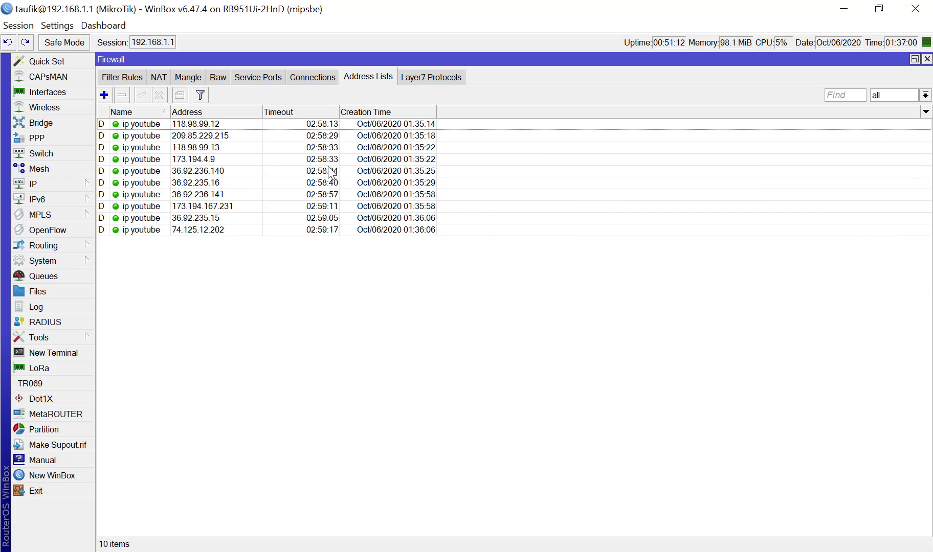
left_click(315, 110)
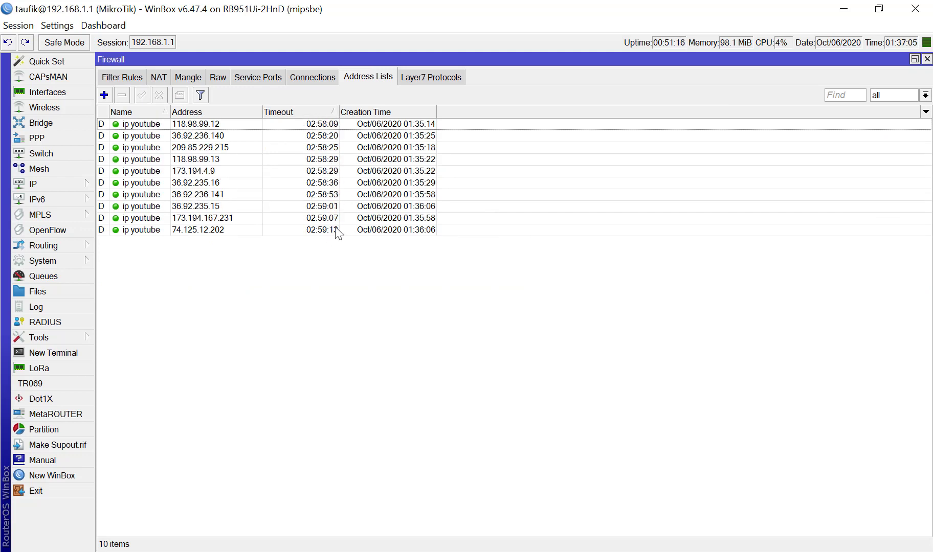
left_click(326, 112)
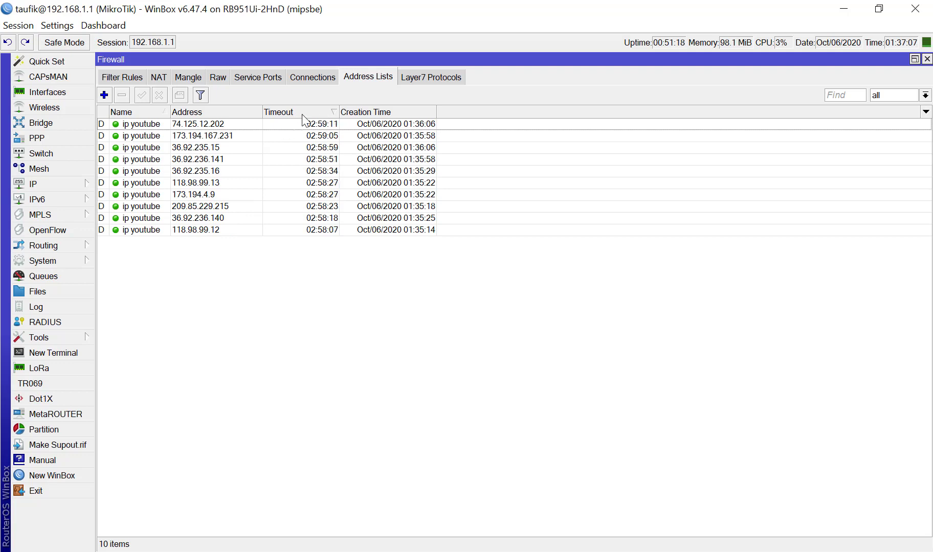
Step: Sort the address list by timeout in ascending order, and review the "ip youtube" drop rule's general, advanced and action settings without changing them
left_click(321, 112)
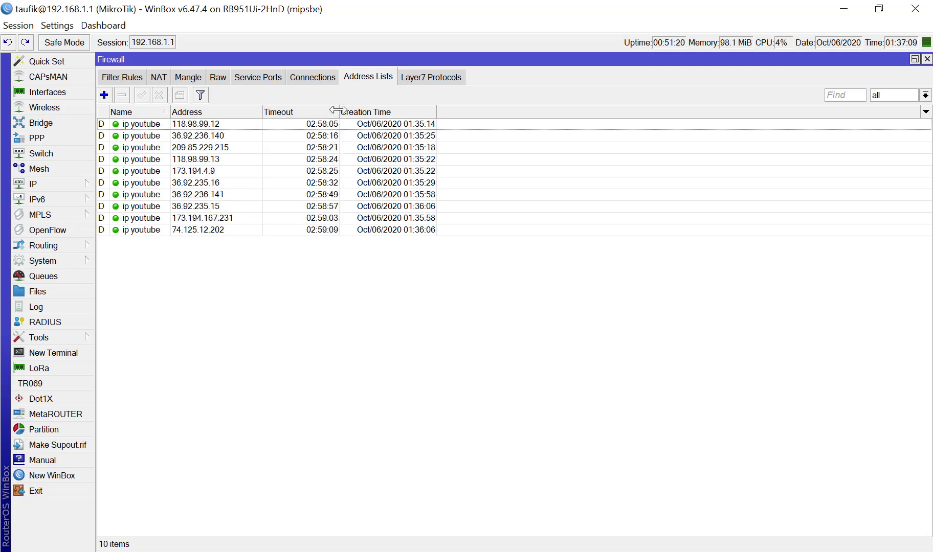
left_click(142, 78)
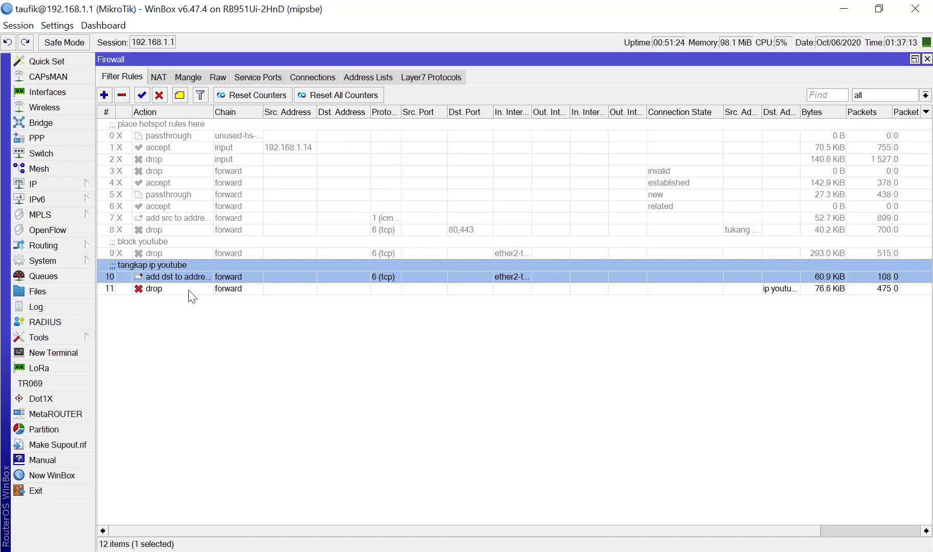
double_click(170, 291)
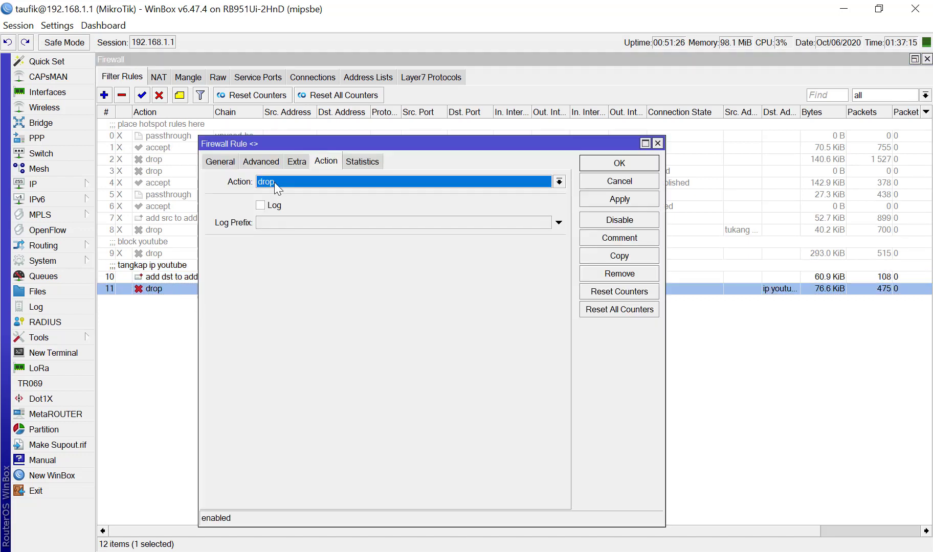
left_click(215, 163)
left_click(258, 161)
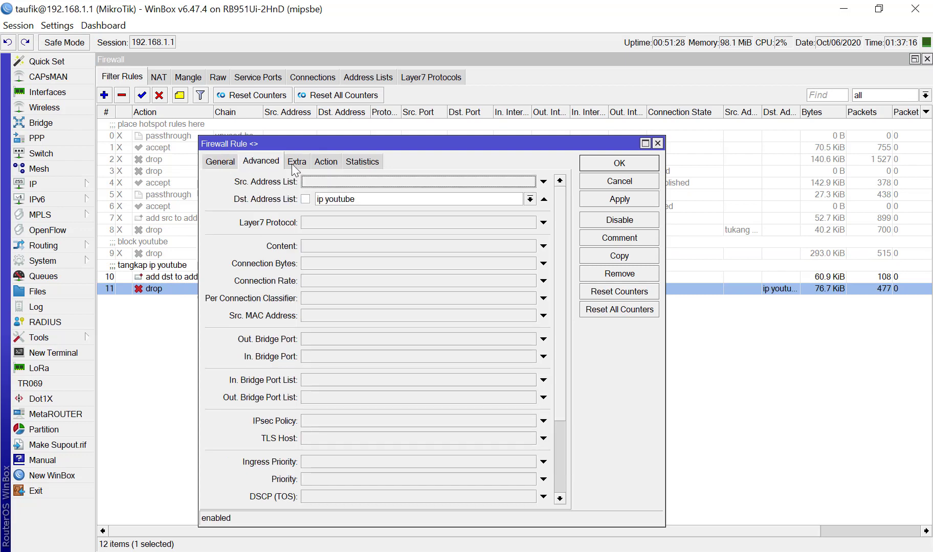
left_click(326, 162)
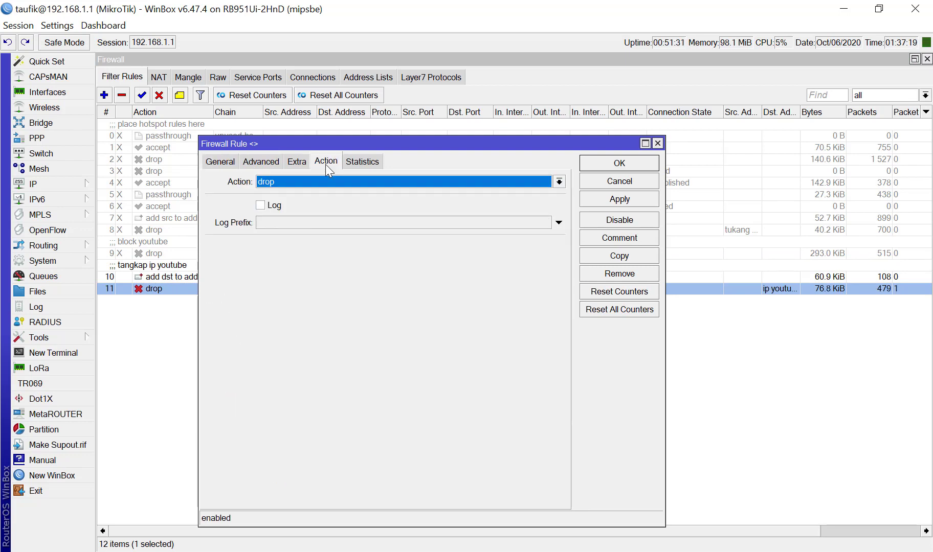
left_click(620, 181)
left_click(816, 321)
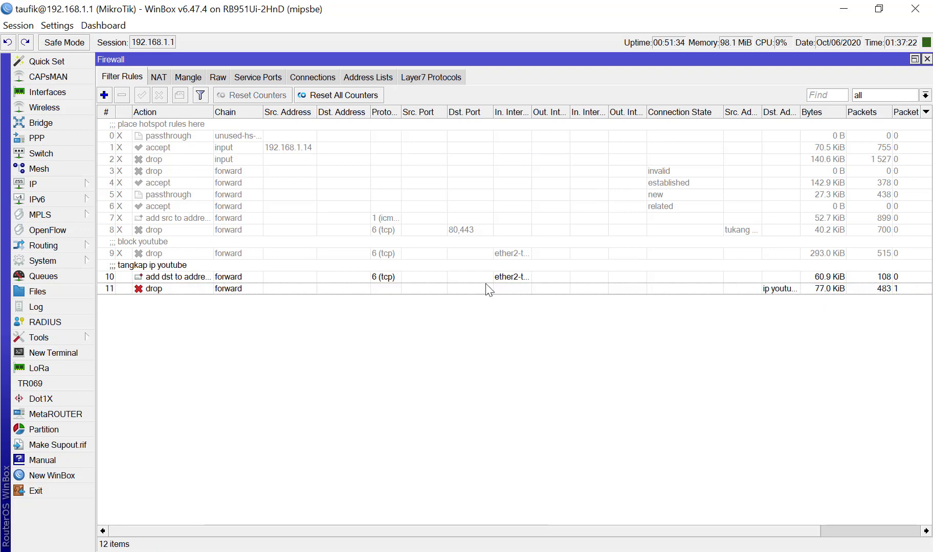
Step: Switch to the YouTube browser window, maximize it, and test playback of the "Pilkada Belum Selesai" Mata Najwa video
left_click(0, 185)
left_click(70, 249)
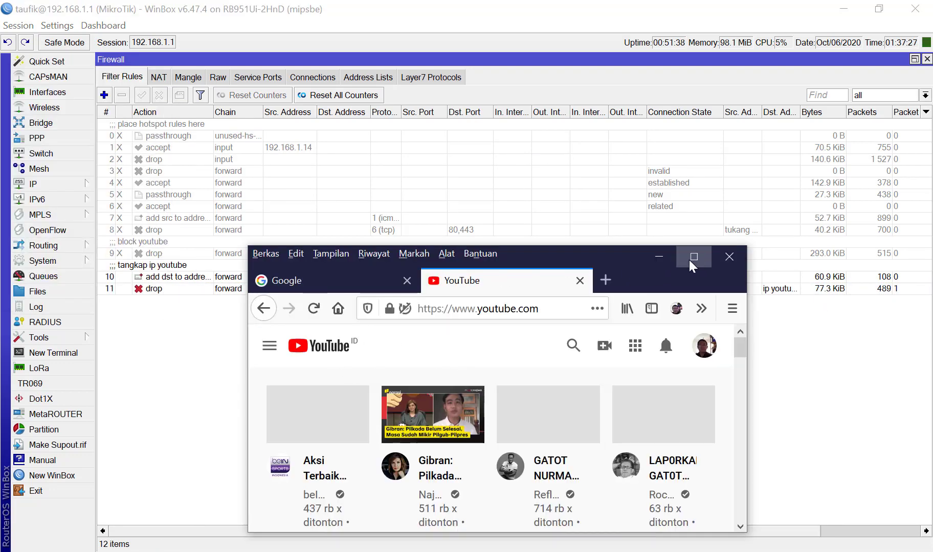
left_click(691, 257)
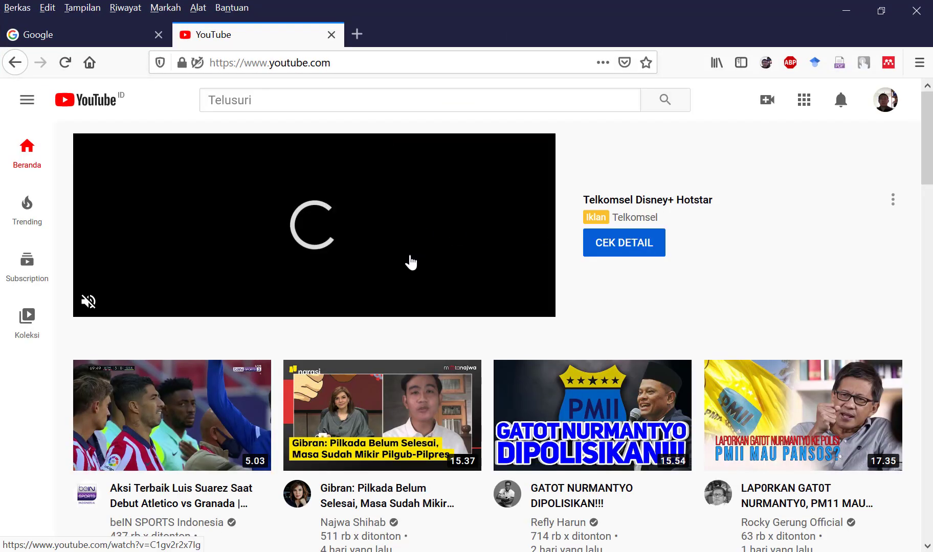
mouse_move(327, 419)
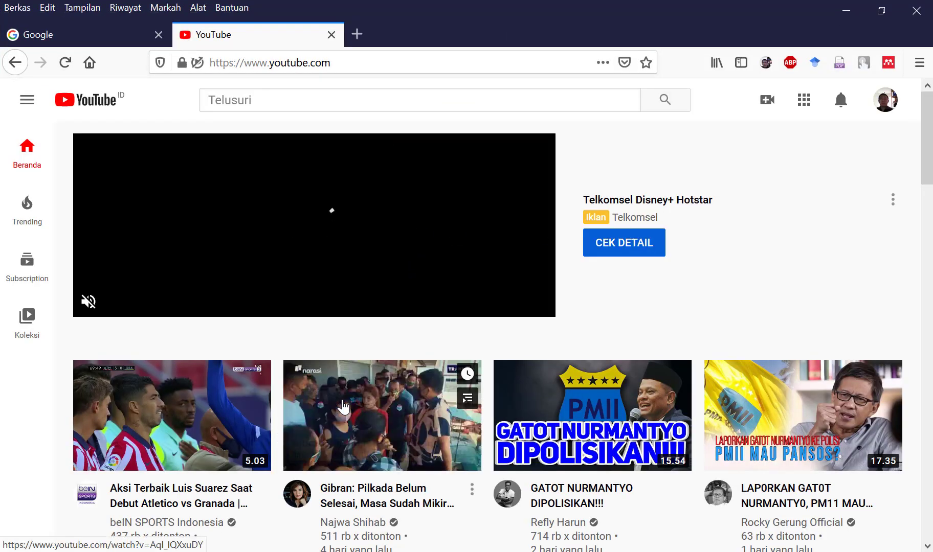
left_click(327, 419)
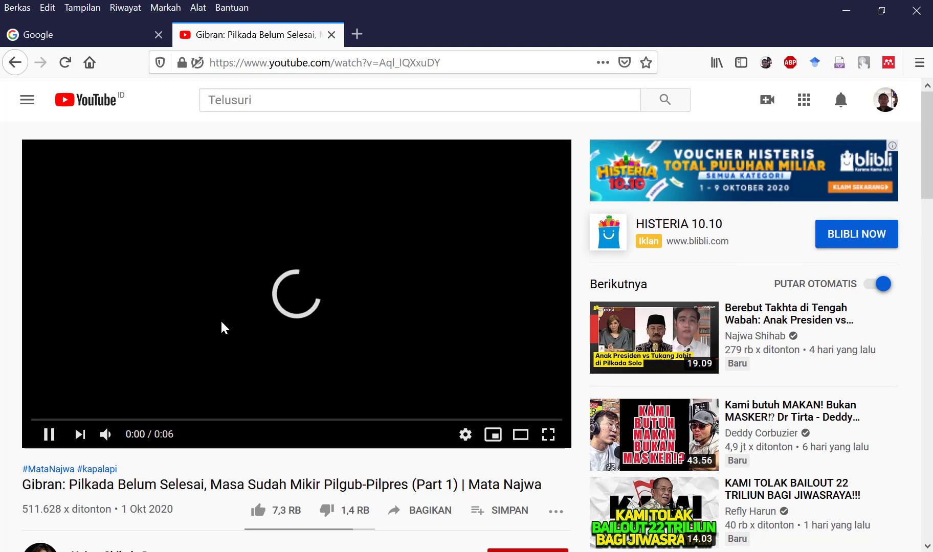
Step: Return to the router and check the firewall address list for newly captured YouTube addresses
left_click(846, 12)
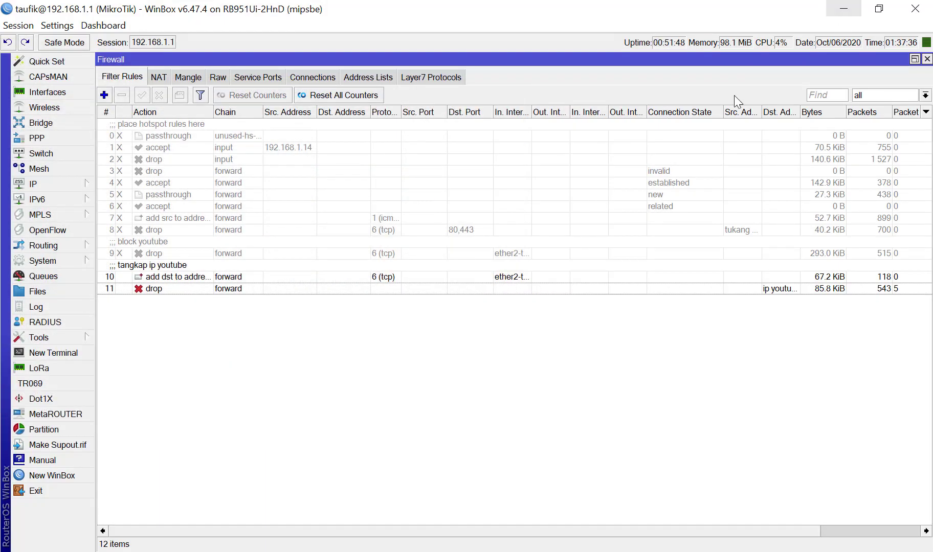
left_click(358, 77)
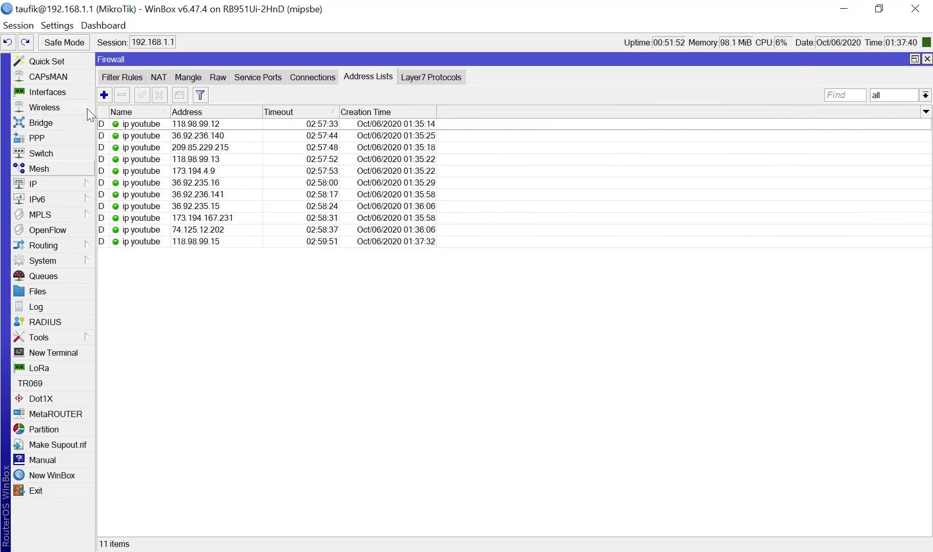
mouse_move(0, 223)
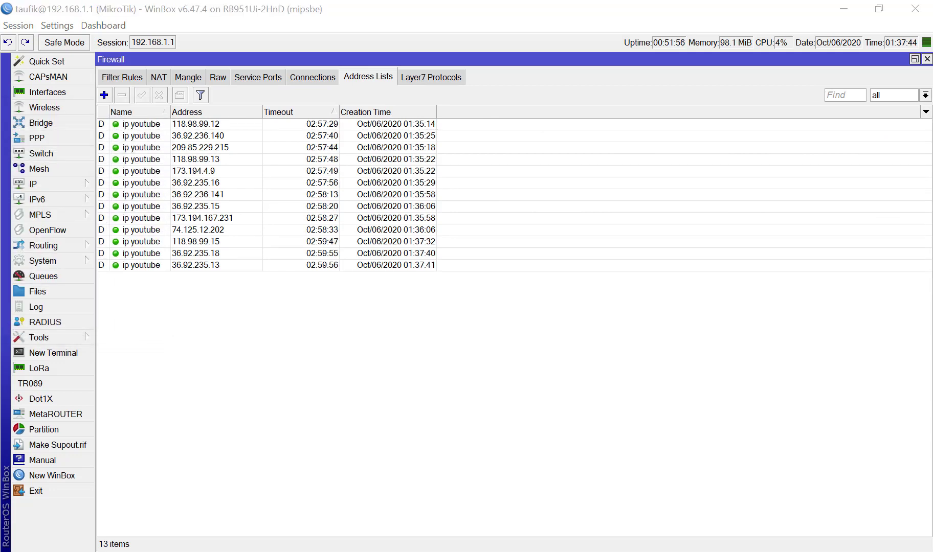
Step: Switch to the lab slides in Photos and advance from the website blocking lab to the DMZ web server lab
left_click(0, 112)
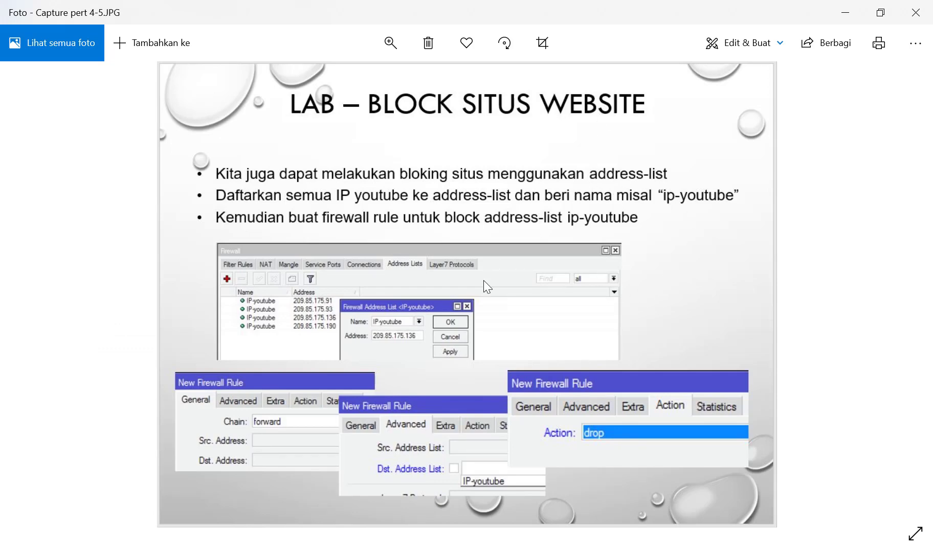
key("Right")
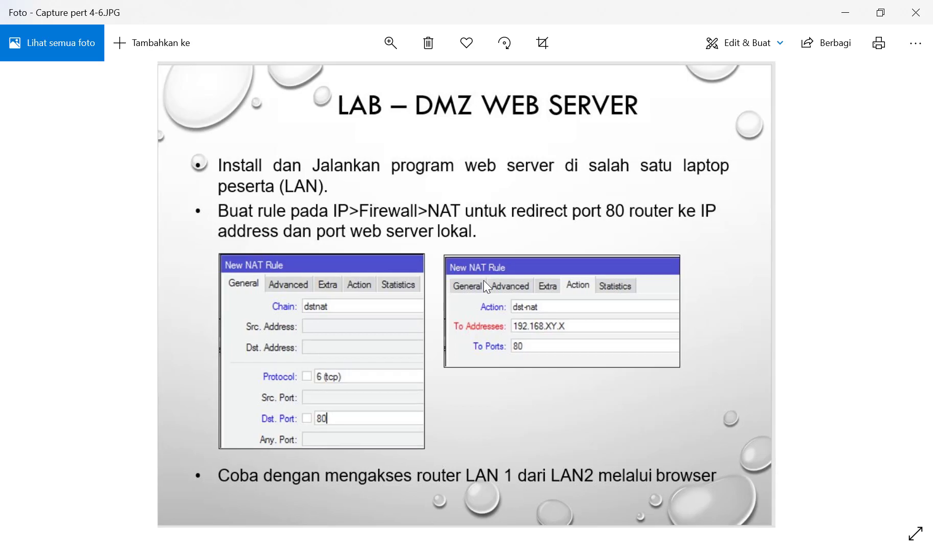
key("Left")
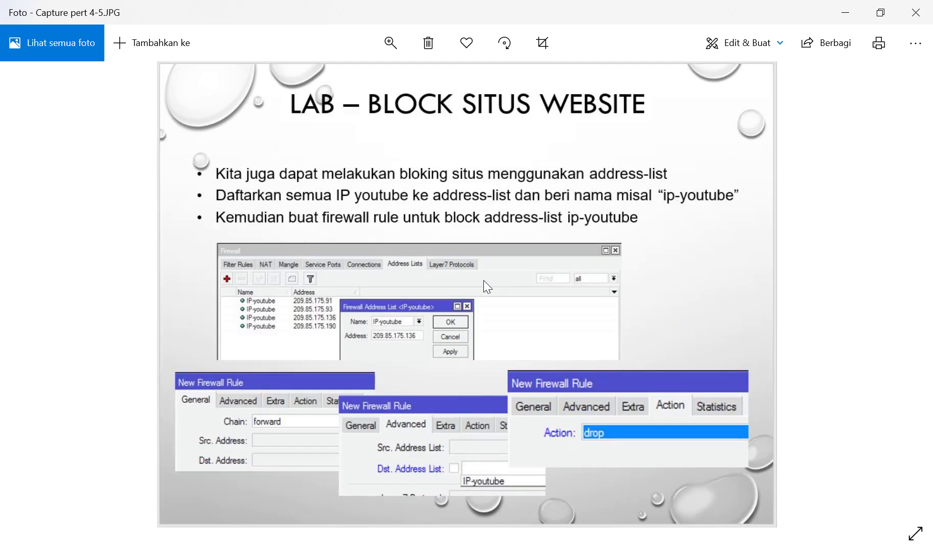
key("Right")
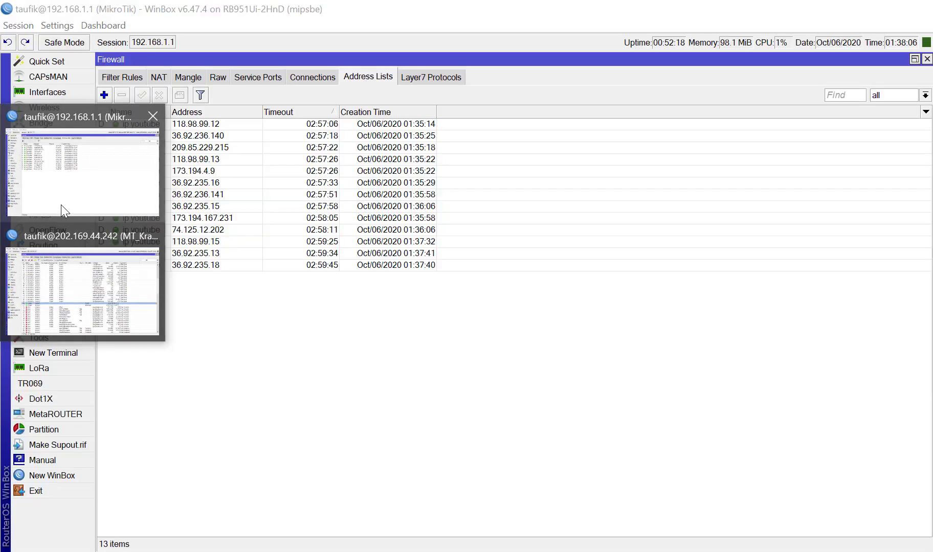
Step: Return to the router and disable the "tangkap ip youtube" filter rule together with the drop rule below it
left_click(64, 200)
mouse_move(146, 235)
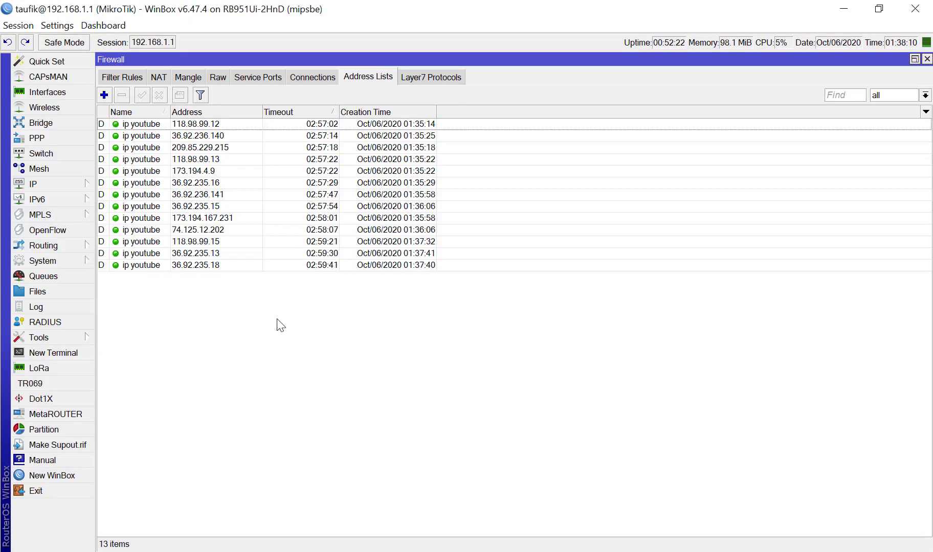
left_click(131, 75)
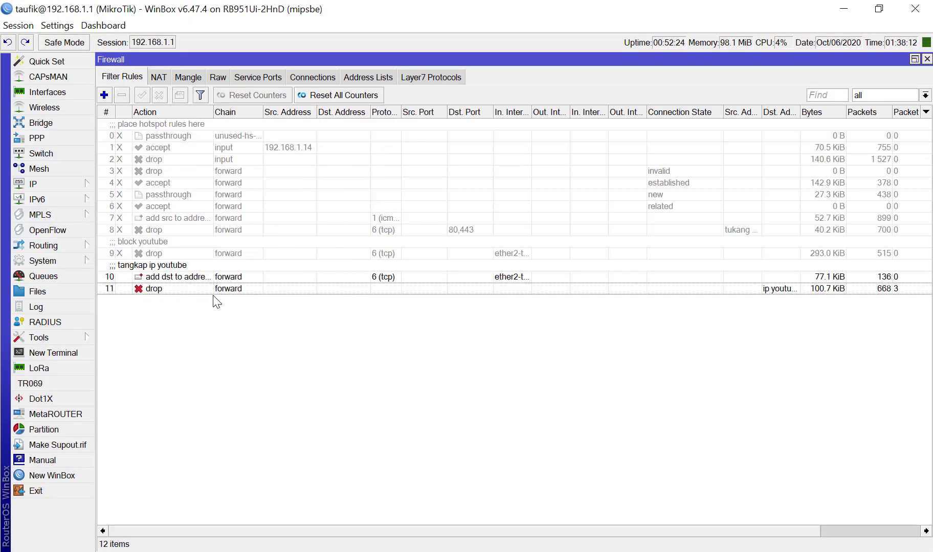
left_click(215, 278)
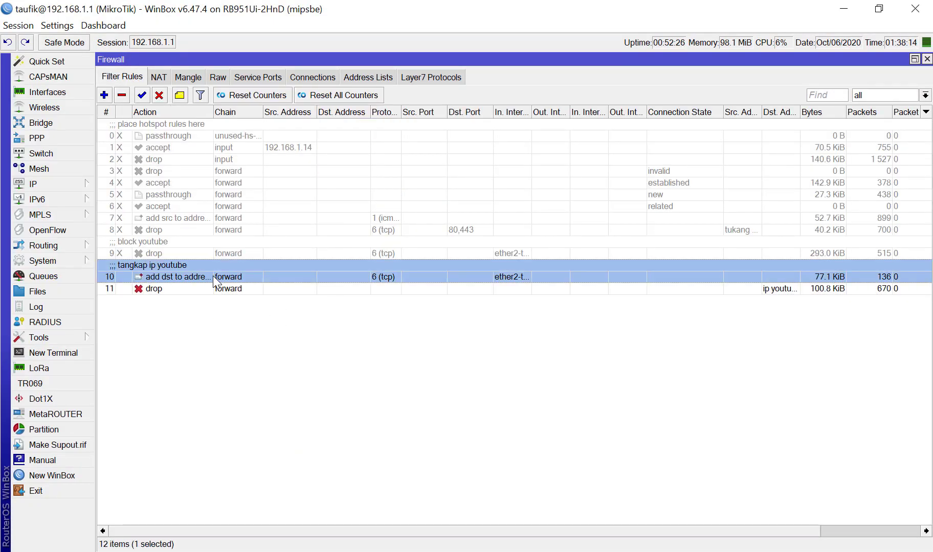
key("shift+Down")
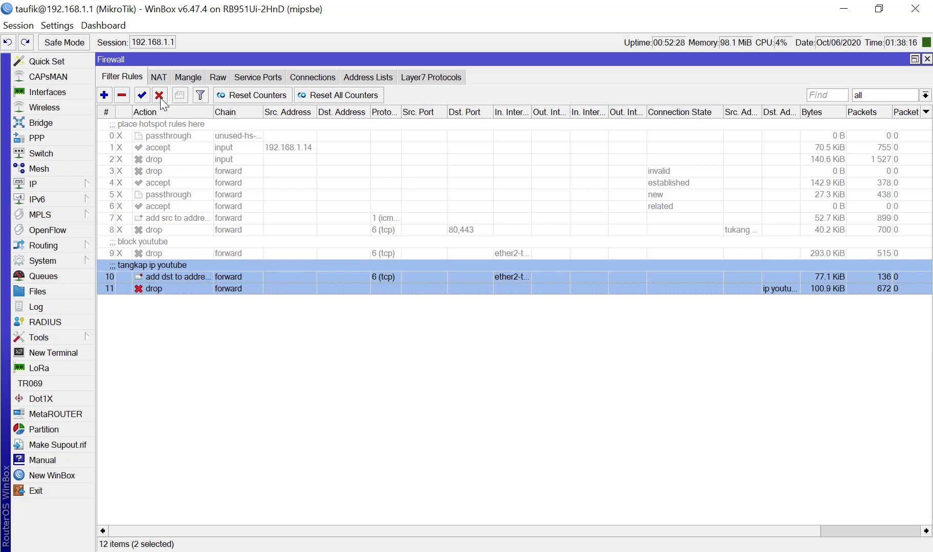
left_click(159, 97)
left_click(251, 333)
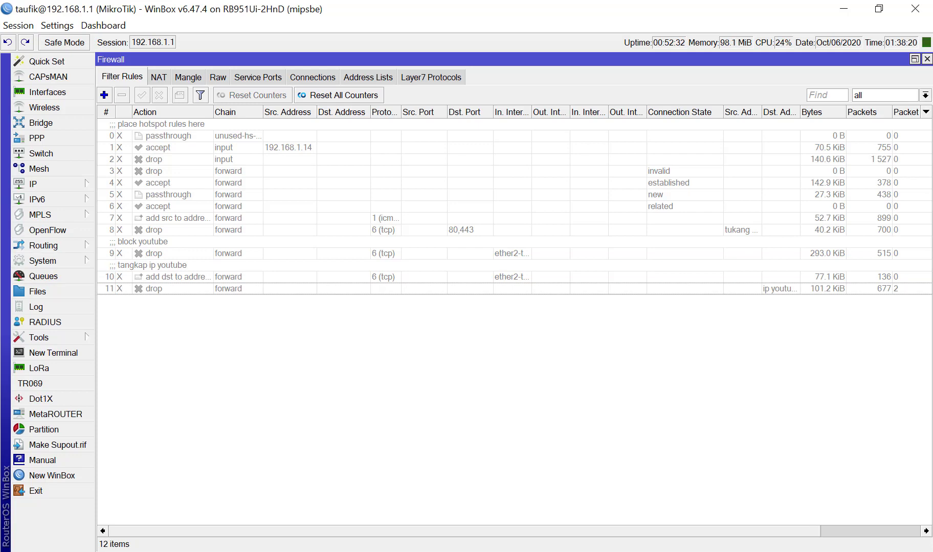
Step: Switch to the browser to check the Mata Najwa video's playback with the blocking rules disabled
left_click(0, 186)
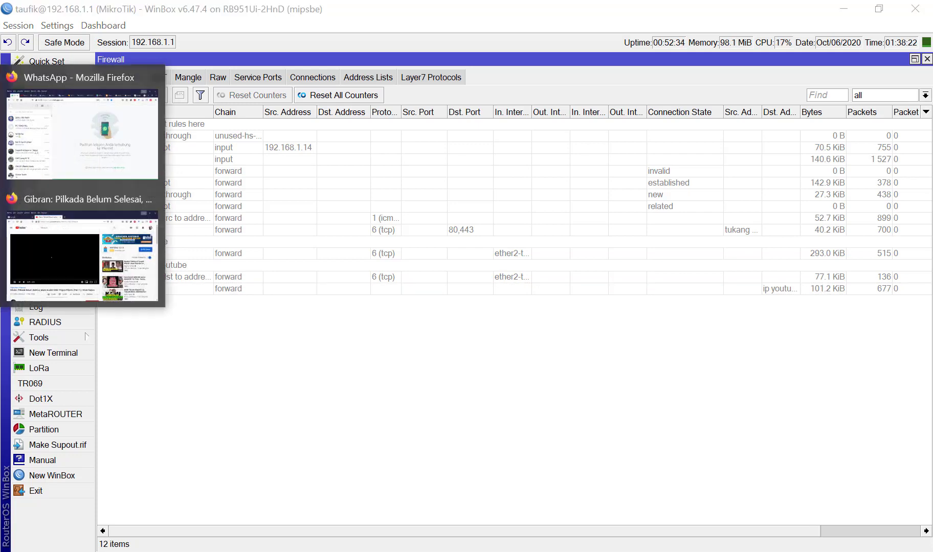
left_click(74, 195)
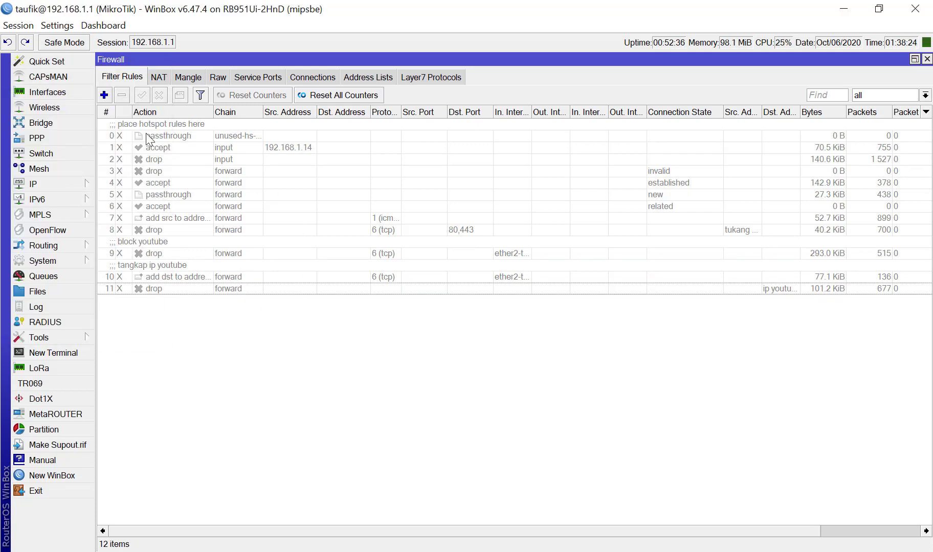
Step: Return to the router's firewall NAT rules and consult the DMZ web server slide for the required rule settings
left_click(157, 77)
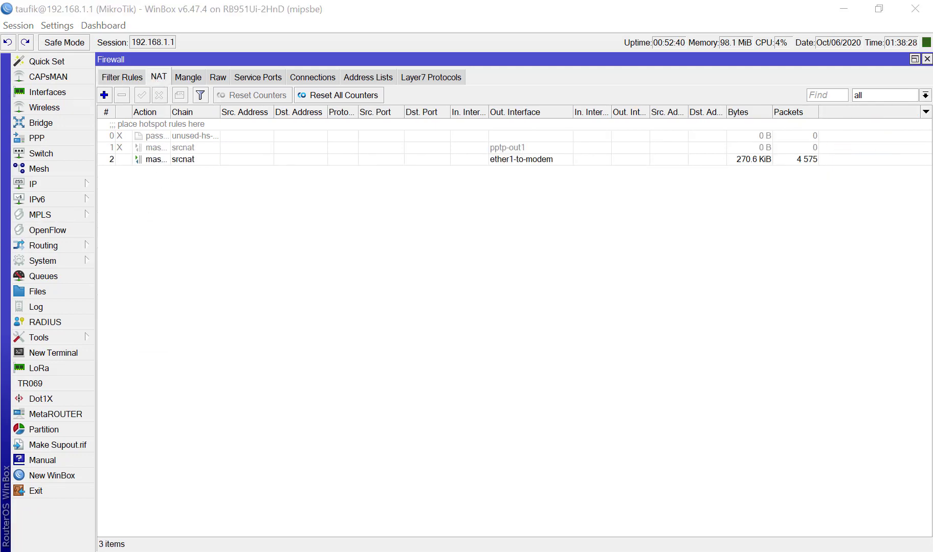
left_click(151, 160)
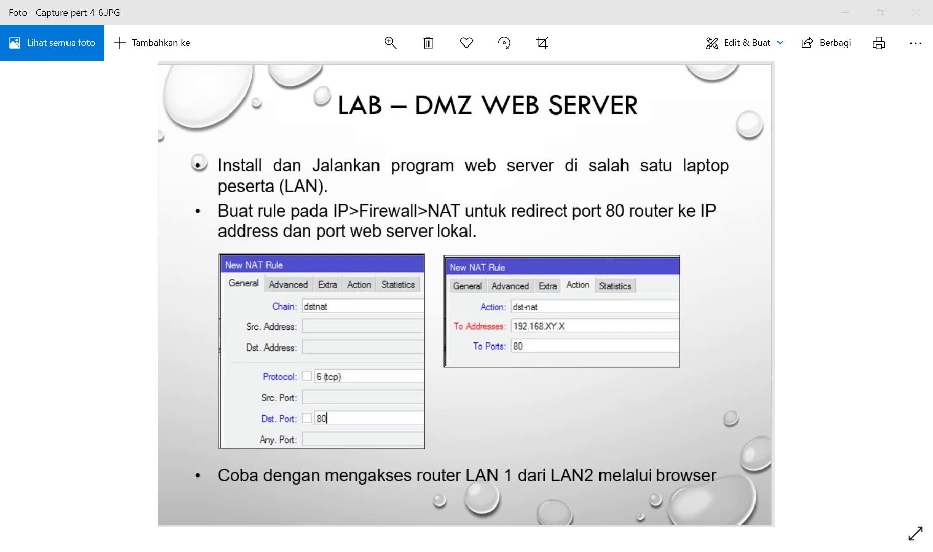
left_click(85, 162)
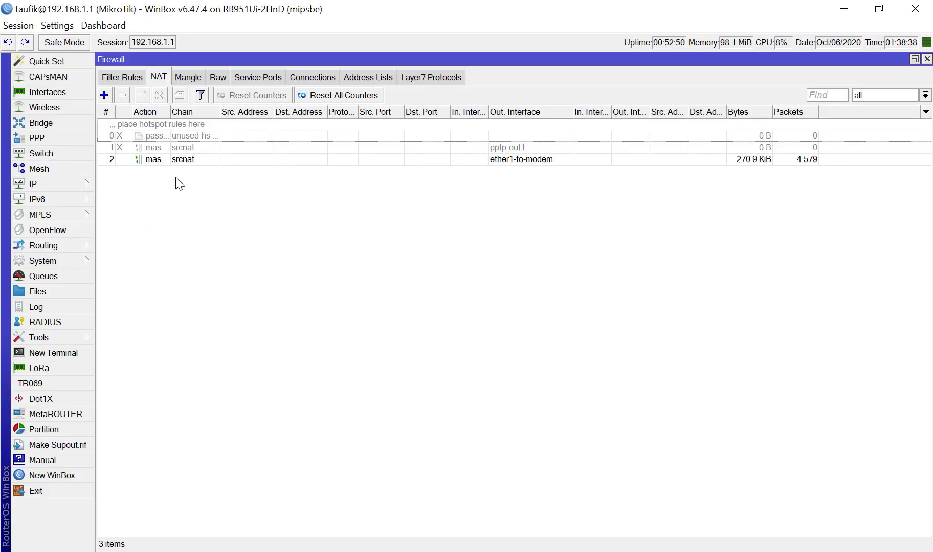
Step: Start a new NAT rule with chain dstnat, protocol 6 (tcp) and destination port 80
left_click(104, 96)
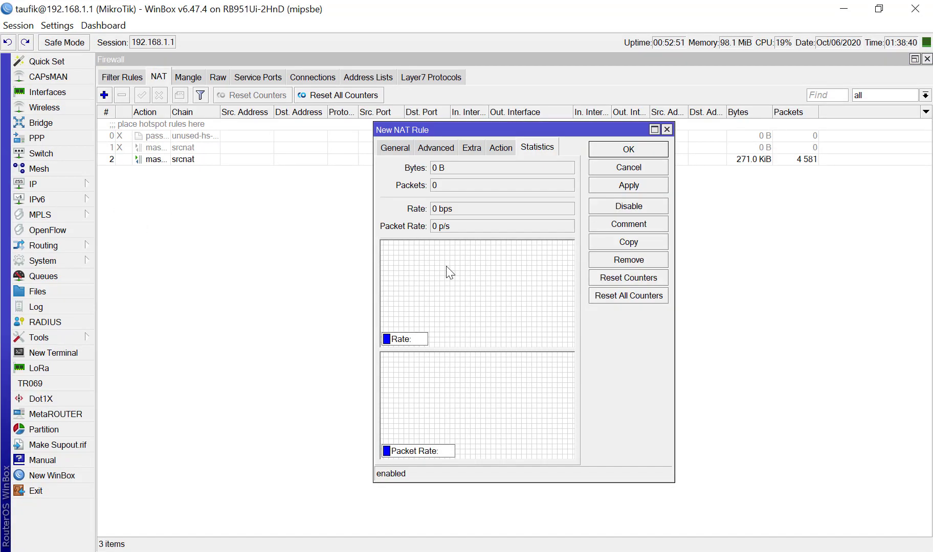
left_click(394, 147)
left_click(568, 169)
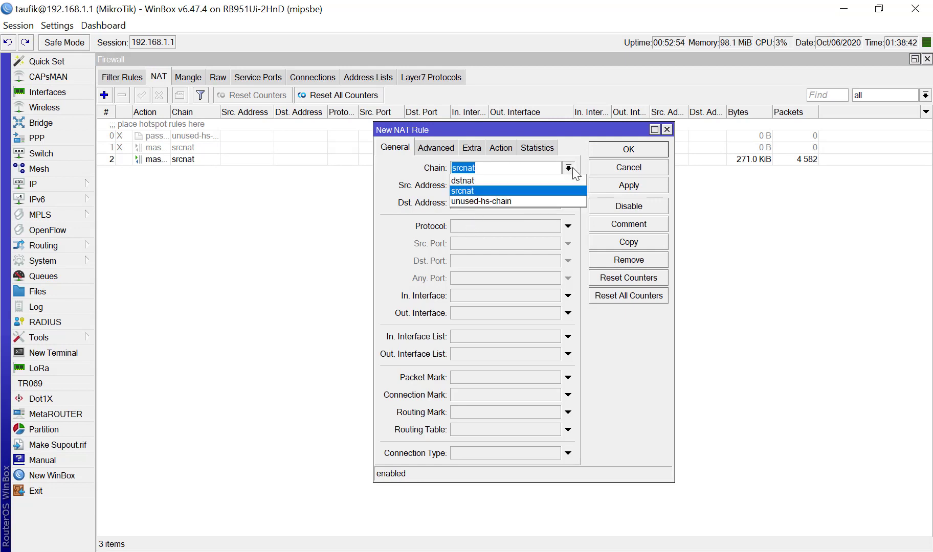
left_click(509, 182)
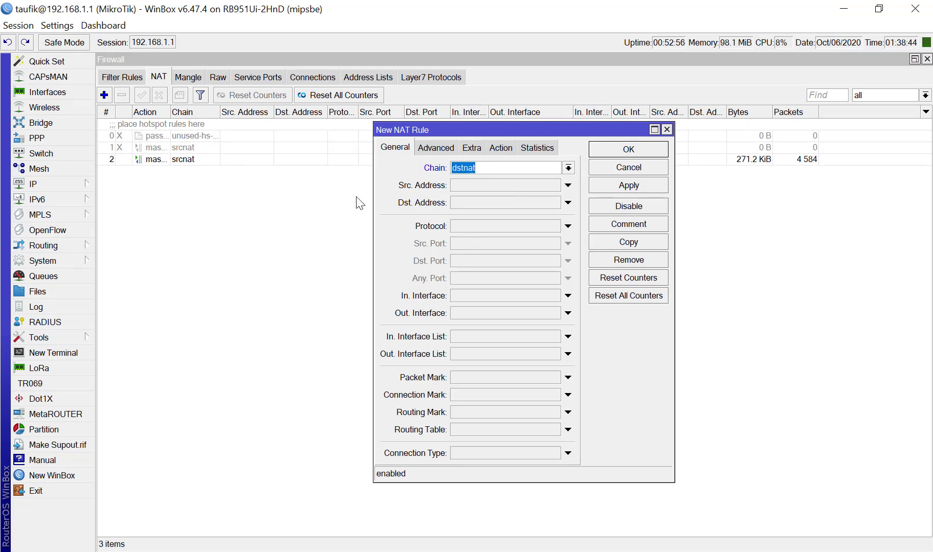
left_click(500, 148)
left_click(496, 168)
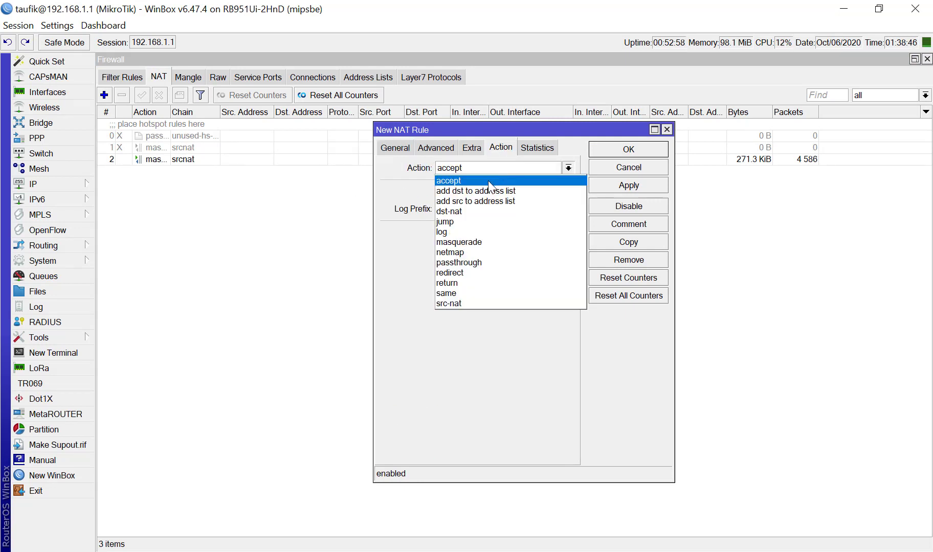
left_click(456, 197)
left_click(397, 148)
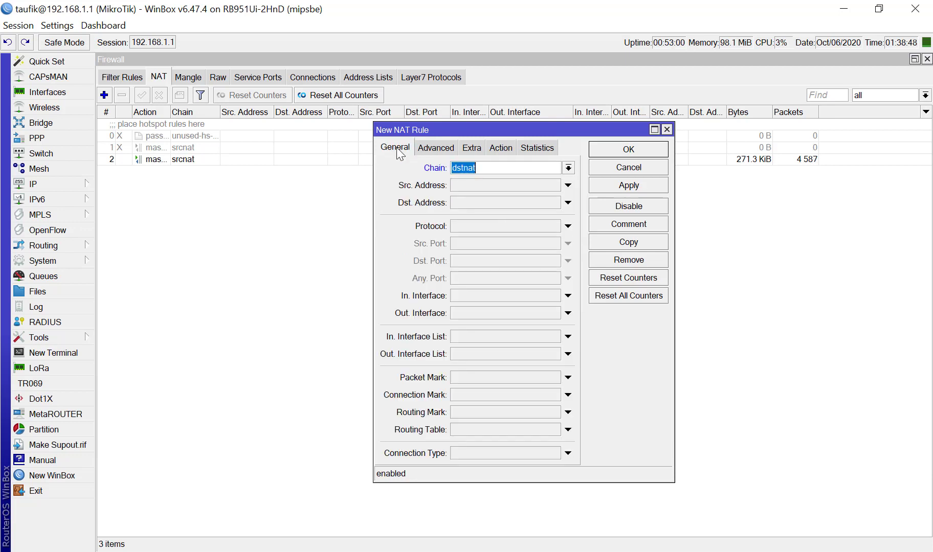
left_click(459, 223)
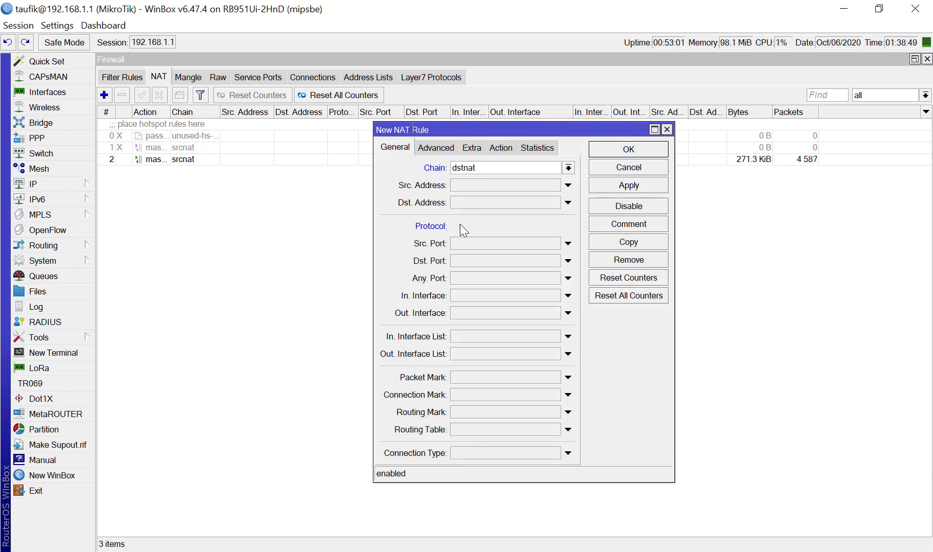
left_click(476, 260)
type("80")
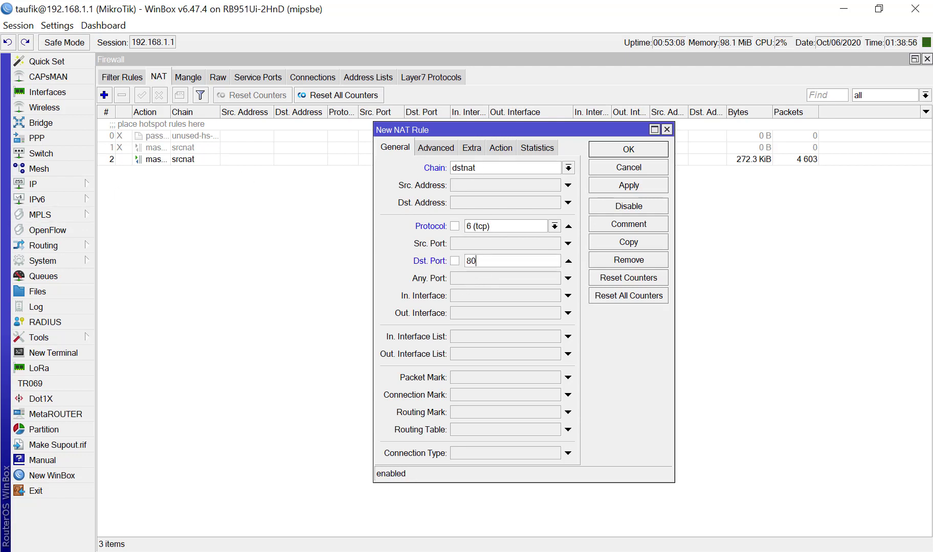
Step: Switch to the browser, pause the Mata Najwa video and return to the router's new NAT rule
left_click(0, 187)
left_click(99, 221)
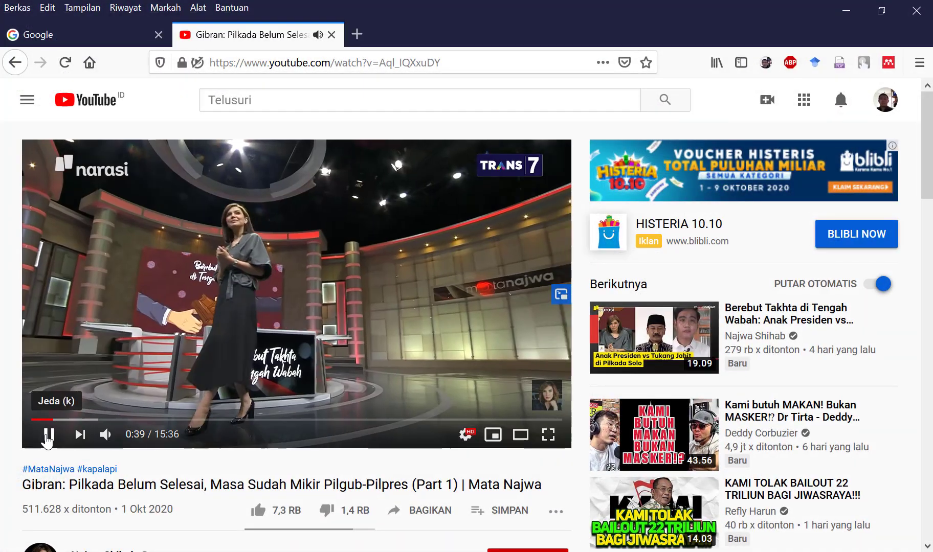
left_click(49, 435)
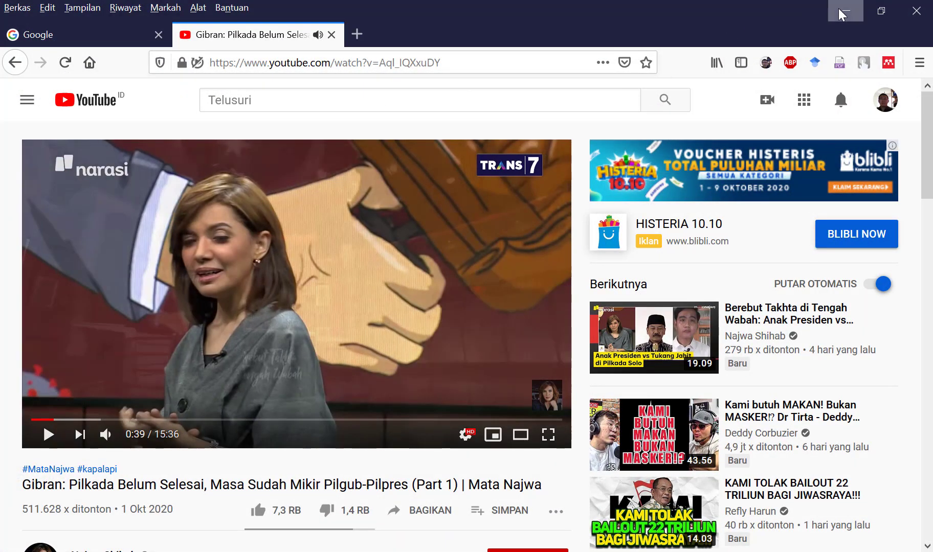
left_click(838, 8)
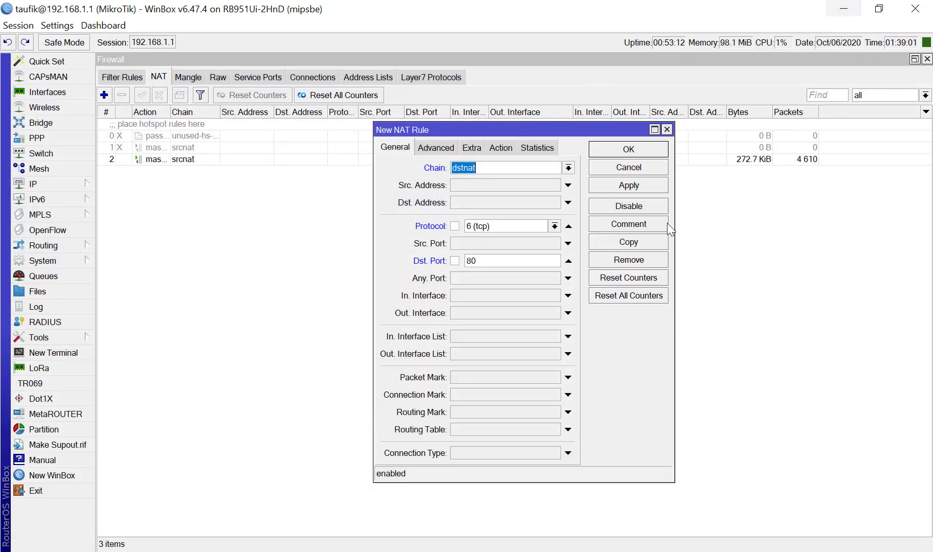
Step: Set the new NAT rule's action to dst-nat with destination address 192.168.1.1 and target port 80
left_click(500, 148)
left_click(452, 233)
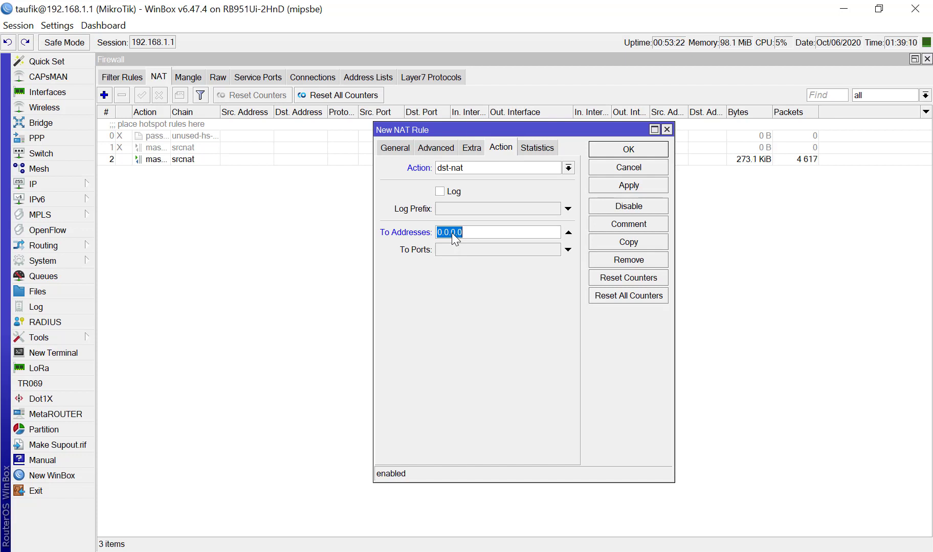
type("92.168.1.1")
left_click(500, 245)
type("80")
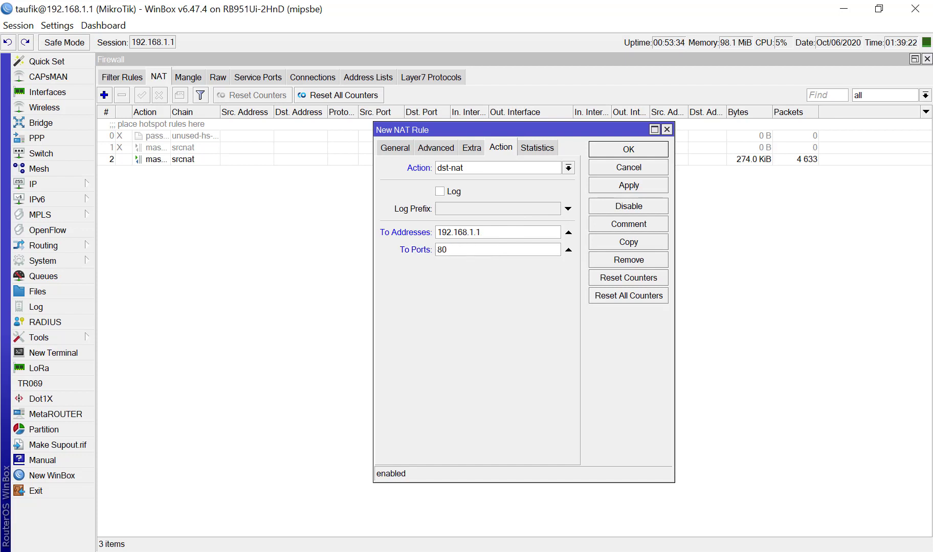
Step: Compare the new NAT rule with the DMZ web server slide and save the rule
key("alt+Tab")
key("alt+Tab")
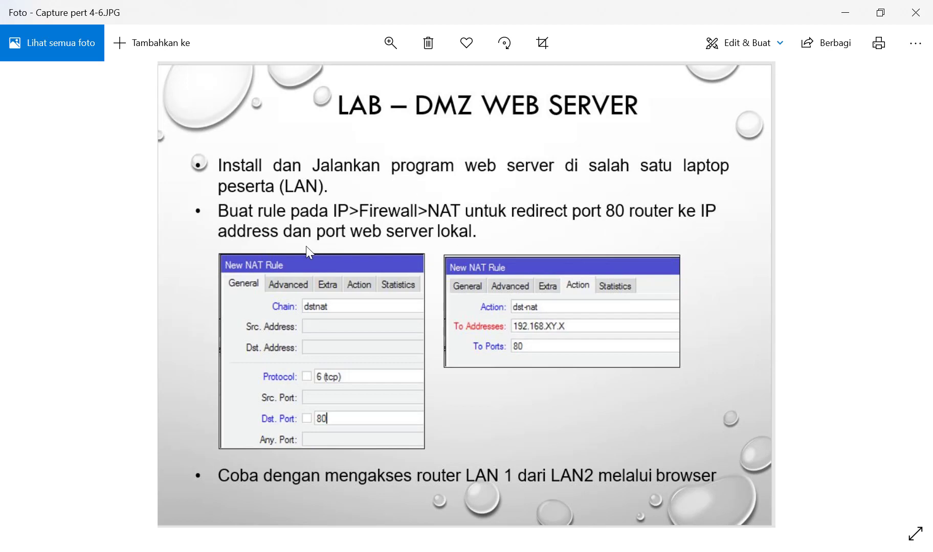
left_click(848, 11)
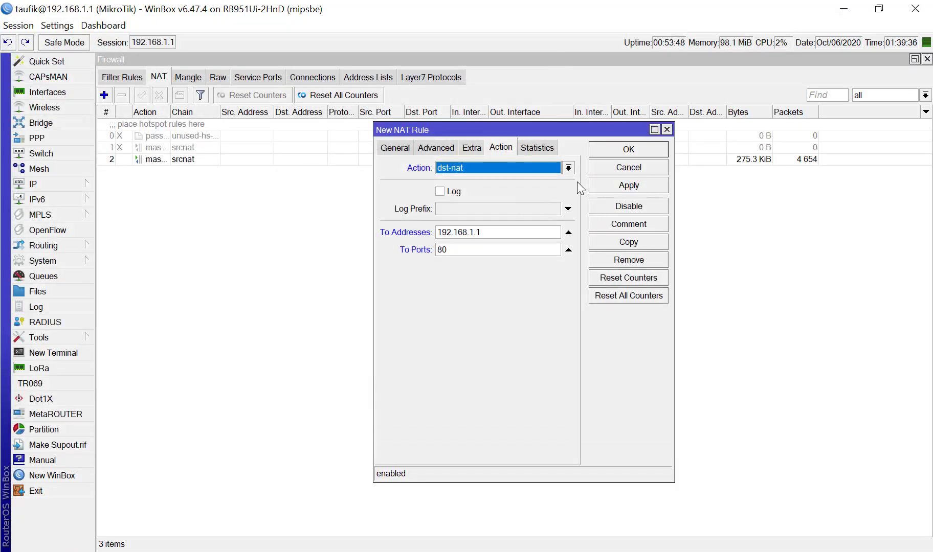
left_click(628, 149)
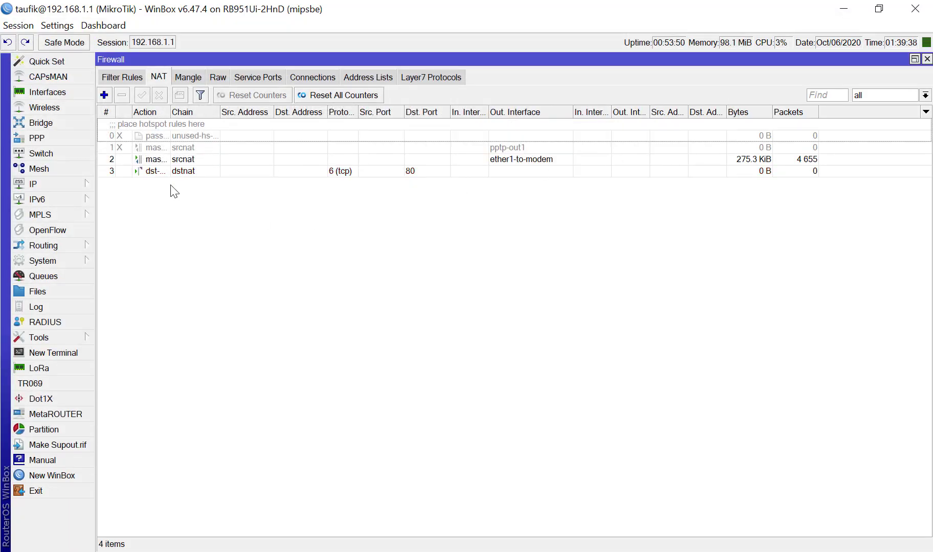
left_click(169, 171)
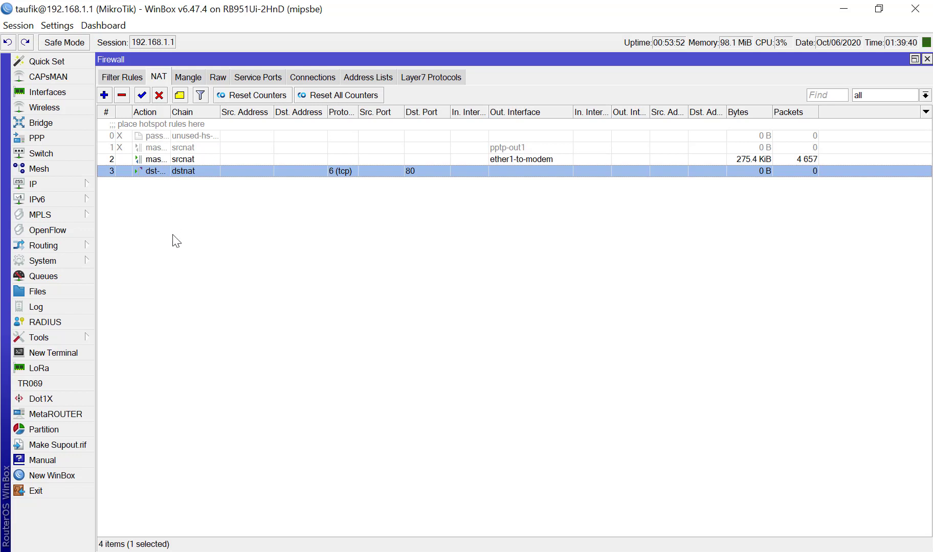
left_click(171, 257)
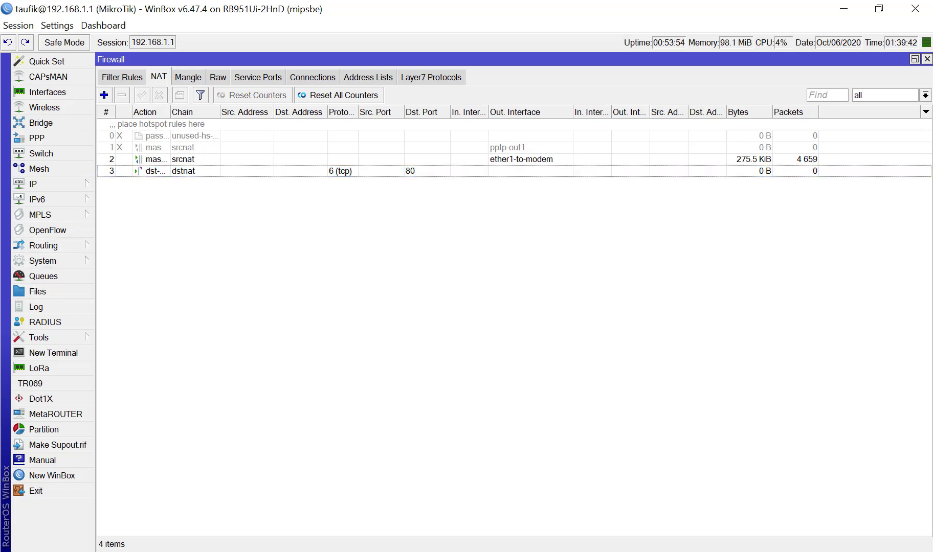
Step: Switch to the browser and open 192.168.1.1 in a new tab to test the port redirect
mouse_move(1, 186)
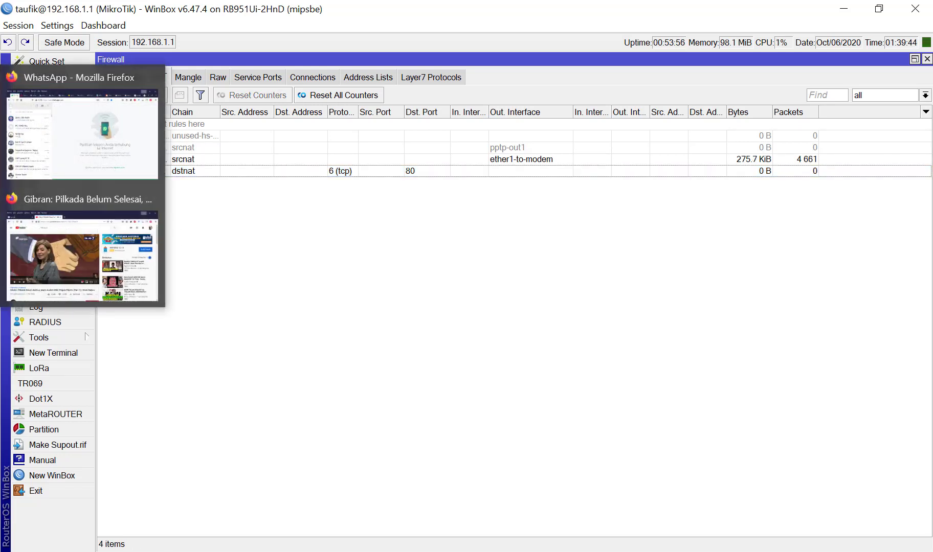
left_click(36, 236)
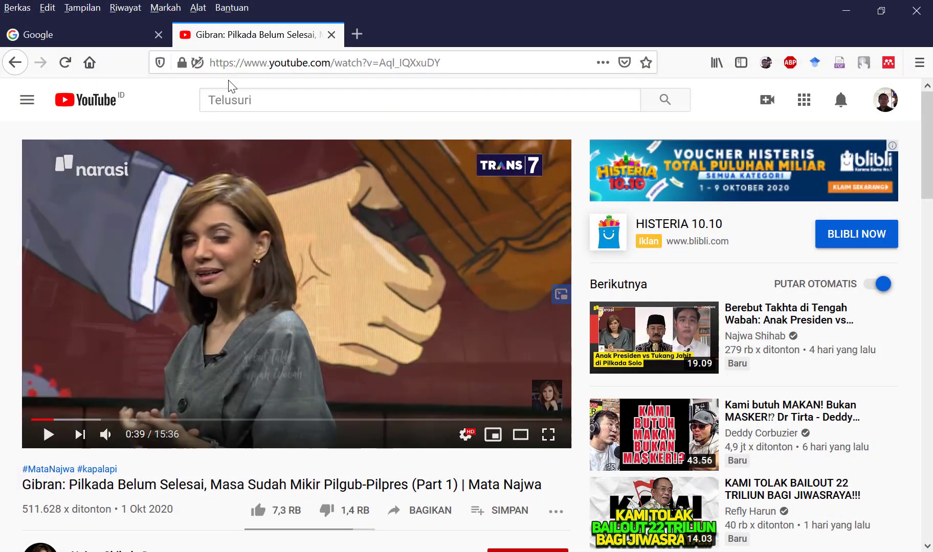
left_click(353, 36)
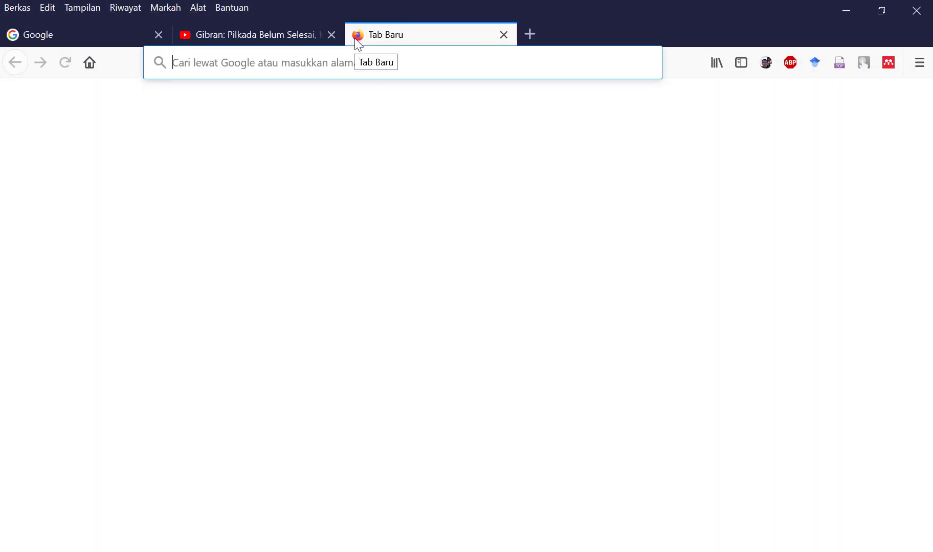
type("192.168.1.1")
key("Return")
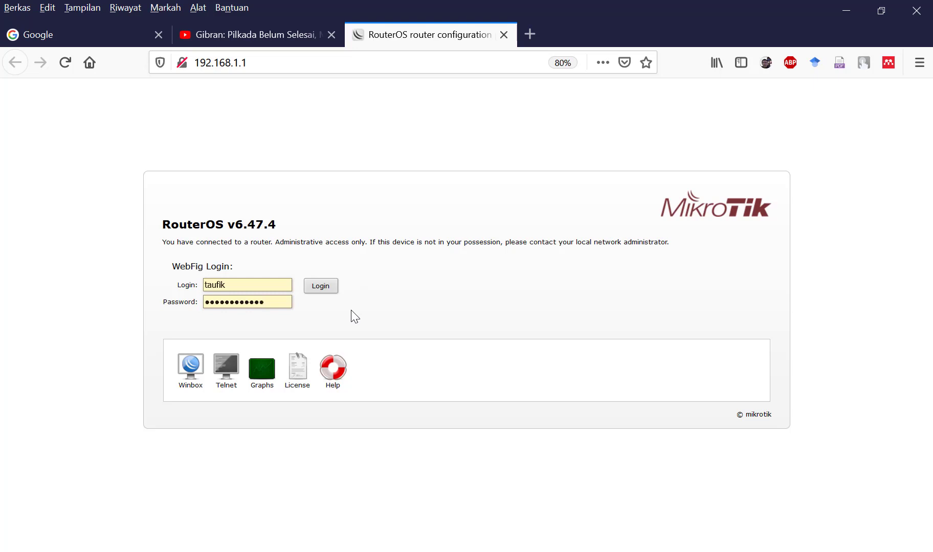
Step: Return to the router and open the dstnat rule for port 80 from the NAT list
mouse_move(1, 223)
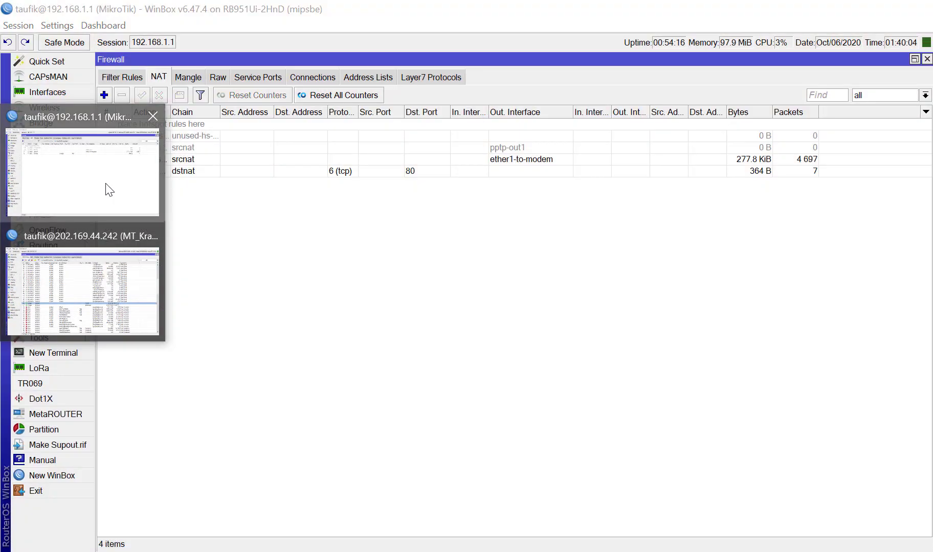
left_click(104, 187)
double_click(324, 175)
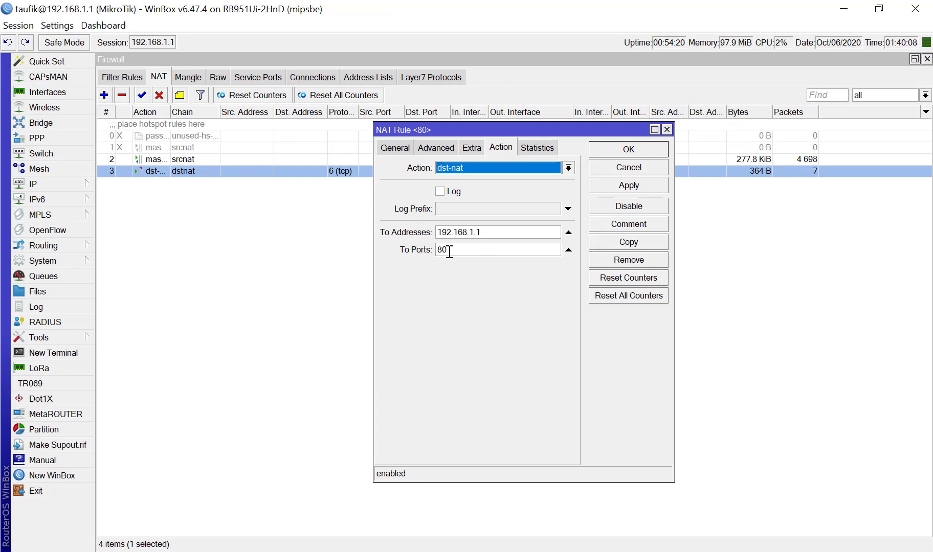
left_click_drag(448, 250, 445, 295)
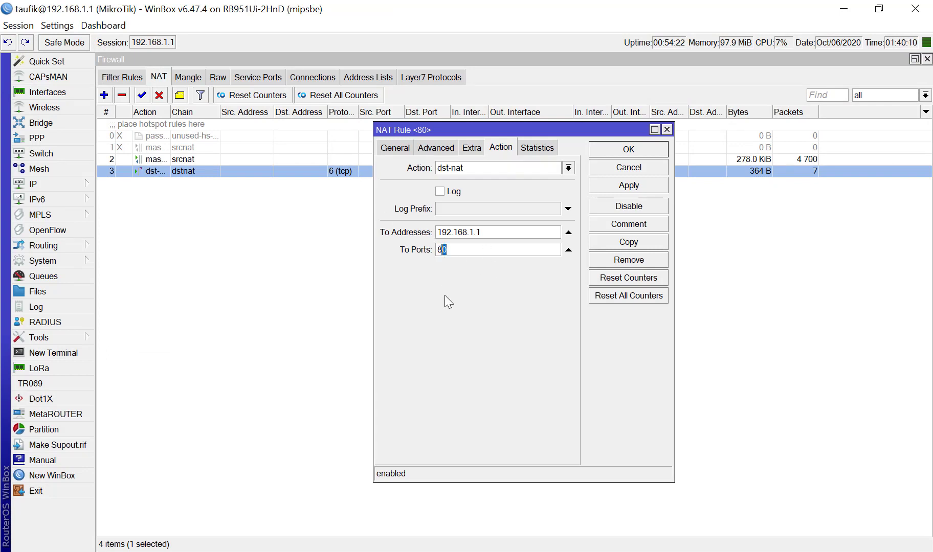
type("1")
left_click_drag(466, 249, 378, 254)
type("80")
Step: Set the dstnat rule's destination port to 81, save it and reset that rule's counters
left_click(401, 147)
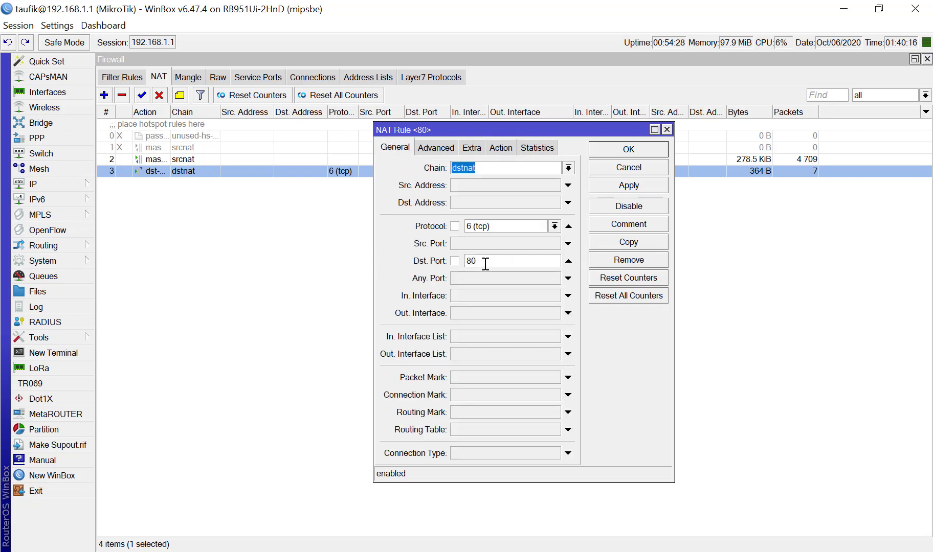
left_click_drag(486, 260, 447, 263)
type("81")
left_click(605, 153)
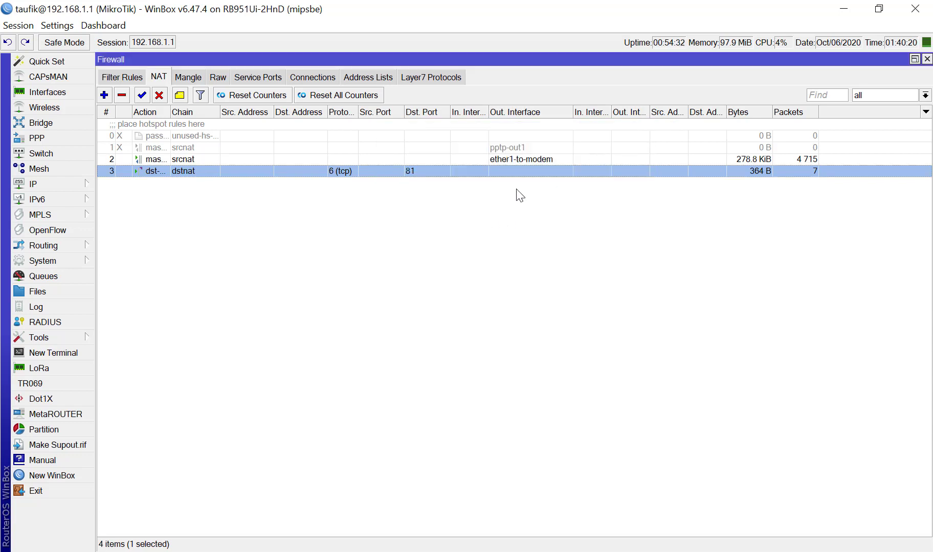
left_click(474, 186)
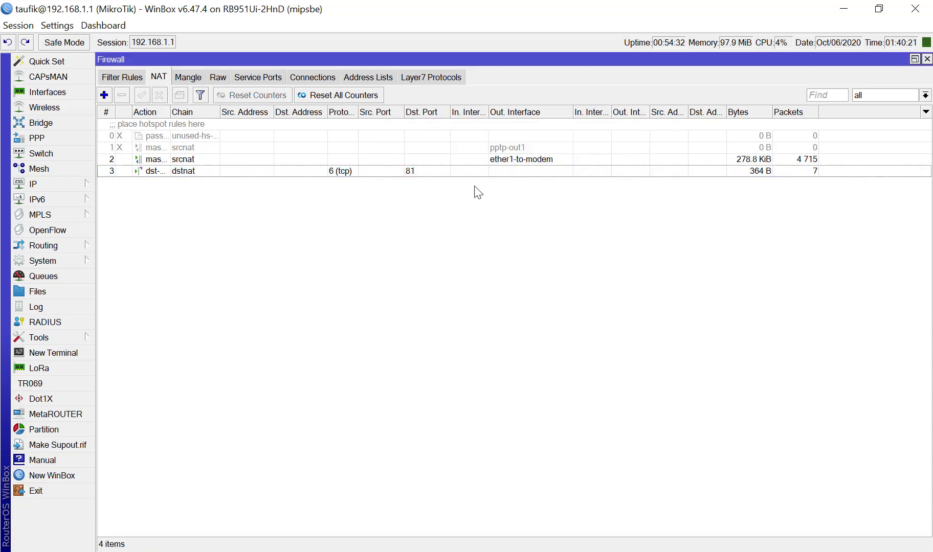
left_click(314, 172)
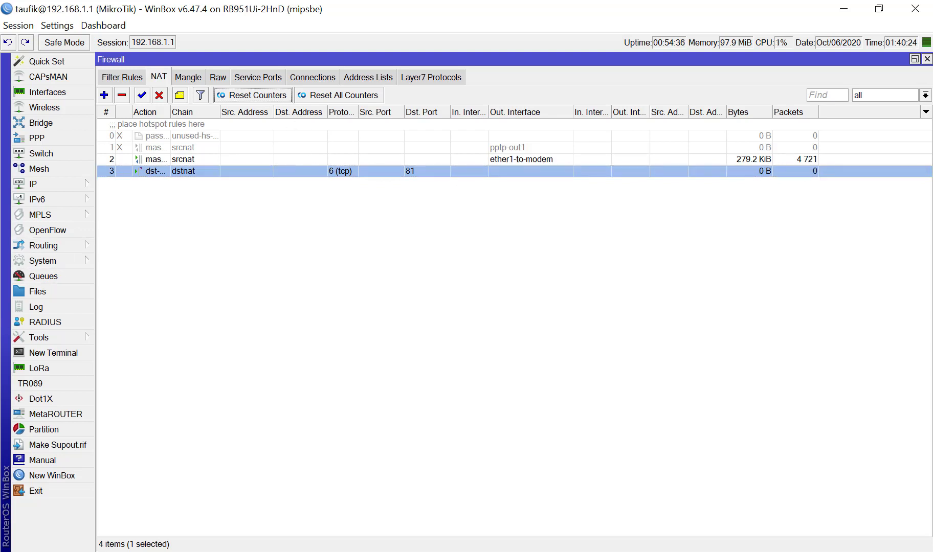
left_click(252, 95)
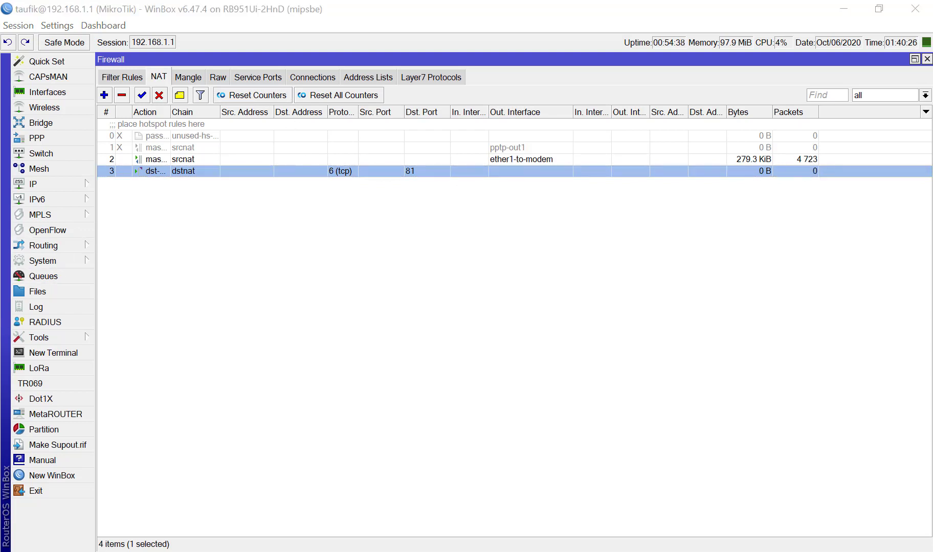
Step: Switch to the browser and load 192.168.1.1:81 to test the redirect to the router's web page
mouse_move(69, 225)
left_click(89, 271)
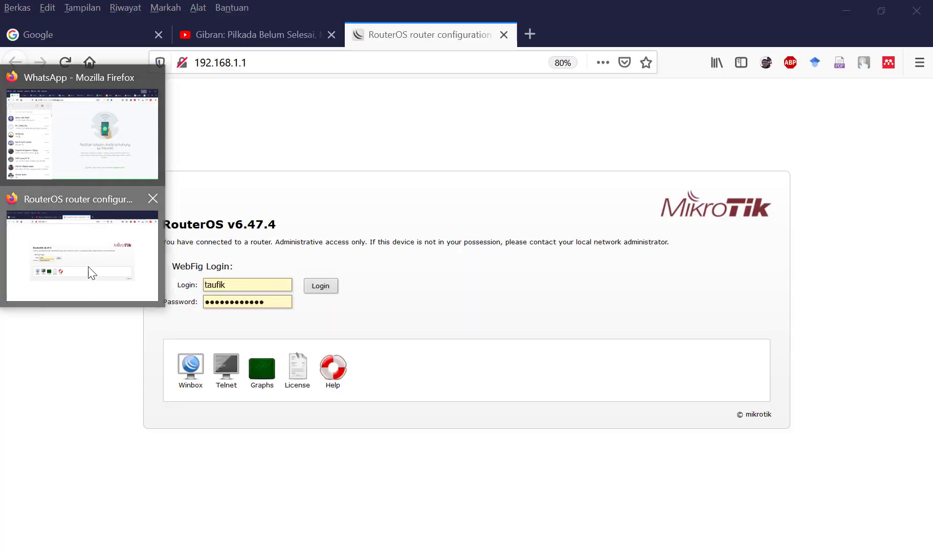
left_click(256, 64)
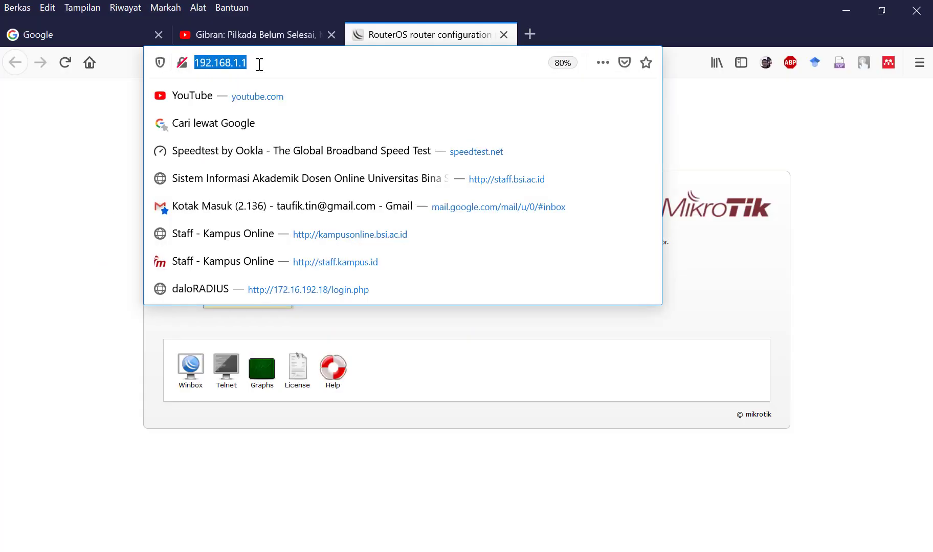
type(":80")
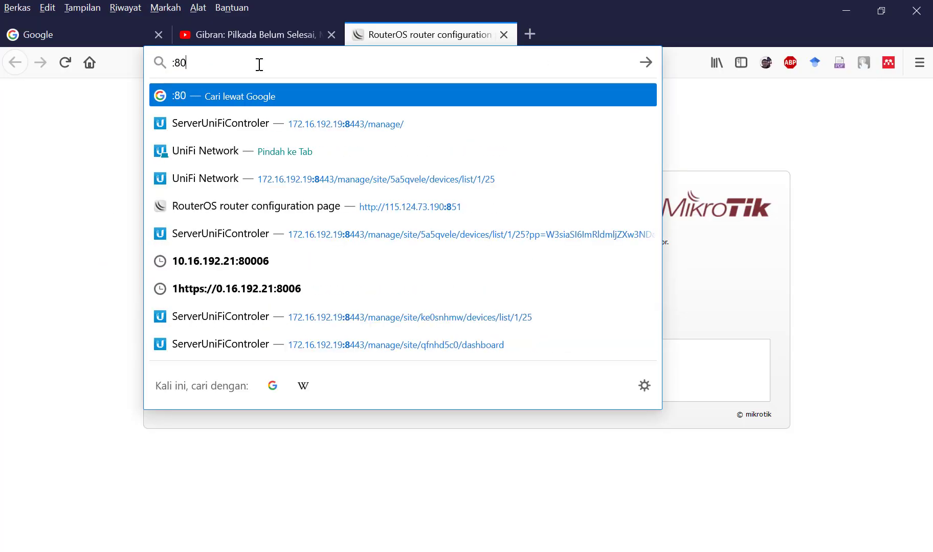
key("BackSpace")
key("BackSpace")
key("BackSpace")
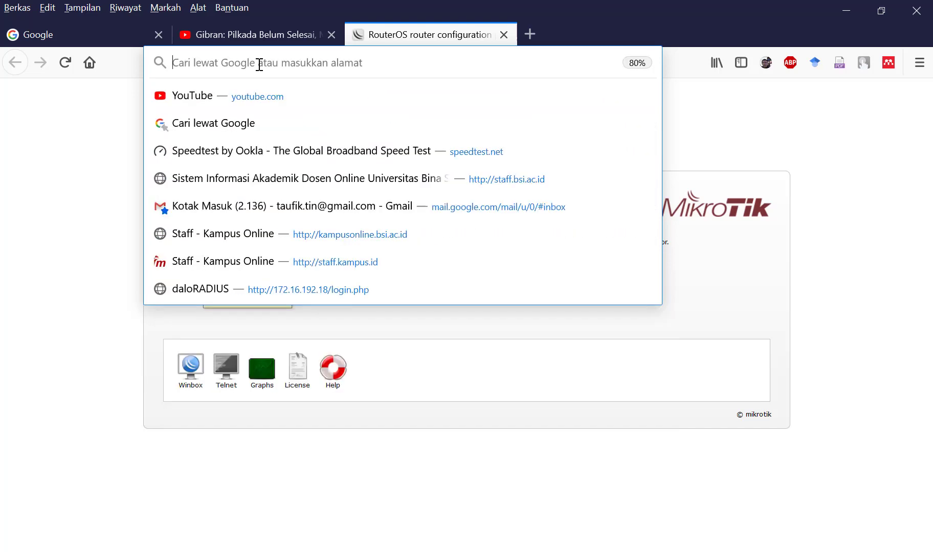
type("192")
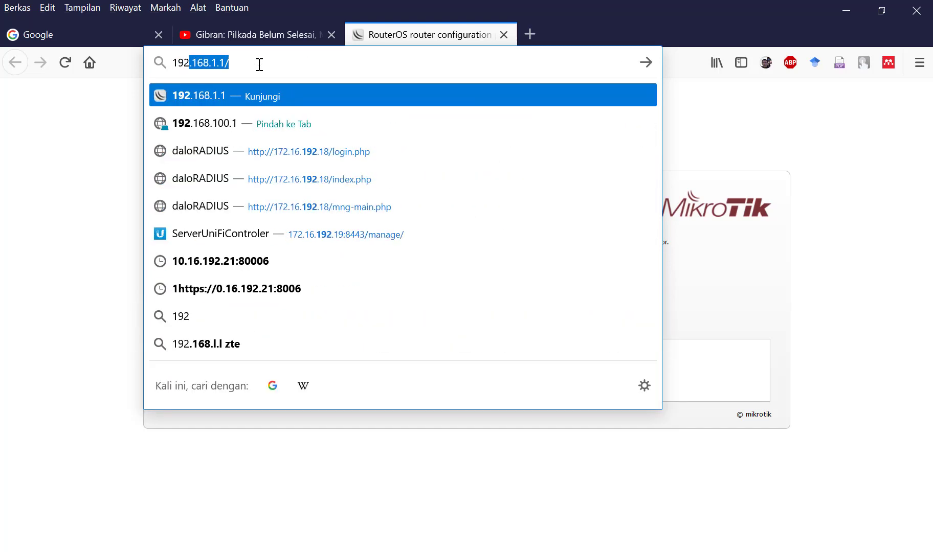
type(".168.1.1:")
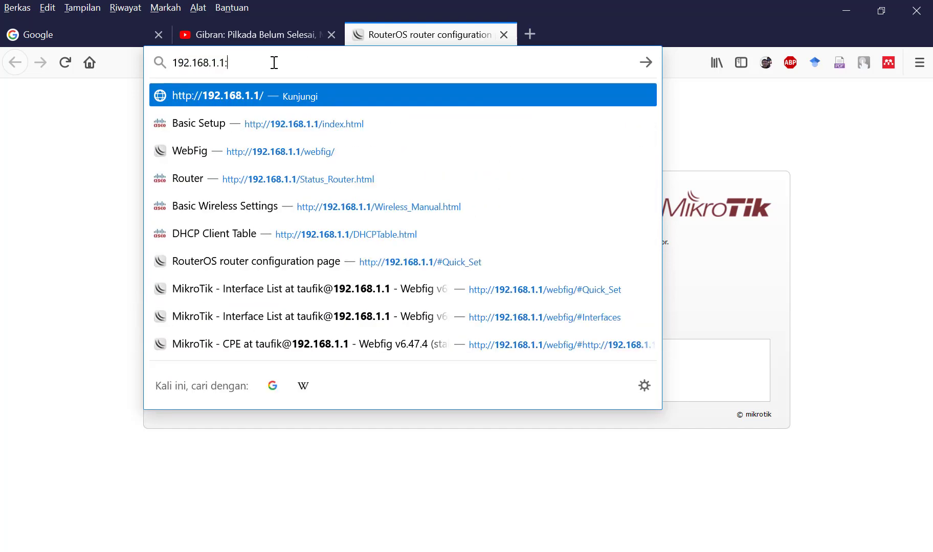
type("81")
key("Return")
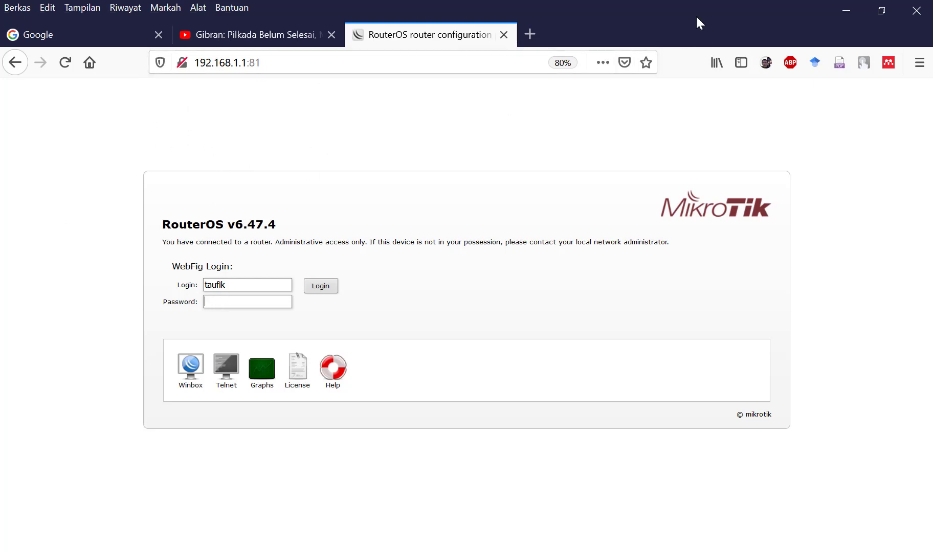
Step: Return to the router and add the comment DMZ to the dstnat rule for port 81
left_click(845, 11)
left_click(477, 286)
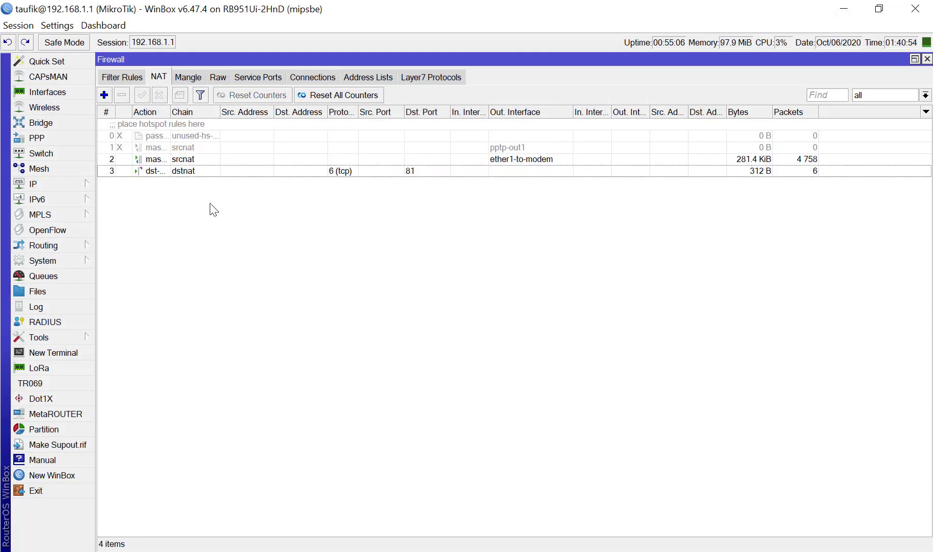
double_click(207, 172)
left_click(650, 225)
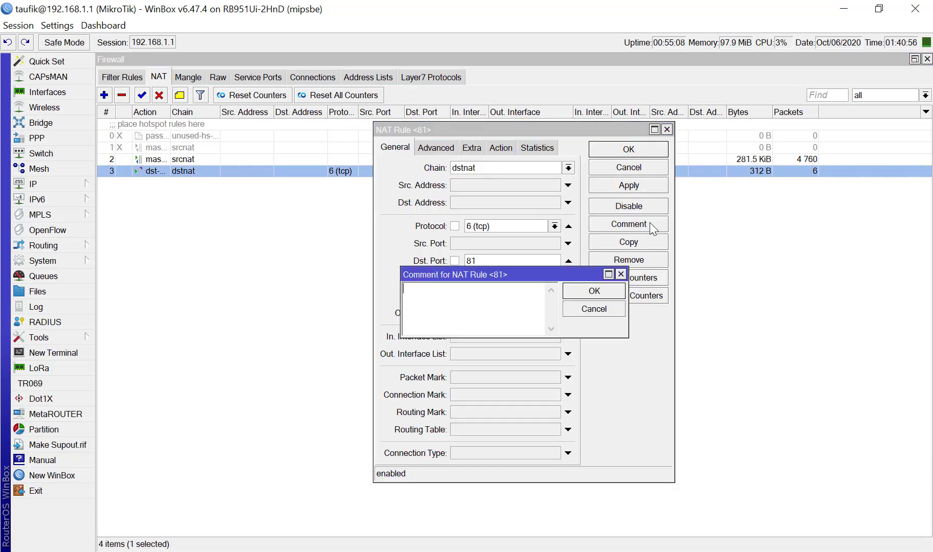
type("DMS")
key("BackSpace")
type("Z")
key("Return")
key("Return")
left_click(548, 269)
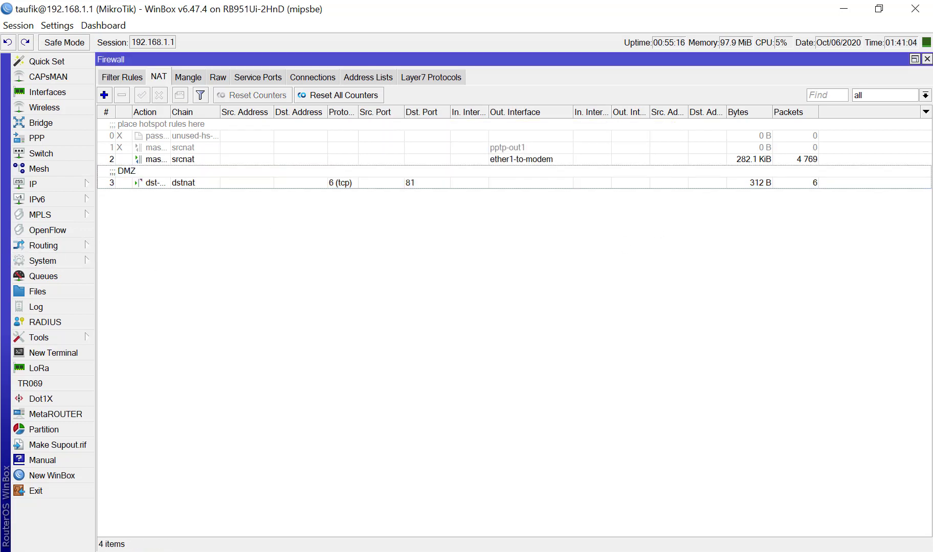
Step: Review the DMZ web server lab slide, return to the router's NAT list and select the DMZ rule
key("alt+Tab")
left_click(82, 115)
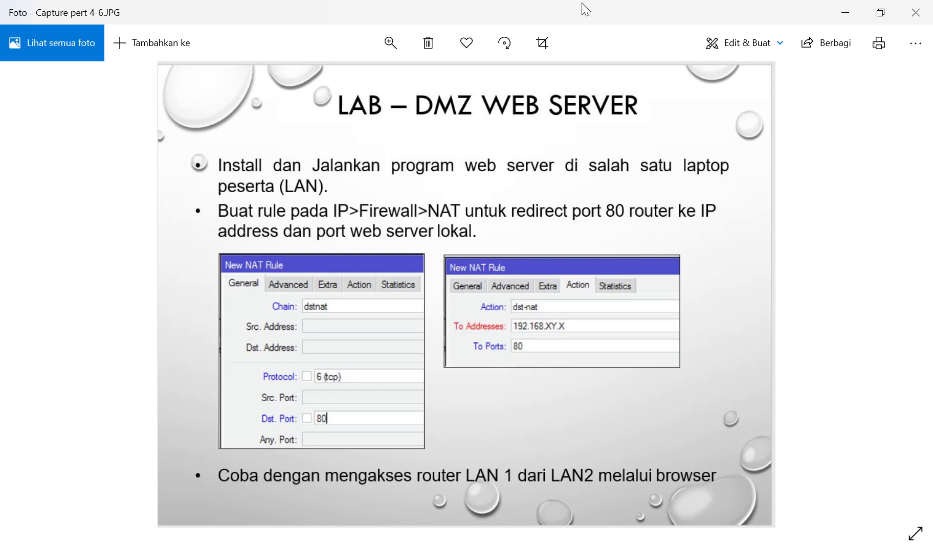
left_click(845, 16)
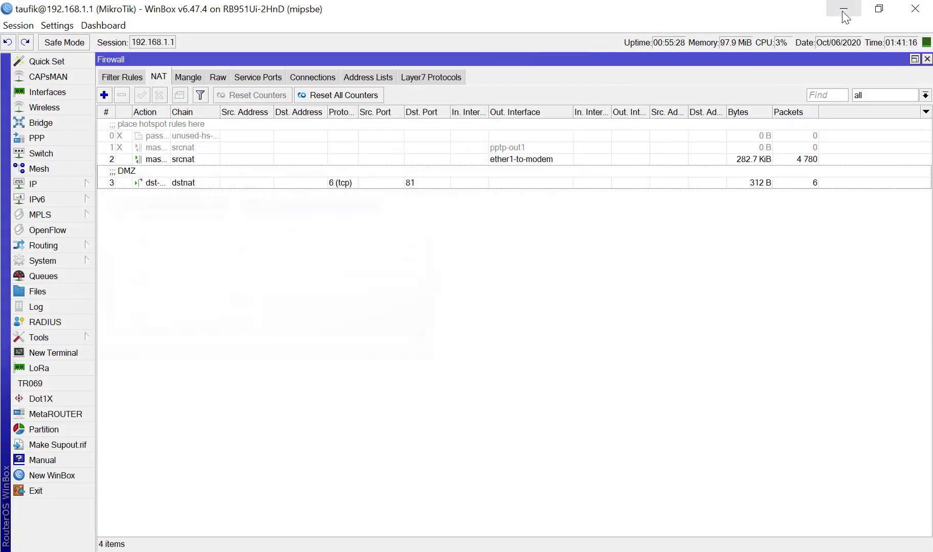
left_click(137, 179)
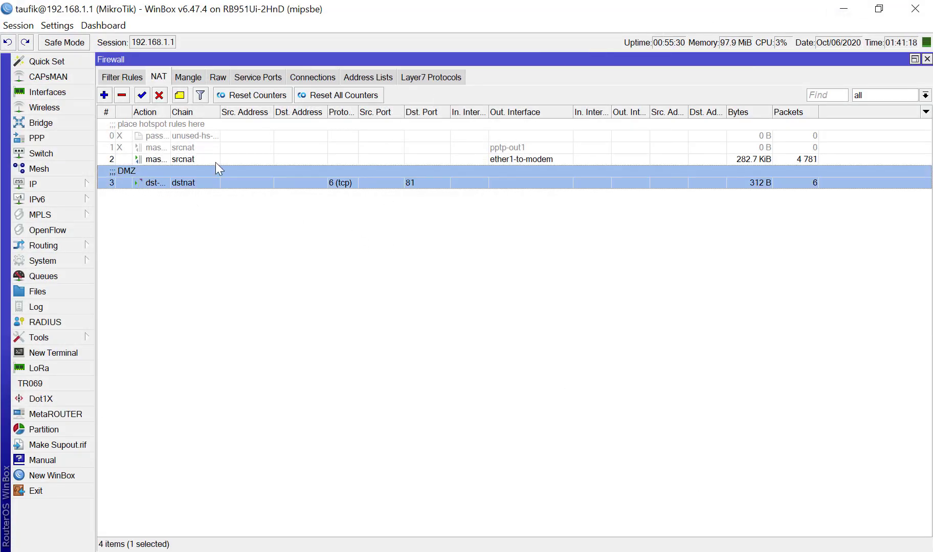
Step: Widen the Action column in the NAT list, deselect the DMZ rule and show the firewall's filter rules for review
left_click_drag(170, 112, 199, 121)
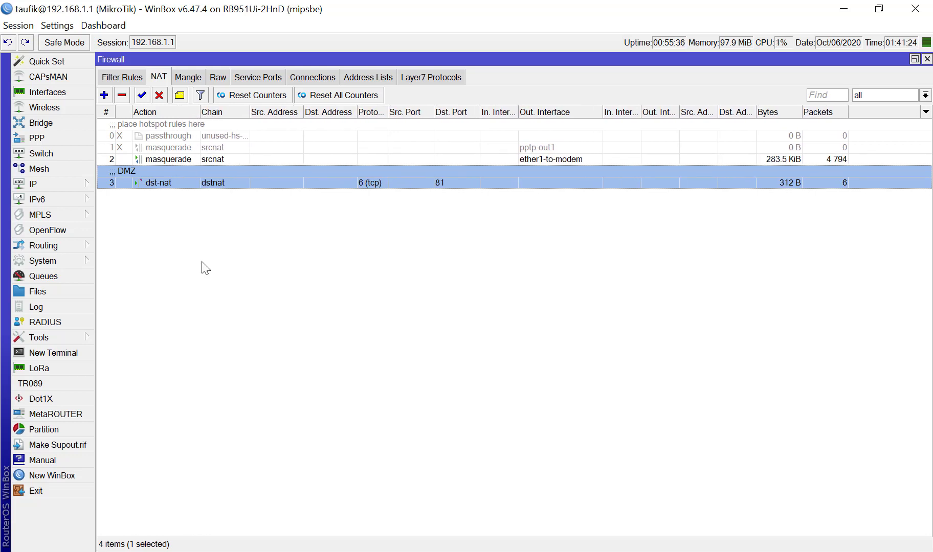
left_click(205, 310)
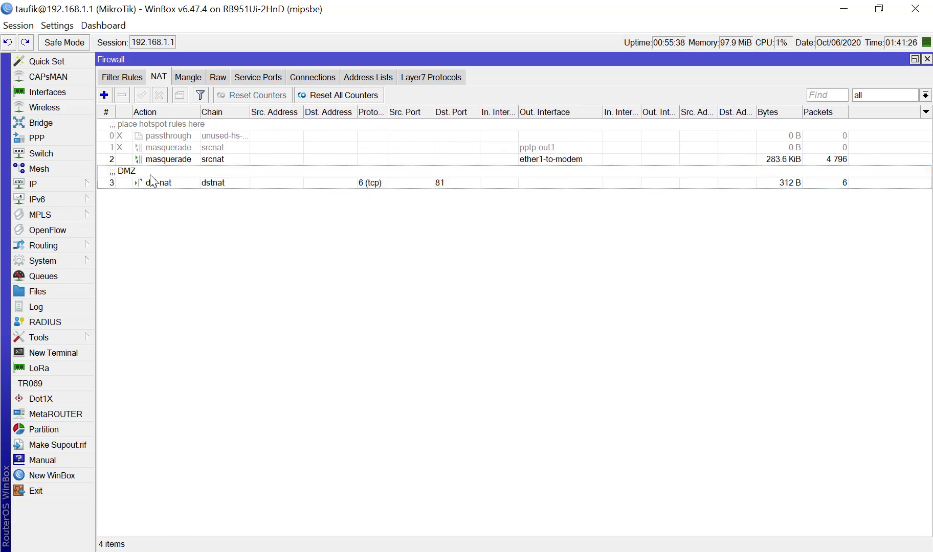
left_click(124, 77)
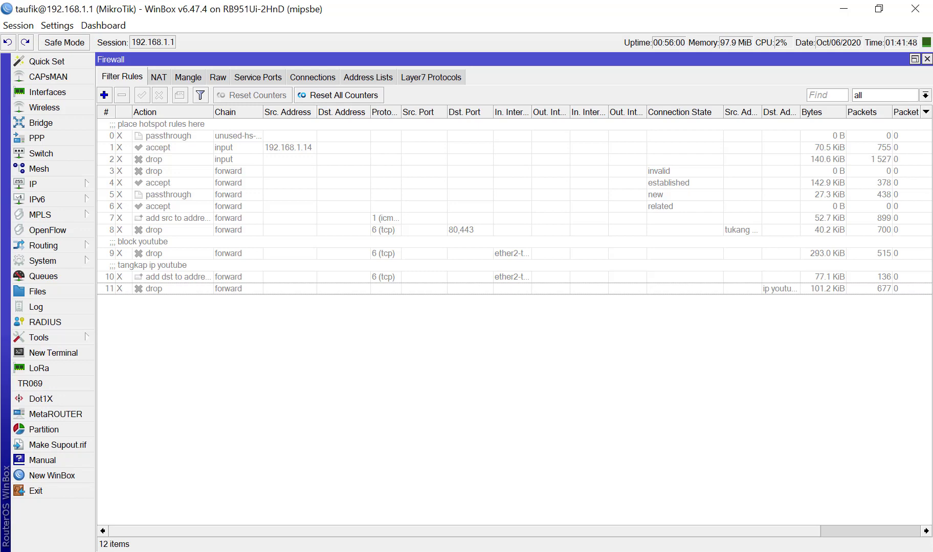
Step: Switch to the Photos app and go back through the lab slides to the Protecting Our Router slide
mouse_move(0, 149)
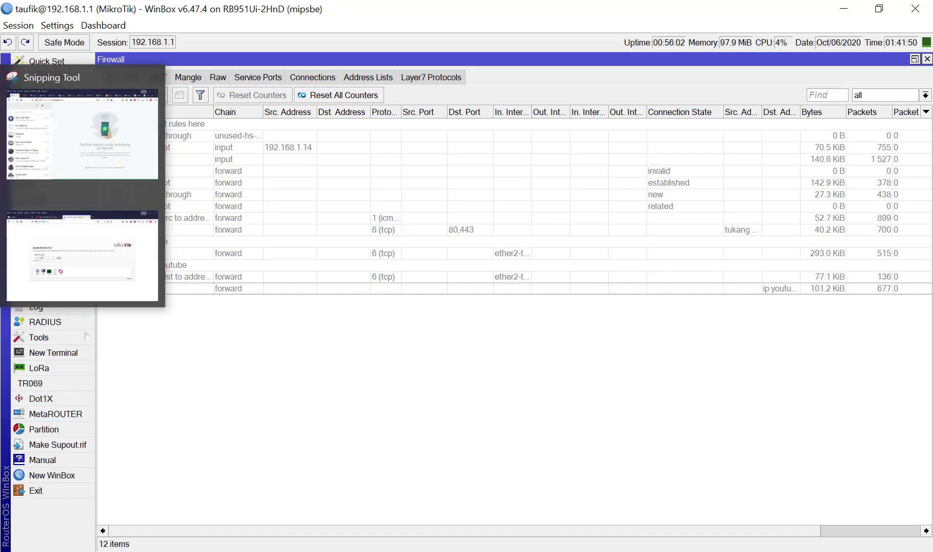
left_click(0, 333)
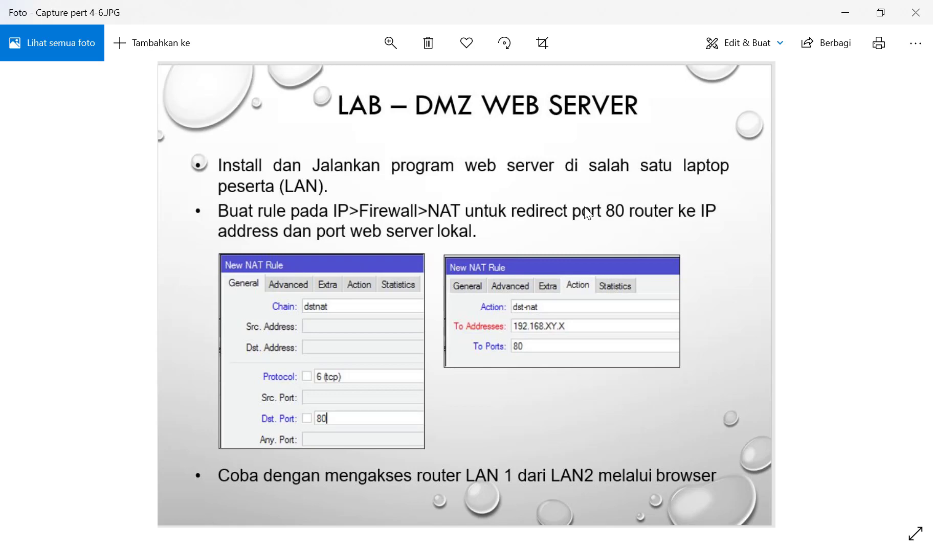
key("Left")
key("Left")
key("Left")
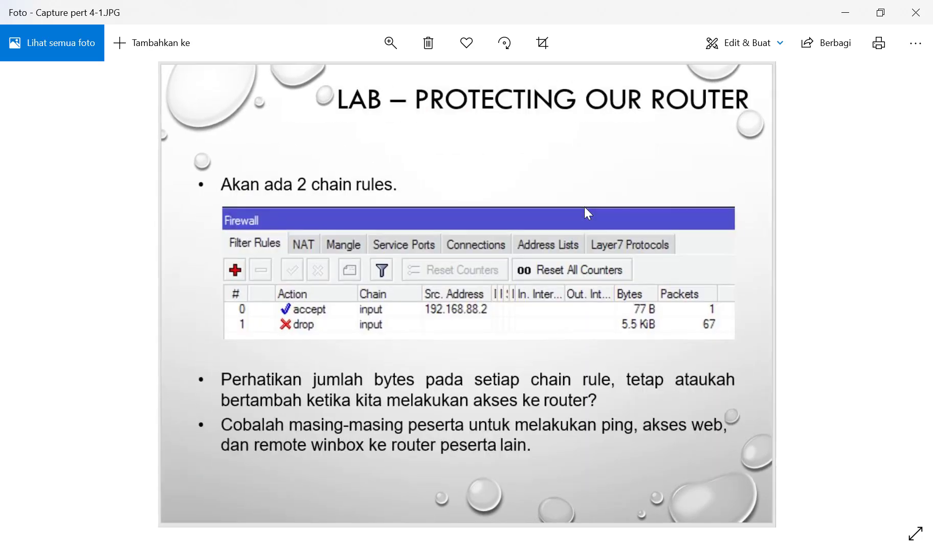